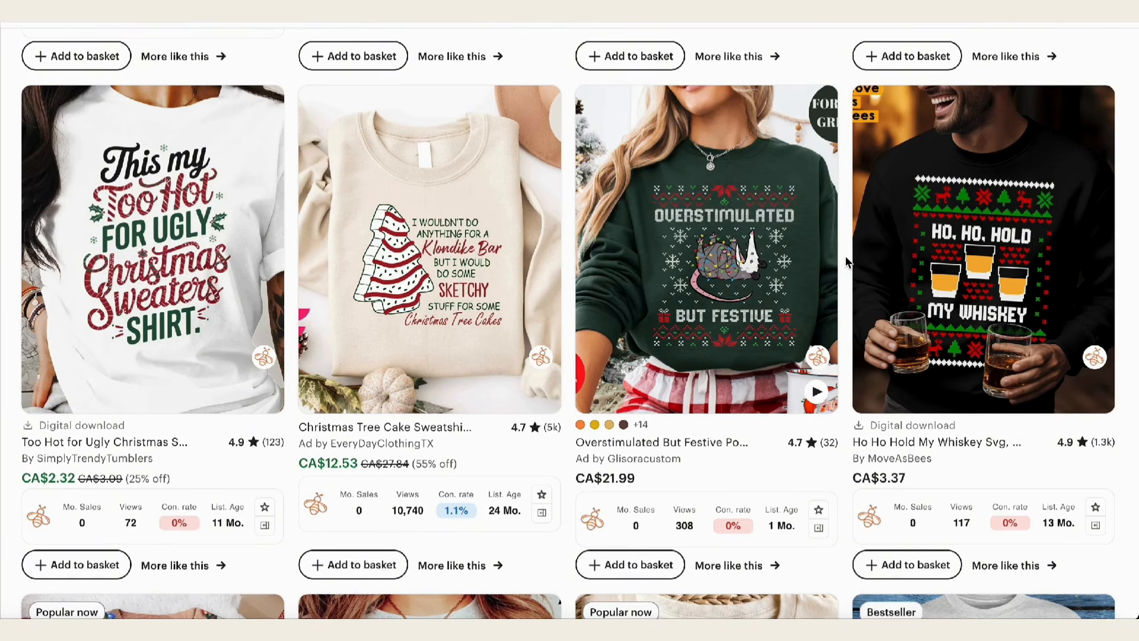
# - Open the "Sorry Santa Been Feral All Year" raccoon sweatshirt listing on Etsy and examine its sales, views and listing age analytics
pyautogui.click(130, 24)
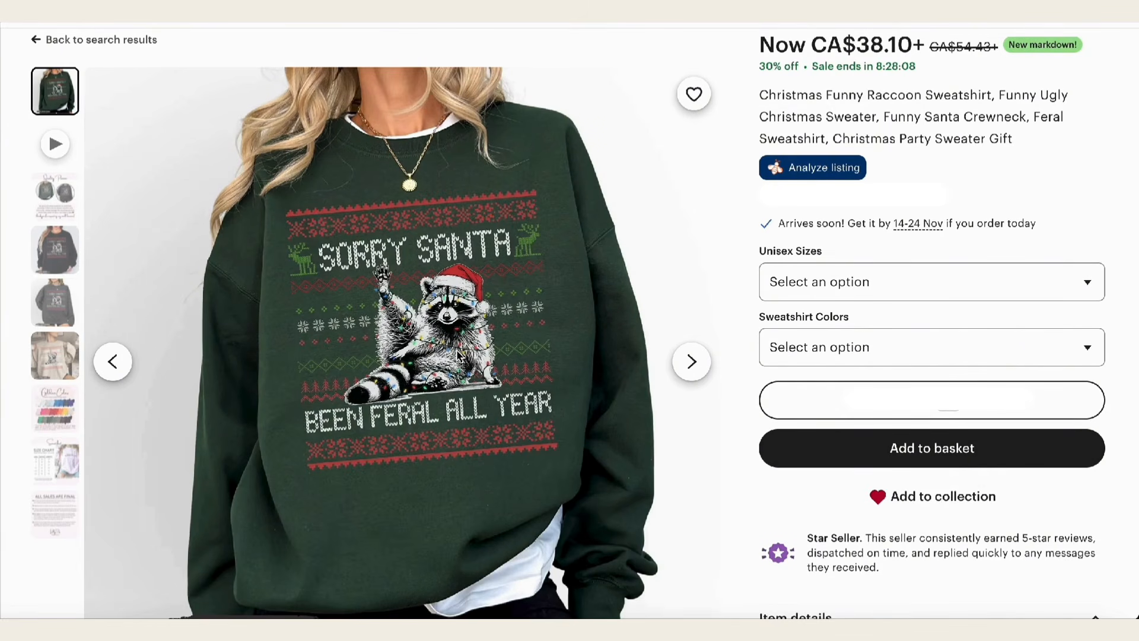
pyautogui.click(802, 171)
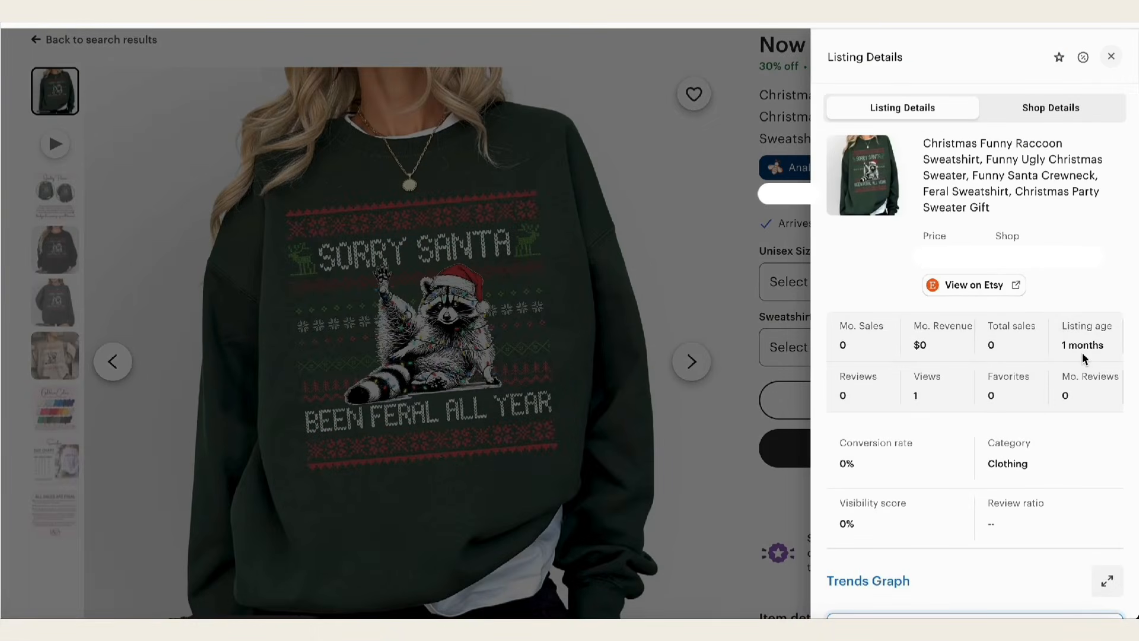
pyautogui.click(730, 265)
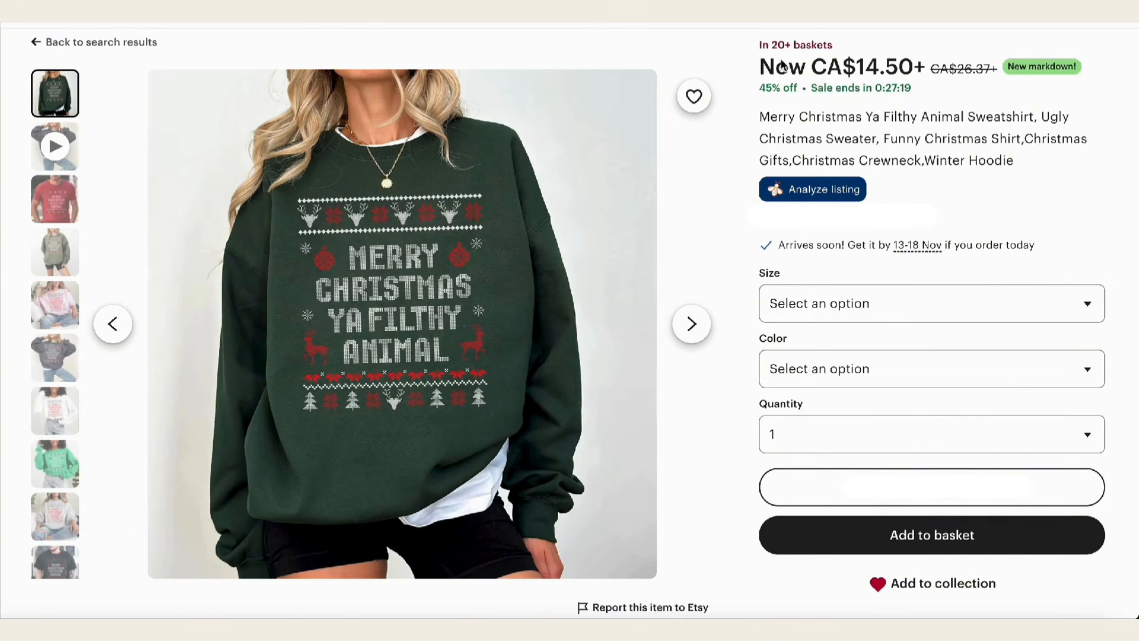
# - Examine the listing analytics of the "Merry Christmas Ya Filthy Animal" and "All I Want for Christmas is PTO" sweatshirts
pyautogui.click(805, 196)
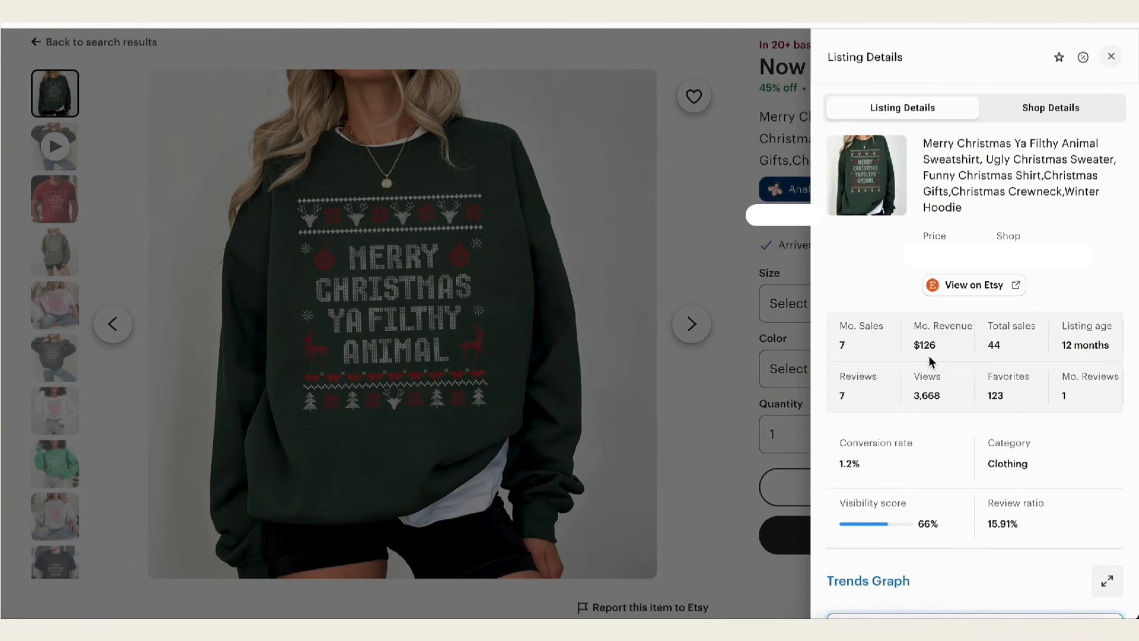
pyautogui.click(730, 249)
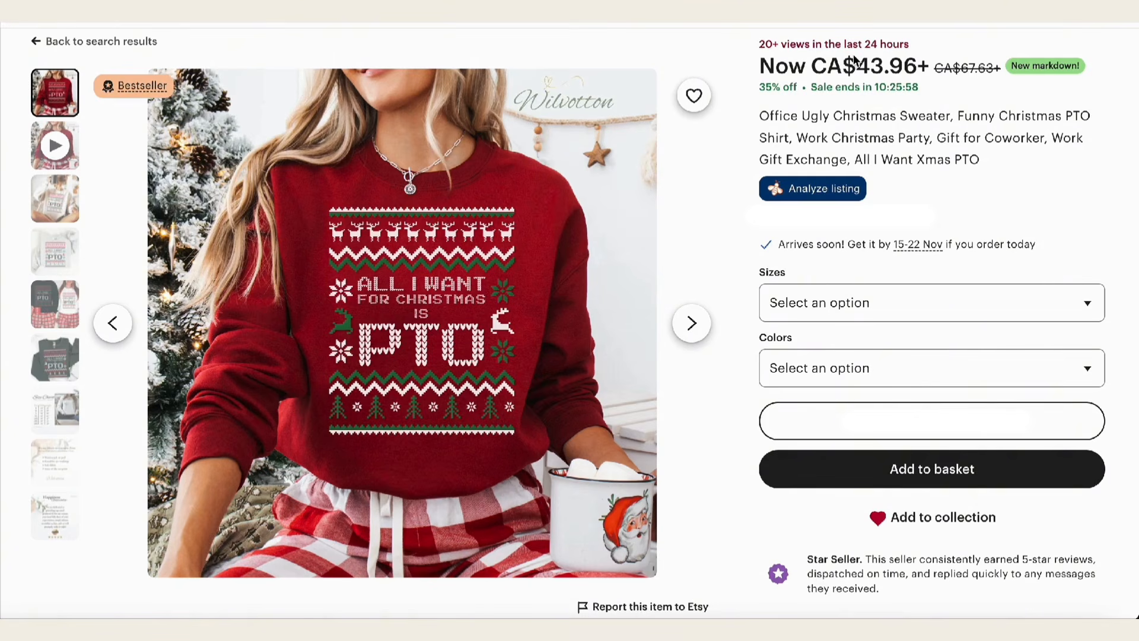
pyautogui.click(809, 187)
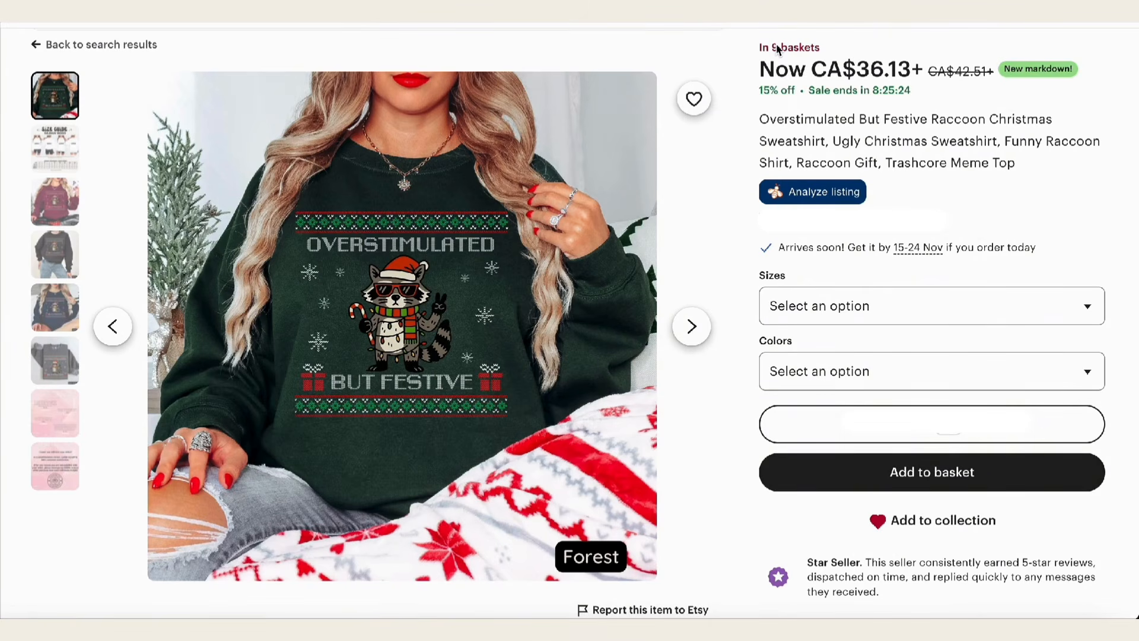
# - Compare the "Overstimulated But Festive" raccoon and possum sweatshirt listings, examining the listing analytics of each
pyautogui.click(815, 193)
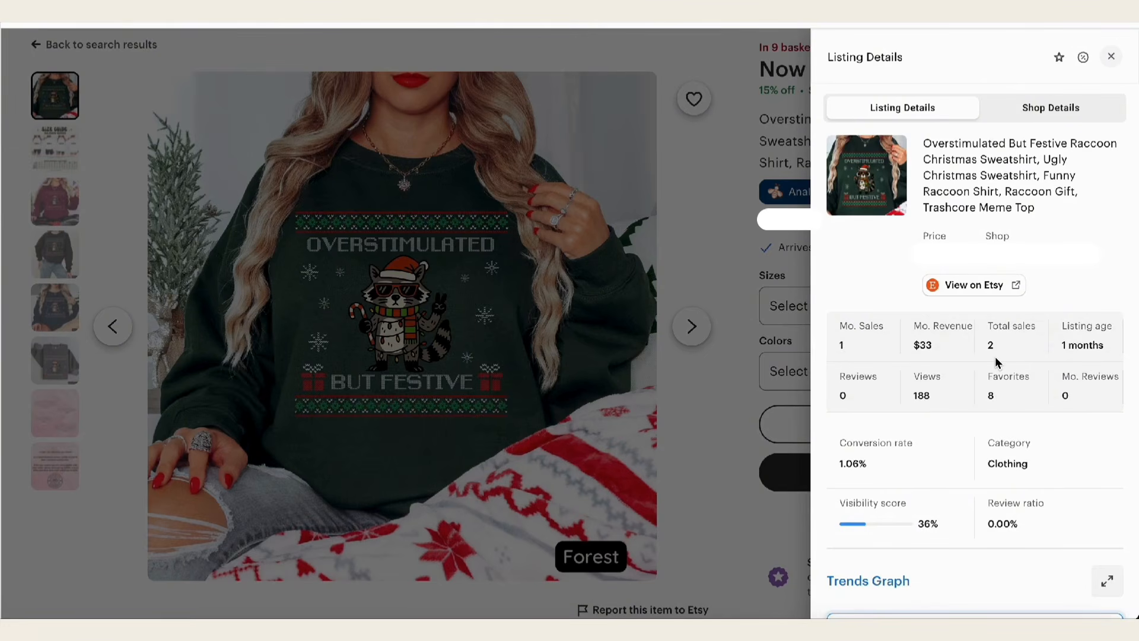
pyautogui.click(720, 271)
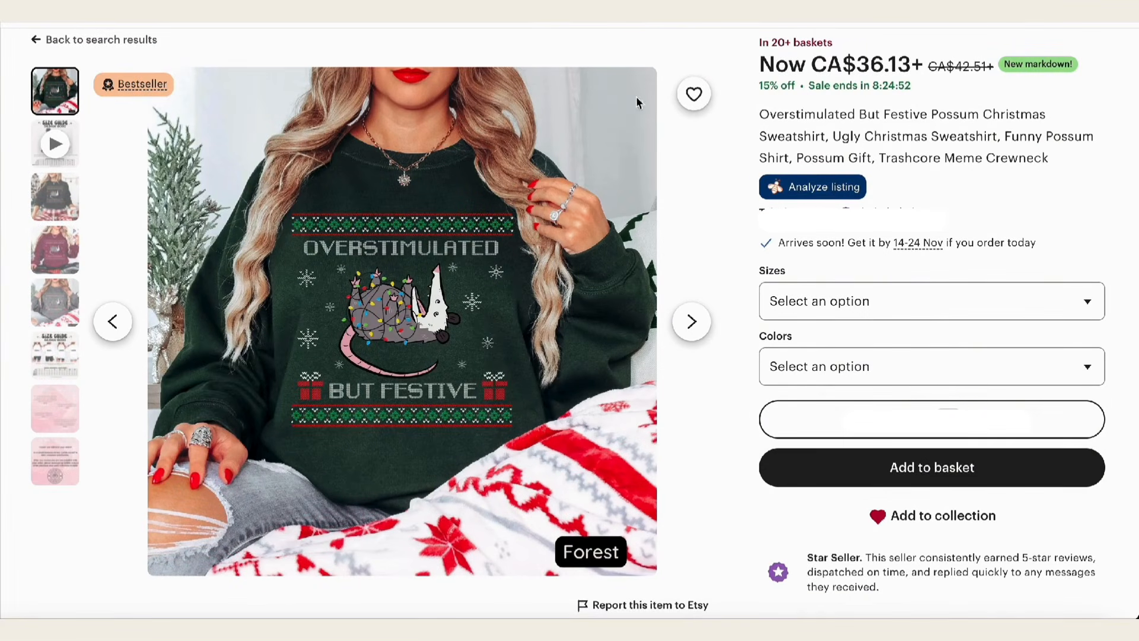
pyautogui.click(618, 12)
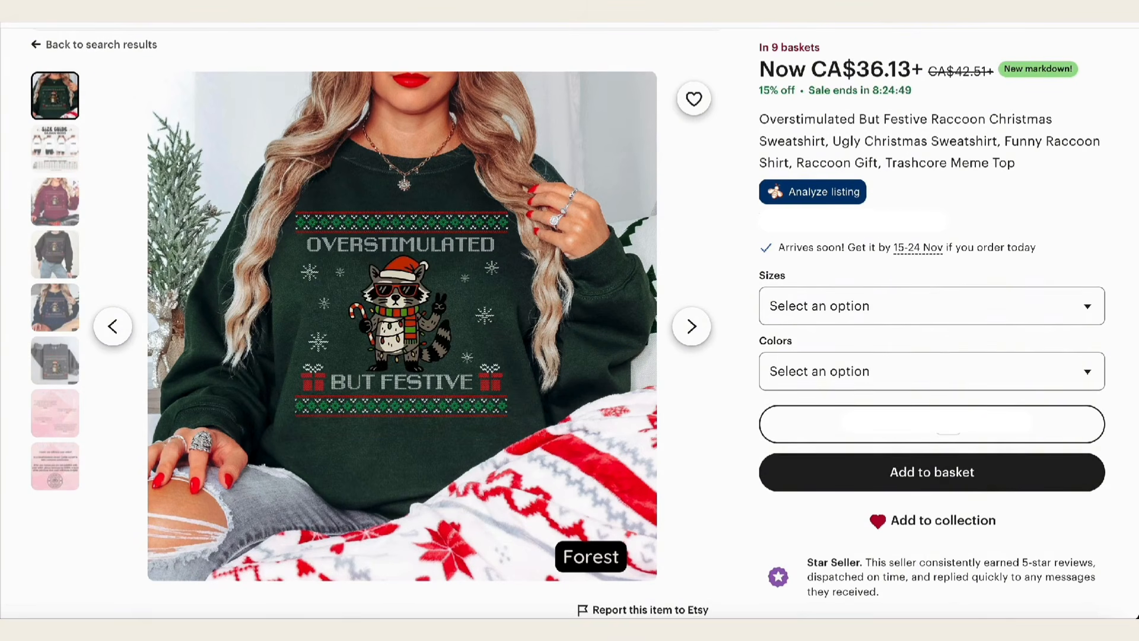
pyautogui.click(593, 12)
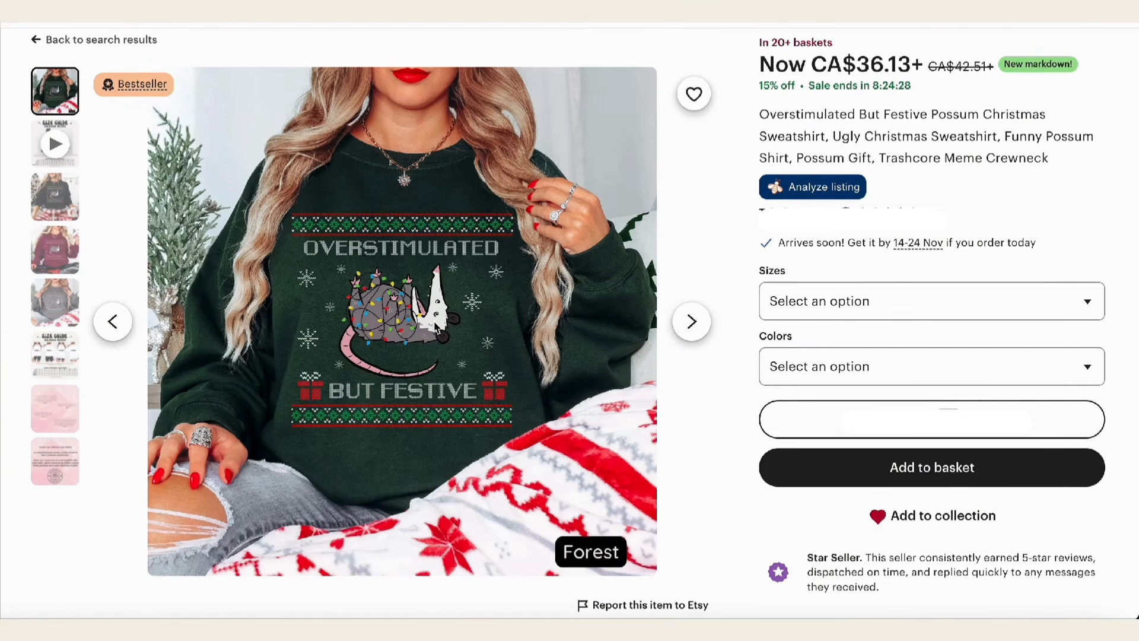
pyautogui.click(805, 197)
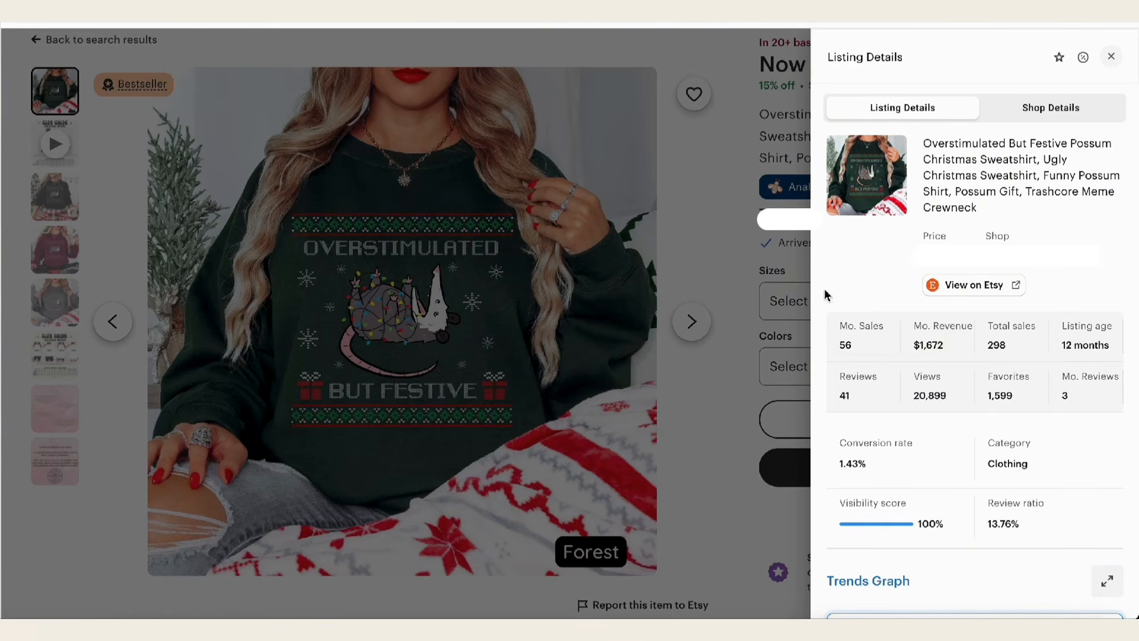
pyautogui.click(717, 245)
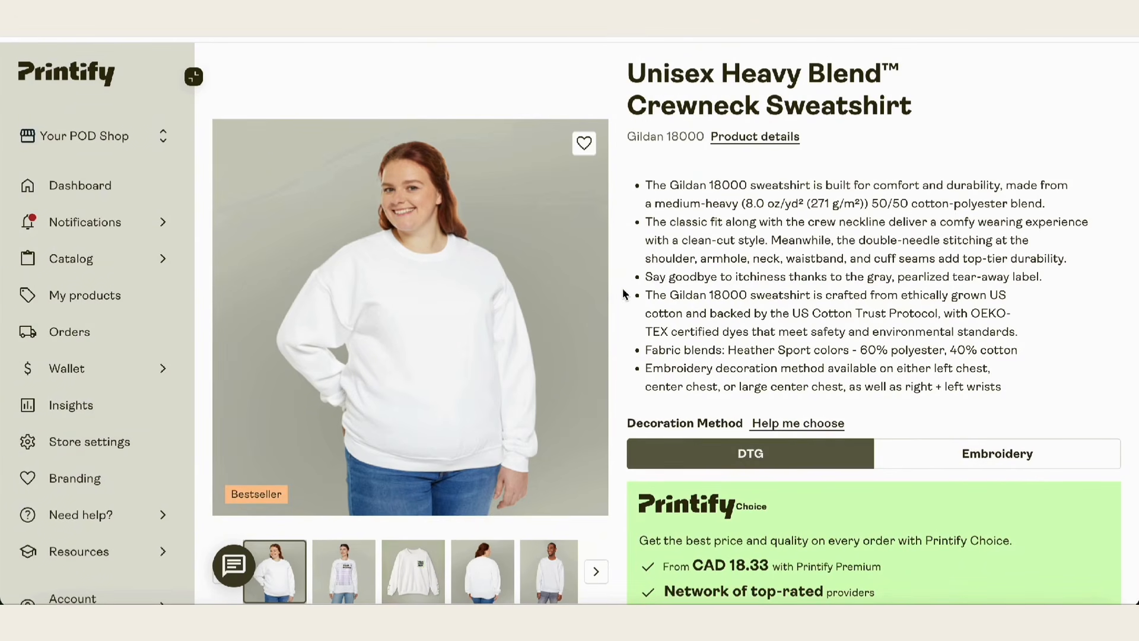
# - In Printify, start designing the Gildan 18000 Unisex Heavy Blend Crewneck Sweatshirt with Printify Choice
pyautogui.scroll(-2, 624, 294)
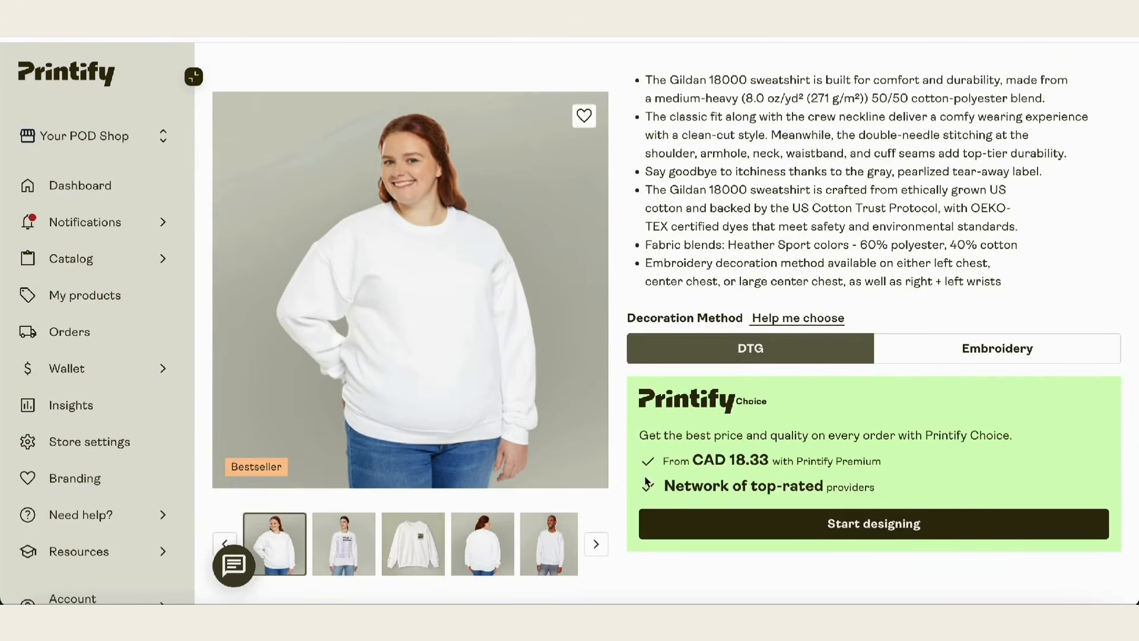
pyautogui.click(706, 528)
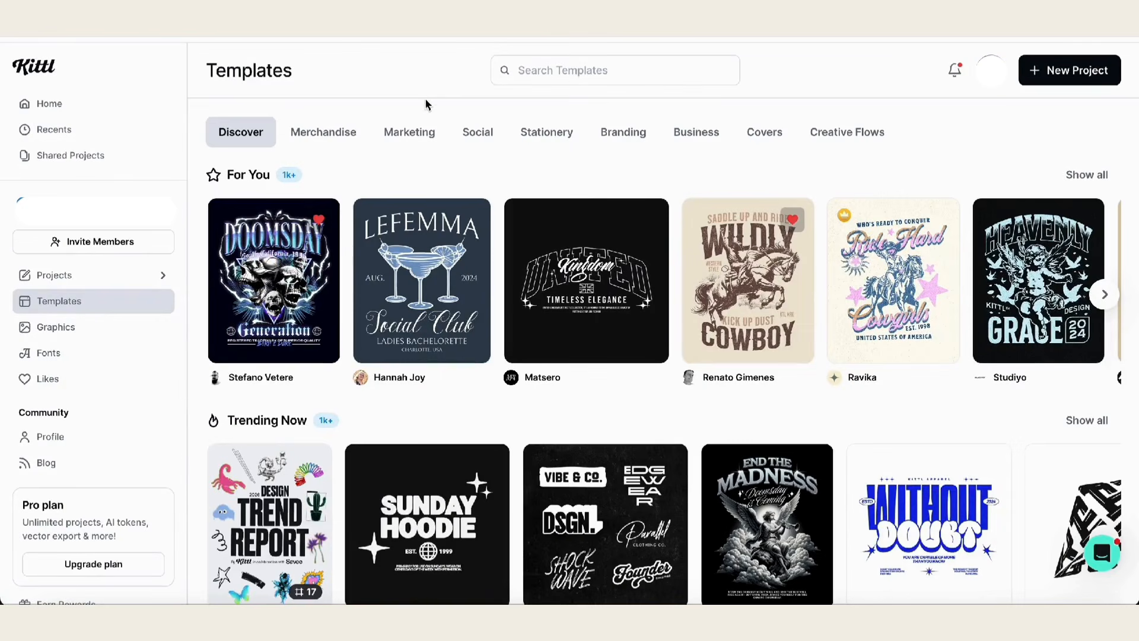
# - In Kittl, search the templates for "christmas" and narrow the results to Hoodies and Sweatshirts
pyautogui.click(109, 304)
pyautogui.click(557, 71)
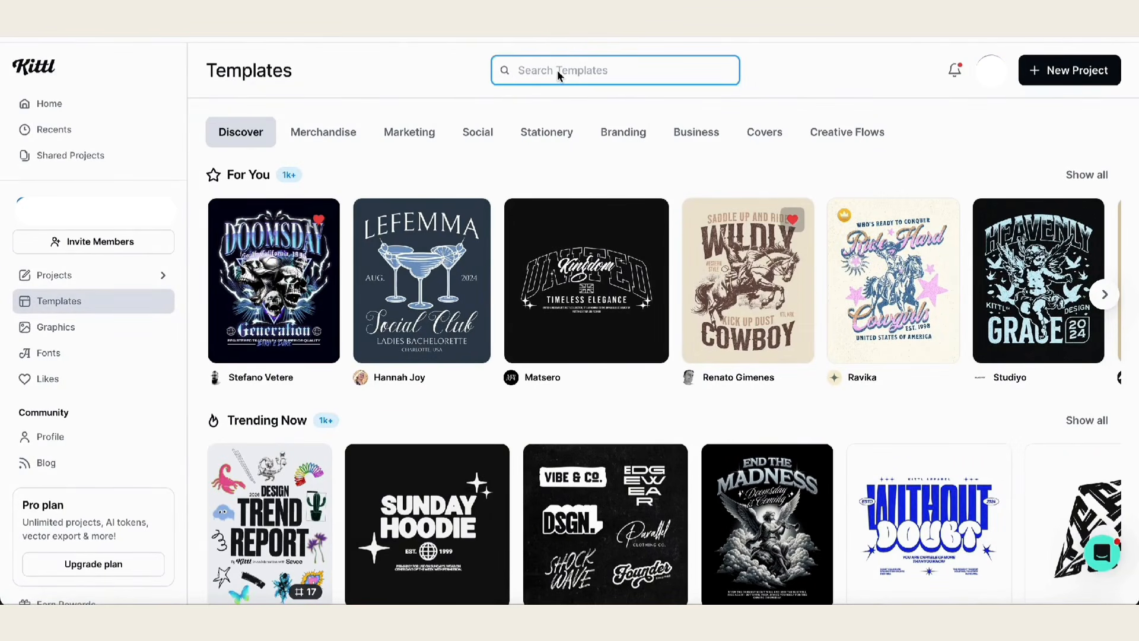
pyautogui.write('christm')
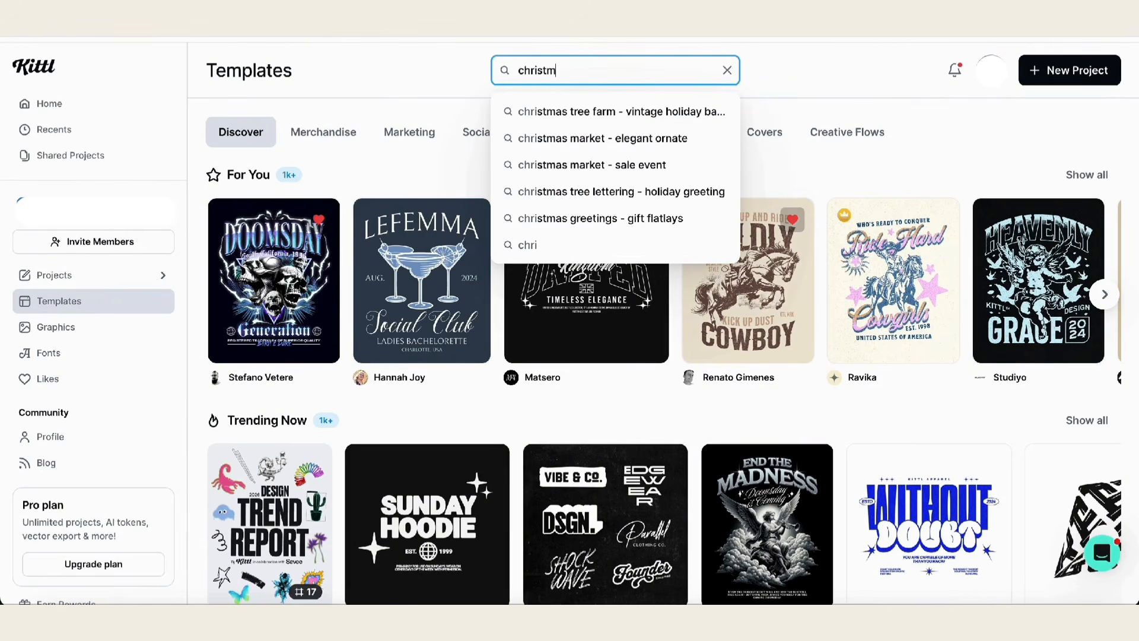
pyautogui.write('as')
pyautogui.press('Return')
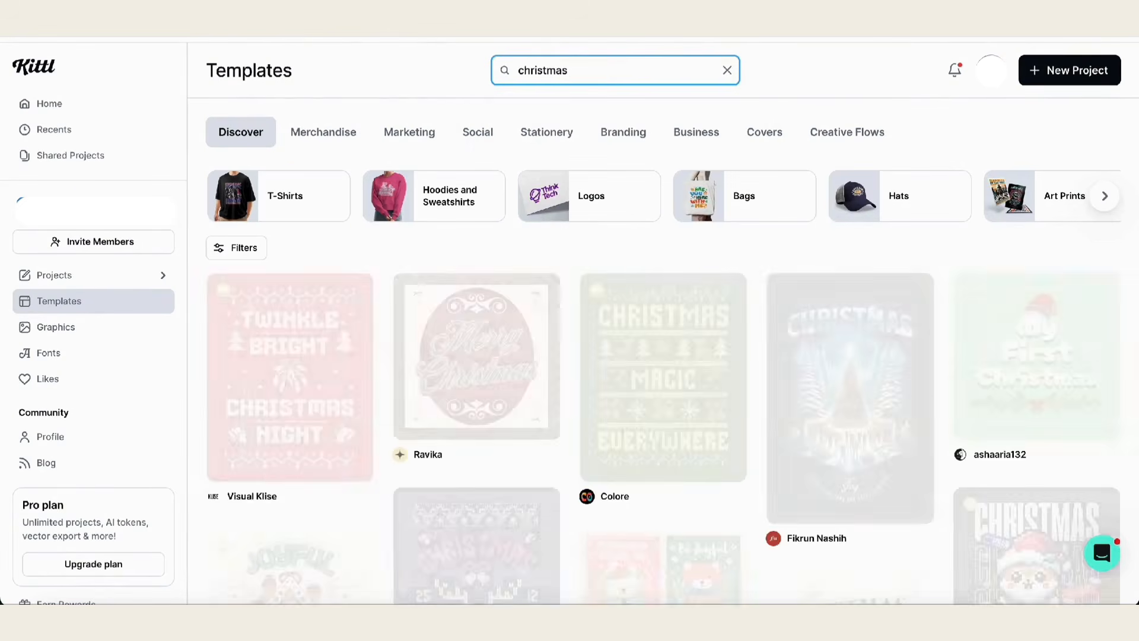
pyautogui.click(458, 206)
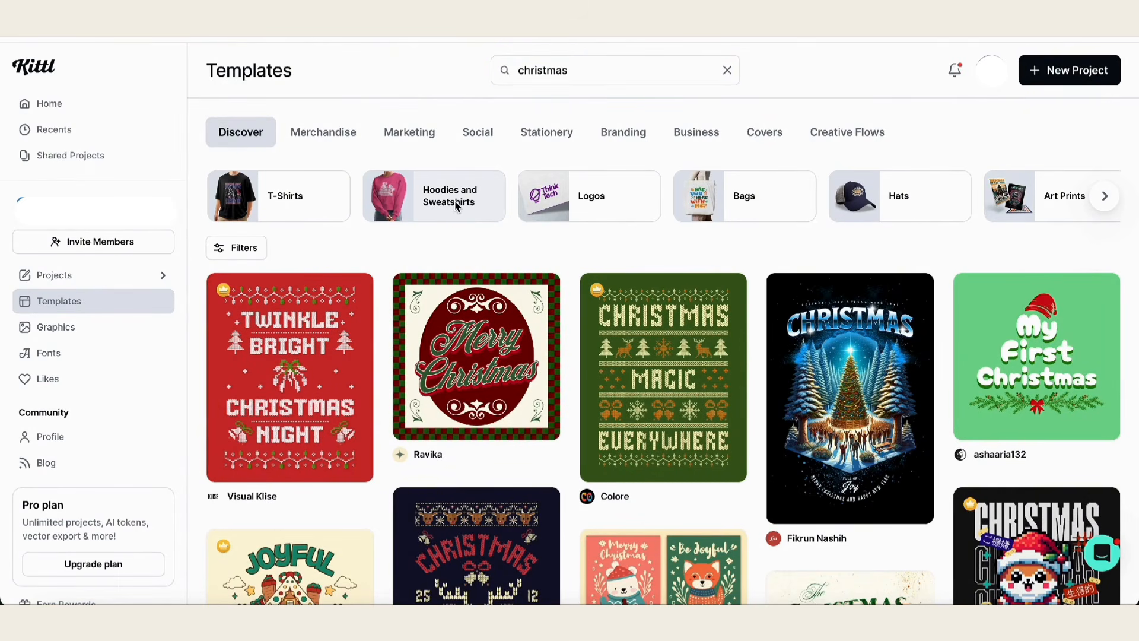
pyautogui.click(457, 207)
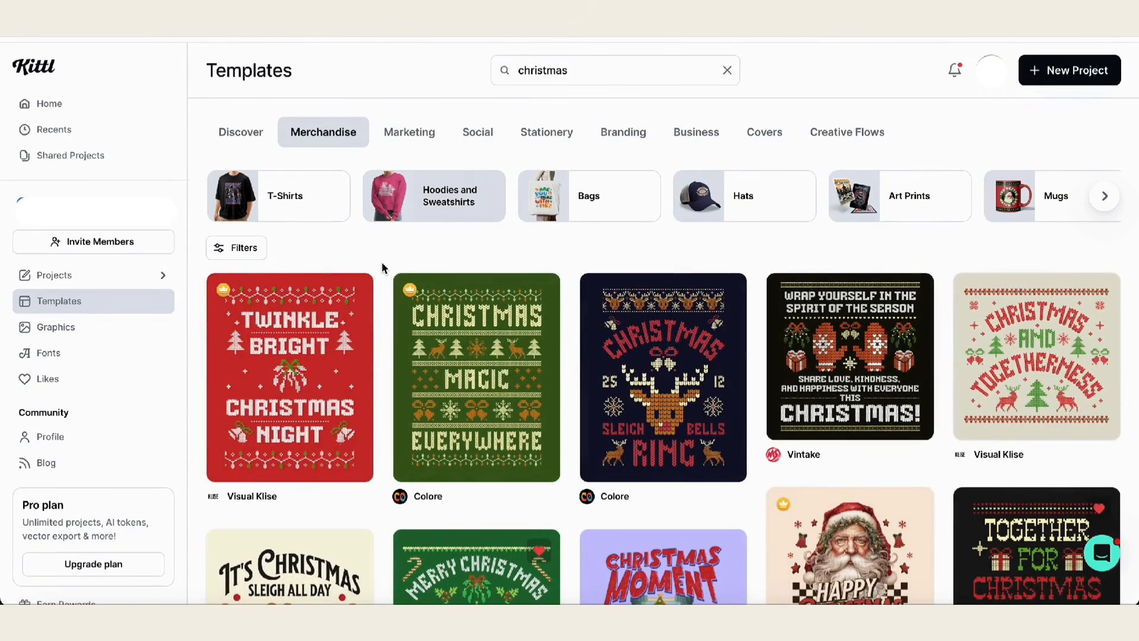
# - Look through the Christmas hoodie and sweatshirt templates for knitted ugly-sweater style designs
pyautogui.scroll(-1, 382, 267)
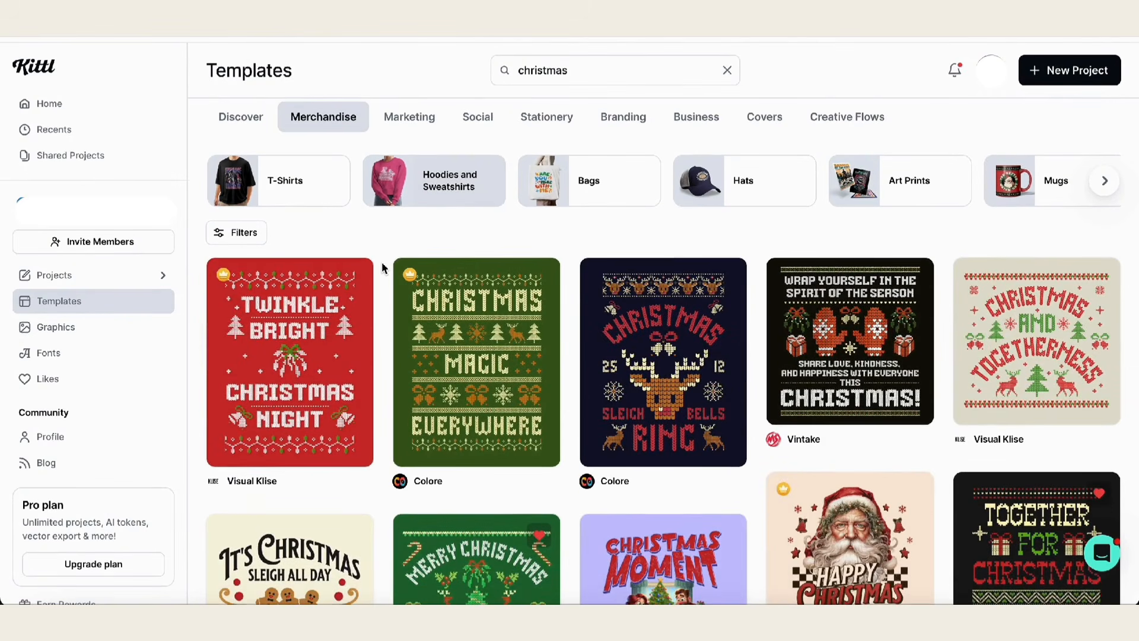
pyautogui.scroll(-3, 382, 268)
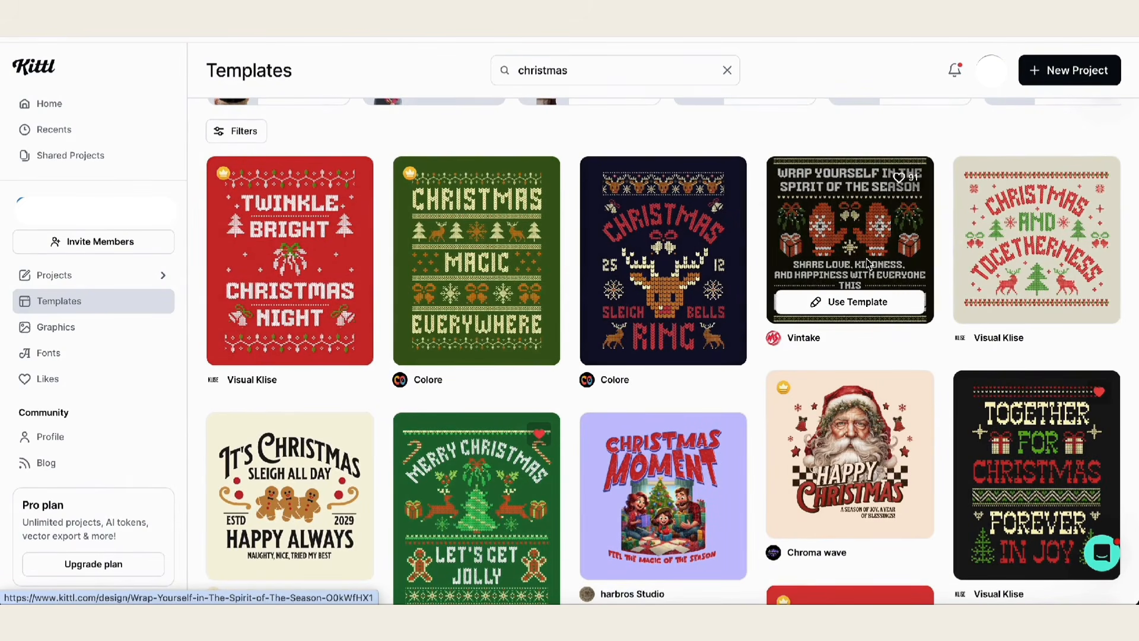
pyautogui.scroll(-3, 947, 374)
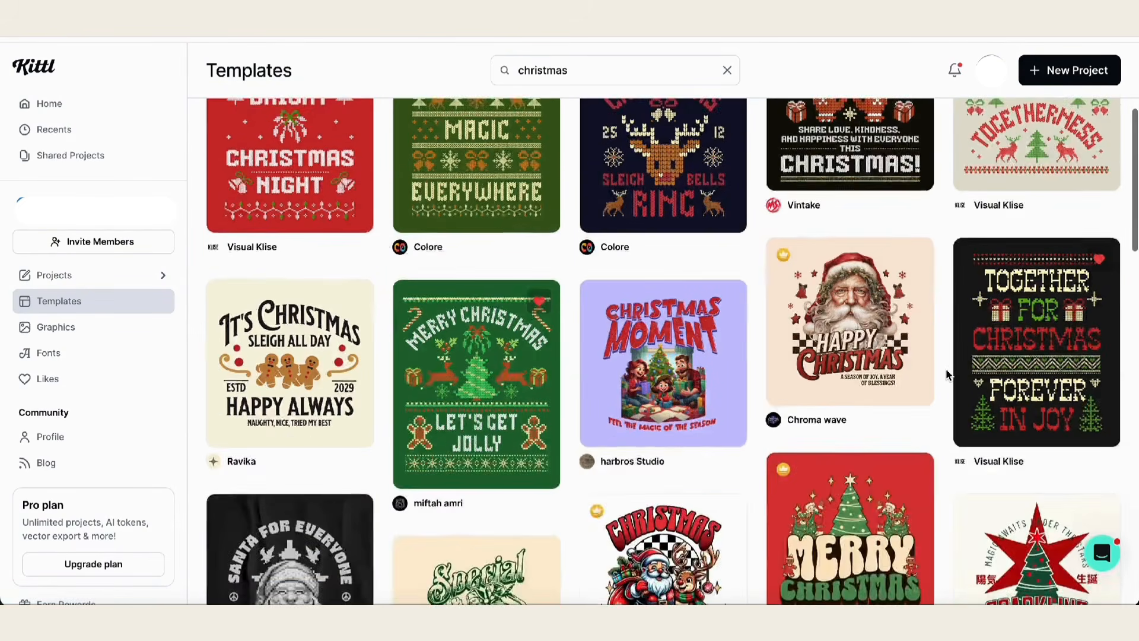
pyautogui.scroll(-3, 947, 374)
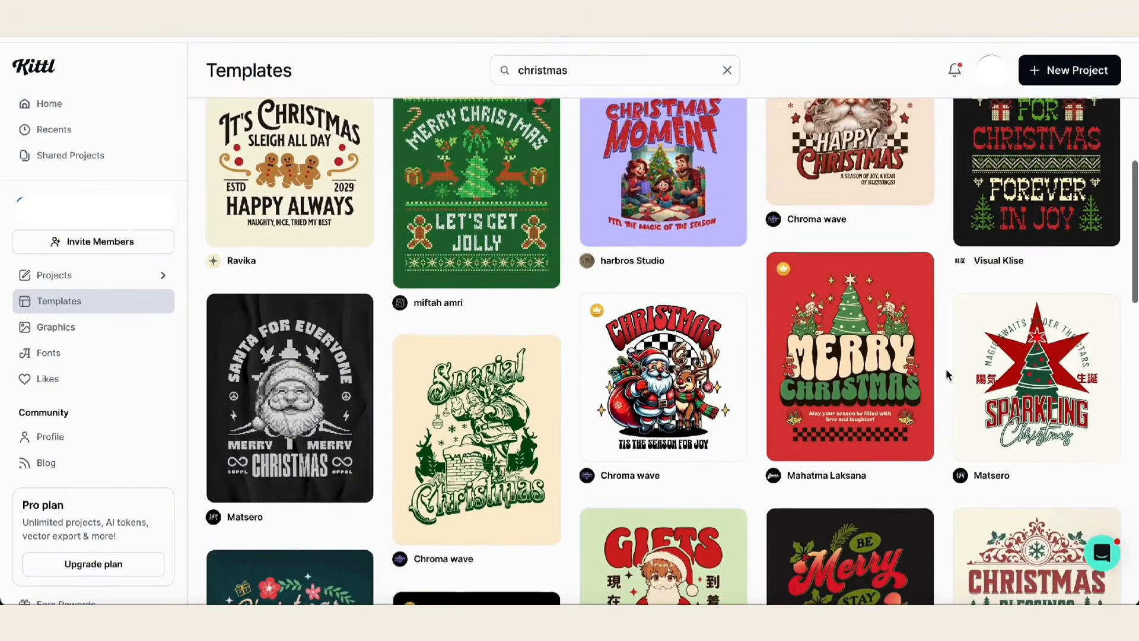
pyautogui.scroll(-4, 947, 374)
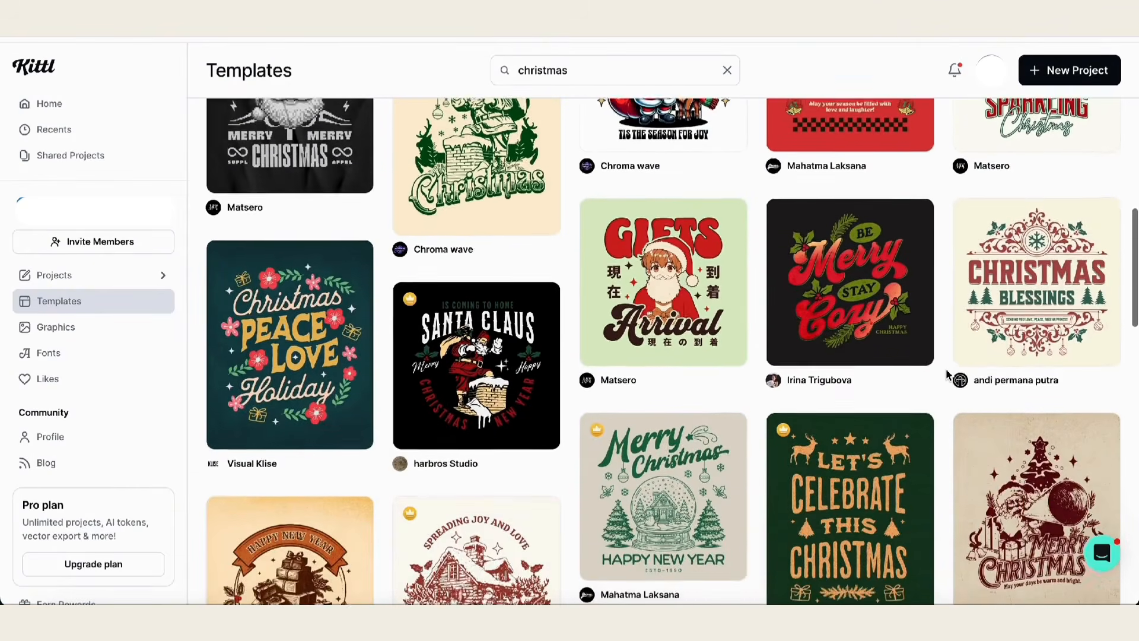
pyautogui.scroll(-3, 947, 374)
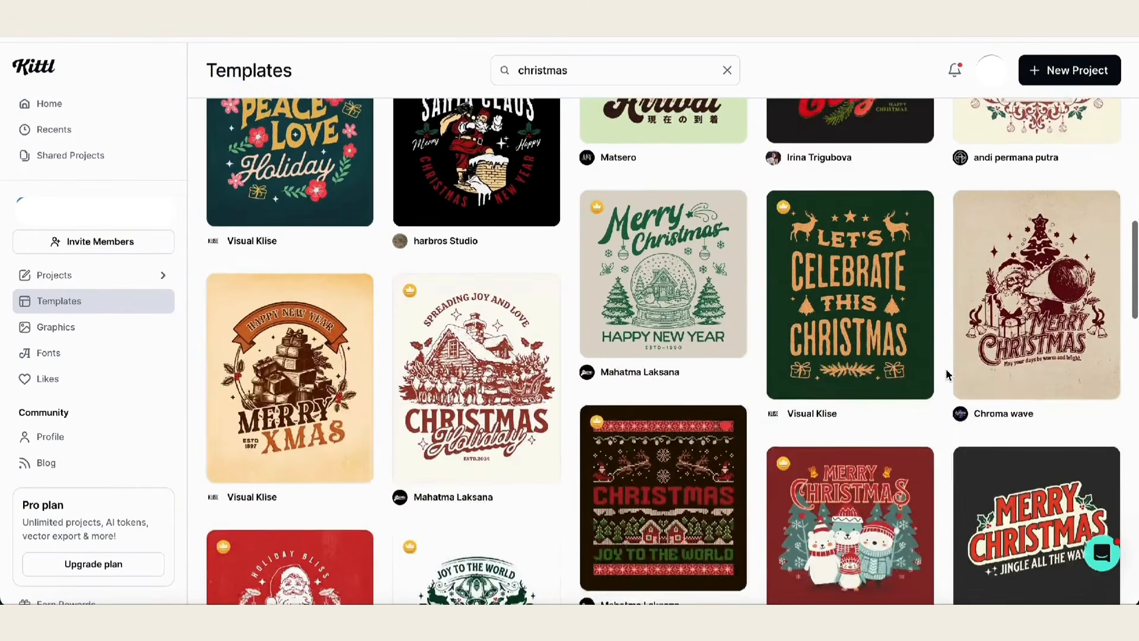
pyautogui.scroll(-1, 947, 374)
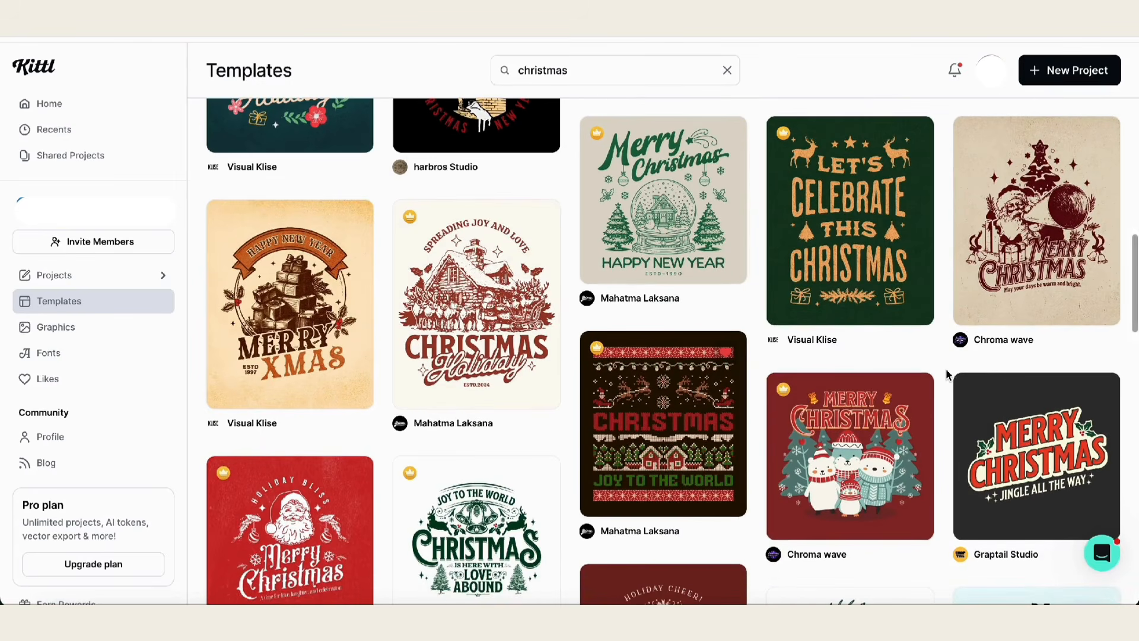
pyautogui.scroll(-1, 946, 373)
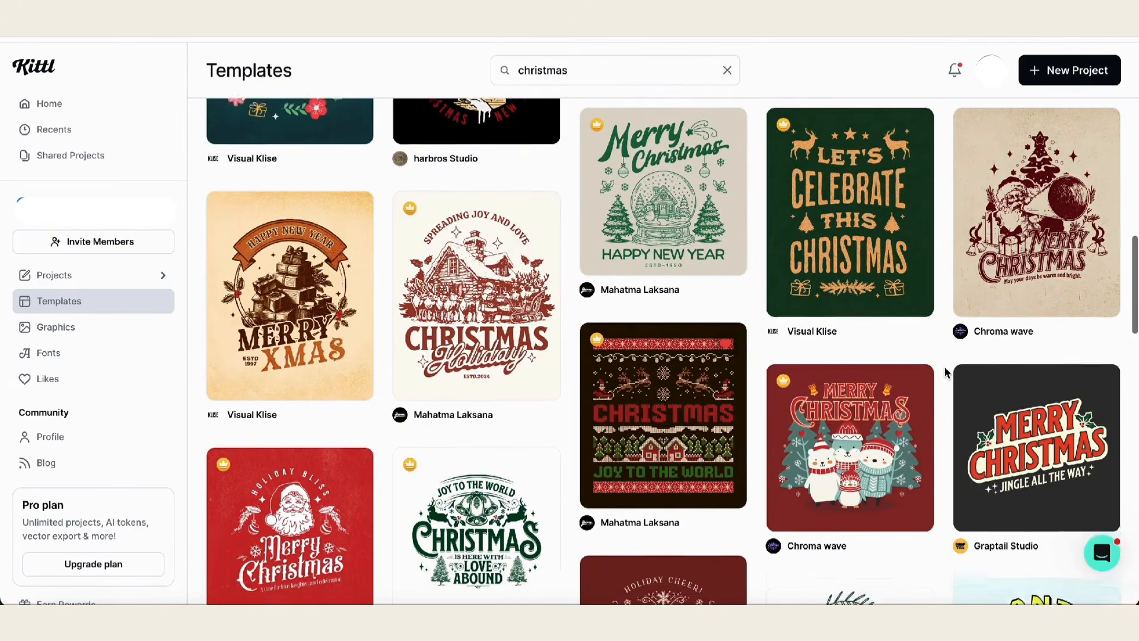
pyautogui.scroll(-6, 946, 373)
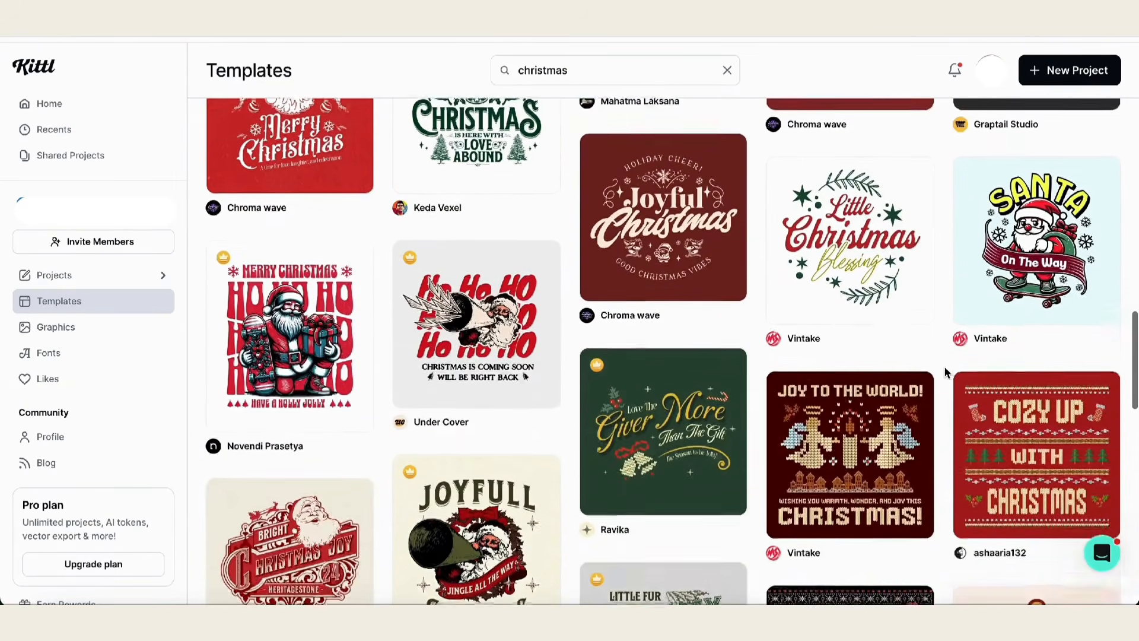
pyautogui.scroll(-3, 945, 372)
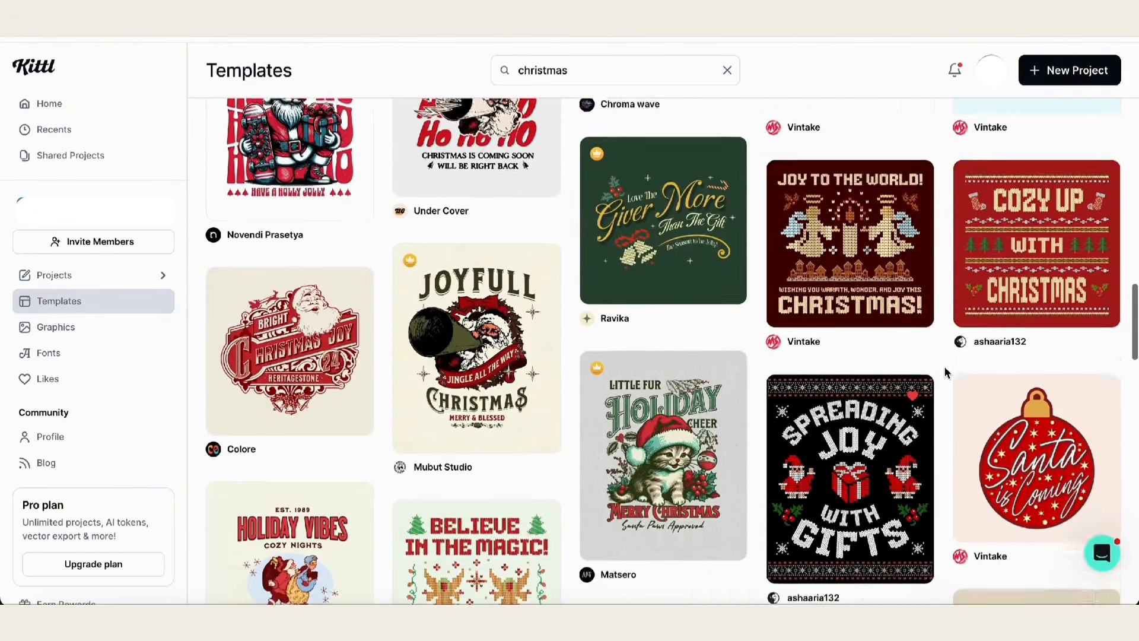
pyautogui.scroll(-1, 945, 367)
pyautogui.scroll(-4, 945, 367)
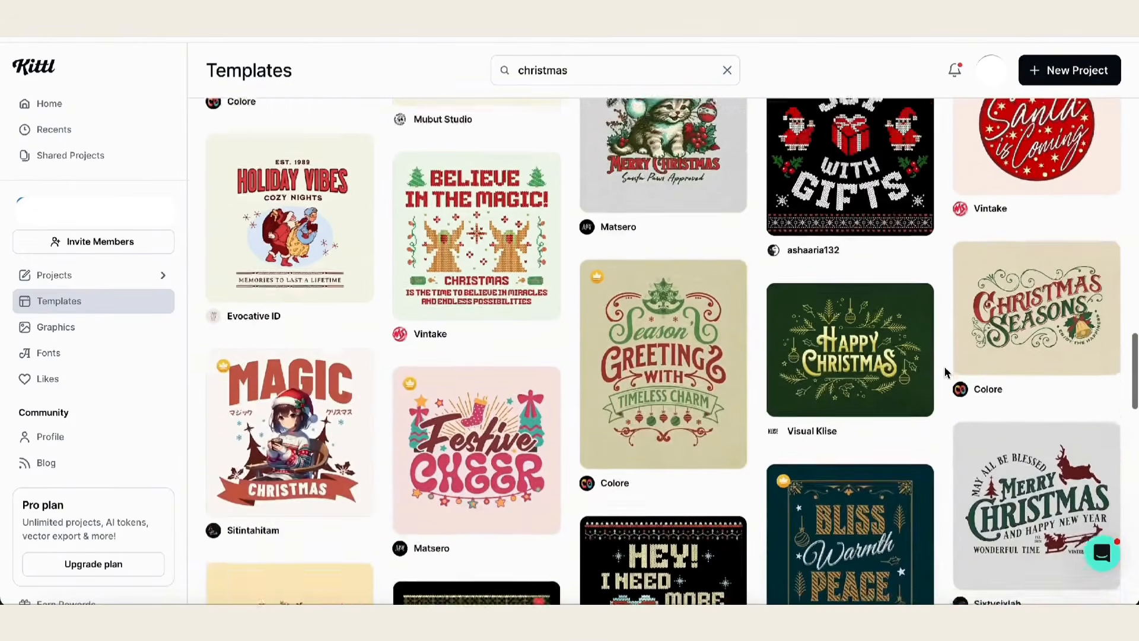
pyautogui.scroll(-5, 944, 366)
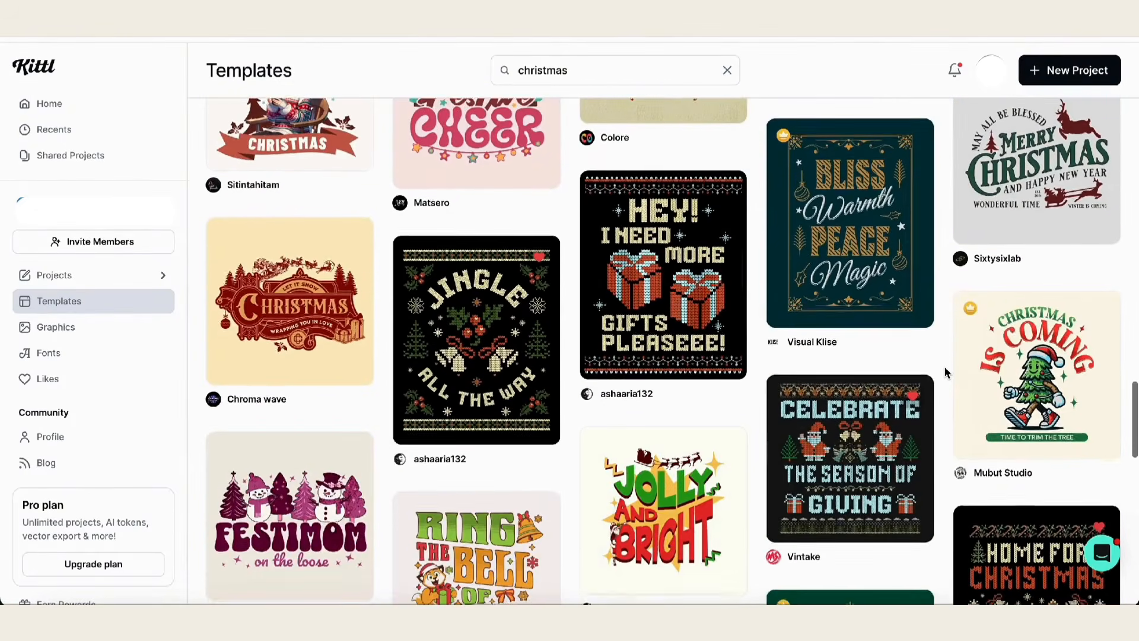
# - Open the "Spreading joy with gifts" template in the editor and select its artboard
pyautogui.scroll(7, 944, 372)
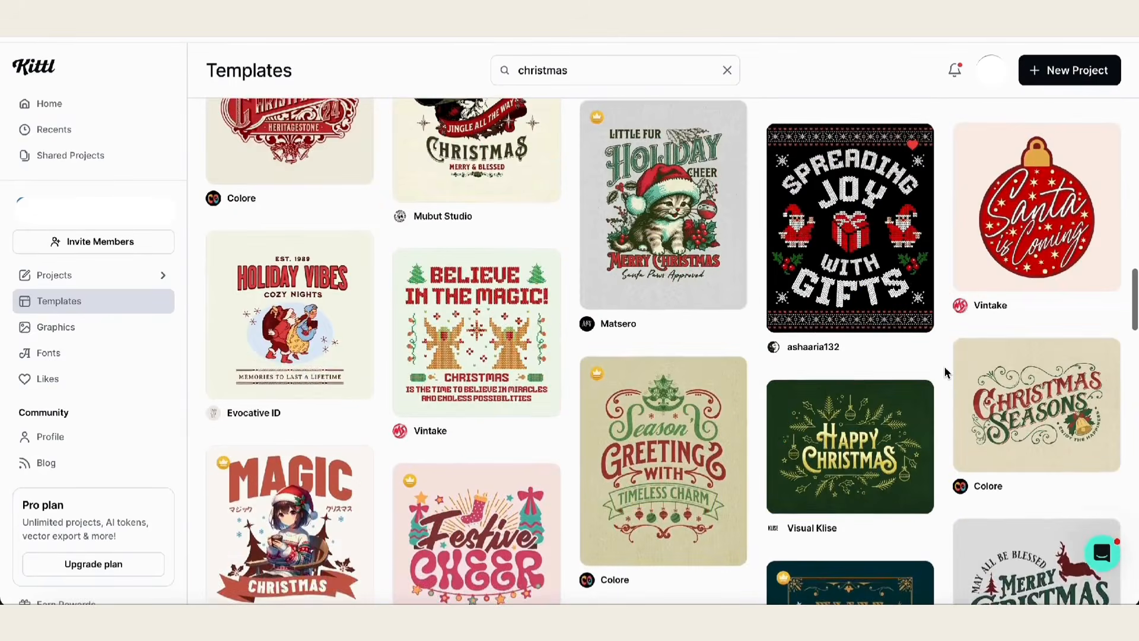
pyautogui.scroll(1, 945, 369)
pyautogui.moveTo(890, 266)
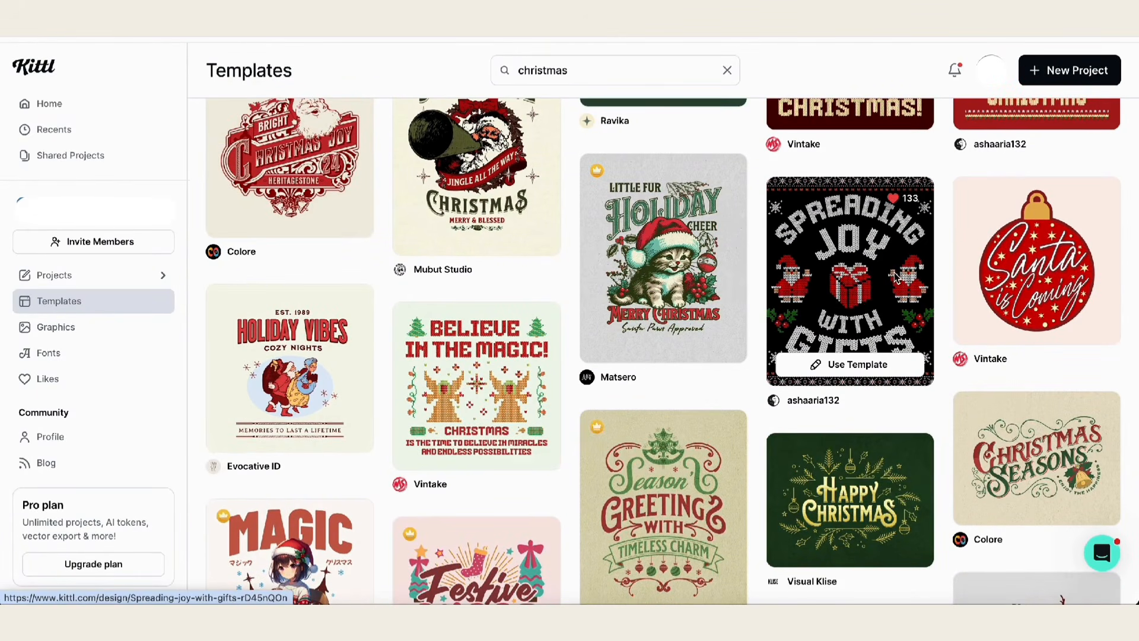
pyautogui.click(857, 364)
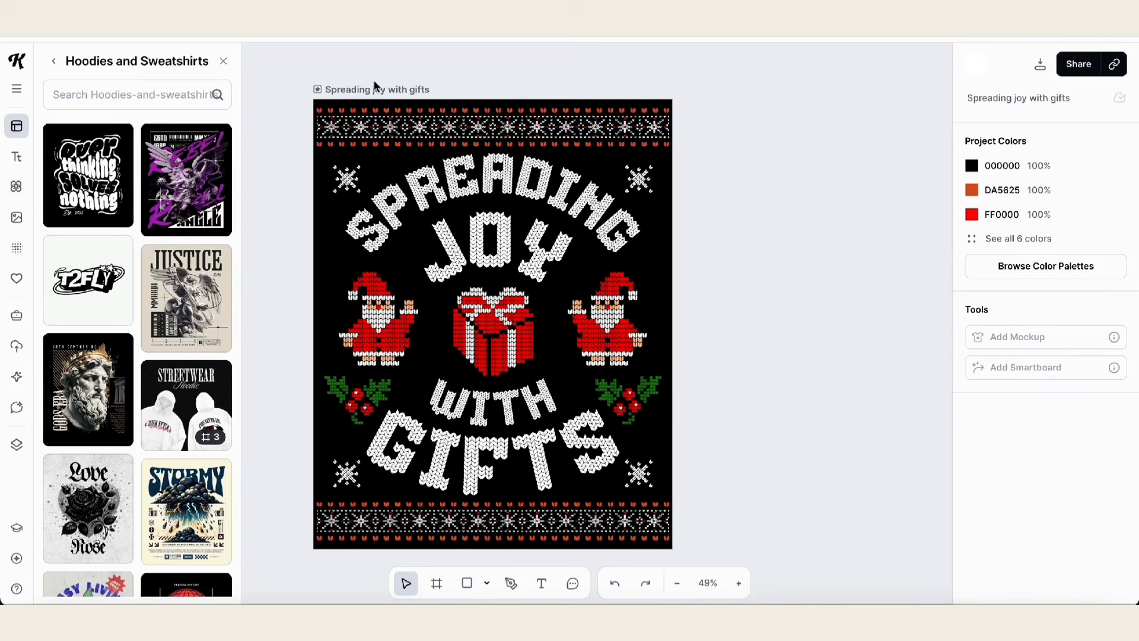
pyautogui.click(351, 92)
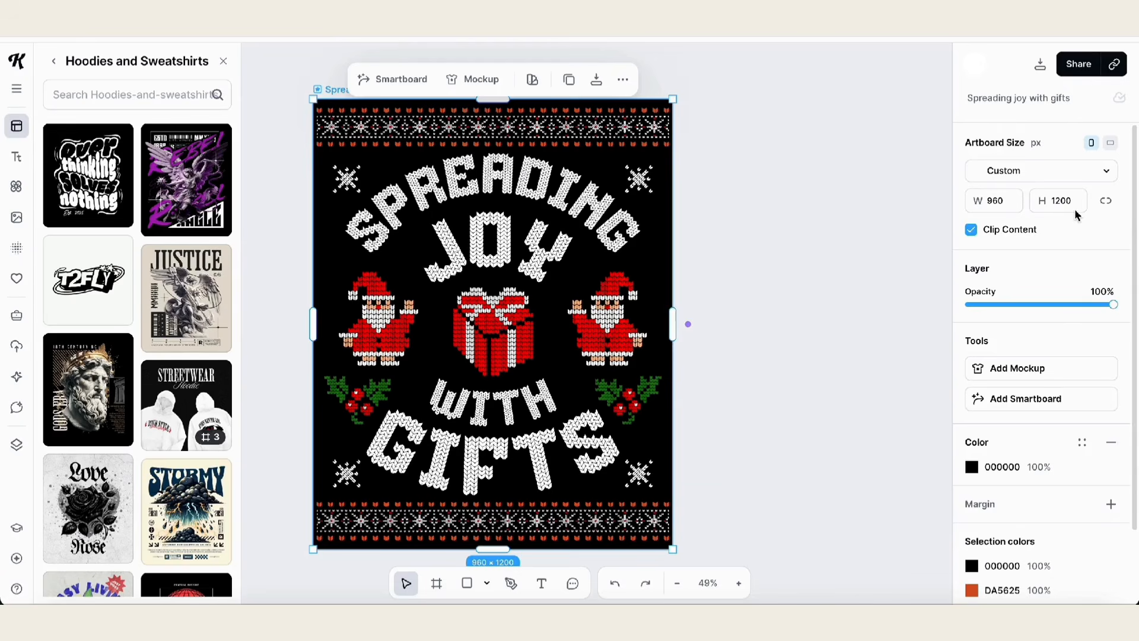
# - Draw a second artboard about 530 × 593 px beside the "Spreading joy with gifts" artboard
pyautogui.click(818, 244)
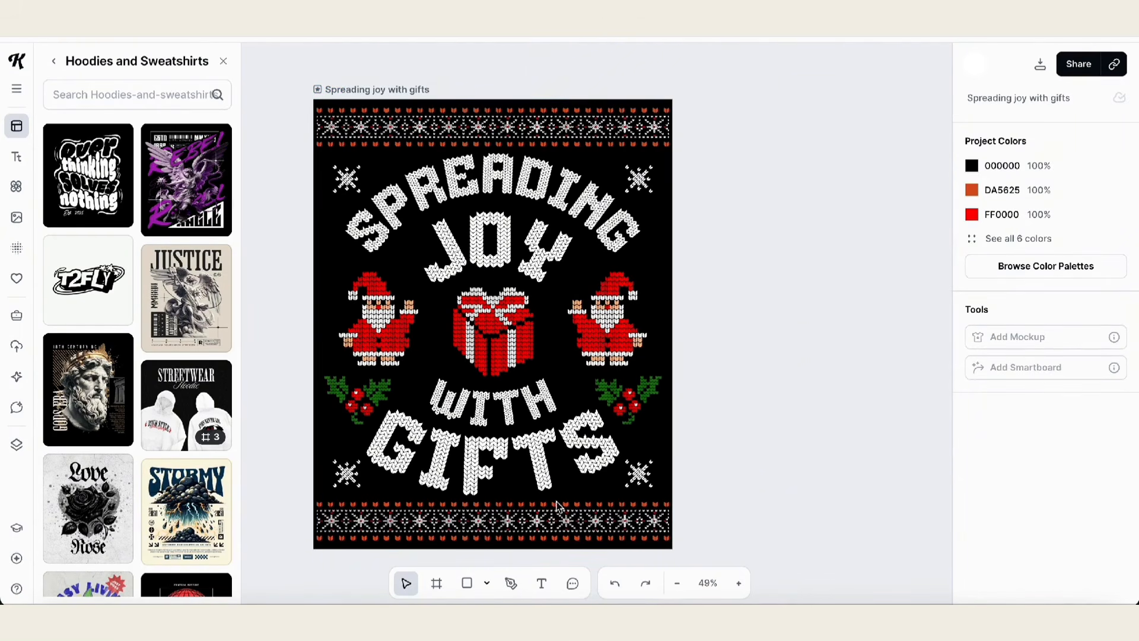
pyautogui.click(436, 584)
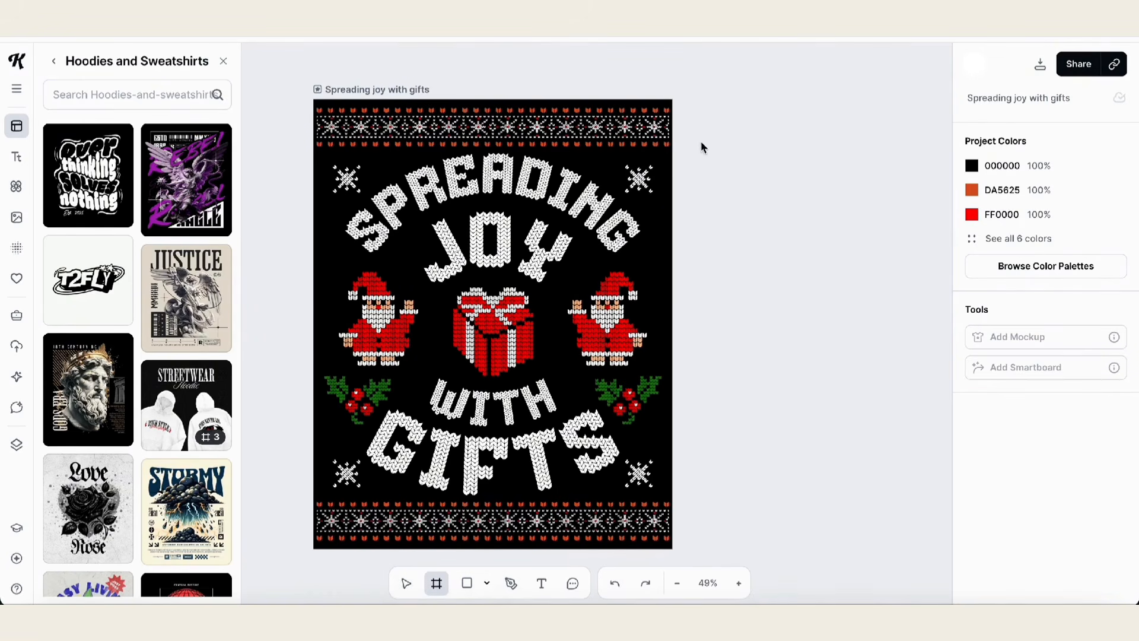
pyautogui.moveTo(680, 100); pyautogui.dragTo(880, 326)
pyautogui.scroll(1, 878, 327)
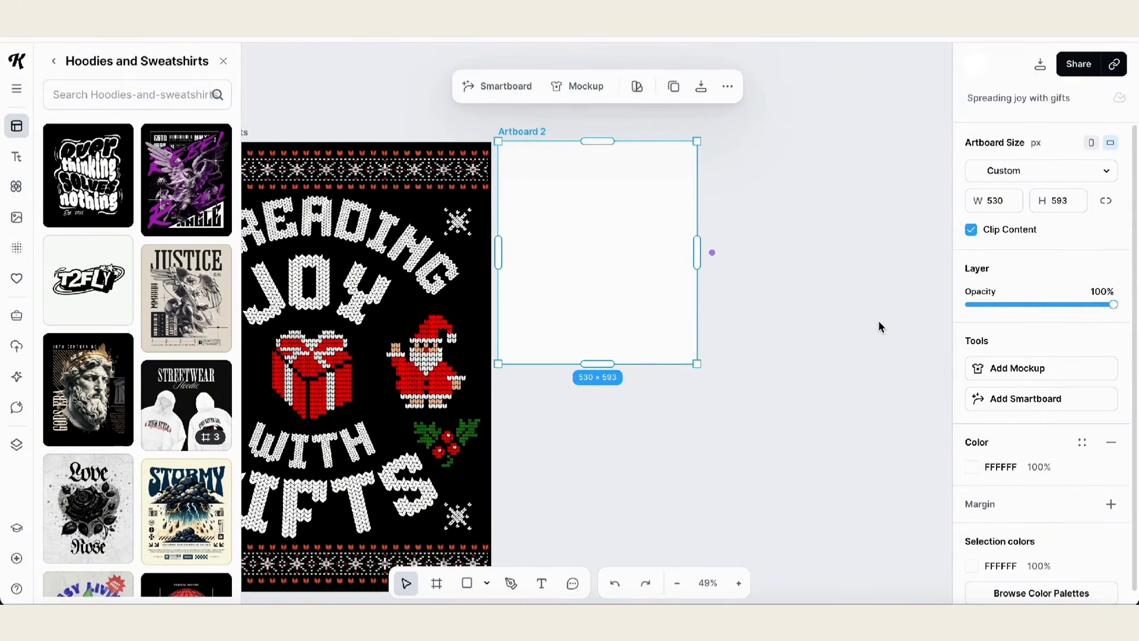
# - Resize the new artboard to 4000 × 4500 px and move it slightly away from the template artboard
pyautogui.click(999, 204)
pyautogui.click(1006, 206)
pyautogui.moveTo(1007, 207); pyautogui.dragTo(989, 208)
pyautogui.write('4')
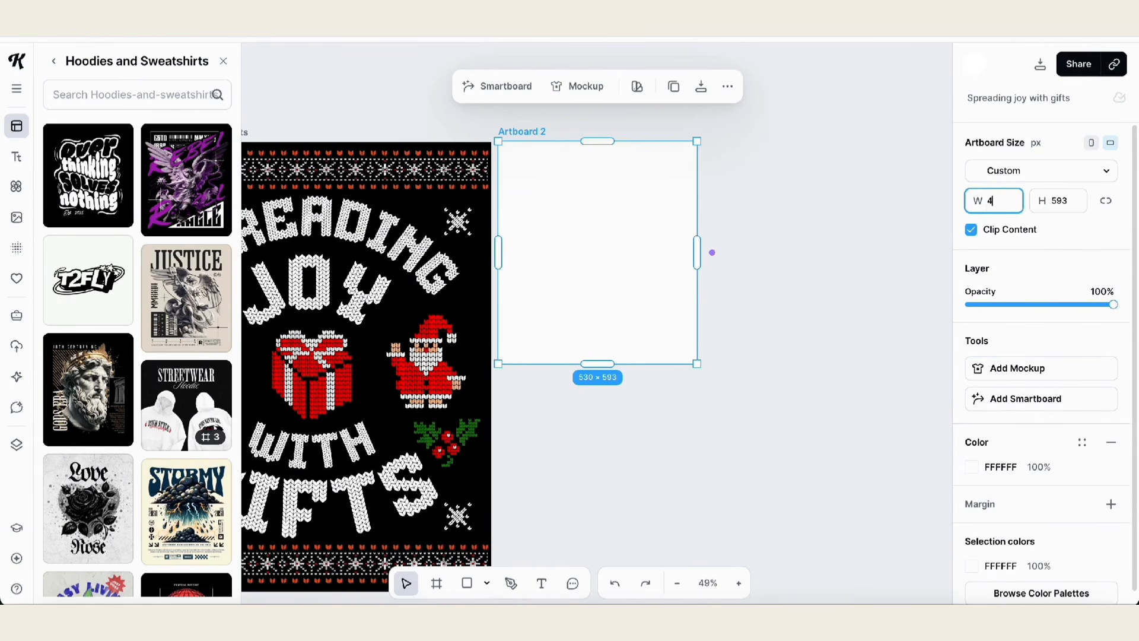
pyautogui.write('000')
pyautogui.click(1062, 208)
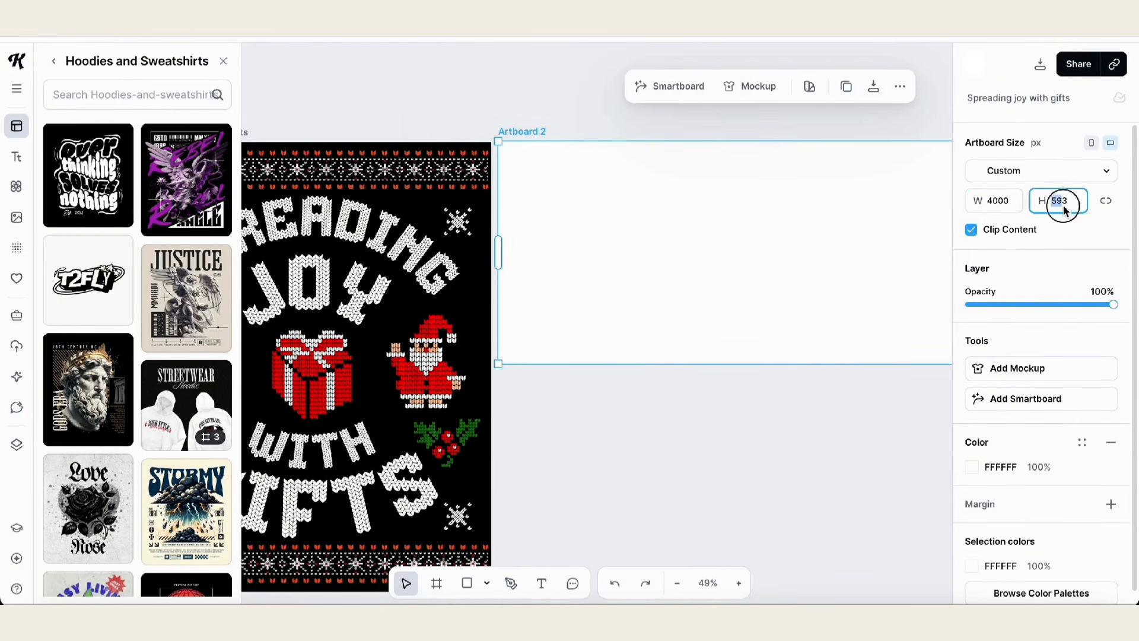
pyautogui.write('4500')
pyautogui.press('Return')
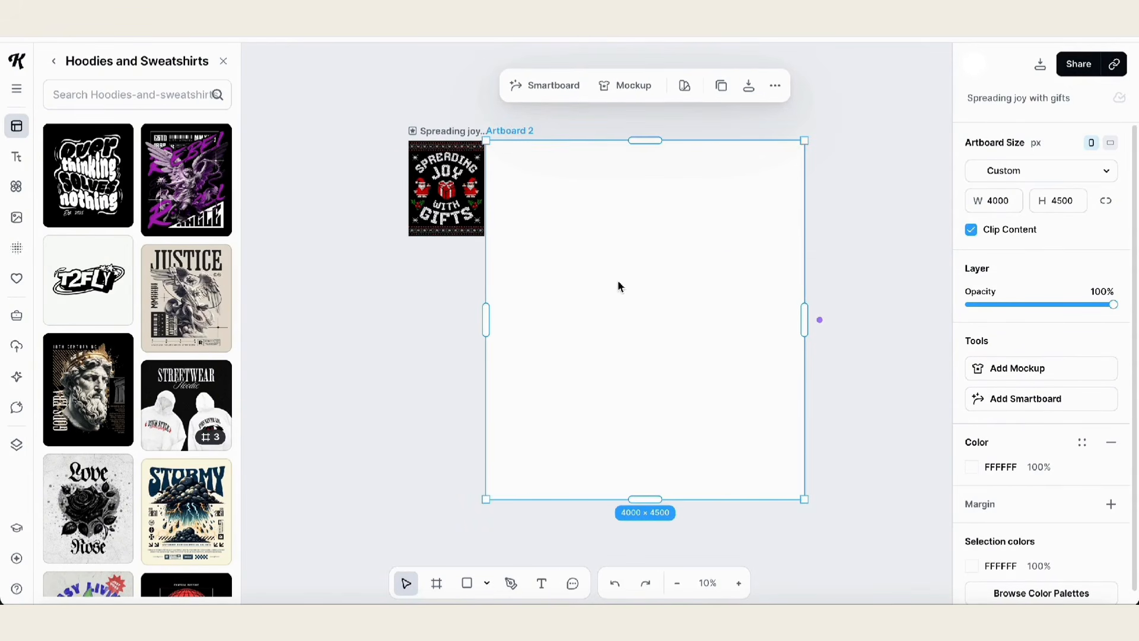
pyautogui.moveTo(516, 133); pyautogui.dragTo(524, 130)
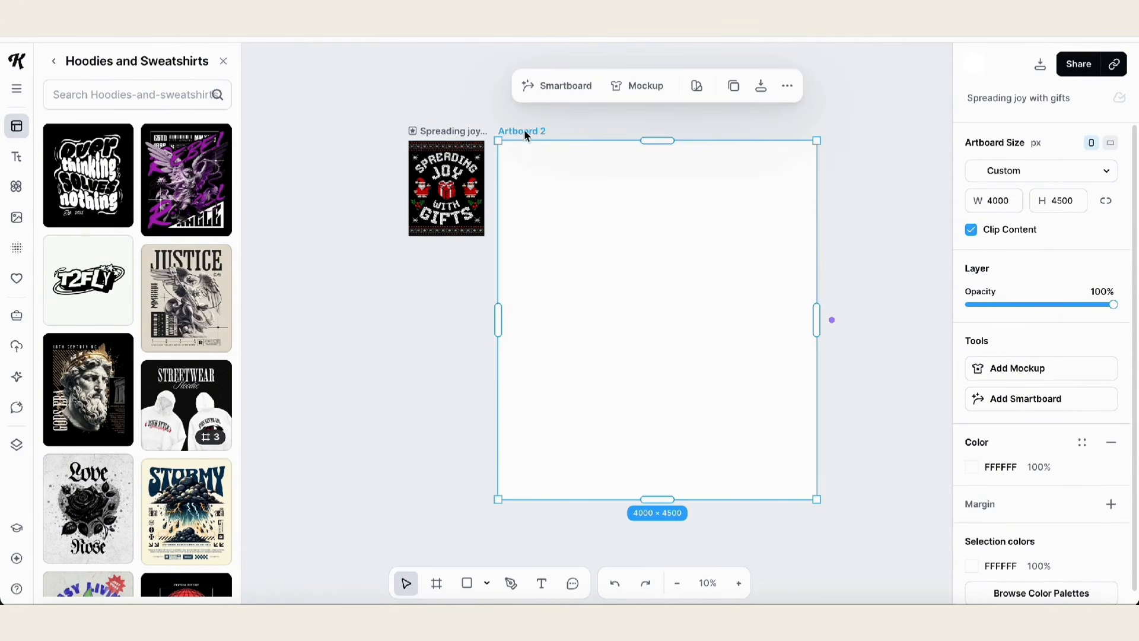
pyautogui.click(428, 274)
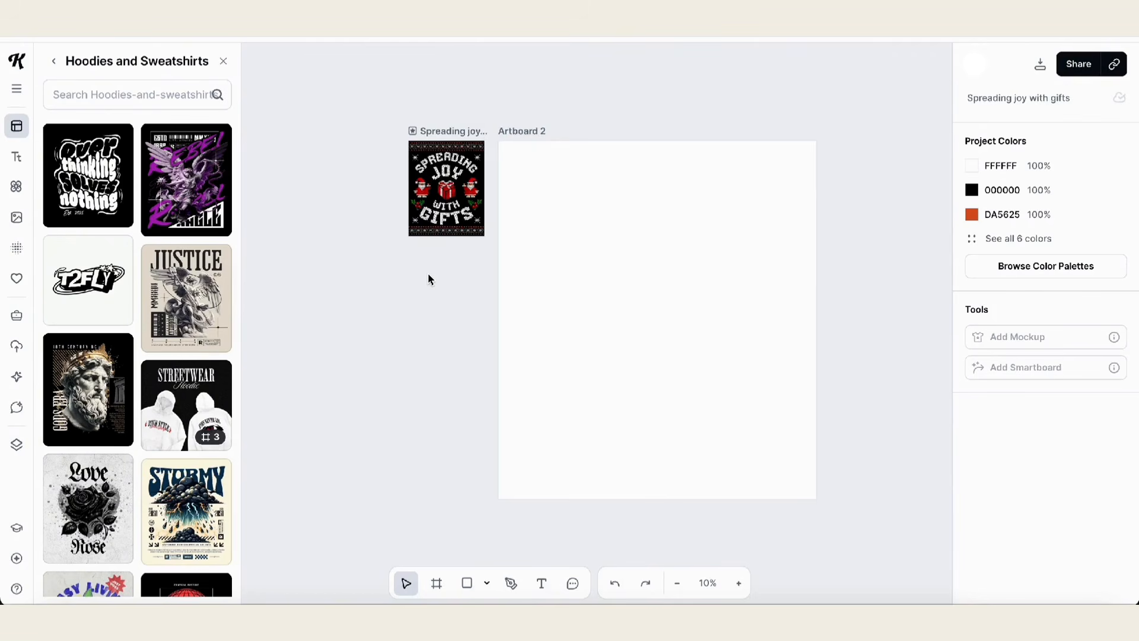
# - Copy all elements of the "Spreading joy with gifts" design and paste them onto the blank Artboard 2
pyautogui.hscroll(1, 429, 274)
pyautogui.hscroll(1, 429, 279)
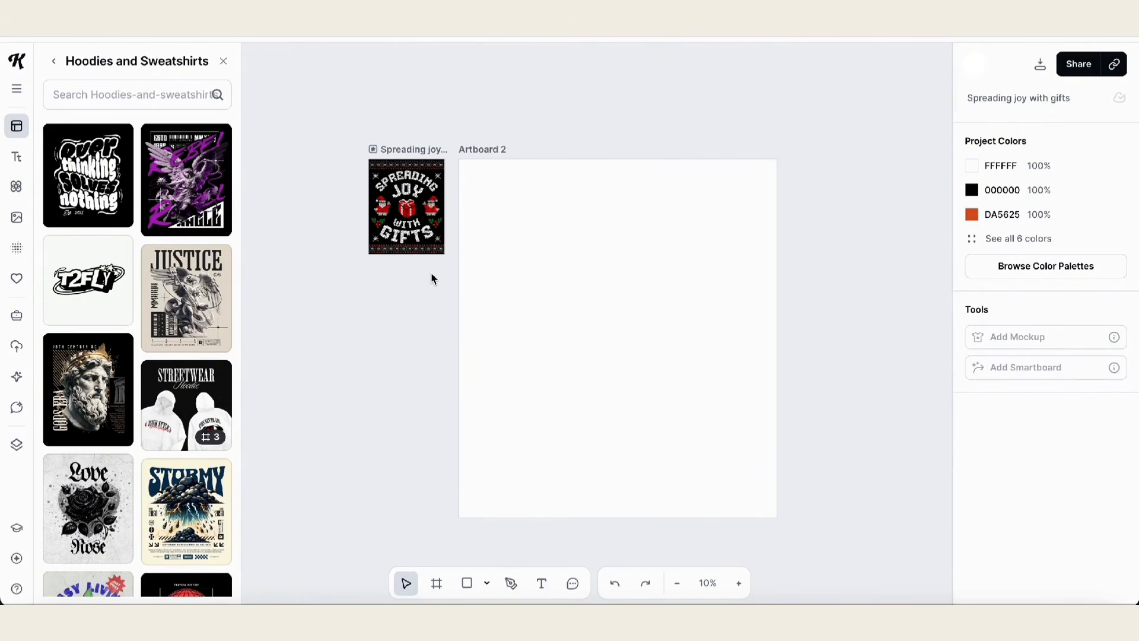
pyautogui.scroll(5, 335, 171)
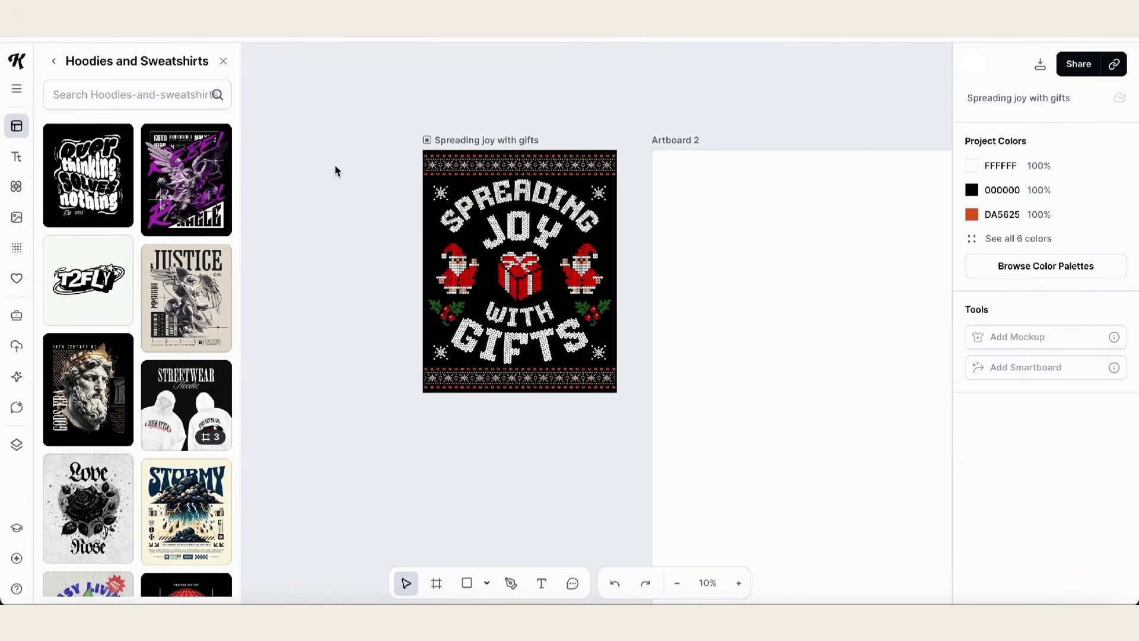
pyautogui.scroll(4, 335, 171)
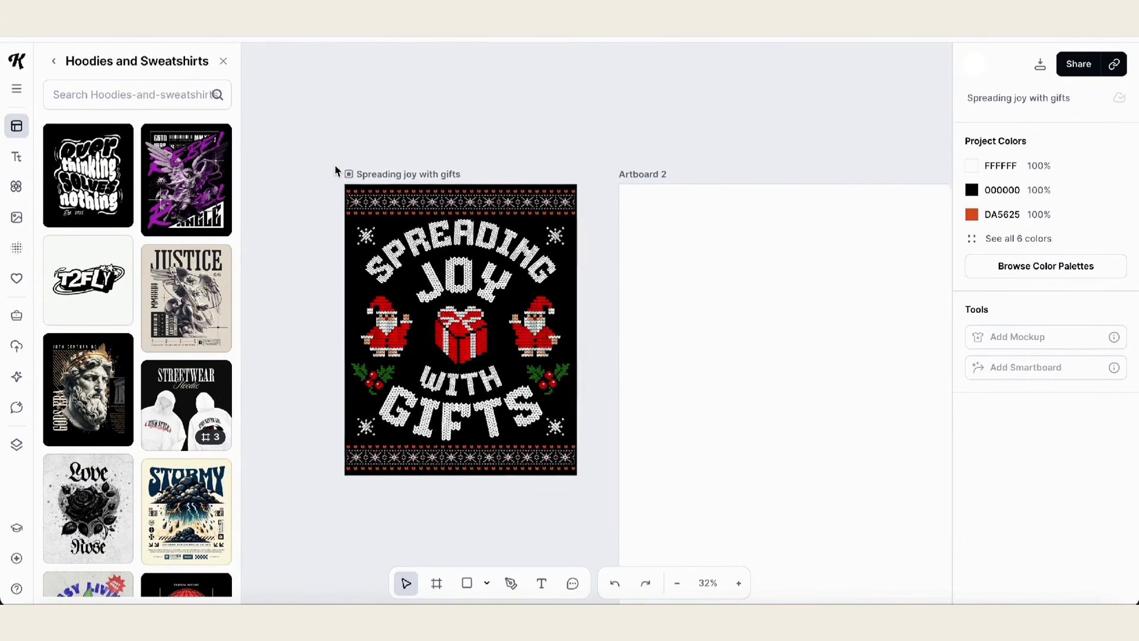
pyautogui.scroll(-1, 330, 172)
pyautogui.moveTo(306, 161); pyautogui.dragTo(573, 453)
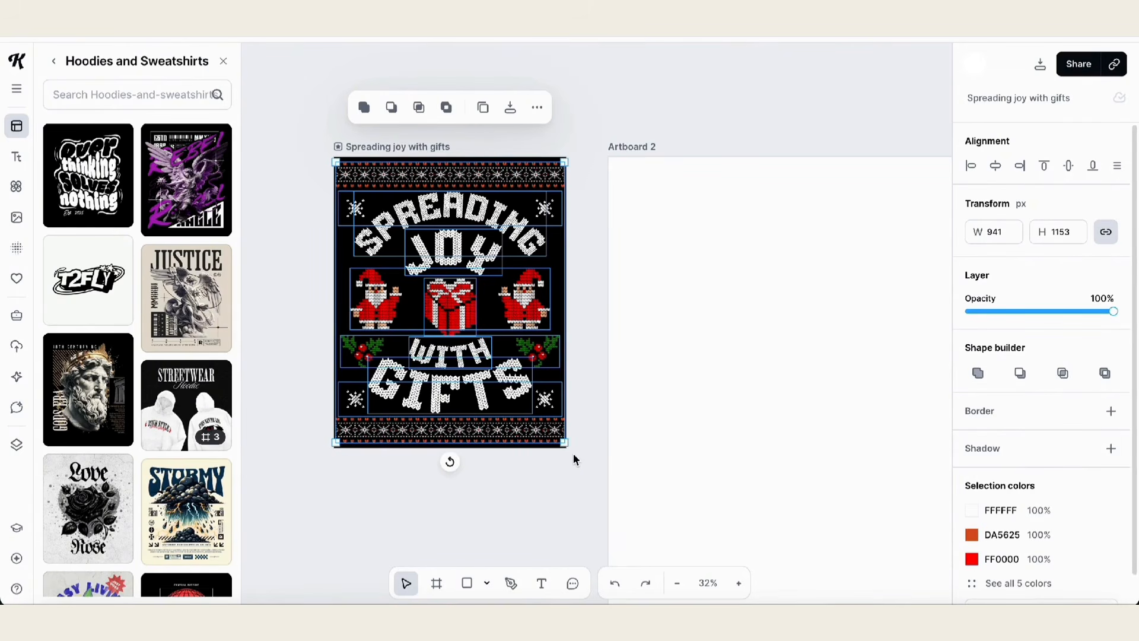
pyautogui.scroll(-3, 573, 453)
pyautogui.hscroll(4, 573, 453)
pyautogui.click(576, 445)
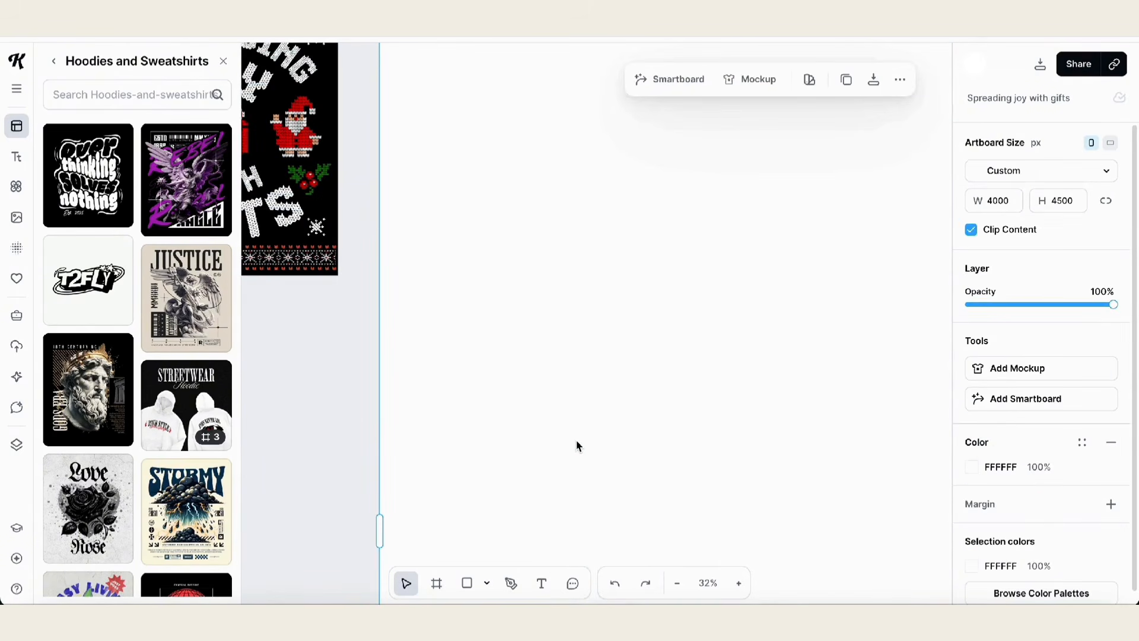
pyautogui.scroll(-3, 575, 446)
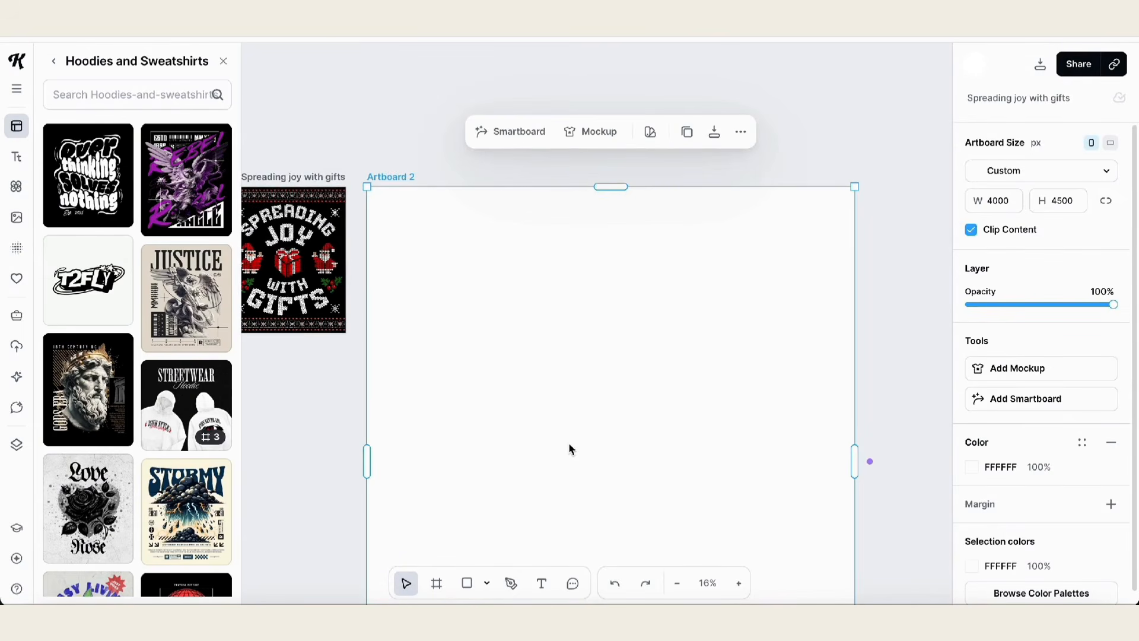
pyautogui.scroll(-3, 567, 449)
pyautogui.hscroll(1, 568, 449)
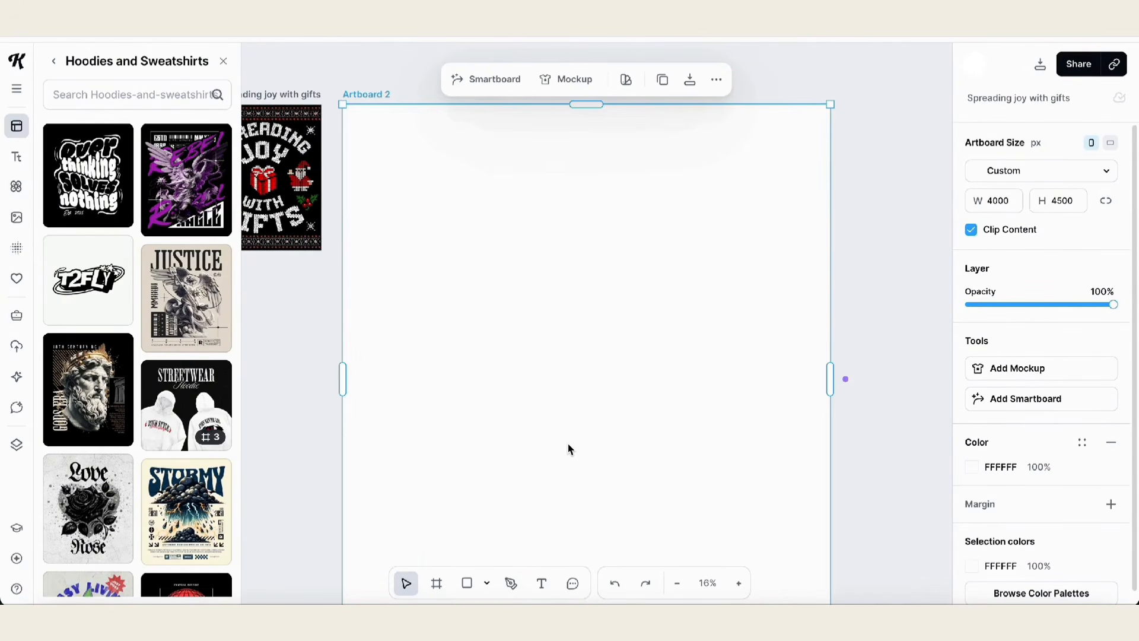
pyautogui.hotkey('ctrl', 'v')
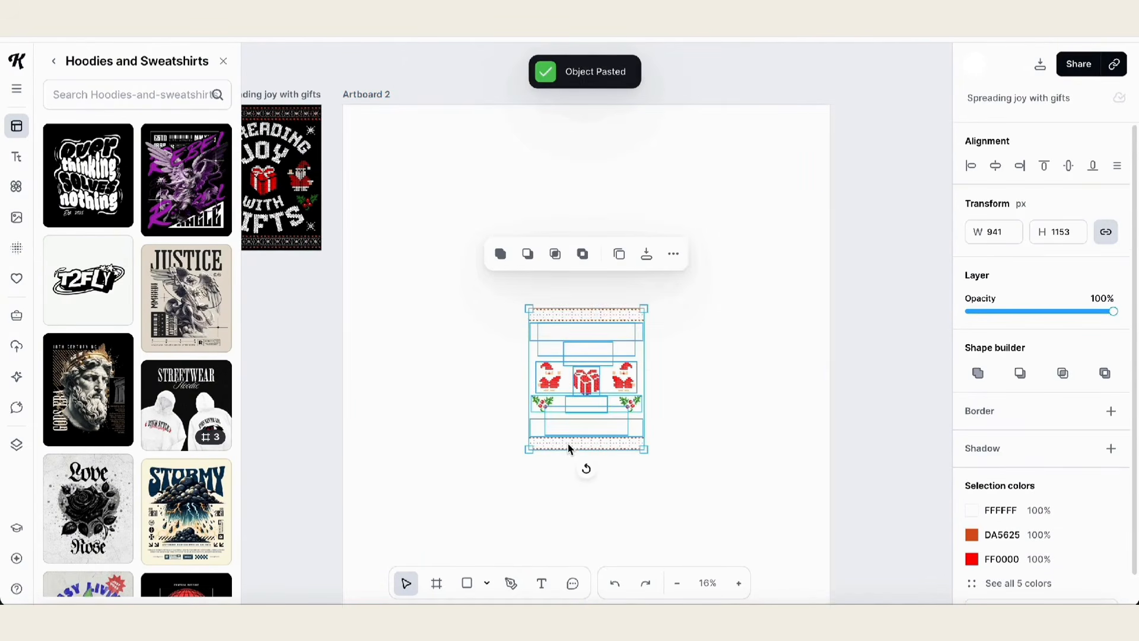
# - Enlarge the pasted design proportionally to about 3407 × 4174 px and position it centrally on Artboard 2
pyautogui.moveTo(529, 311); pyautogui.dragTo(319, 173)
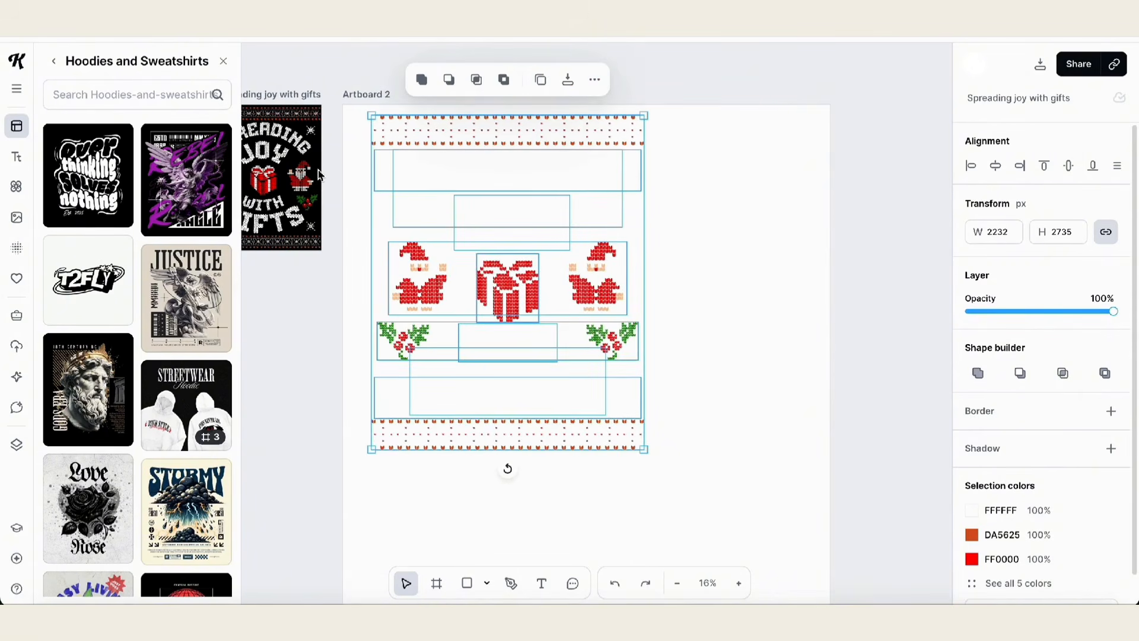
pyautogui.scroll(-5, 350, 194)
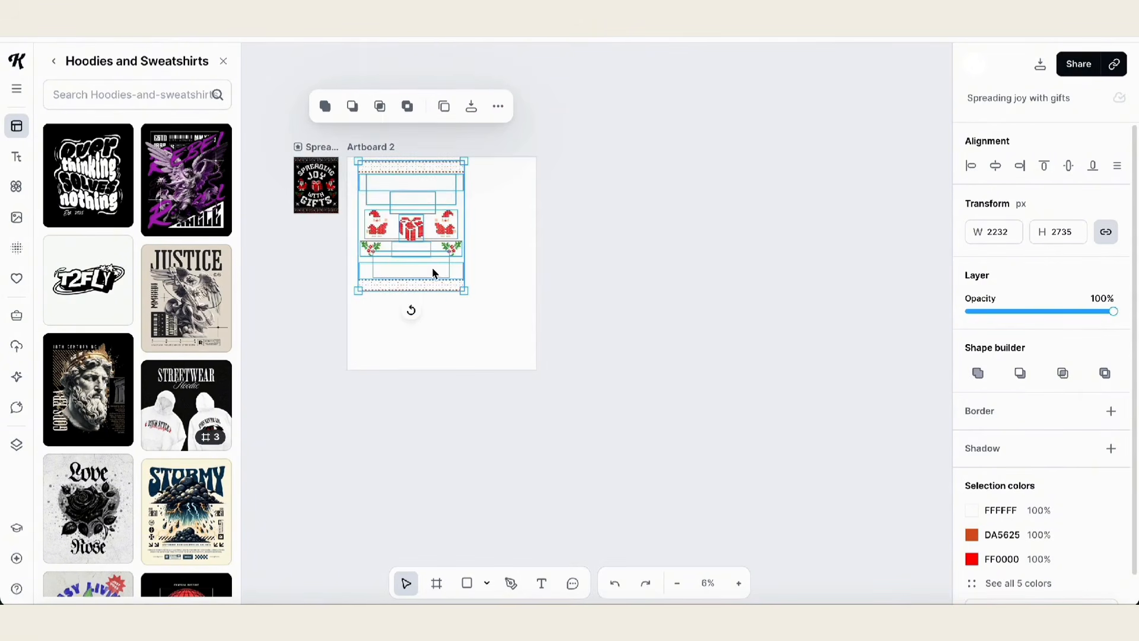
pyautogui.moveTo(465, 295); pyautogui.dragTo(523, 359)
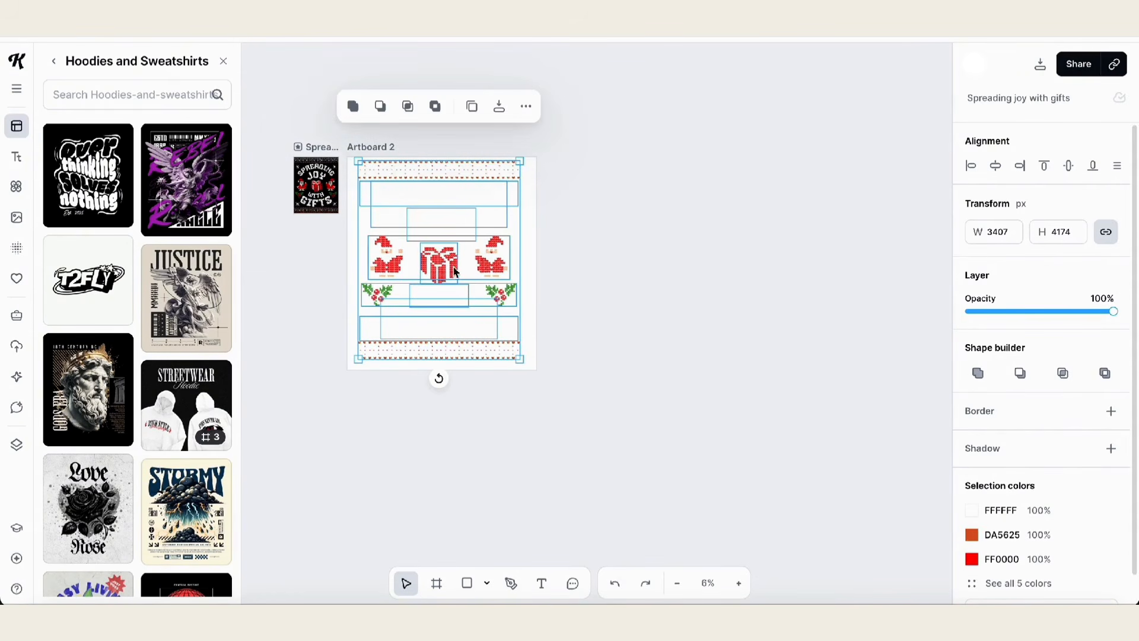
pyautogui.moveTo(449, 268); pyautogui.dragTo(452, 272)
pyautogui.scroll(5, 452, 272)
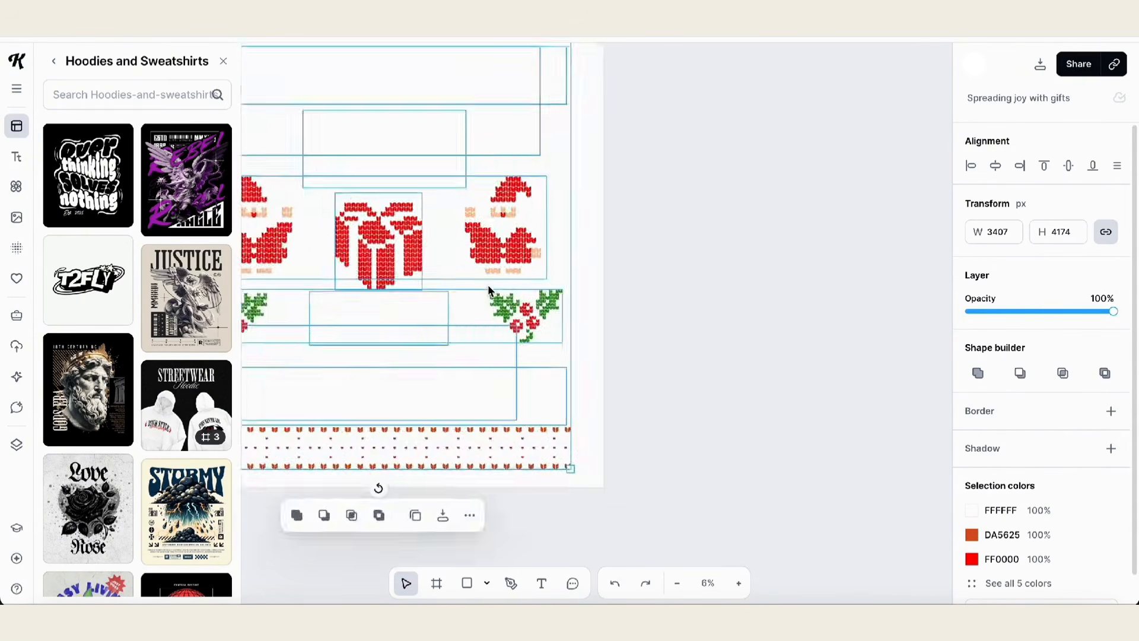
pyautogui.scroll(-2, 521, 309)
pyautogui.scroll(-1, 520, 307)
pyautogui.scroll(2, 521, 306)
pyautogui.hscroll(-2, 520, 307)
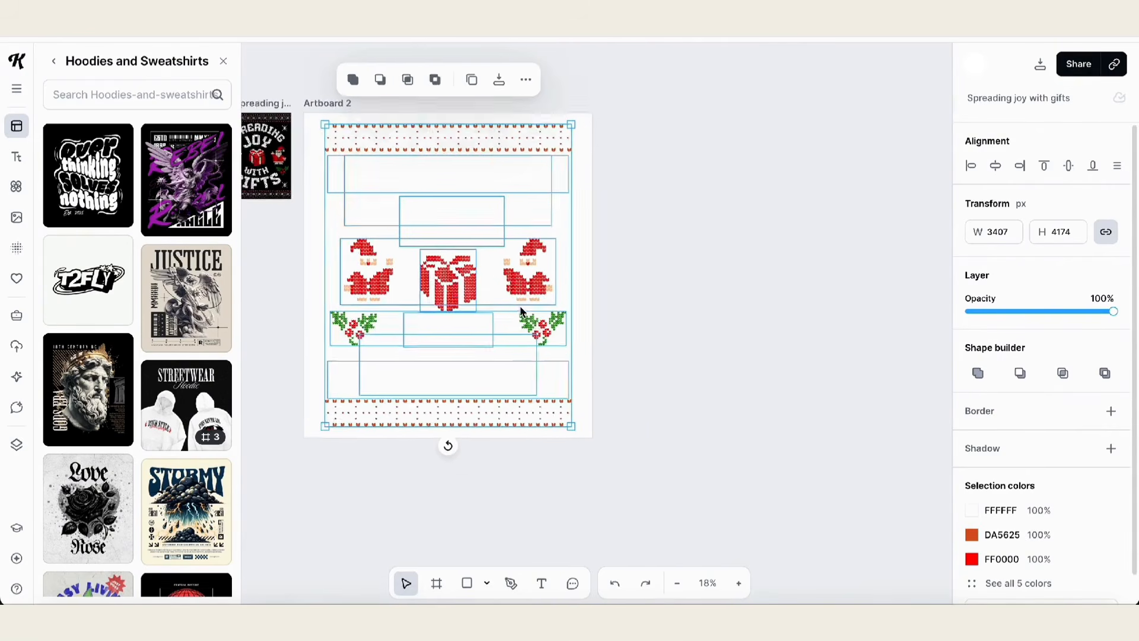
pyautogui.scroll(4, 545, 307)
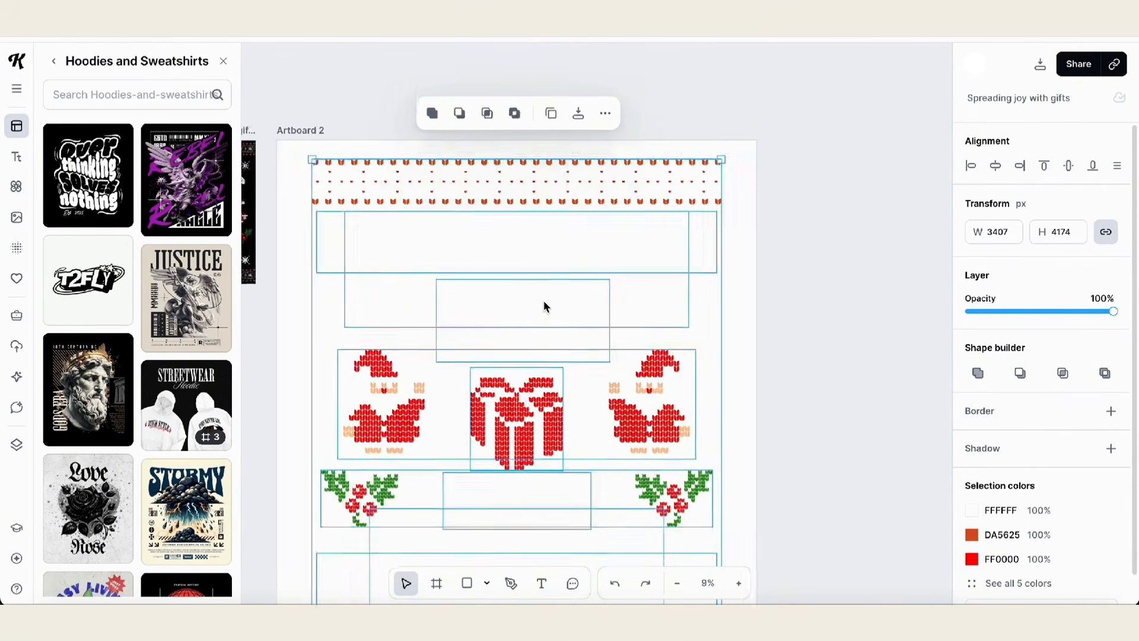
pyautogui.scroll(-1, 545, 306)
pyautogui.scroll(-1, 545, 305)
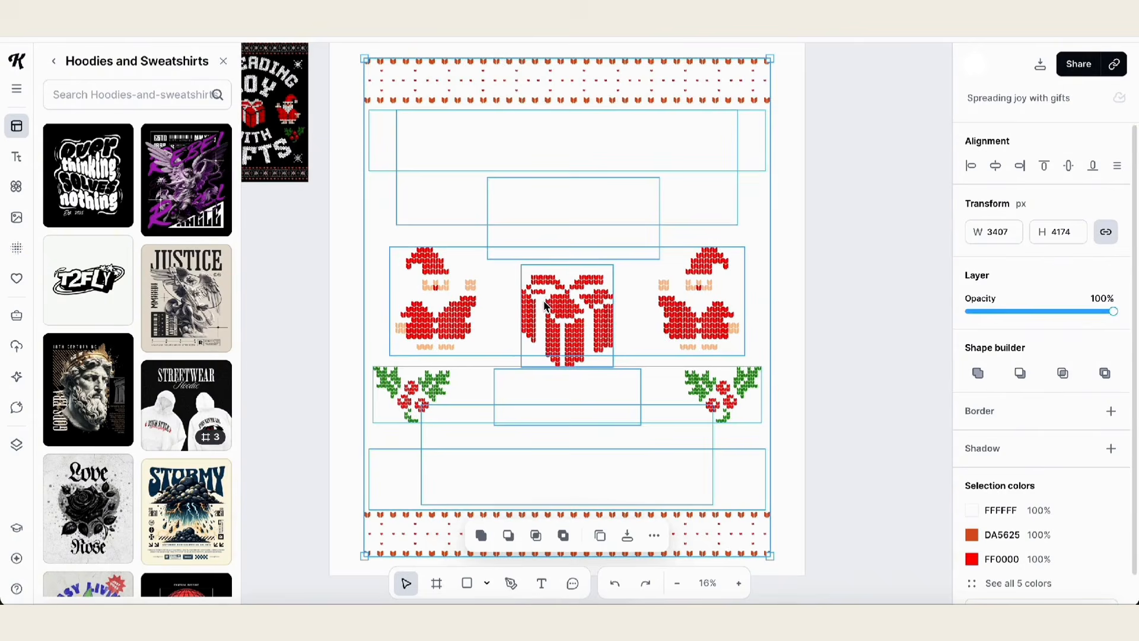
pyautogui.scroll(-2, 545, 306)
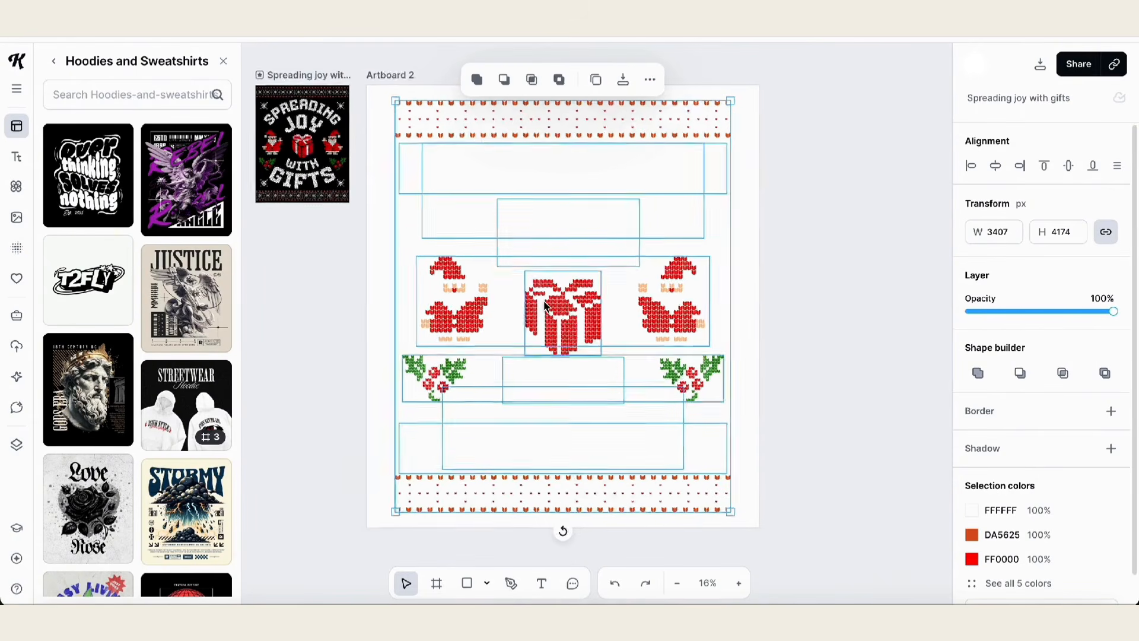
# - Change the background color of Artboard 2 to black (000000) from the document colors
pyautogui.click(392, 82)
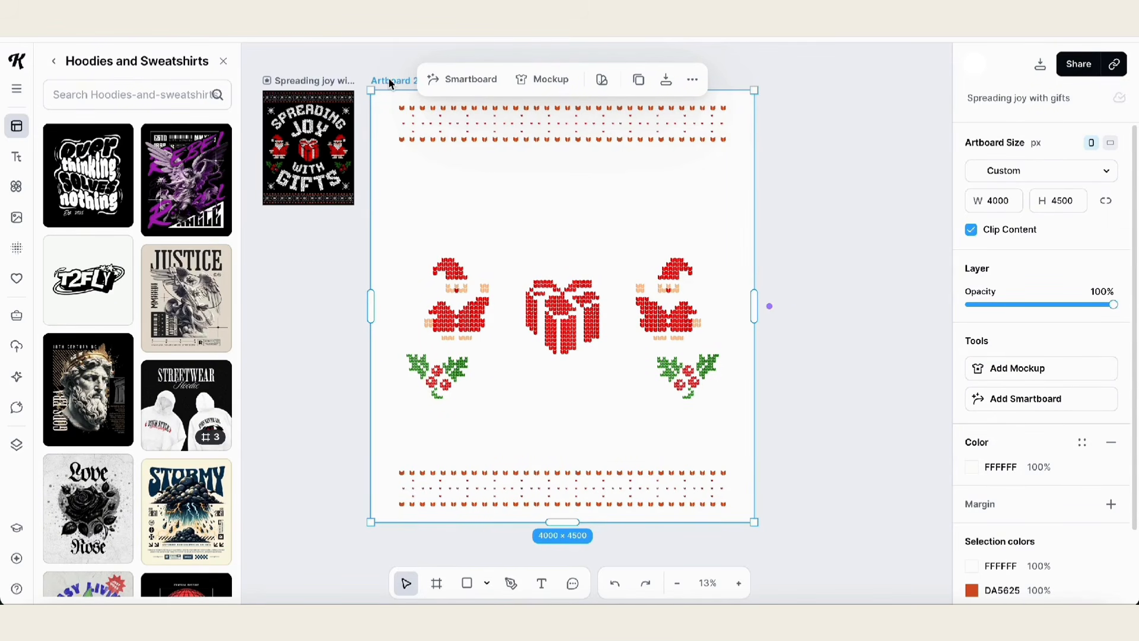
pyautogui.click(972, 468)
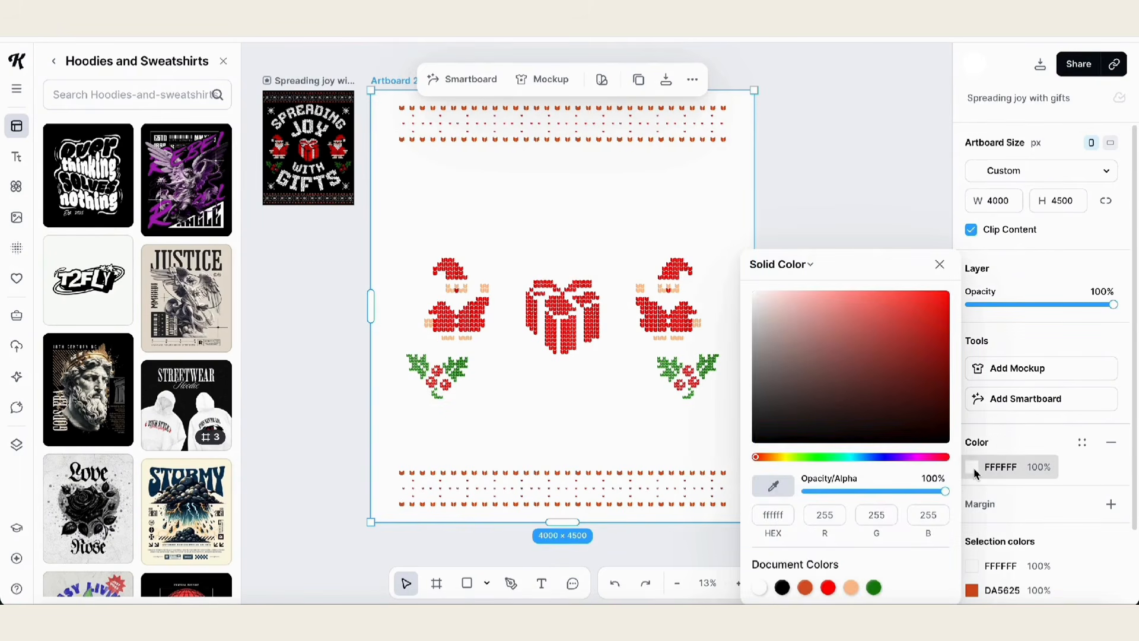
pyautogui.click(783, 588)
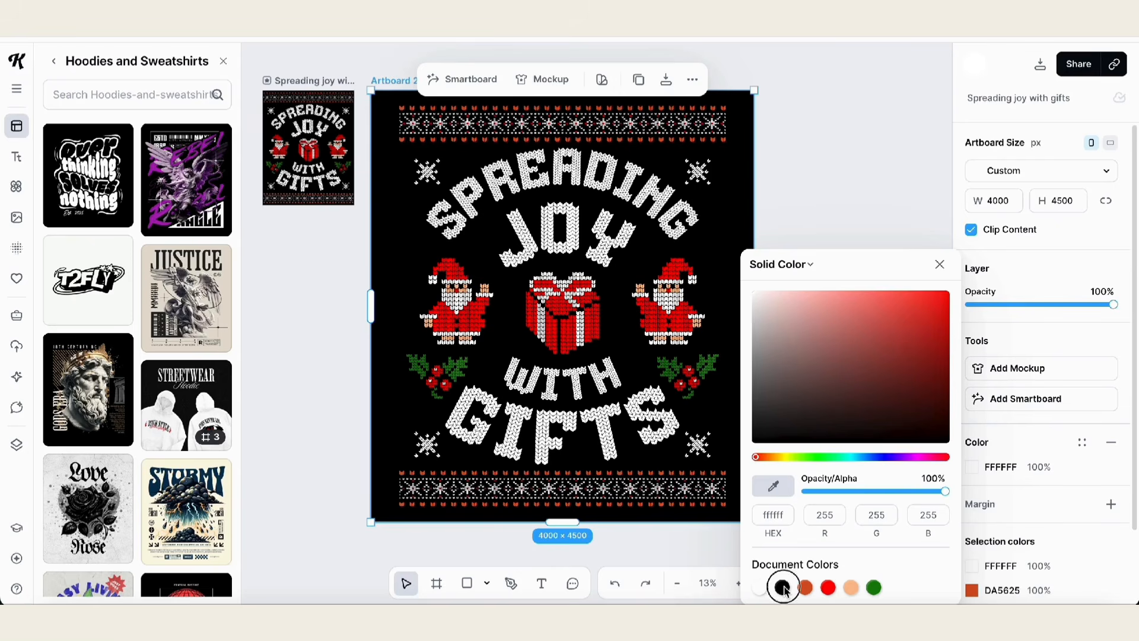
pyautogui.click(783, 587)
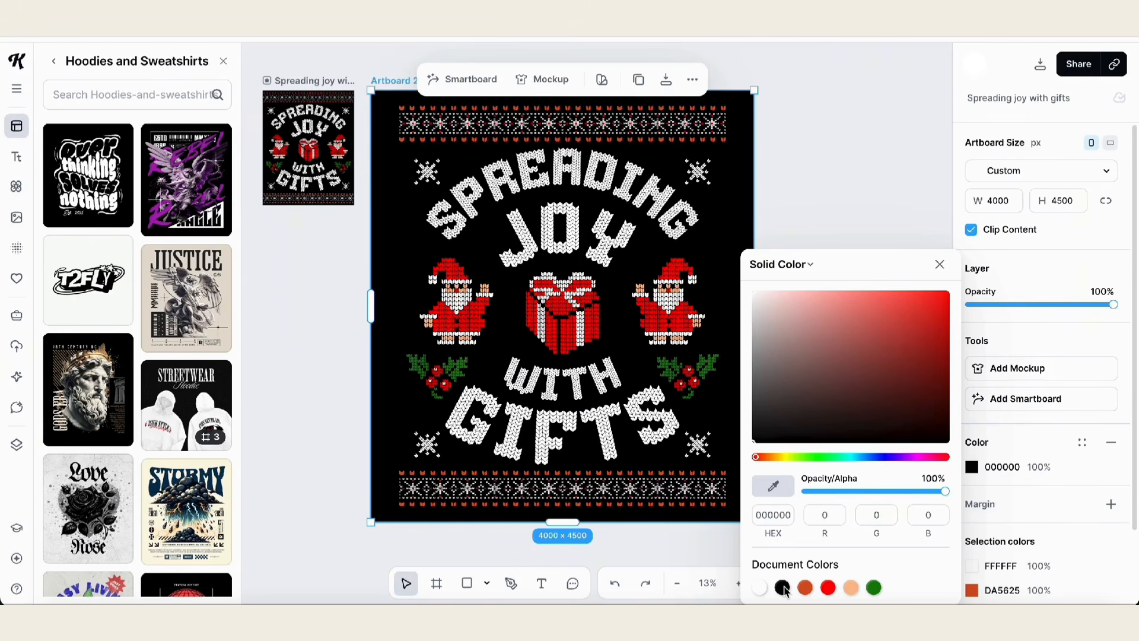
pyautogui.click(829, 198)
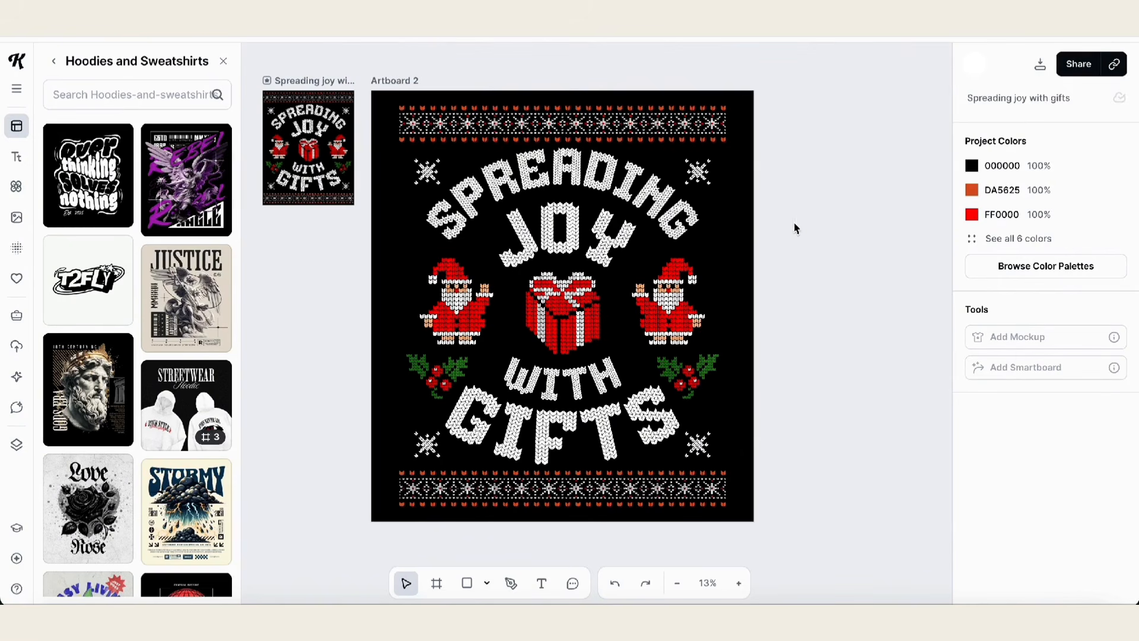
# - Replace the arched word "SPREADING" on Artboard 2 with "SORRY"
pyautogui.hscroll(1, 790, 231)
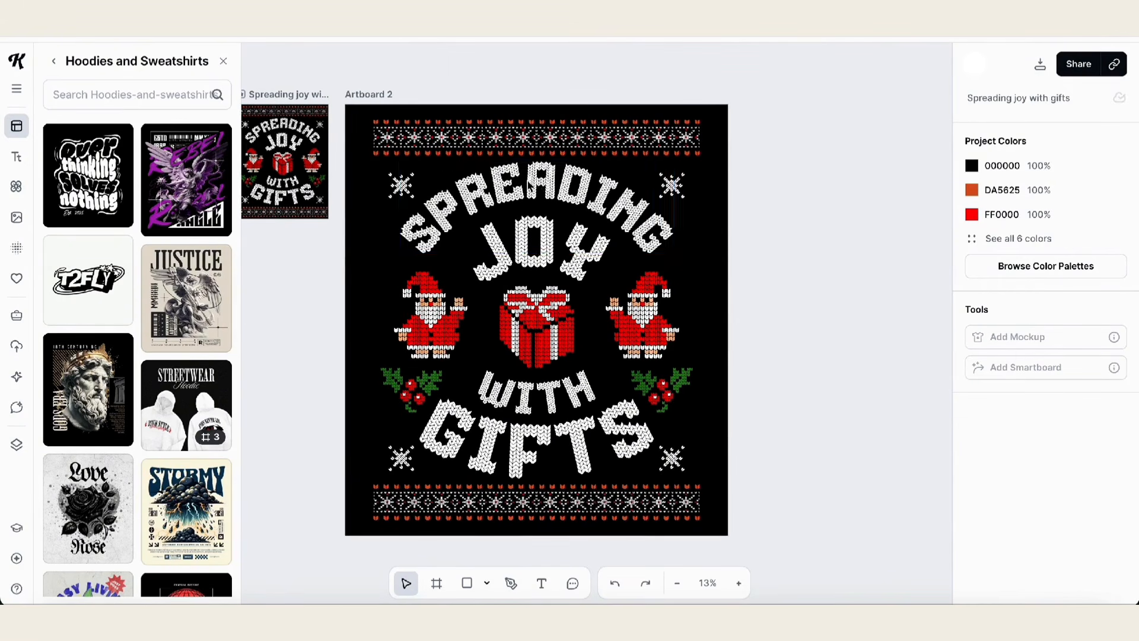
pyautogui.click(540, 189)
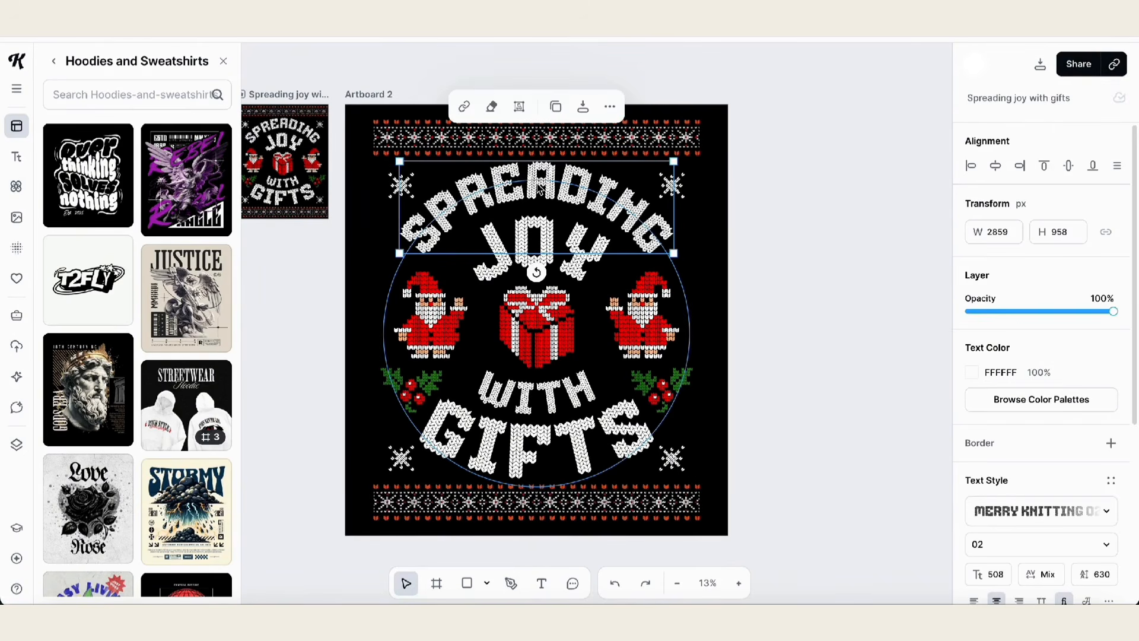
pyautogui.doubleClick(539, 186)
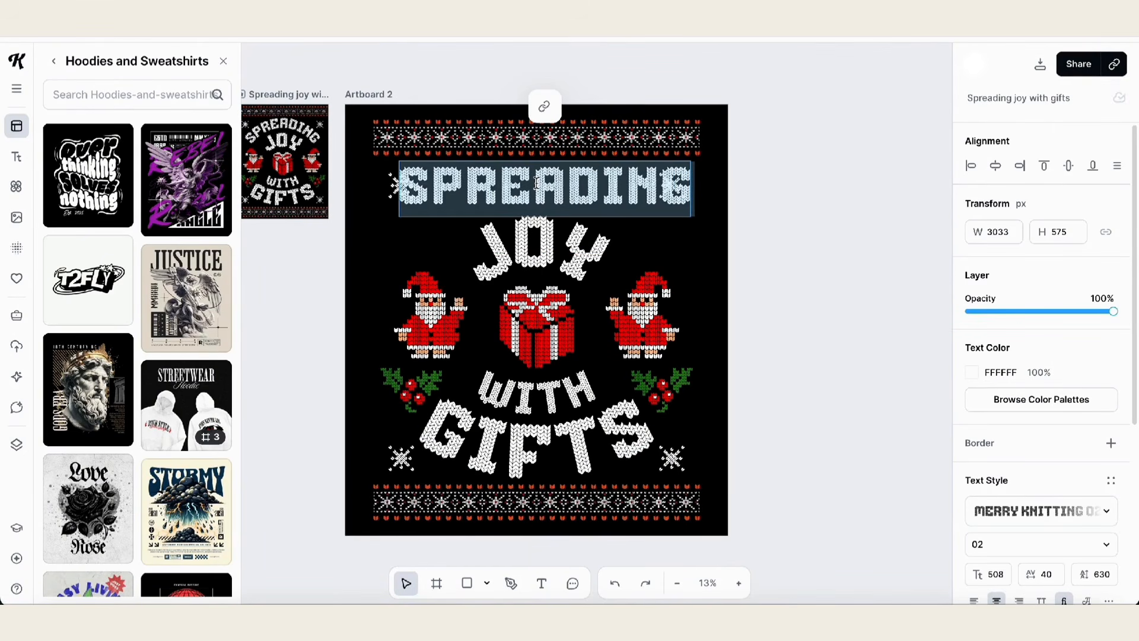
pyautogui.write('SORRY')
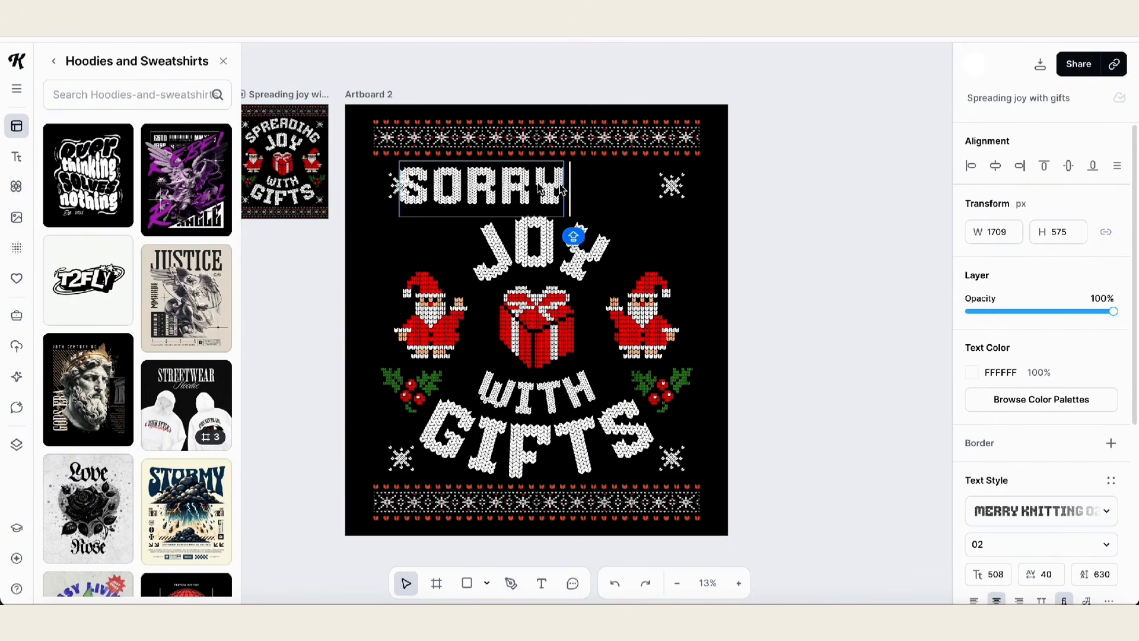
pyautogui.click(784, 189)
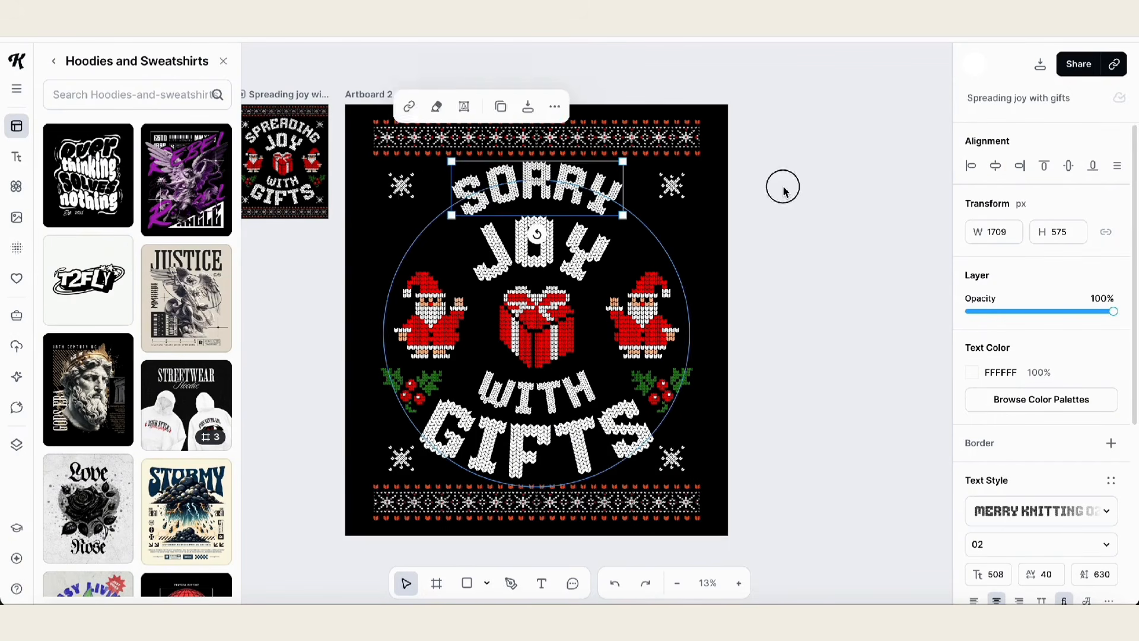
pyautogui.click(564, 265)
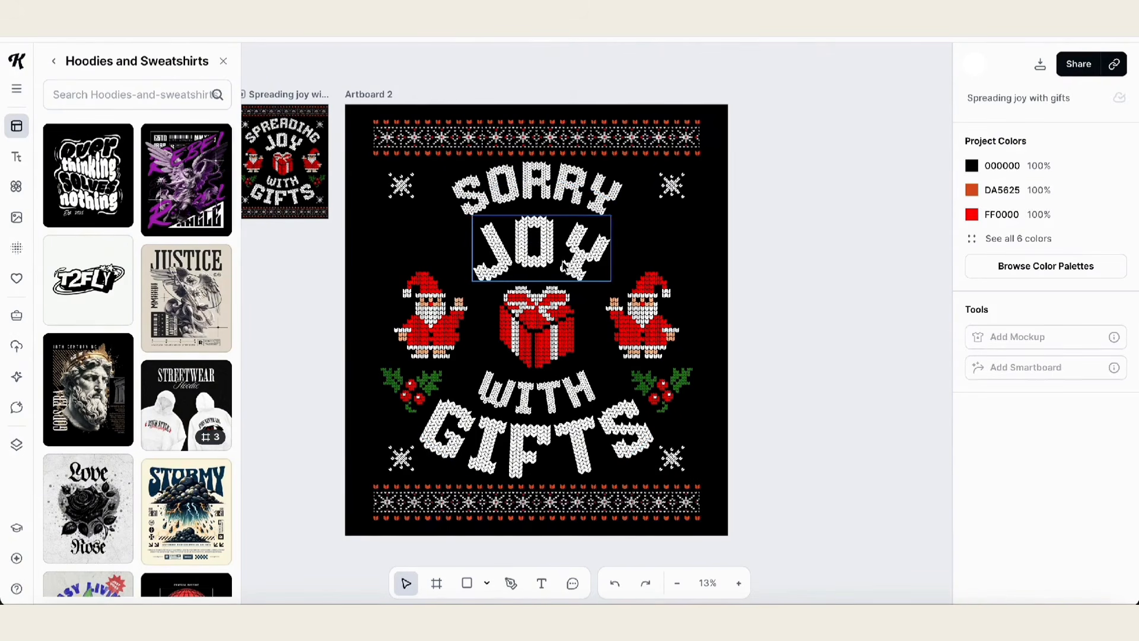
# - Replace the word "JOY" on Artboard 2 with "SANTA"
pyautogui.click(565, 266)
pyautogui.doubleClick(563, 265)
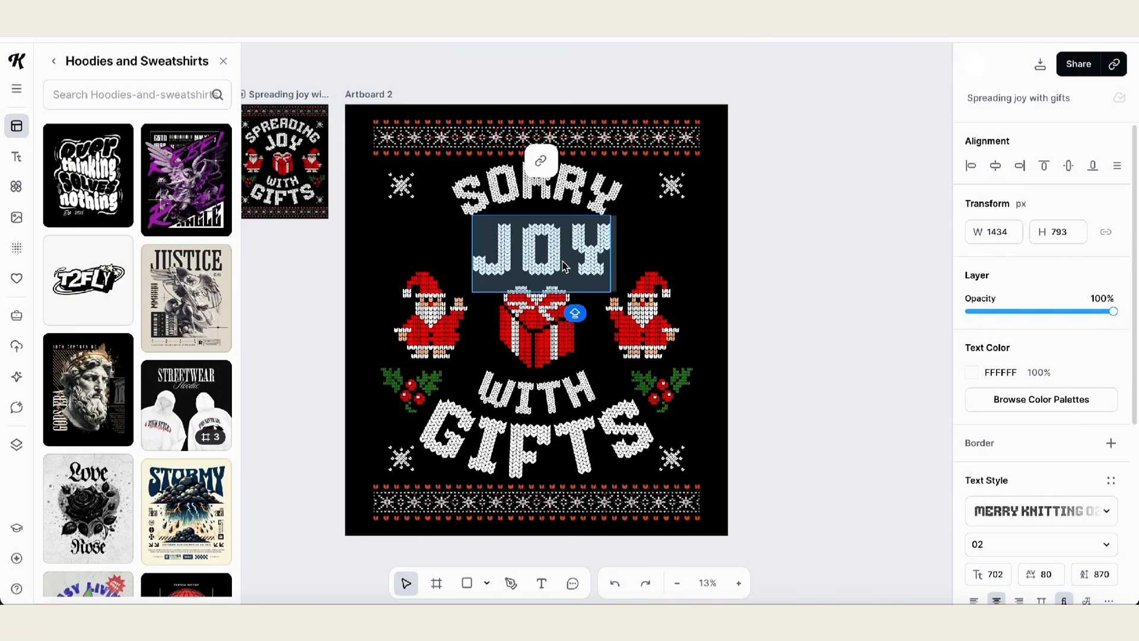
pyautogui.write('SANTA')
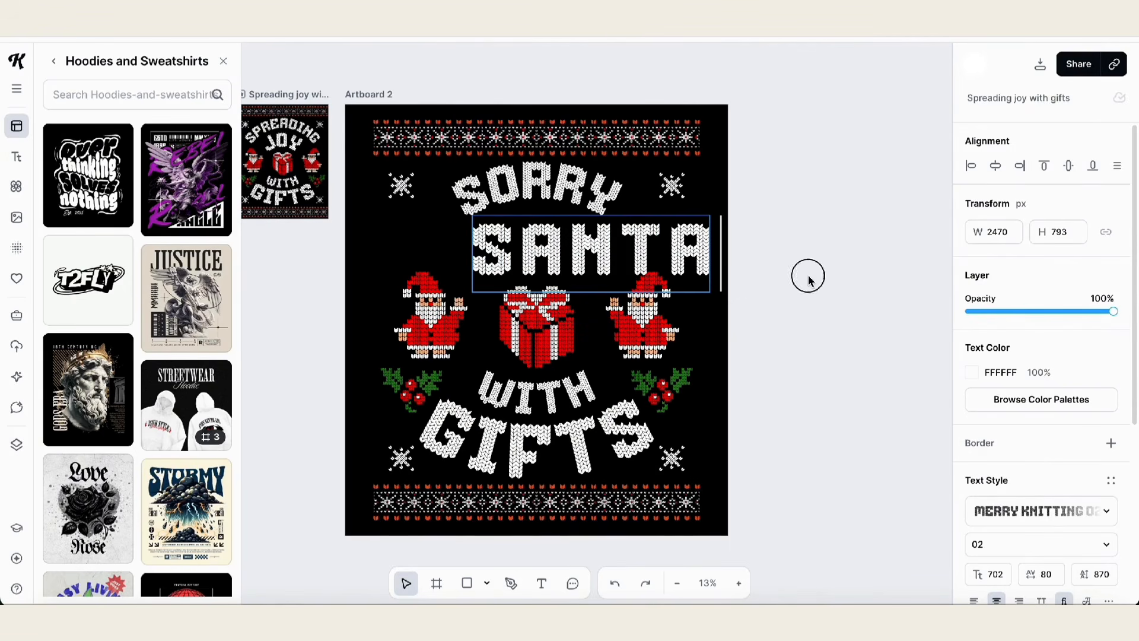
pyautogui.click(808, 276)
pyautogui.click(810, 275)
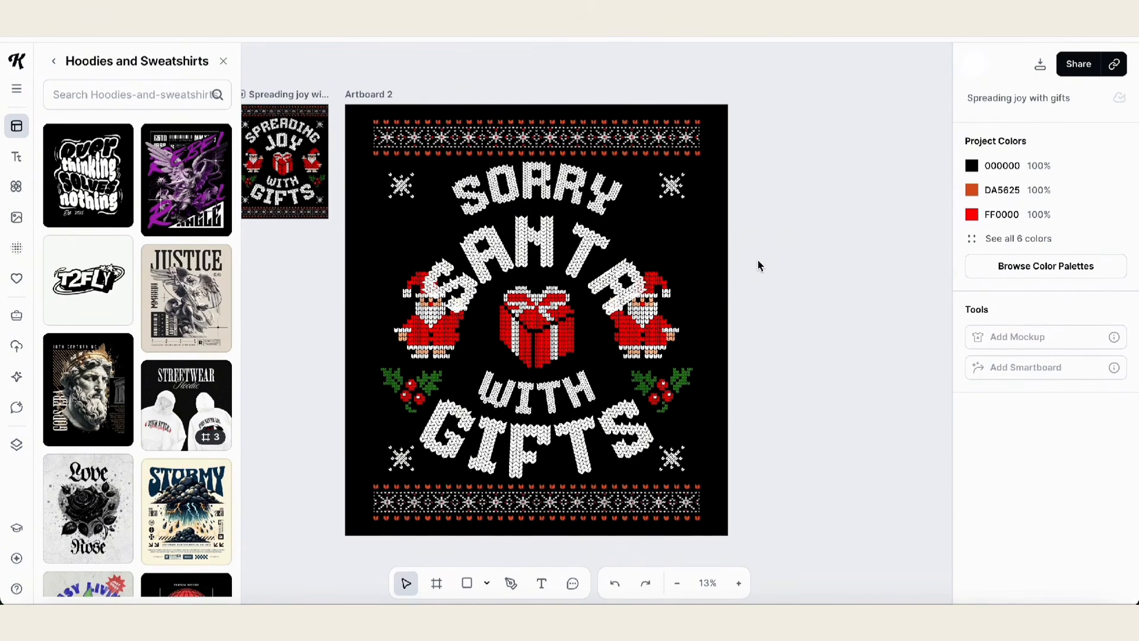
# - Remove the circle transformation from "SORRY" and widen its text box to about 2070 px so the word fits on one line
pyautogui.click(568, 191)
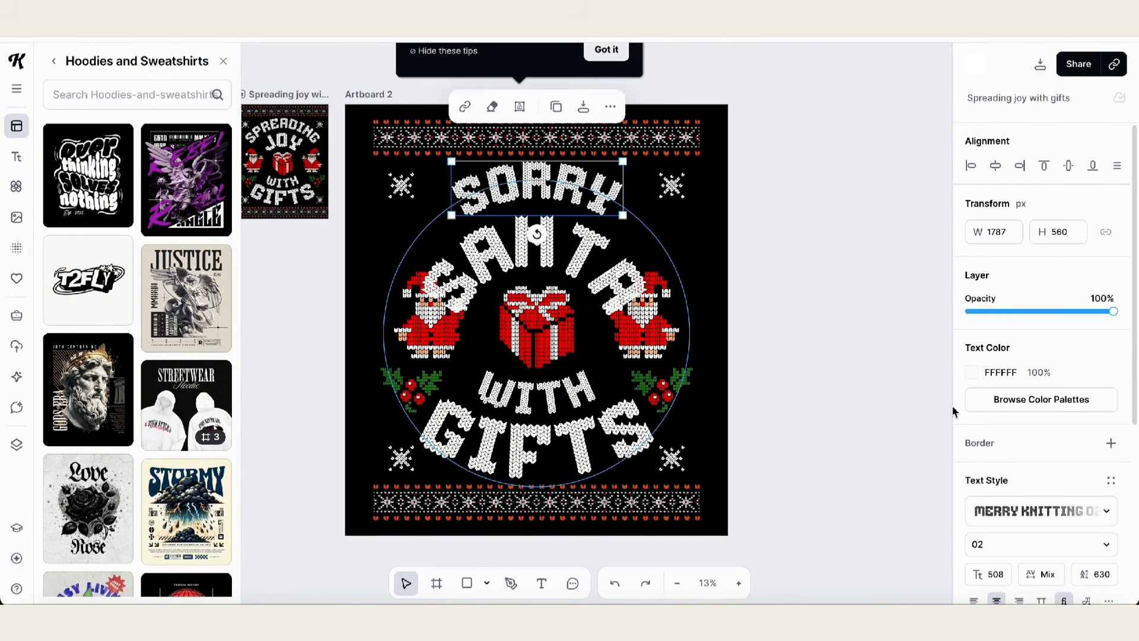
pyautogui.scroll(-4, 956, 419)
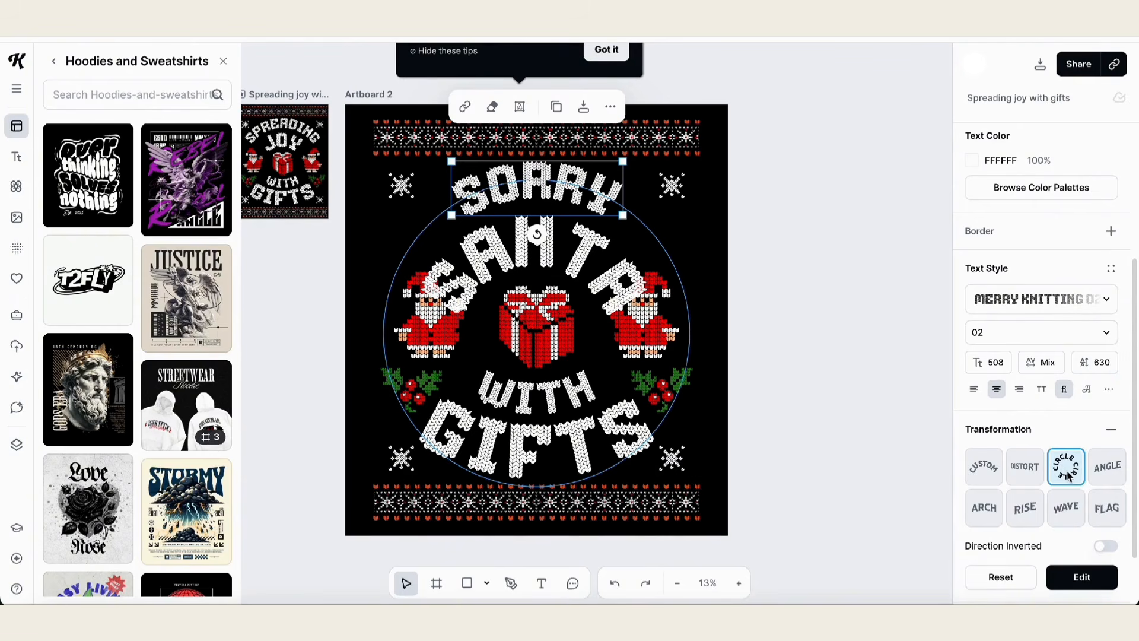
pyautogui.click(1111, 431)
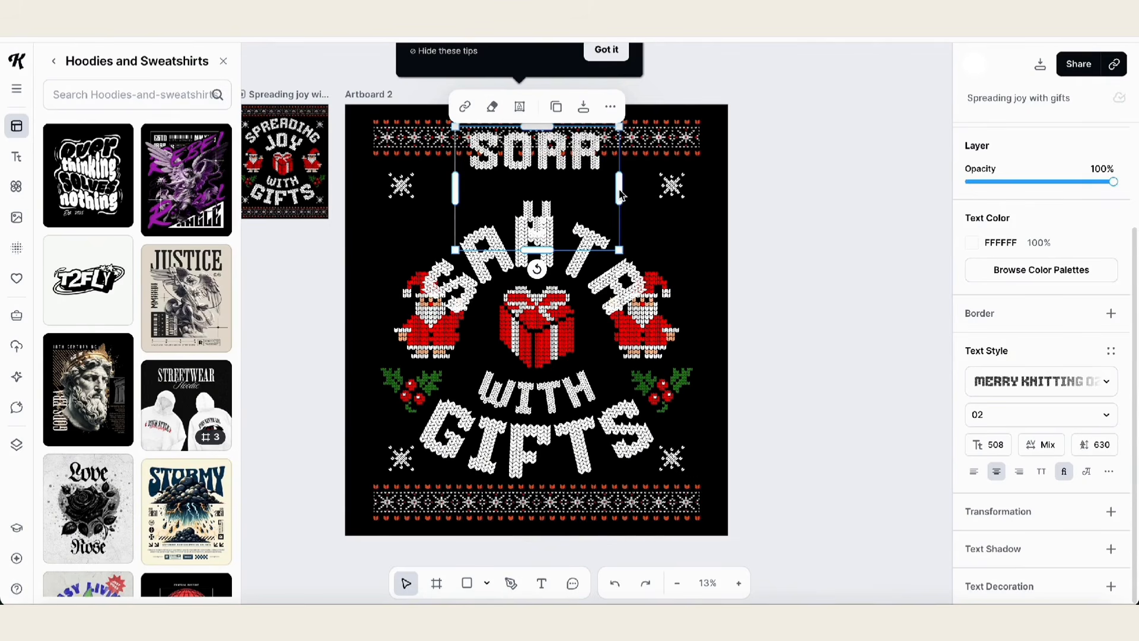
pyautogui.moveTo(621, 194); pyautogui.dragTo(654, 194)
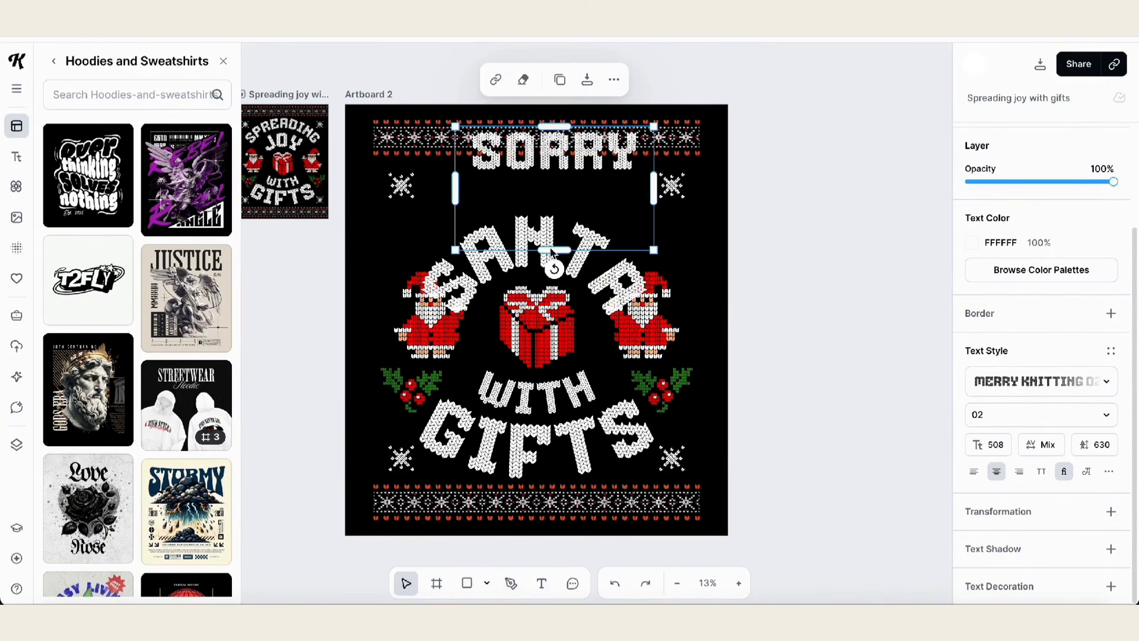
# - Shorten the "SORRY" text box to about 518 px and place it horizontally centered between the two upper snowflakes
pyautogui.moveTo(552, 252); pyautogui.dragTo(537, 180)
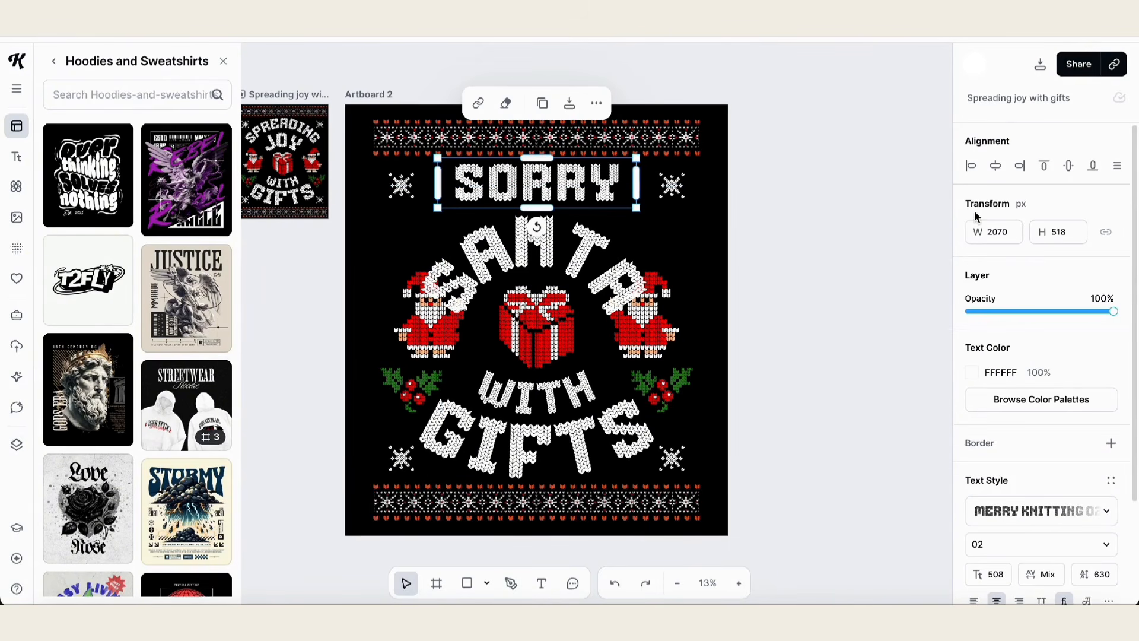
pyautogui.click(996, 168)
pyautogui.click(818, 183)
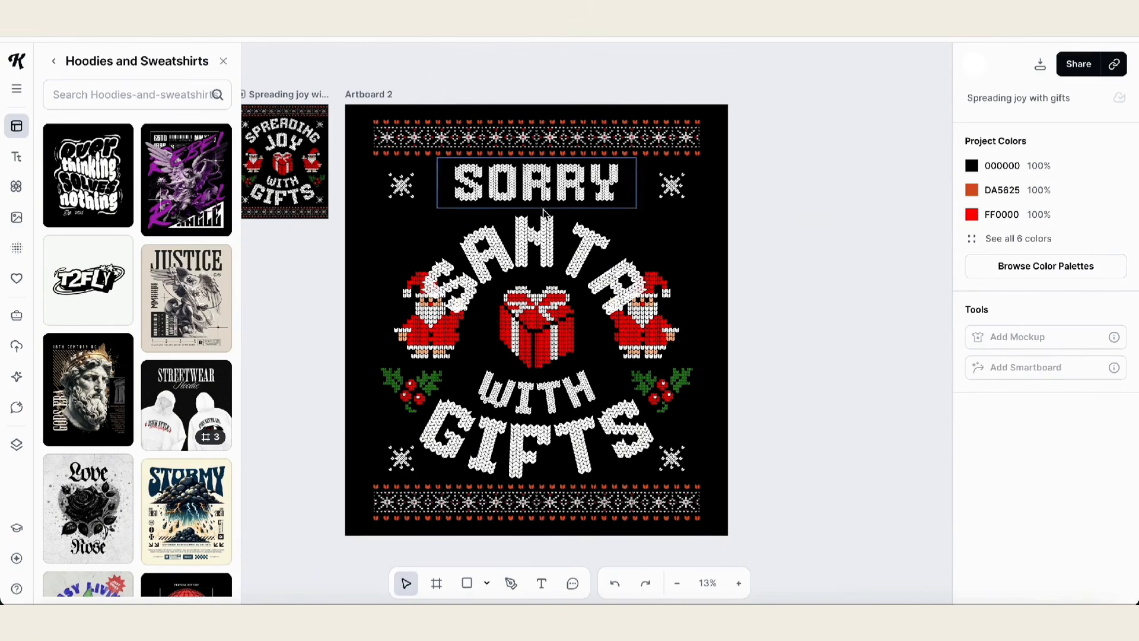
# - Flatten the arch of "SANTA" by enlarging its circle transformation until the circle extends well below the artboard
pyautogui.click(543, 249)
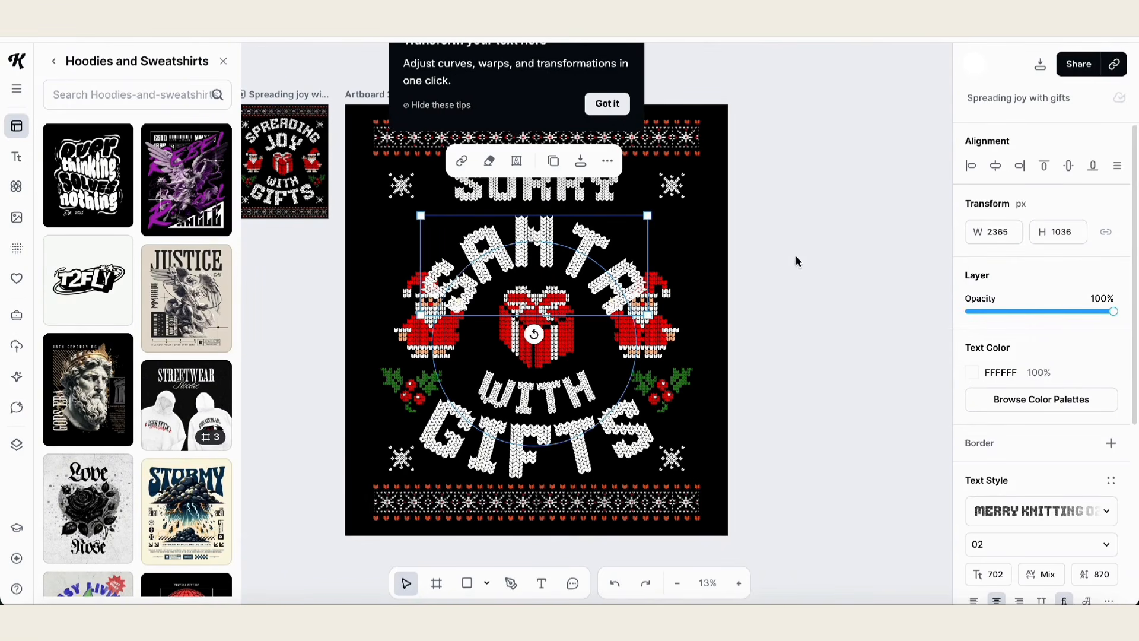
pyautogui.scroll(-1, 966, 471)
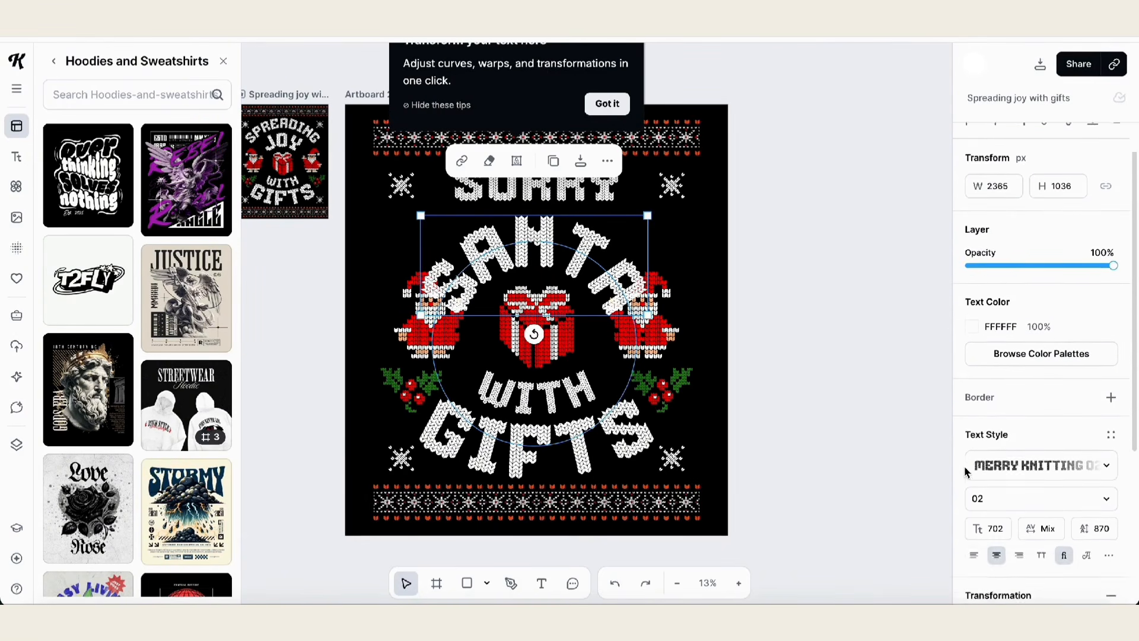
pyautogui.scroll(-5, 966, 471)
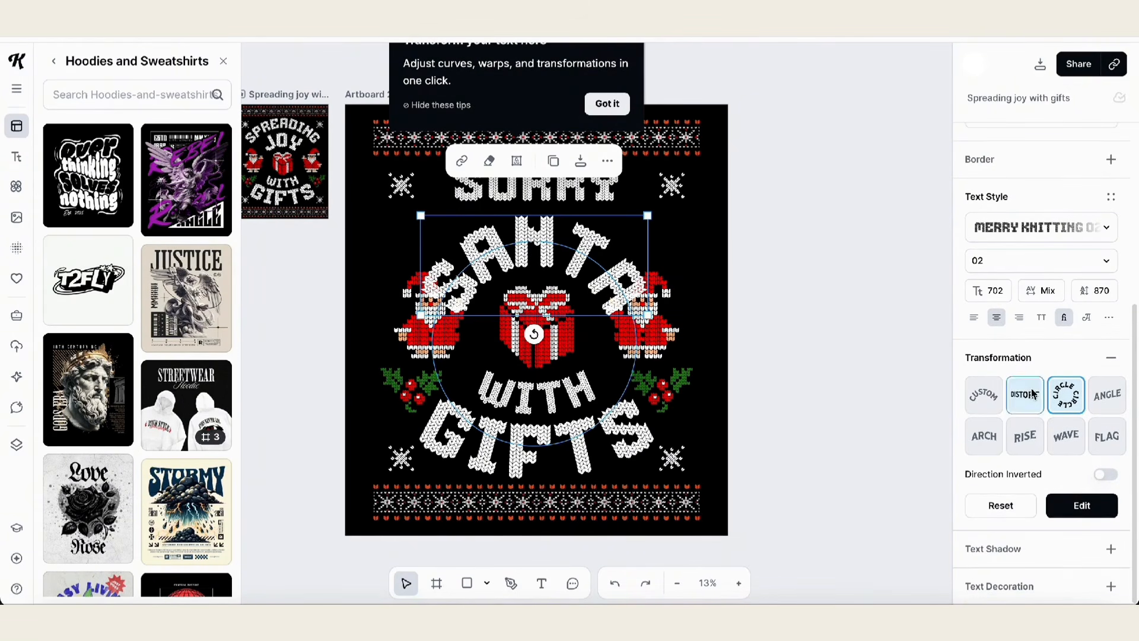
pyautogui.click(1080, 514)
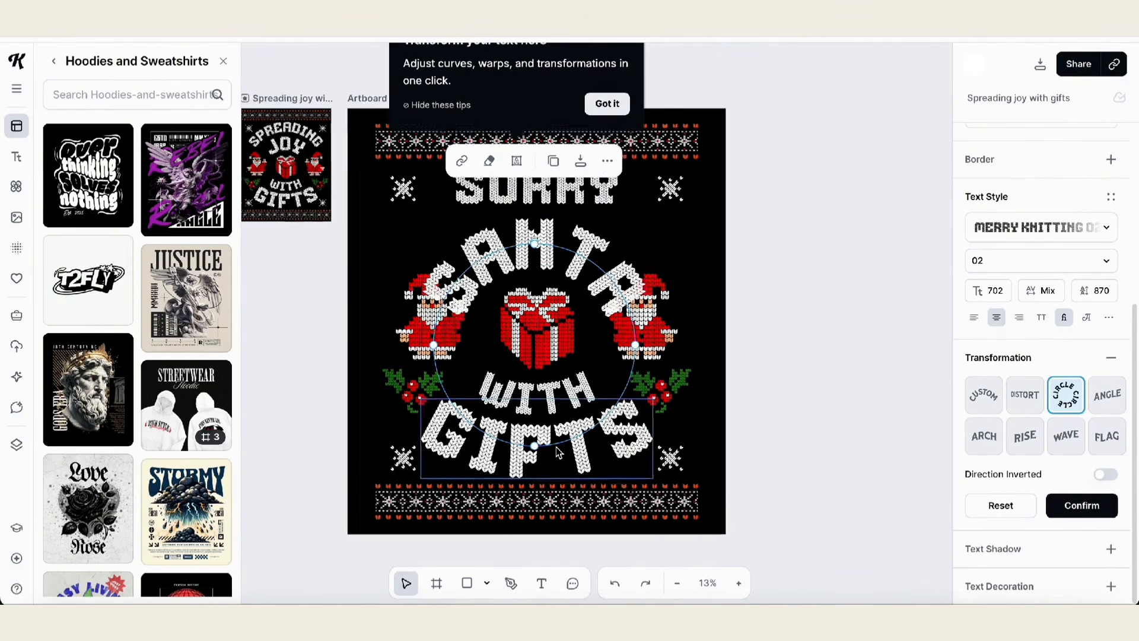
pyautogui.scroll(-3, 558, 452)
pyautogui.moveTo(541, 447); pyautogui.dragTo(551, 556)
pyautogui.scroll(-1, 558, 500)
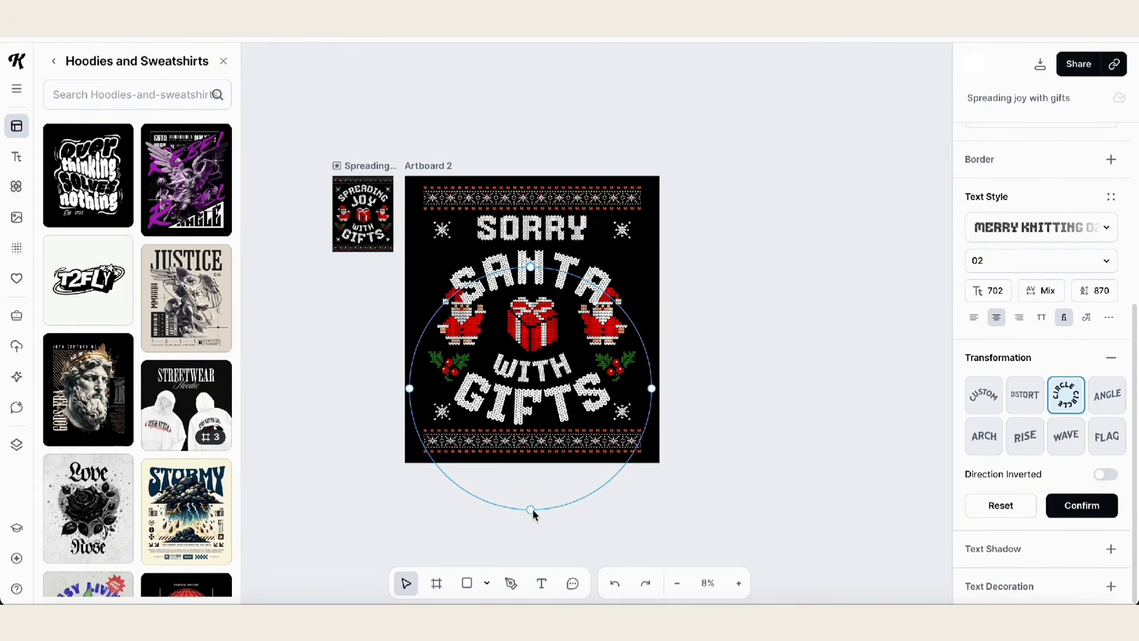
pyautogui.moveTo(531, 509); pyautogui.dragTo(535, 548)
pyautogui.moveTo(535, 550); pyautogui.dragTo(536, 553)
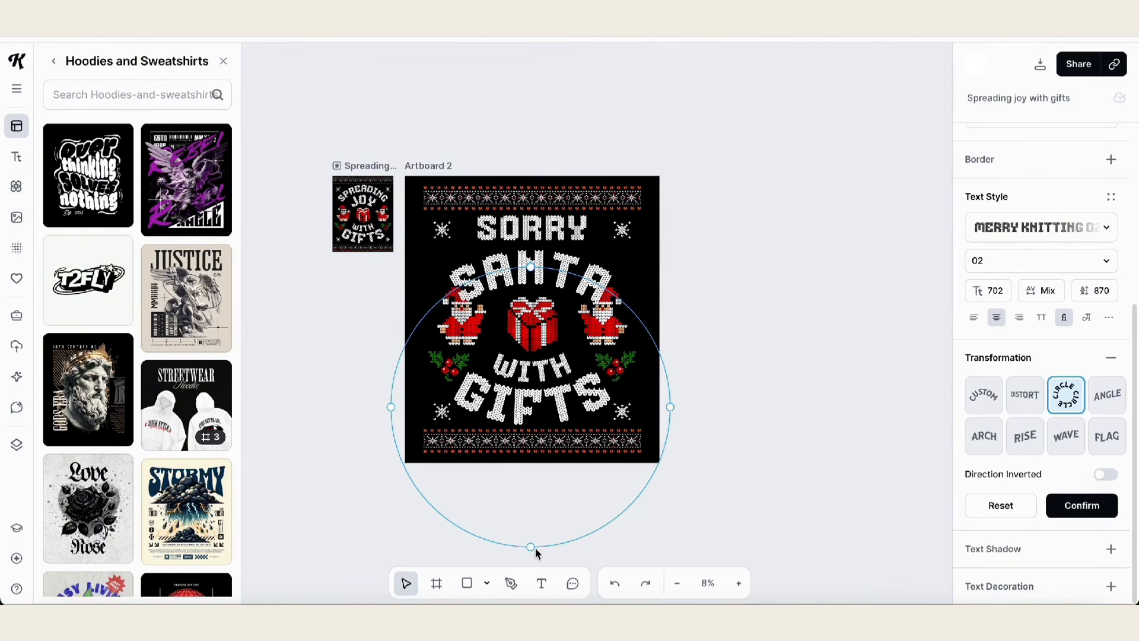
pyautogui.click(721, 396)
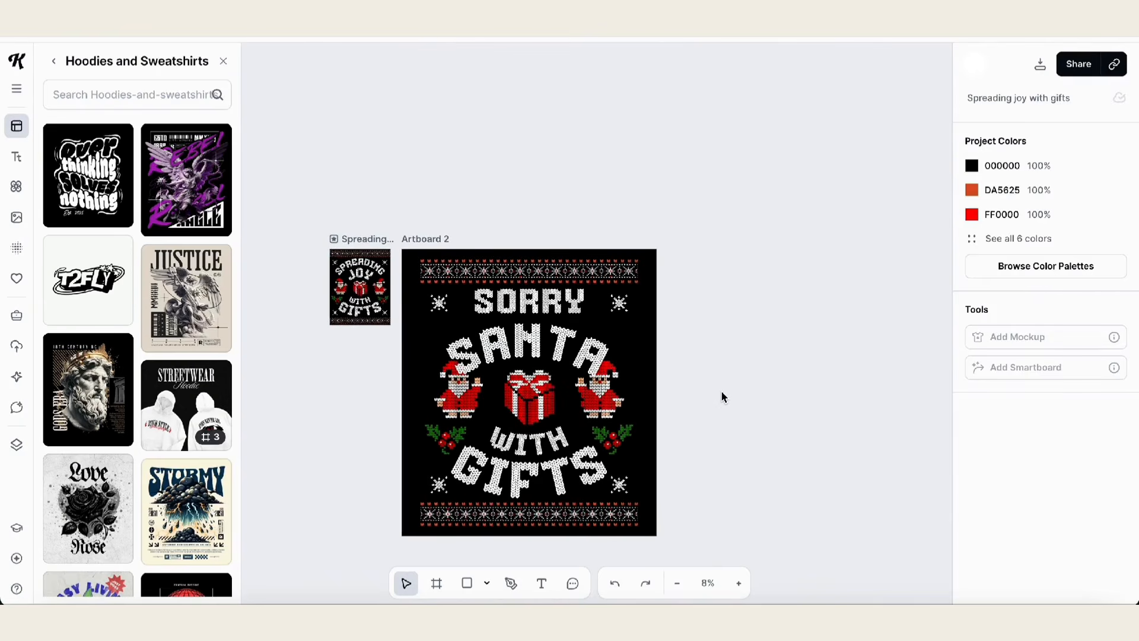
# - Move "SANTA" slightly up toward "SORRY" and center it horizontally on Artboard 2
pyautogui.scroll(5, 724, 396)
pyautogui.hscroll(-3, 724, 396)
pyautogui.scroll(-1, 724, 396)
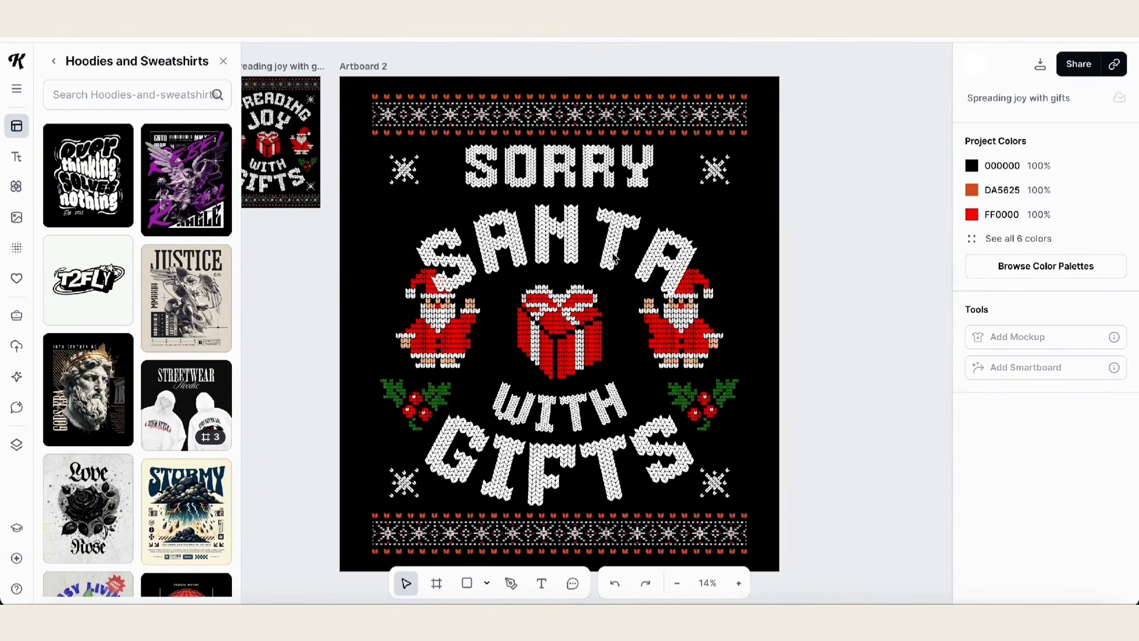
pyautogui.click(573, 241)
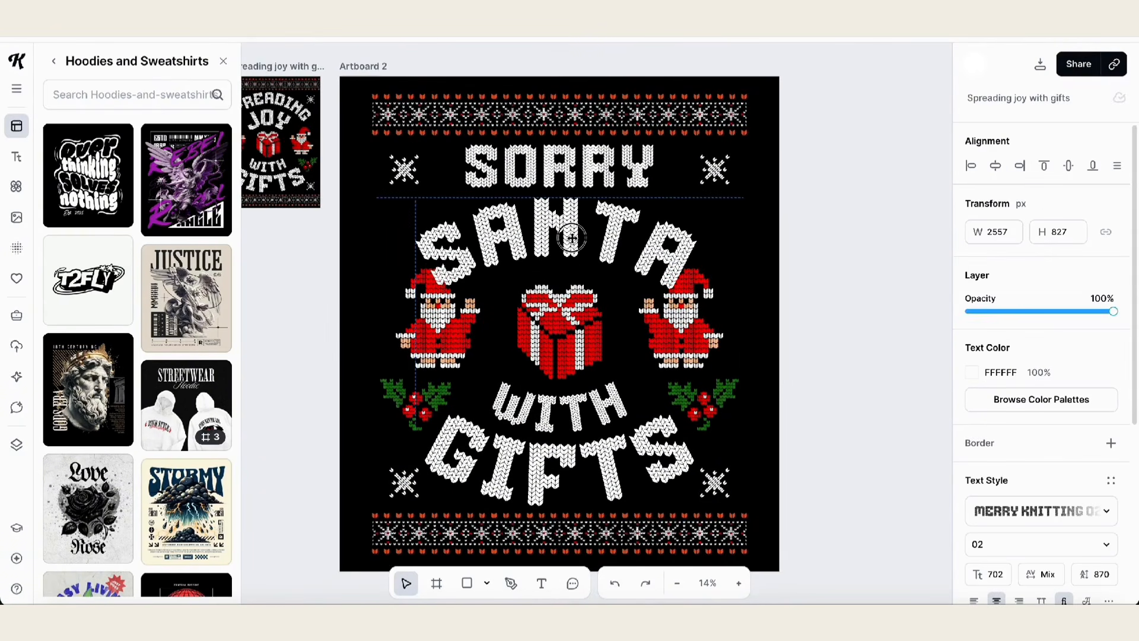
pyautogui.click(996, 166)
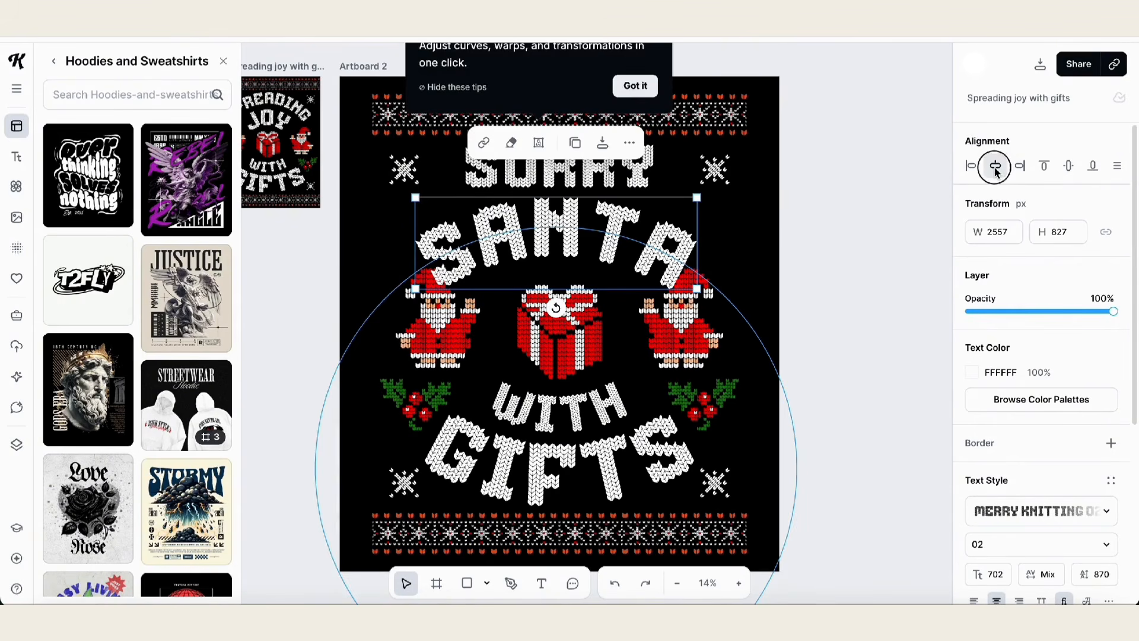
pyautogui.click(874, 213)
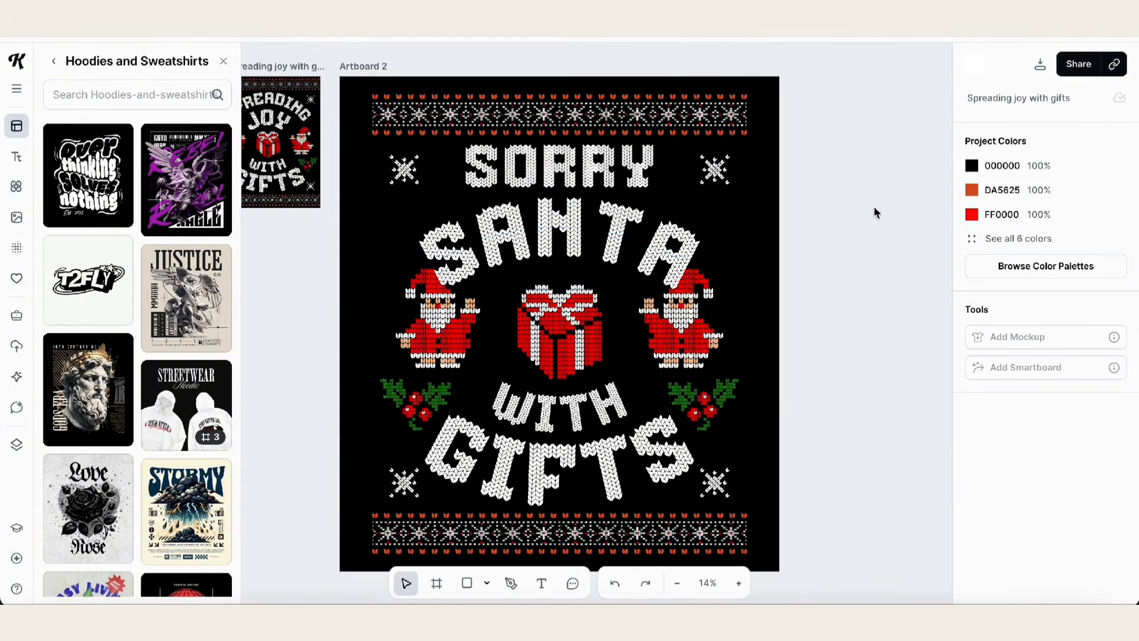
# - Replace the word "WITH" below the gift box with "I'VE BEEN"
pyautogui.click(578, 398)
pyautogui.doubleClick(578, 399)
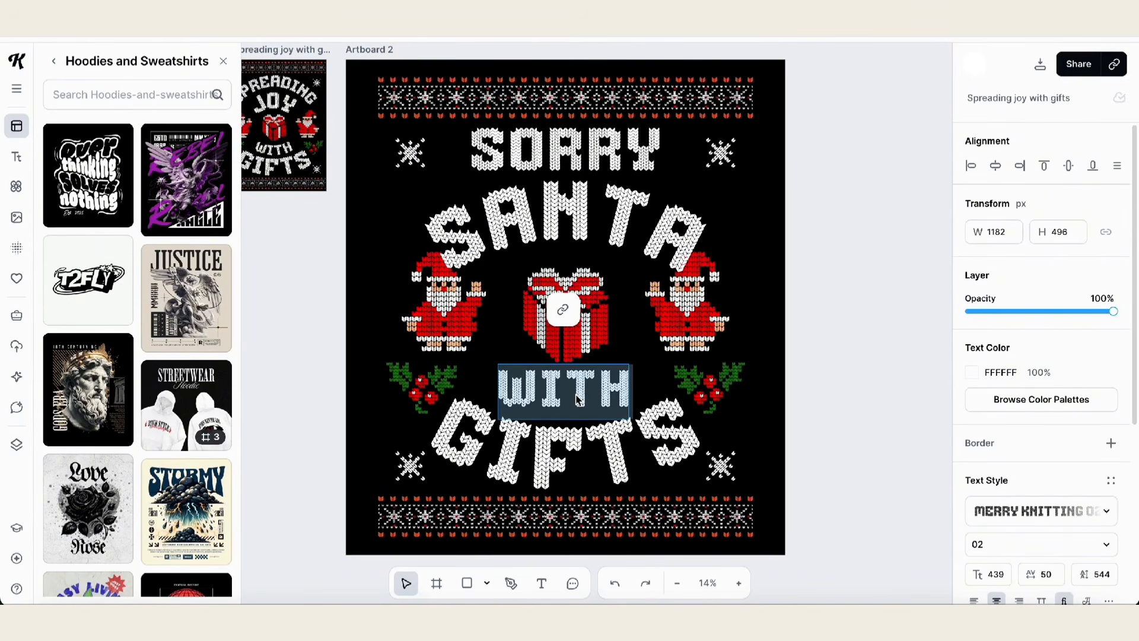
pyautogui.write("I'")
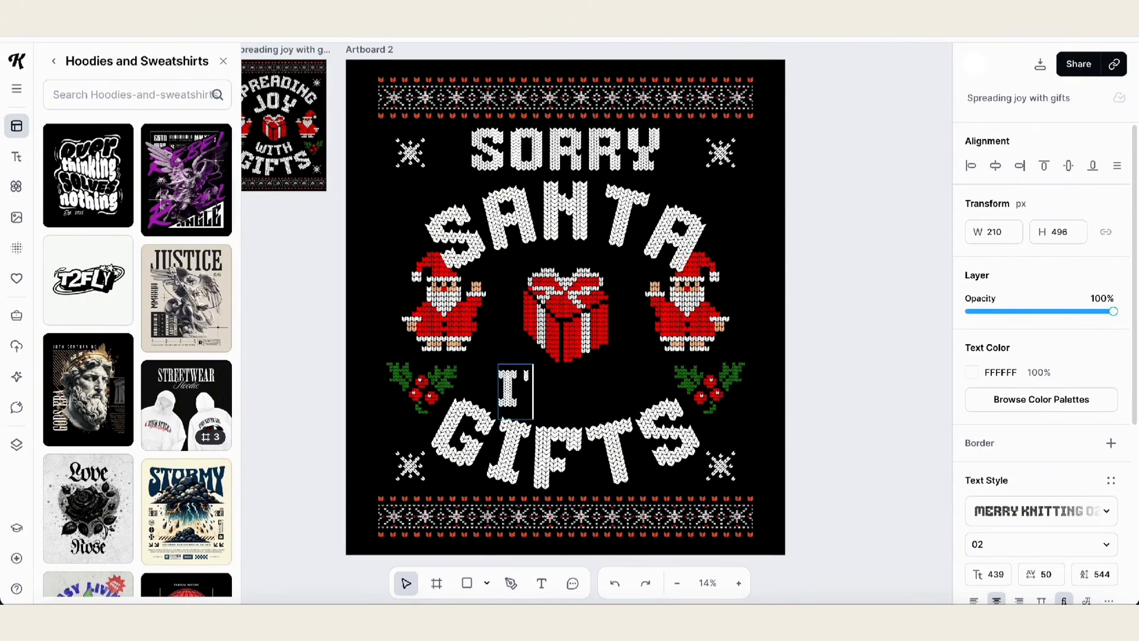
pyautogui.write('ve been')
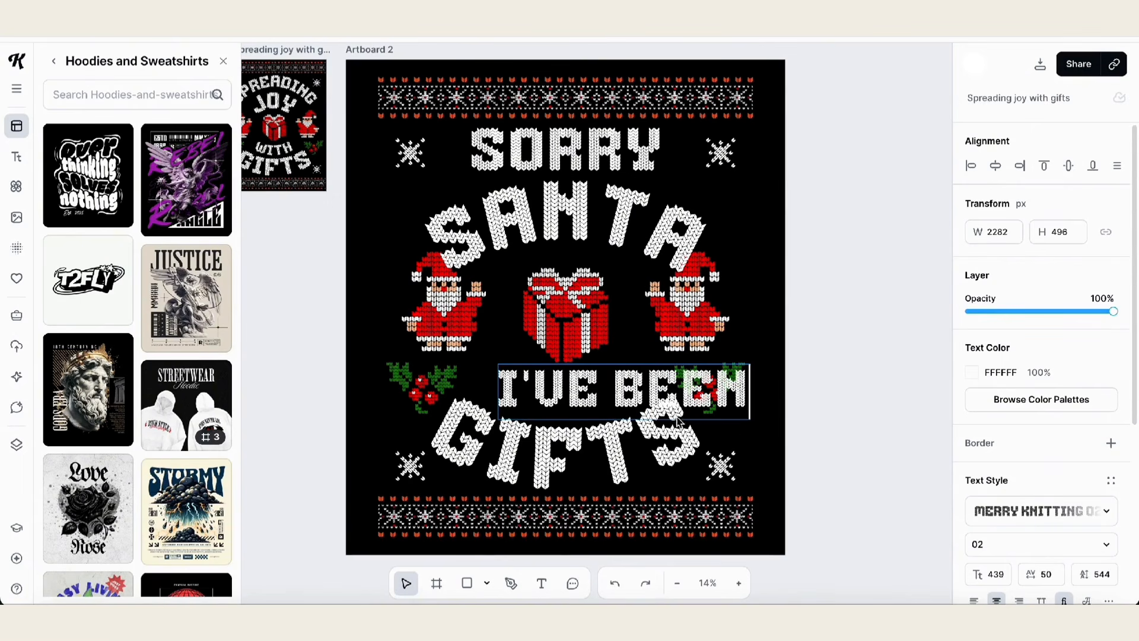
pyautogui.press('Escape')
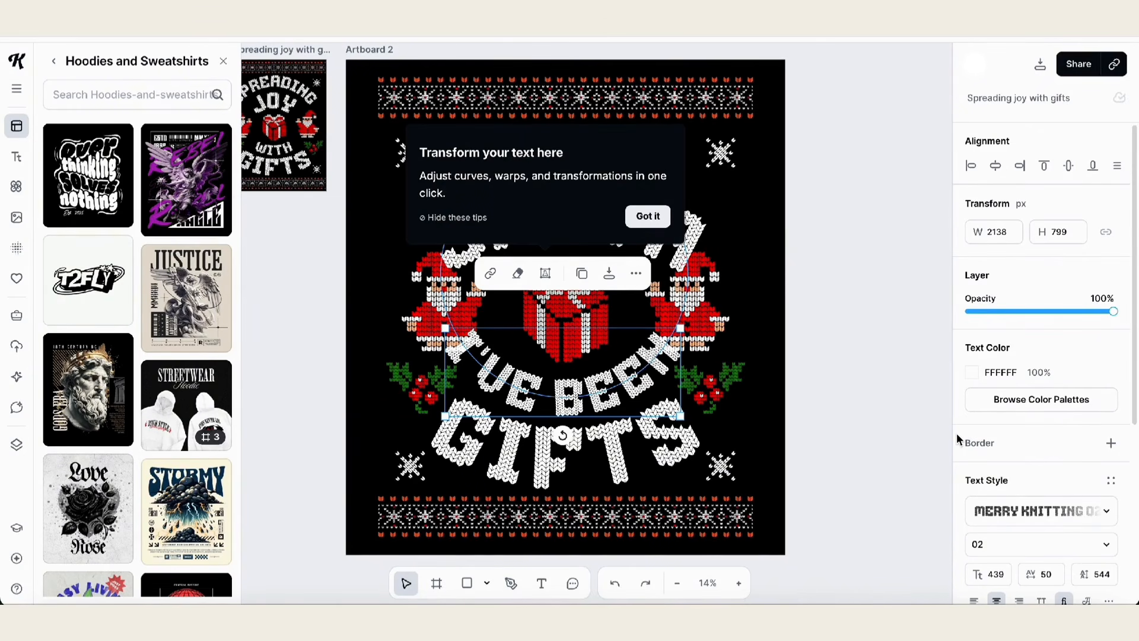
# - Remove the circle transformation from "I'VE BEEN" so the text runs straight
pyautogui.scroll(-5, 957, 434)
pyautogui.scroll(-2, 957, 433)
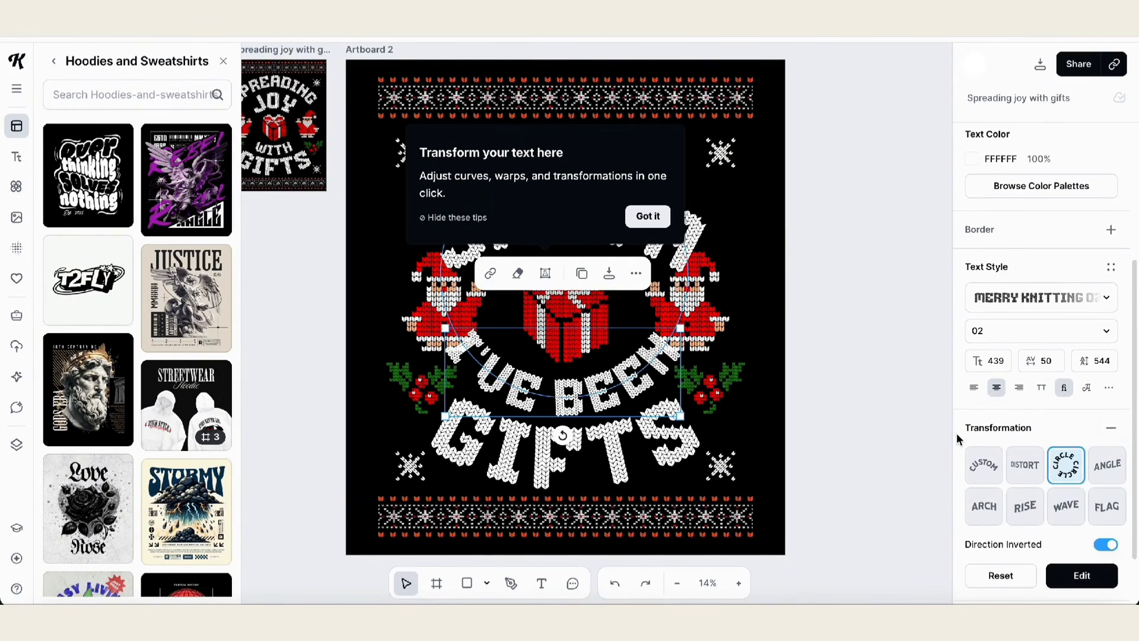
pyautogui.click(1108, 432)
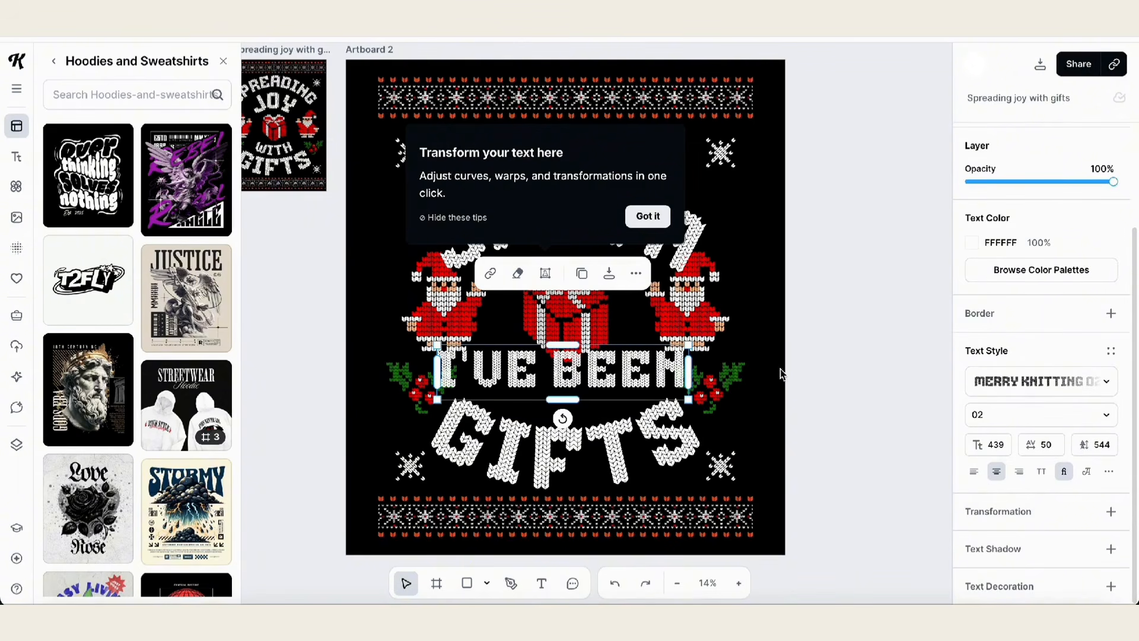
# - Replace the word "GIFTS" at the bottom of the design with "FERAL"
pyautogui.click(670, 439)
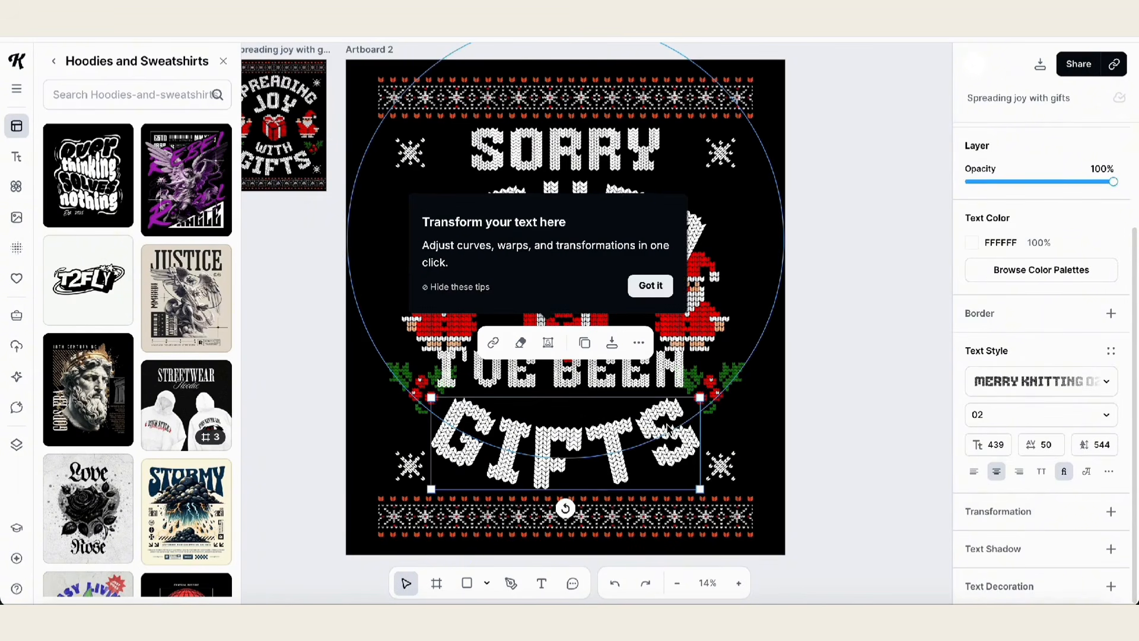
pyautogui.doubleClick(670, 444)
pyautogui.write('FERAL')
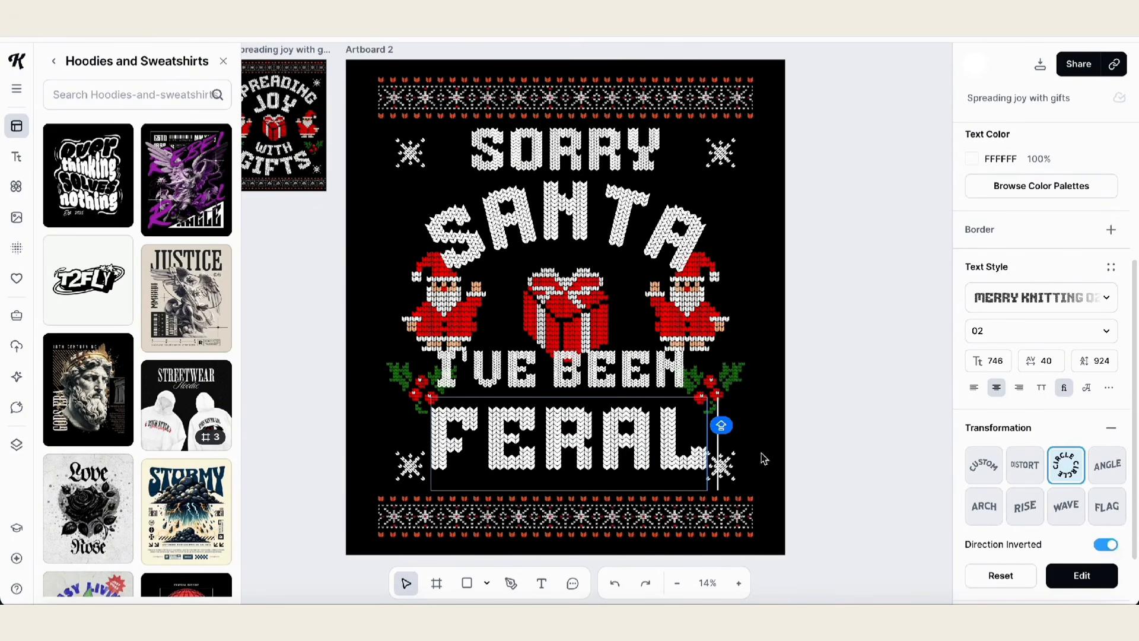
pyautogui.click(880, 443)
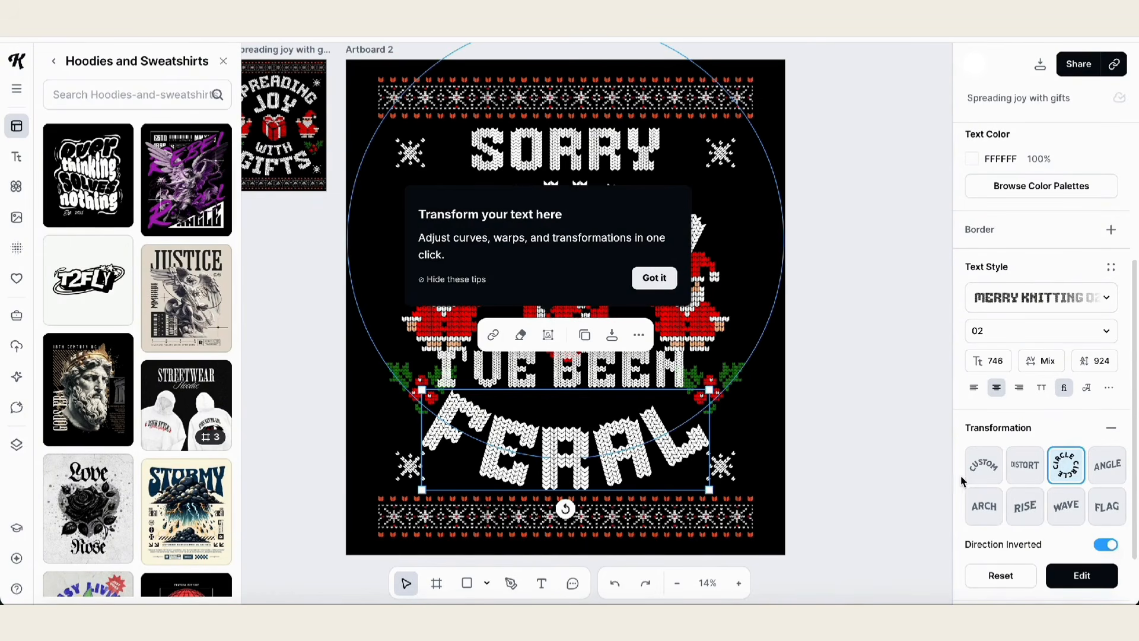
# - Remove the circle transformation from "FERAL" and resize its text box to about 2663 × 706 px so it fits on one line
pyautogui.click(1111, 430)
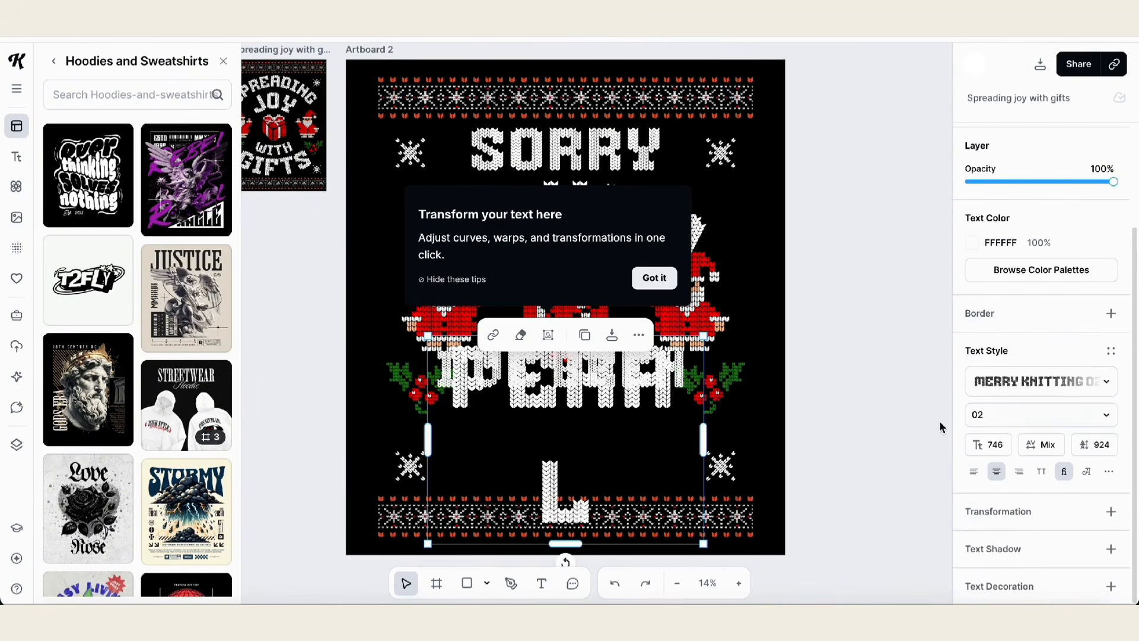
pyautogui.moveTo(702, 448); pyautogui.dragTo(720, 446)
pyautogui.moveTo(583, 548); pyautogui.dragTo(589, 484)
# - Center "FERAL" horizontally on Artboard 2, just above the lower knitted border
pyautogui.scroll(3, 1009, 256)
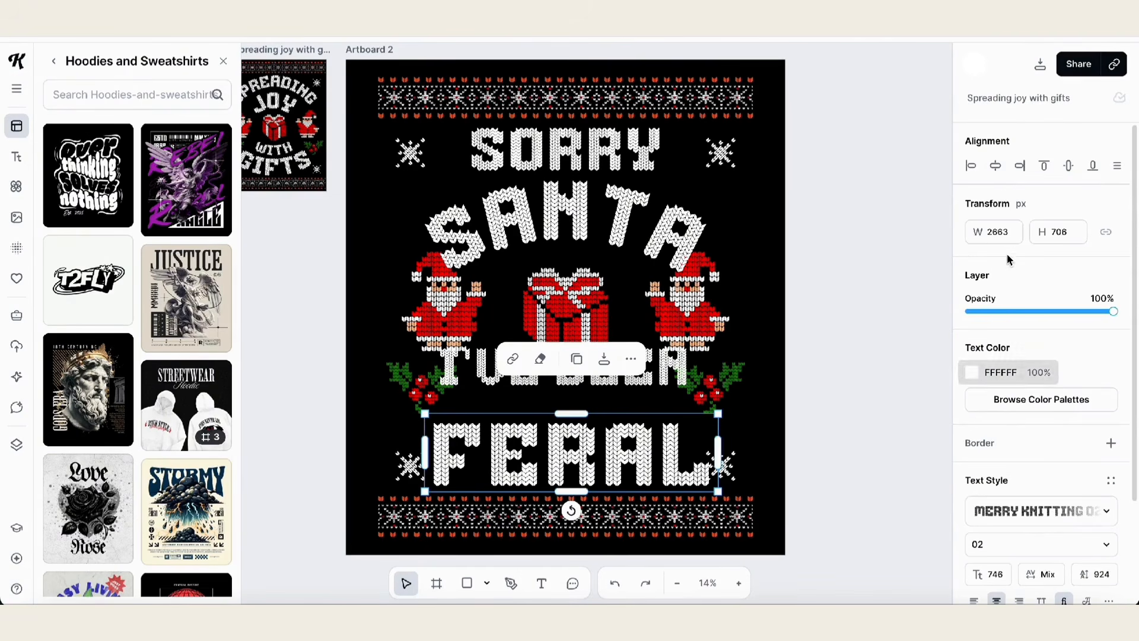
pyautogui.click(999, 167)
pyautogui.click(860, 372)
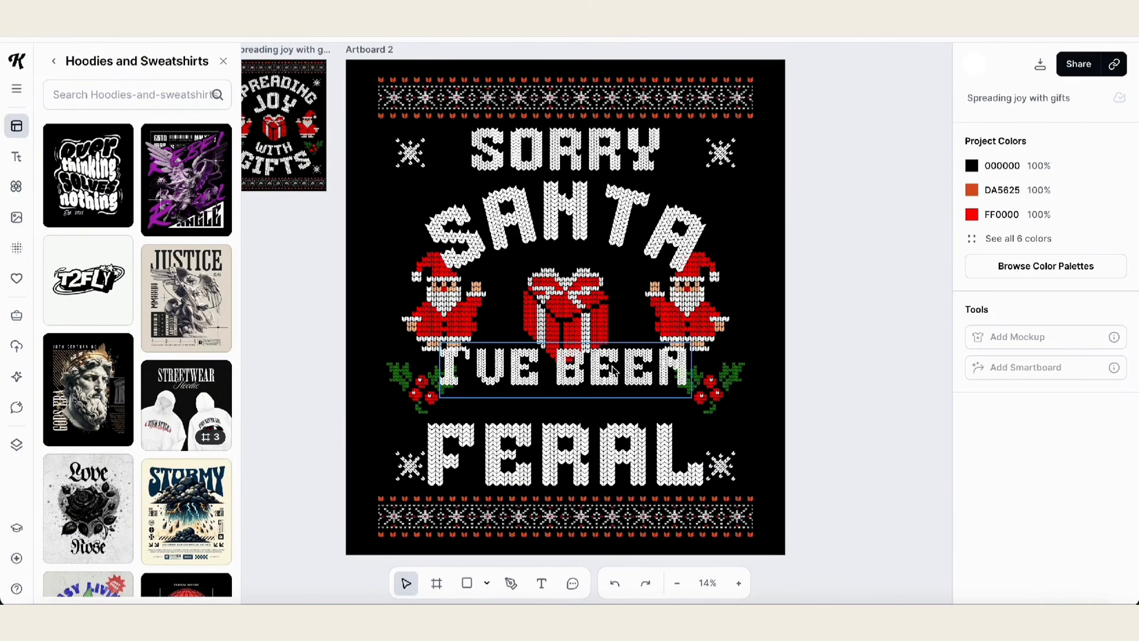
# - Move "I'VE BEEN" down between the gift box and "FERAL", and center it horizontally on the artboard
pyautogui.moveTo(614, 371); pyautogui.dragTo(606, 393)
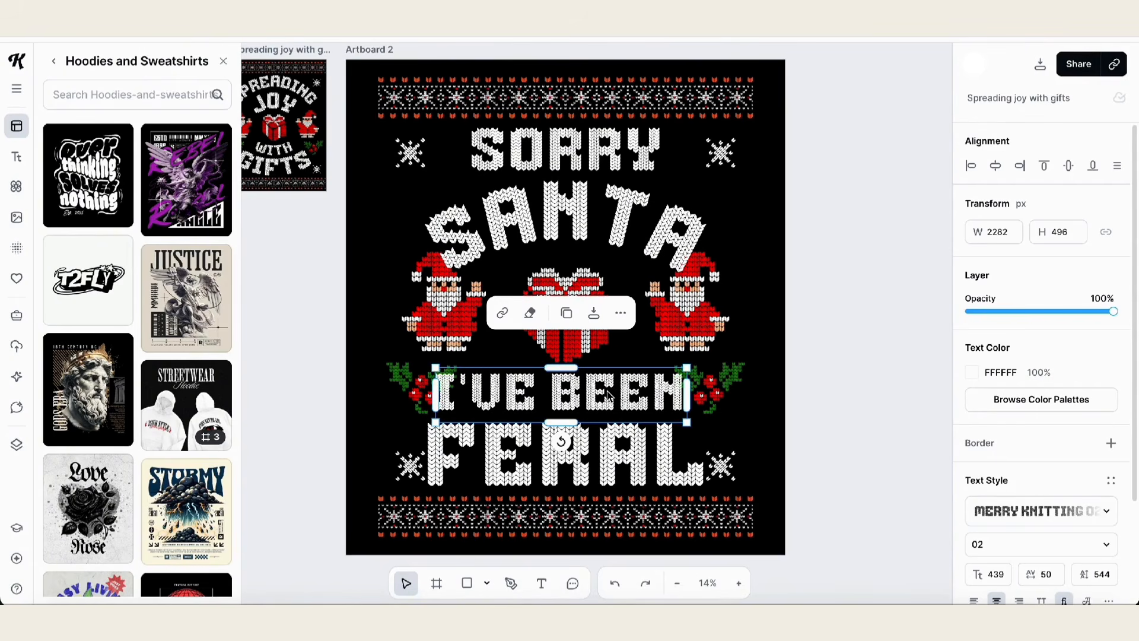
pyautogui.click(996, 168)
pyautogui.click(855, 342)
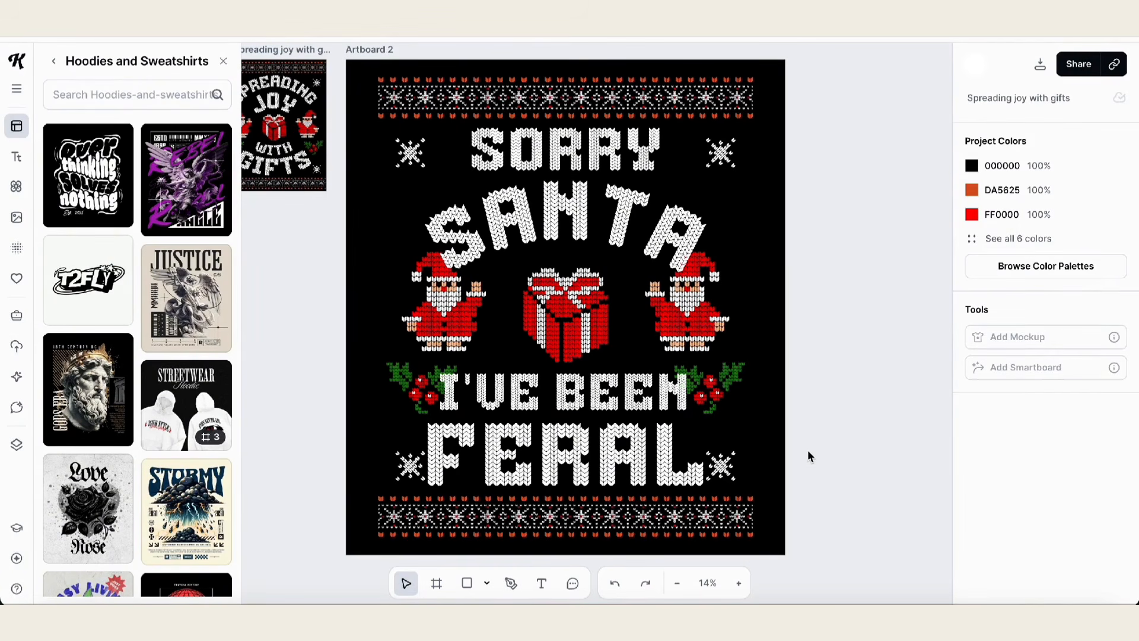
pyautogui.scroll(3, 808, 456)
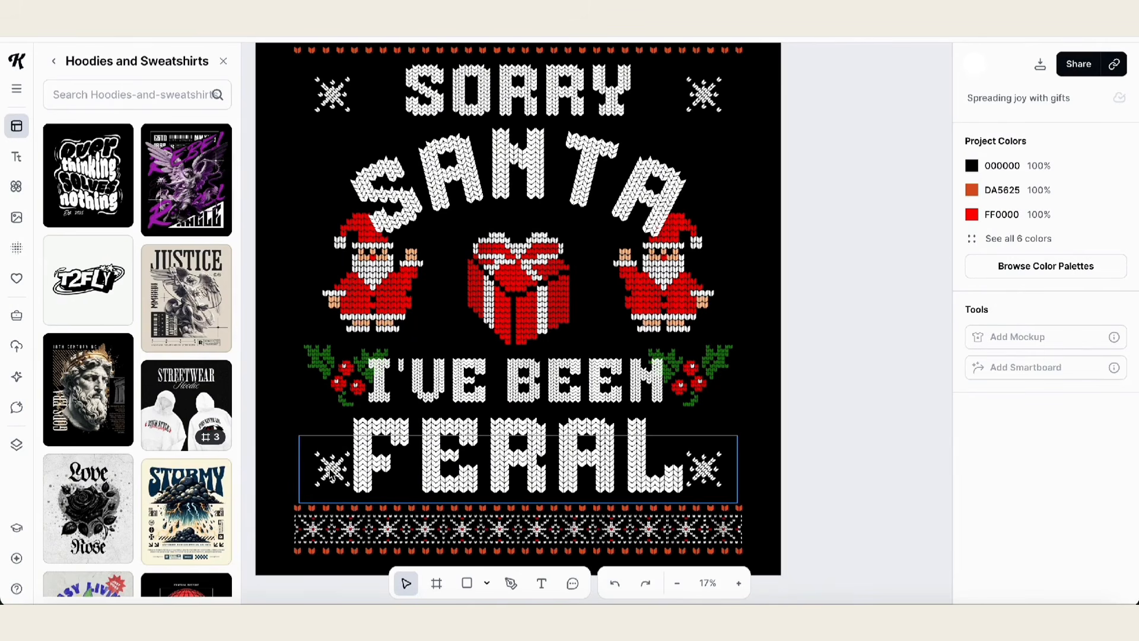
# - Ungroup the two snowflakes beside "FERAL" and move each one outward, clear of the letters
pyautogui.click(333, 471)
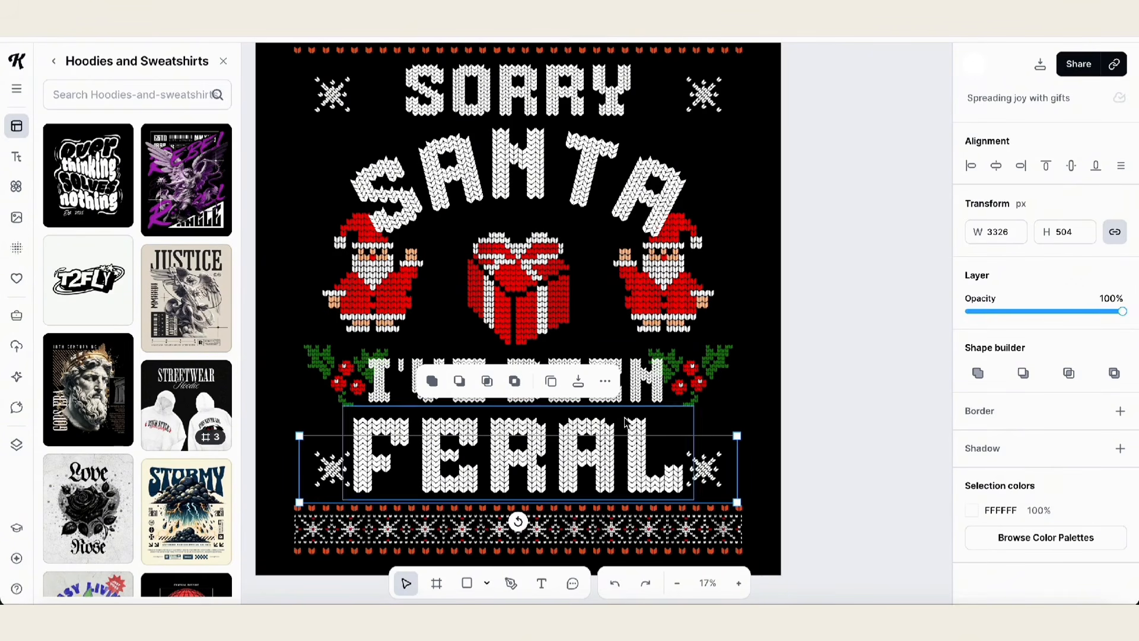
pyautogui.click(604, 382)
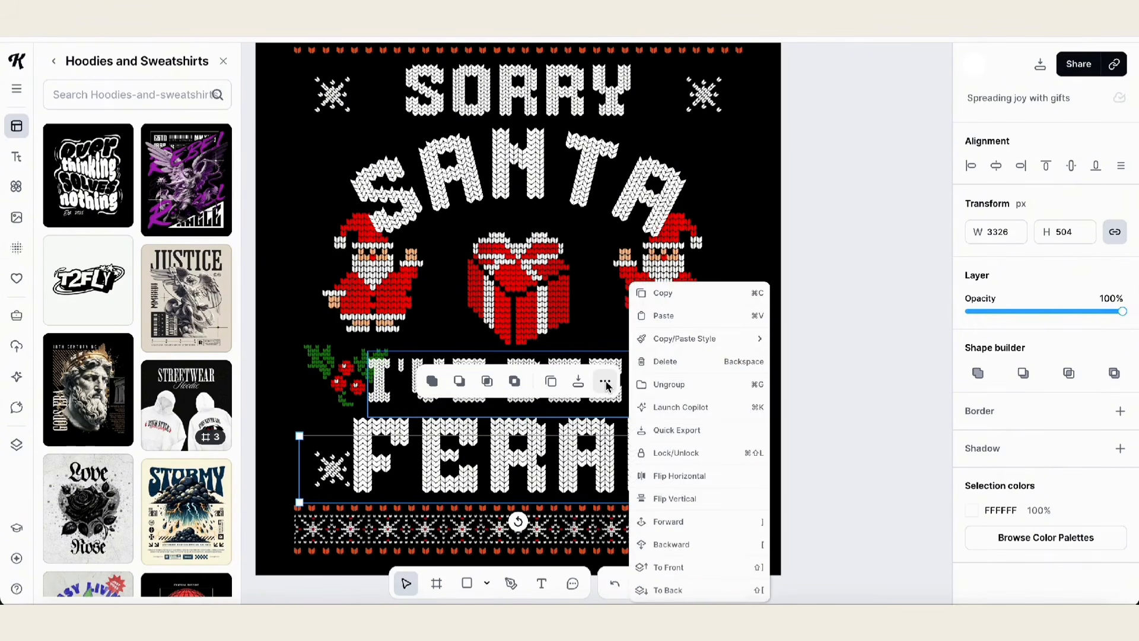
pyautogui.click(667, 385)
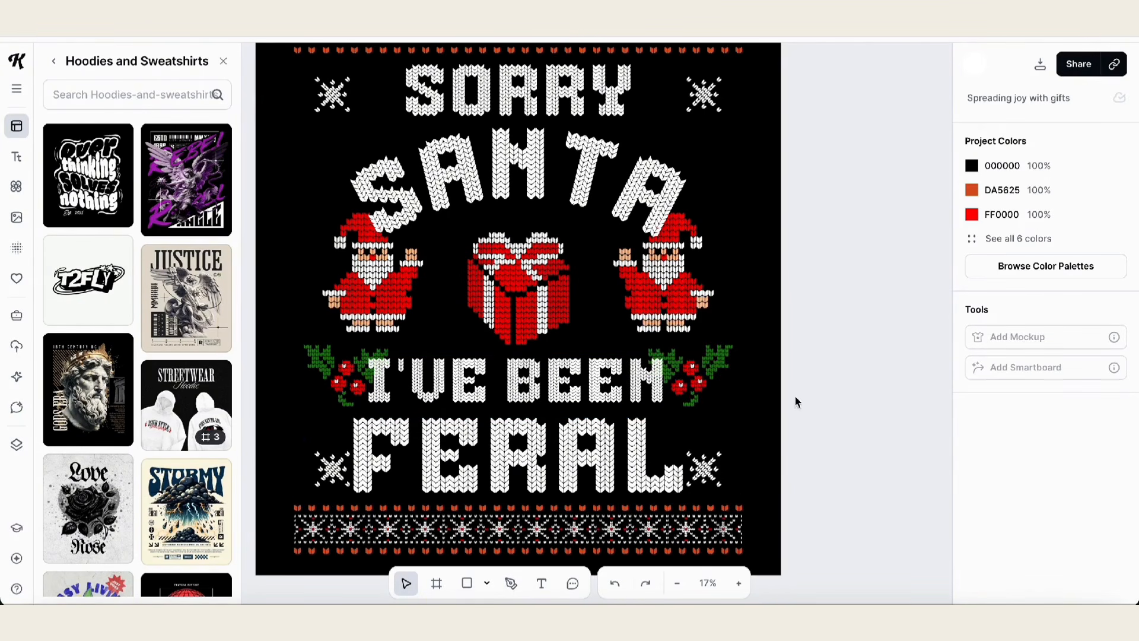
pyautogui.moveTo(704, 473); pyautogui.dragTo(719, 471)
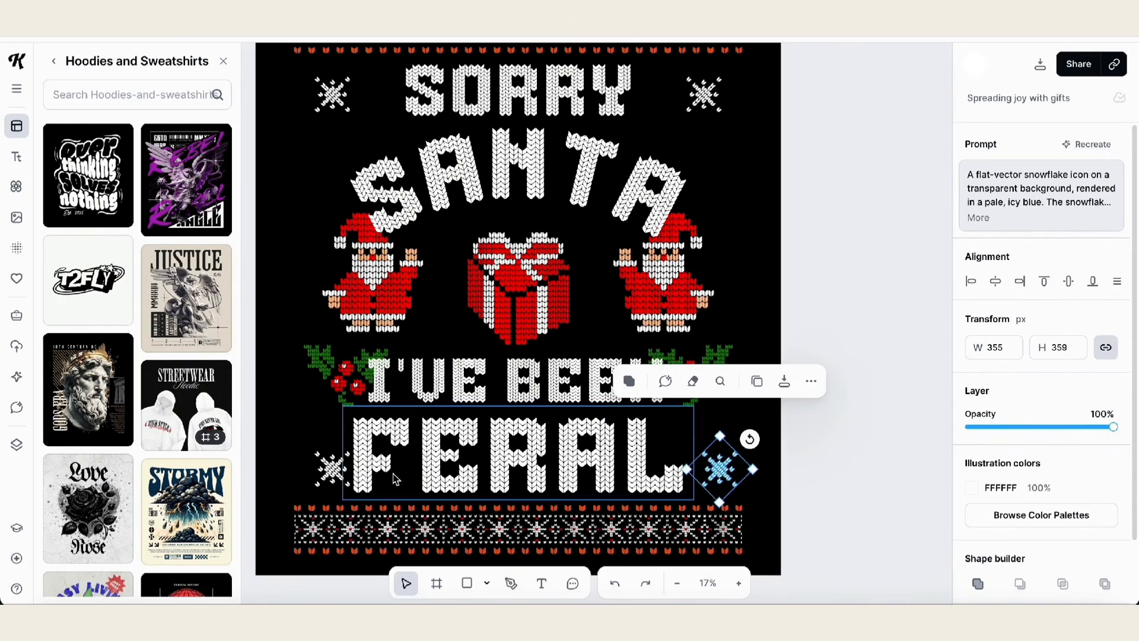
pyautogui.moveTo(333, 469); pyautogui.dragTo(314, 468)
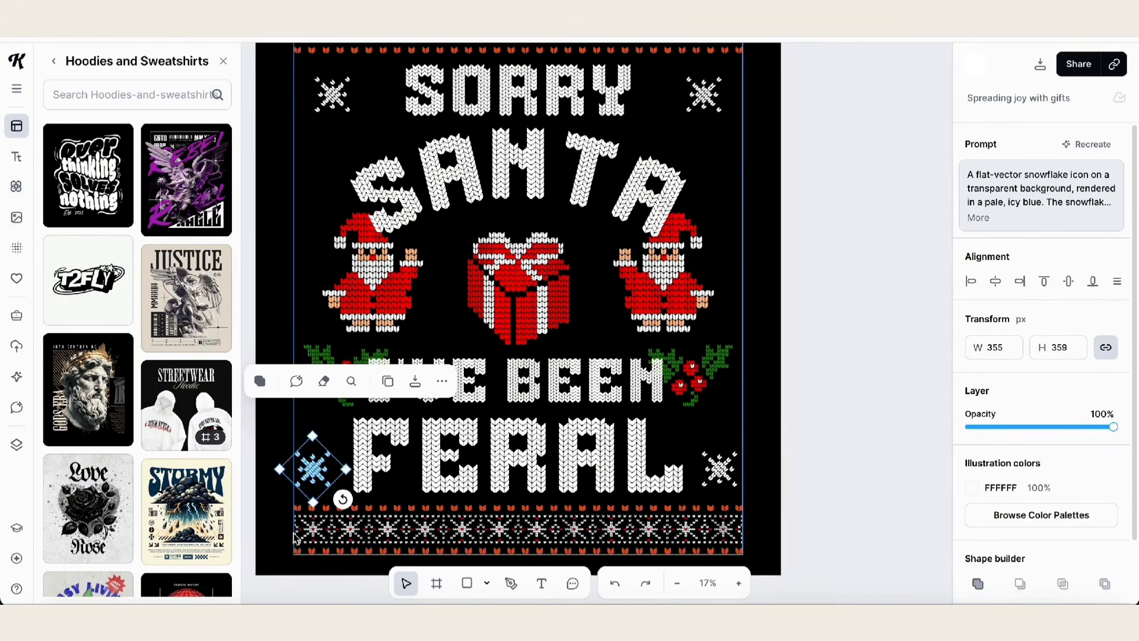
pyautogui.click(842, 409)
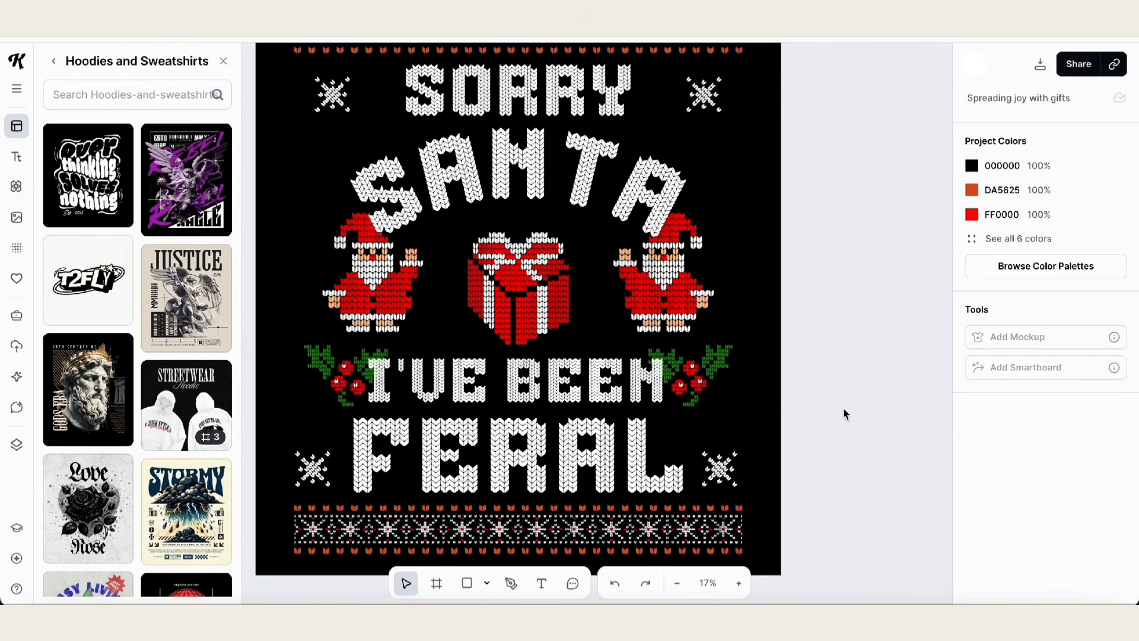
# - Ungroup the holly sprigs beside "I'VE BEEN", move both outward, and shrink the left sprig to about 461 × 338 px
pyautogui.click(714, 368)
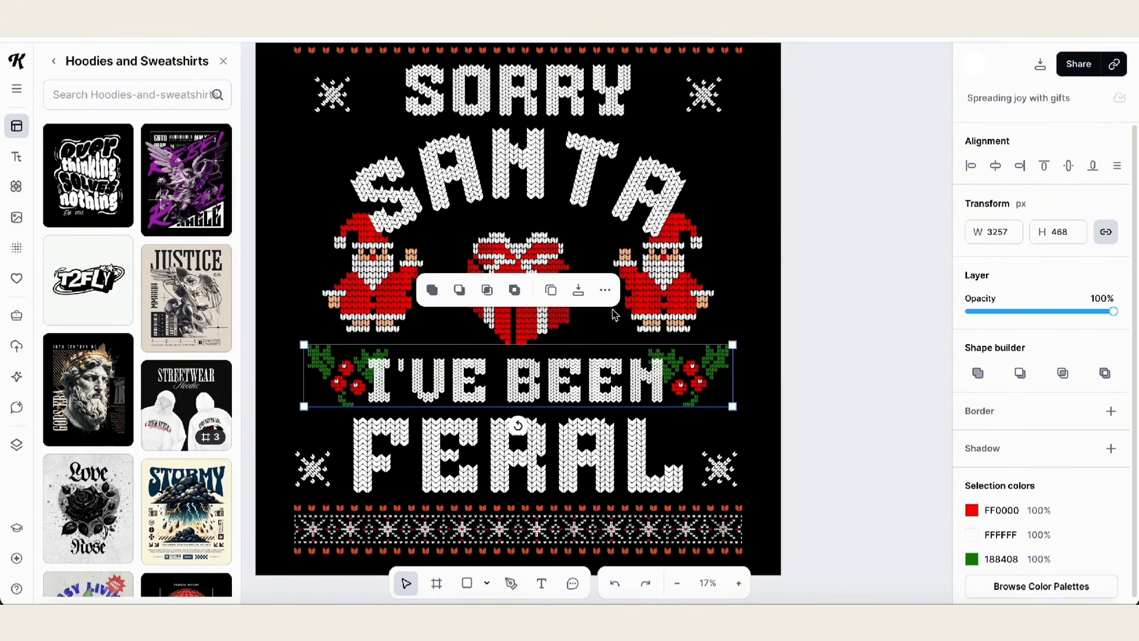
pyautogui.click(605, 290)
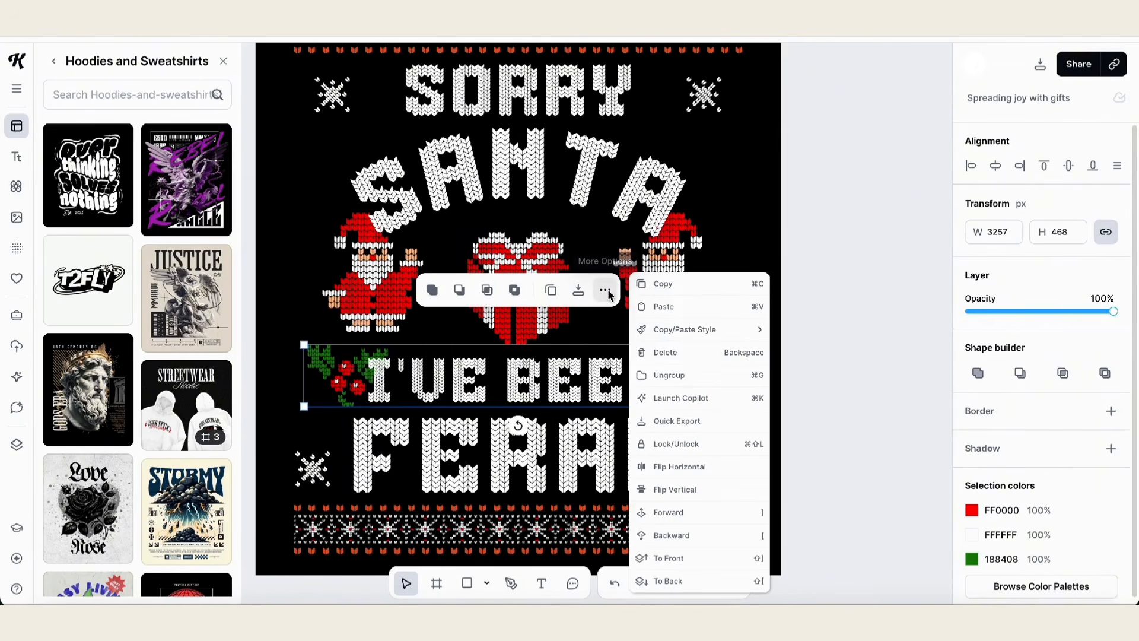
pyautogui.click(670, 375)
pyautogui.click(697, 389)
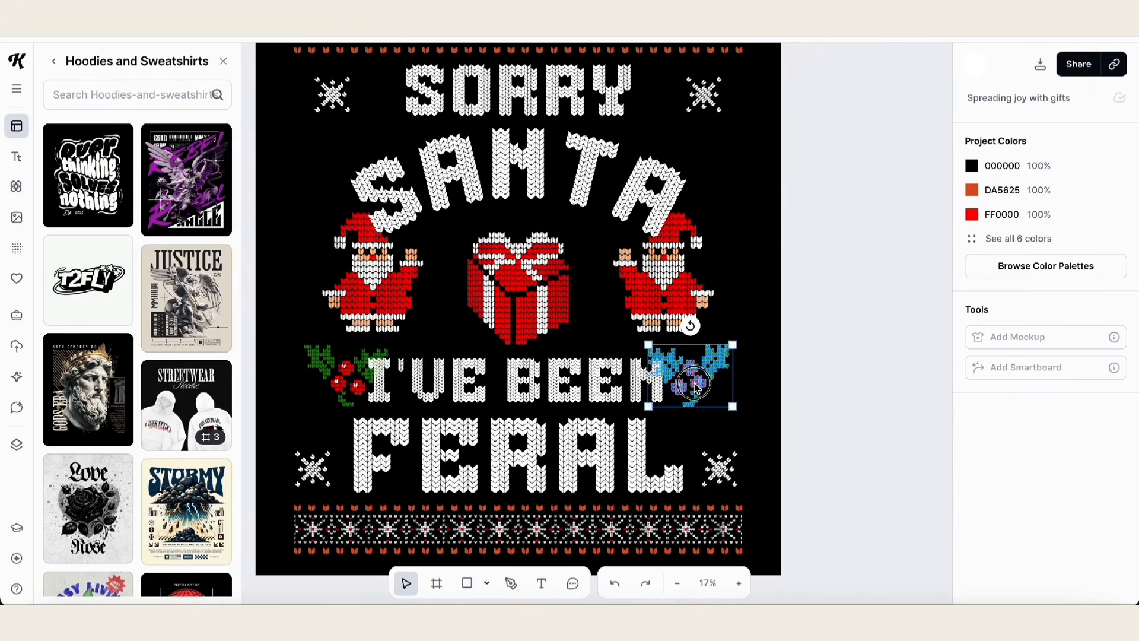
pyautogui.moveTo(697, 389); pyautogui.dragTo(710, 386)
pyautogui.click(333, 373)
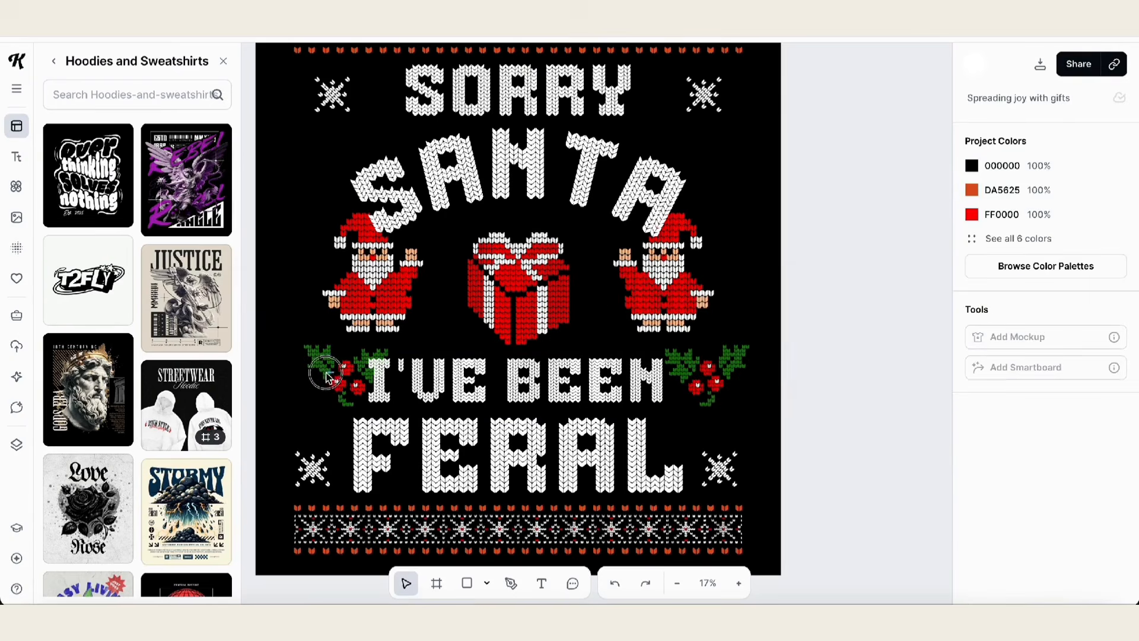
pyautogui.moveTo(329, 369); pyautogui.dragTo(315, 370)
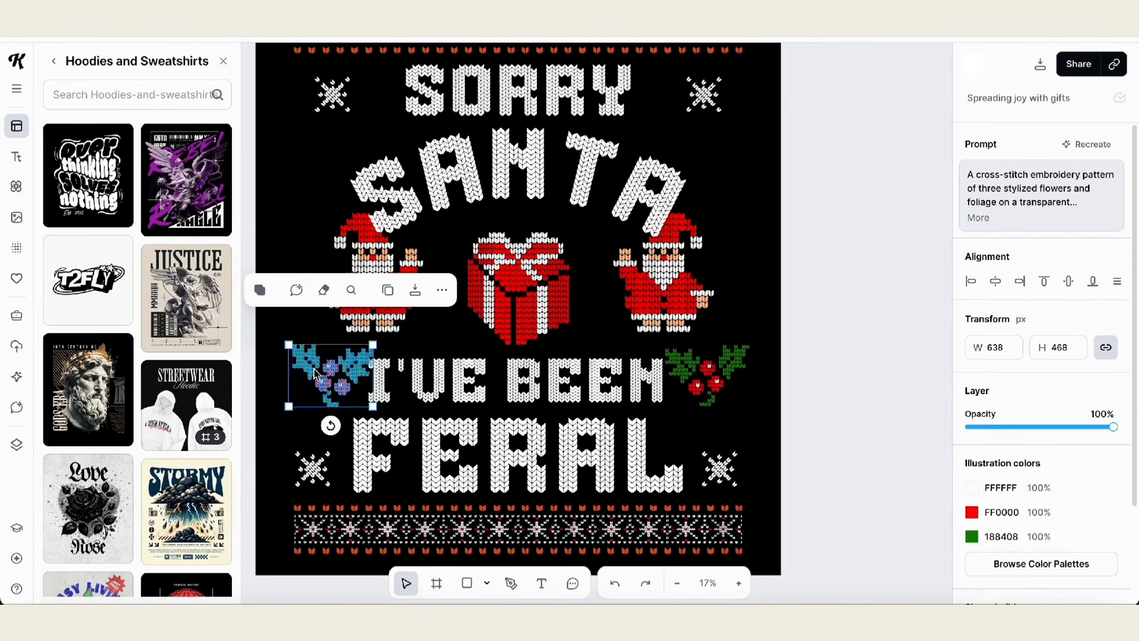
pyautogui.moveTo(373, 345); pyautogui.dragTo(323, 391)
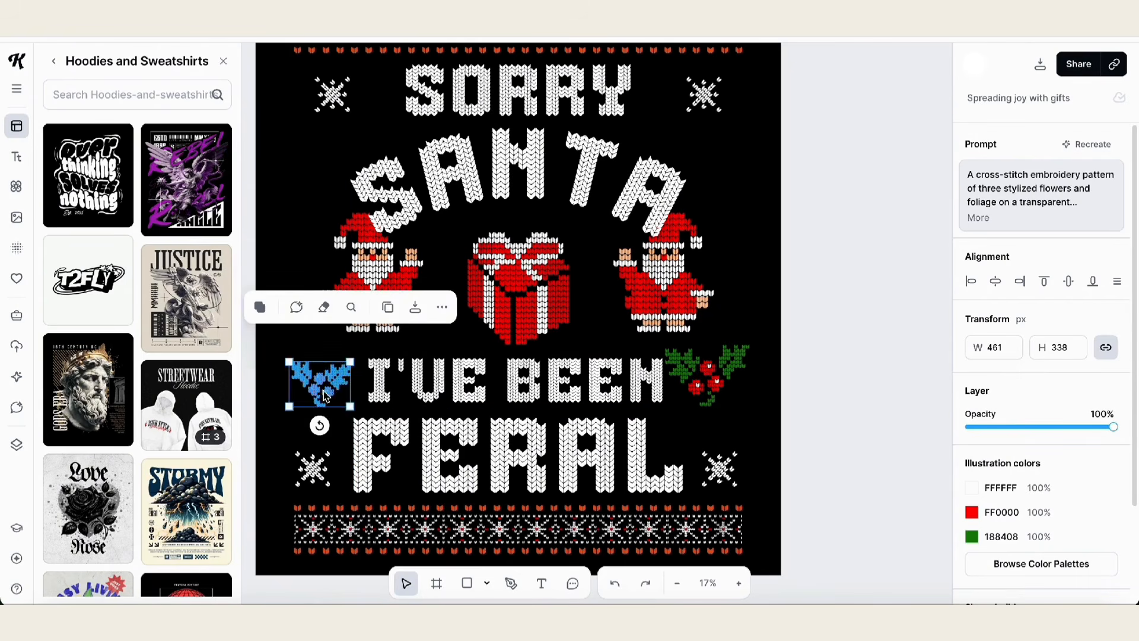
# - Replace the large holly sprig right of "I'VE BEEN" with a copy of the smaller left sprig
pyautogui.click(837, 357)
pyautogui.click(703, 380)
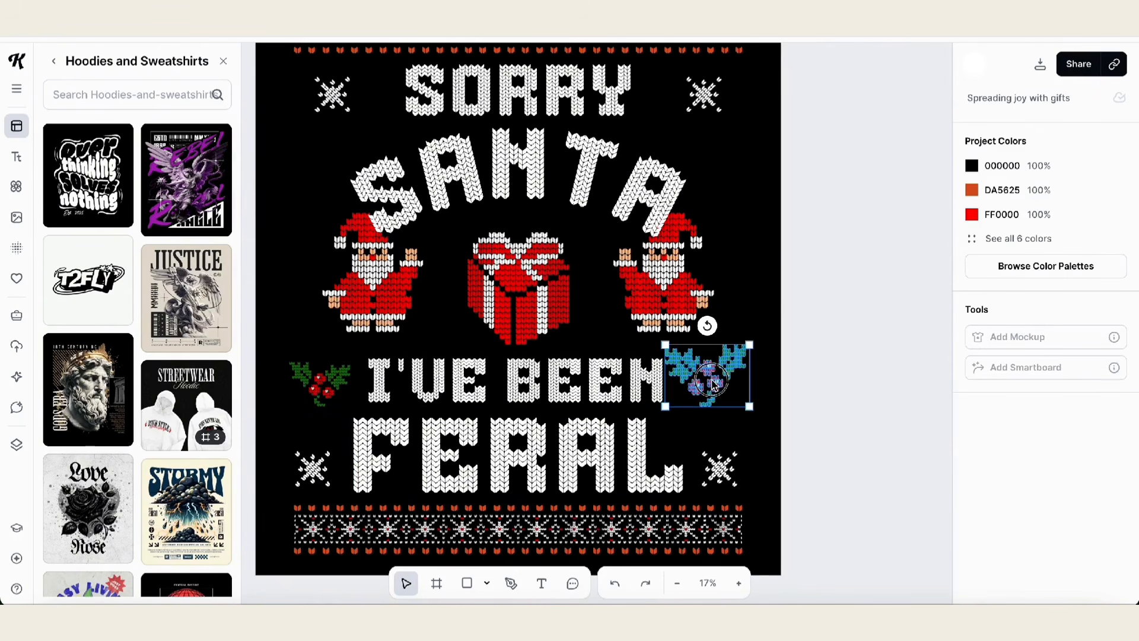
pyautogui.press('Delete')
pyautogui.click(318, 390)
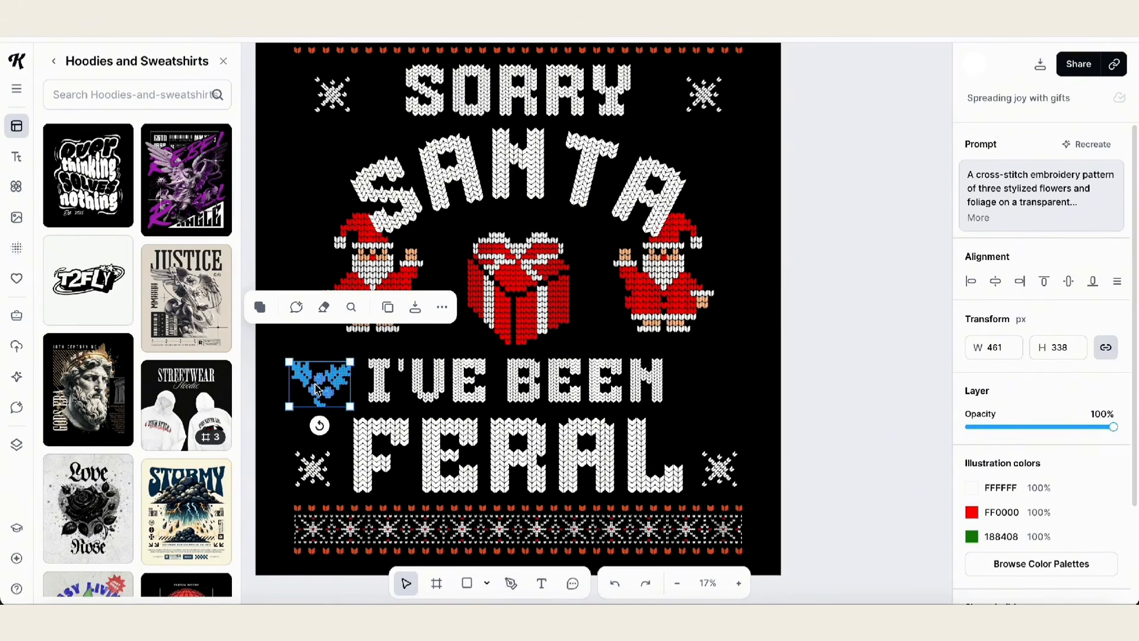
pyautogui.hotkey('ctrl', 'v')
pyautogui.moveTo(317, 389); pyautogui.dragTo(713, 383)
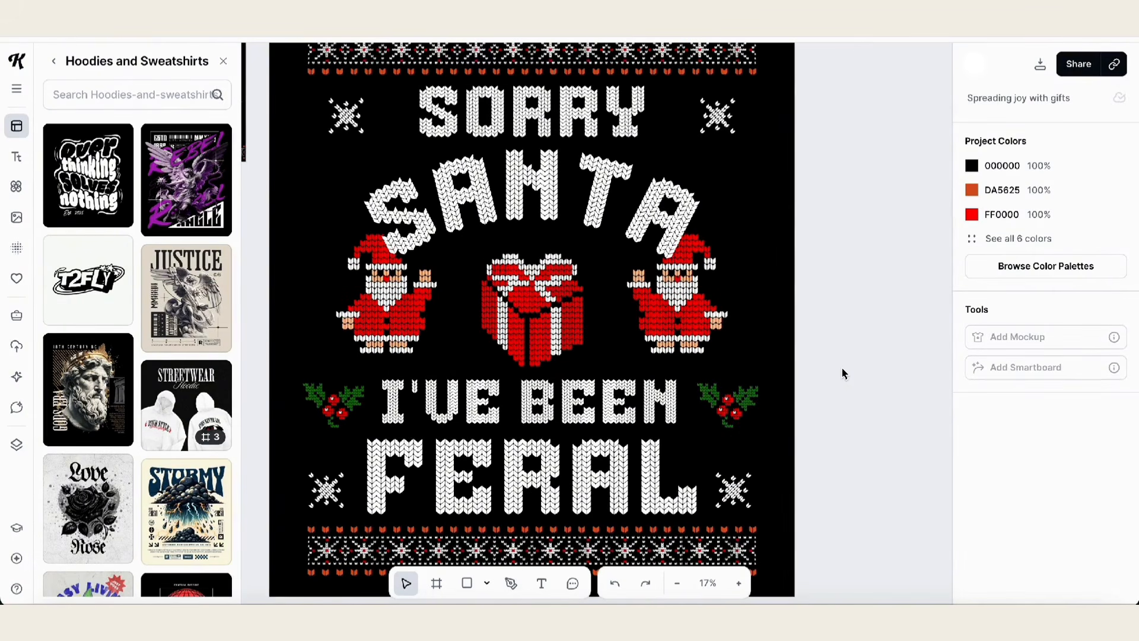
# - Move the gift box from between the two Santas to the empty canvas right of Artboard 2
pyautogui.scroll(-2, 532, 322)
pyautogui.click(529, 319)
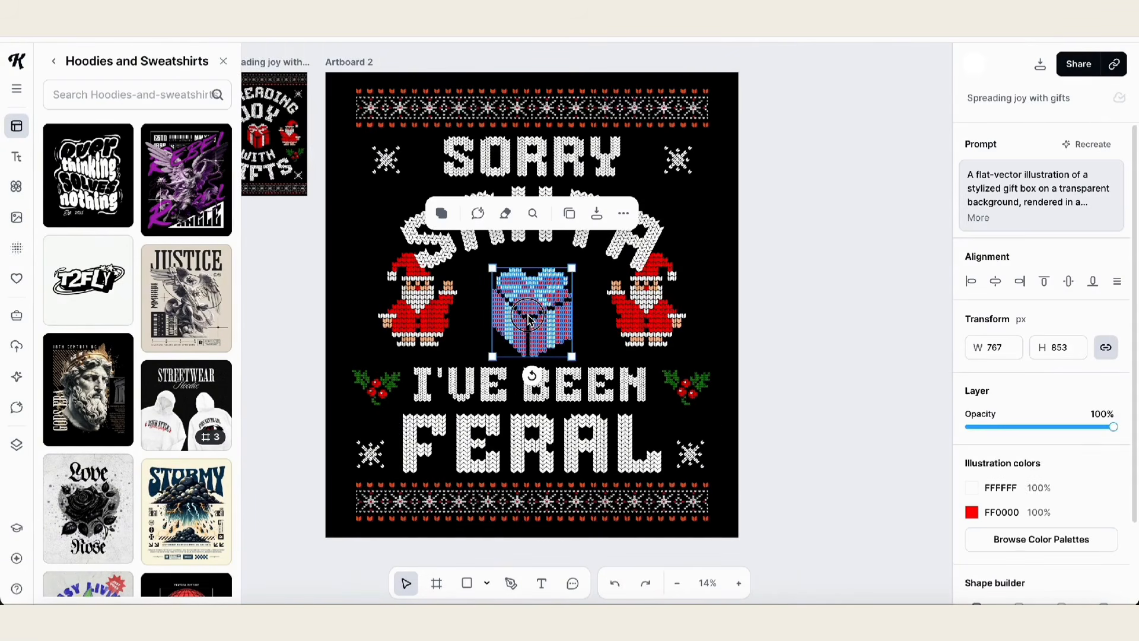
pyautogui.moveTo(529, 319); pyautogui.dragTo(814, 312)
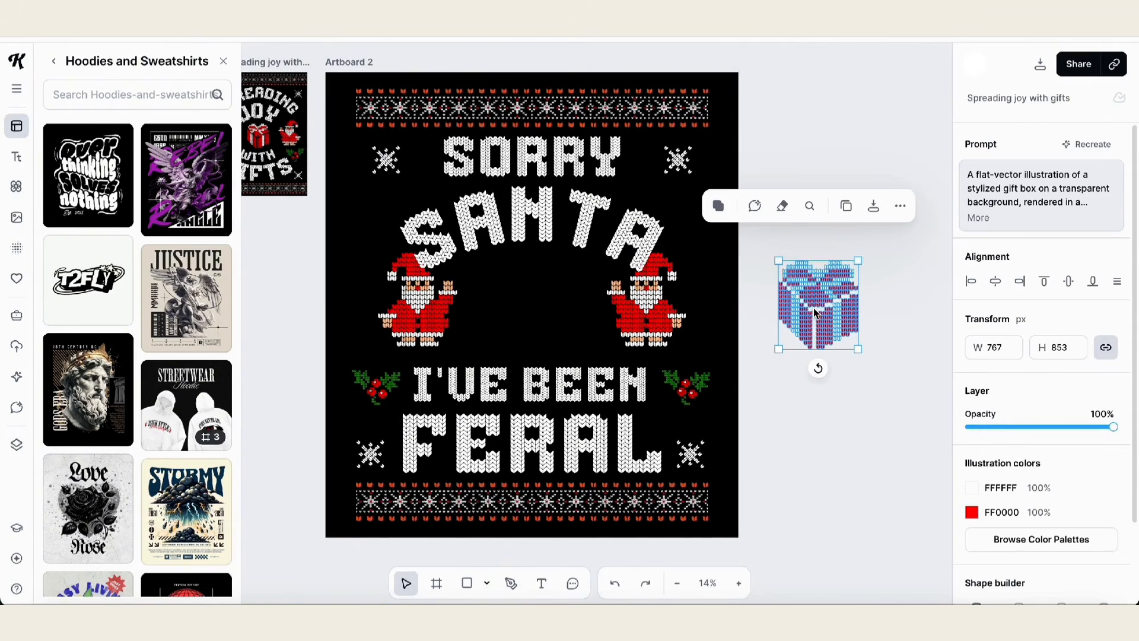
pyautogui.click(801, 416)
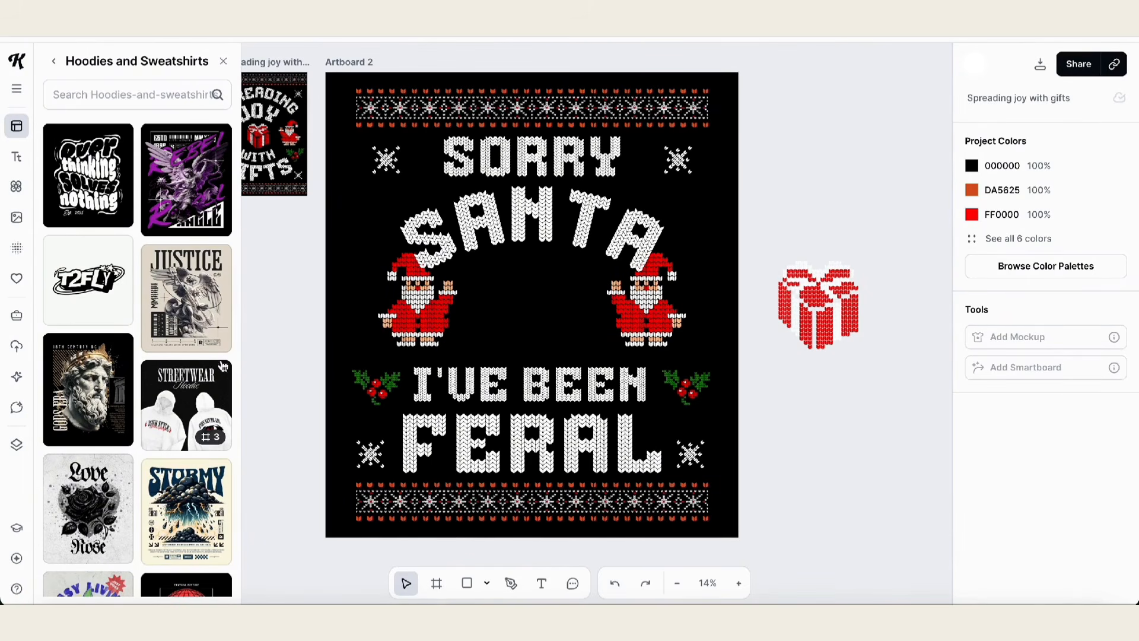
# - Enter the Kittl AI image prompt "a raccoon wearing a santa hat. he's tangled up in christmas lights"
pyautogui.click(17, 378)
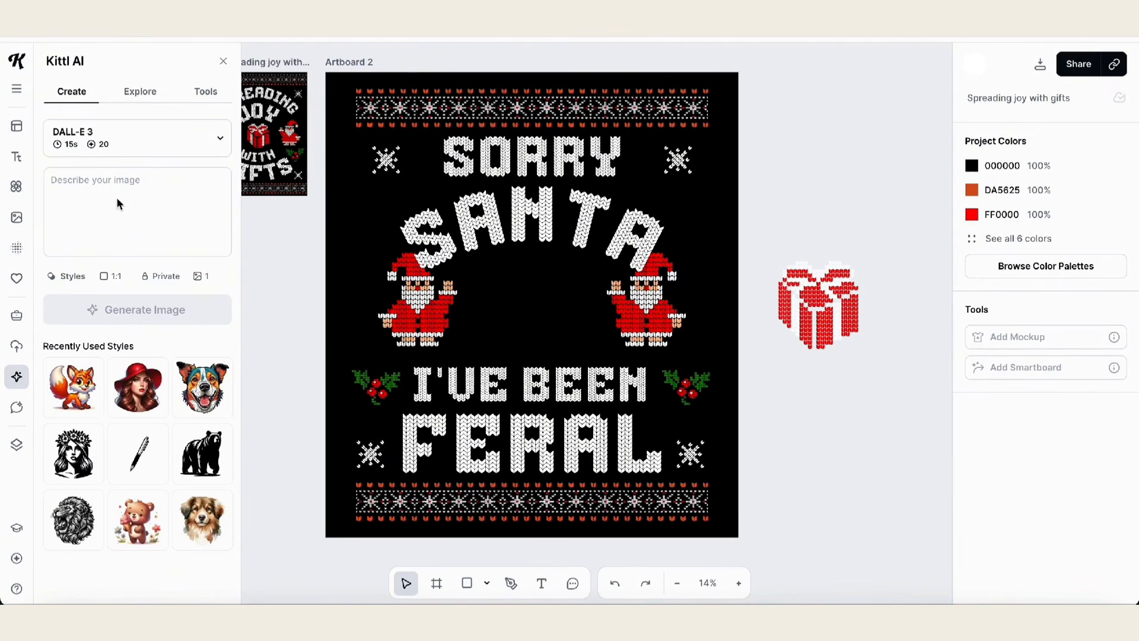
pyautogui.click(121, 197)
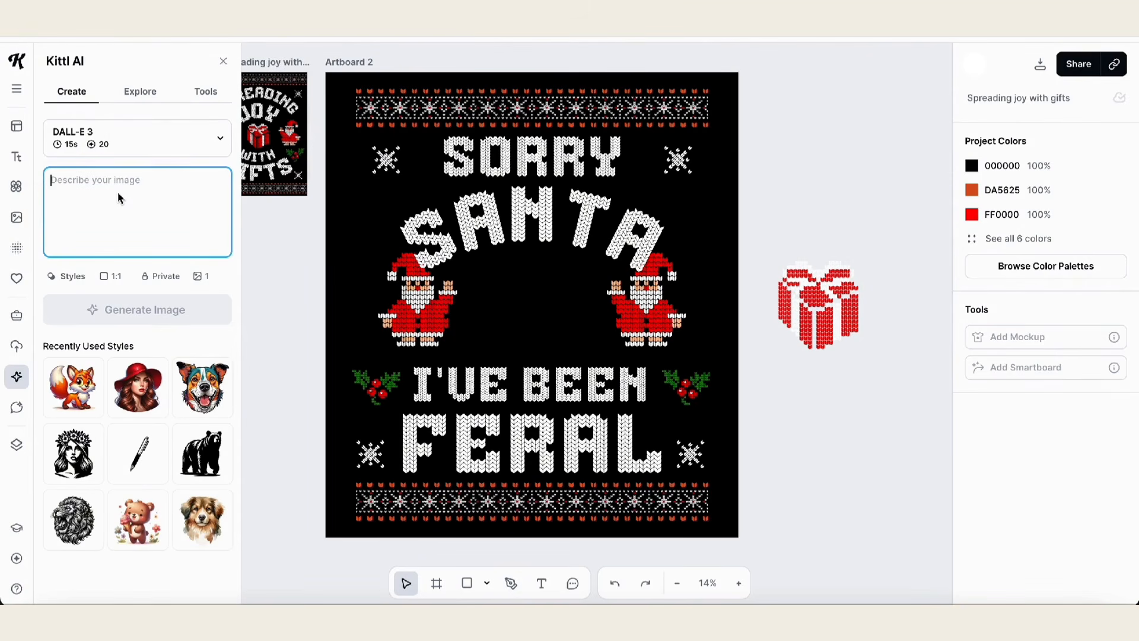
pyautogui.write('a')
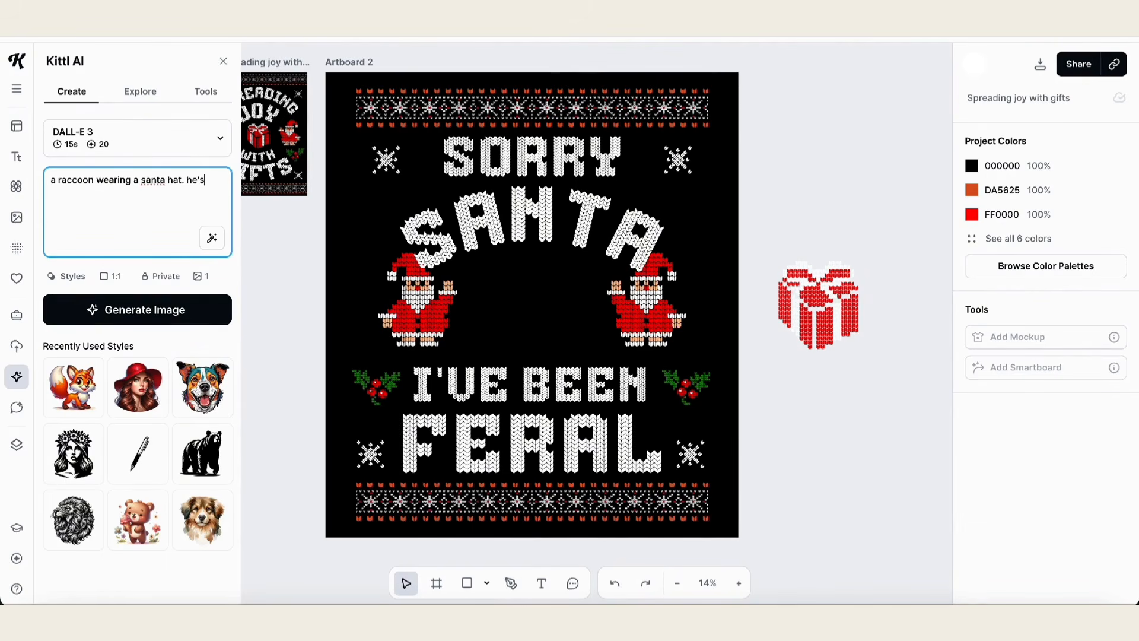
pyautogui.write('ngled up in christmas lights')
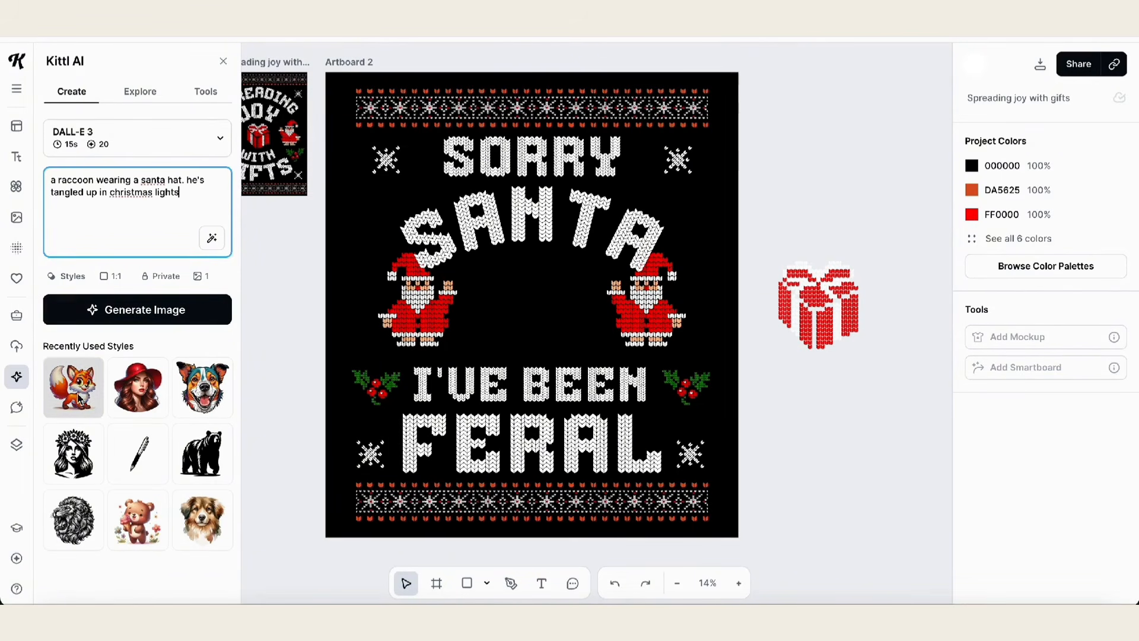
# - Apply the DALL-E 3 Cartoon clipart style to the prompt and generate the raccoon image
pyautogui.click(69, 283)
pyautogui.click(158, 216)
pyautogui.scroll(-20, 350, 279)
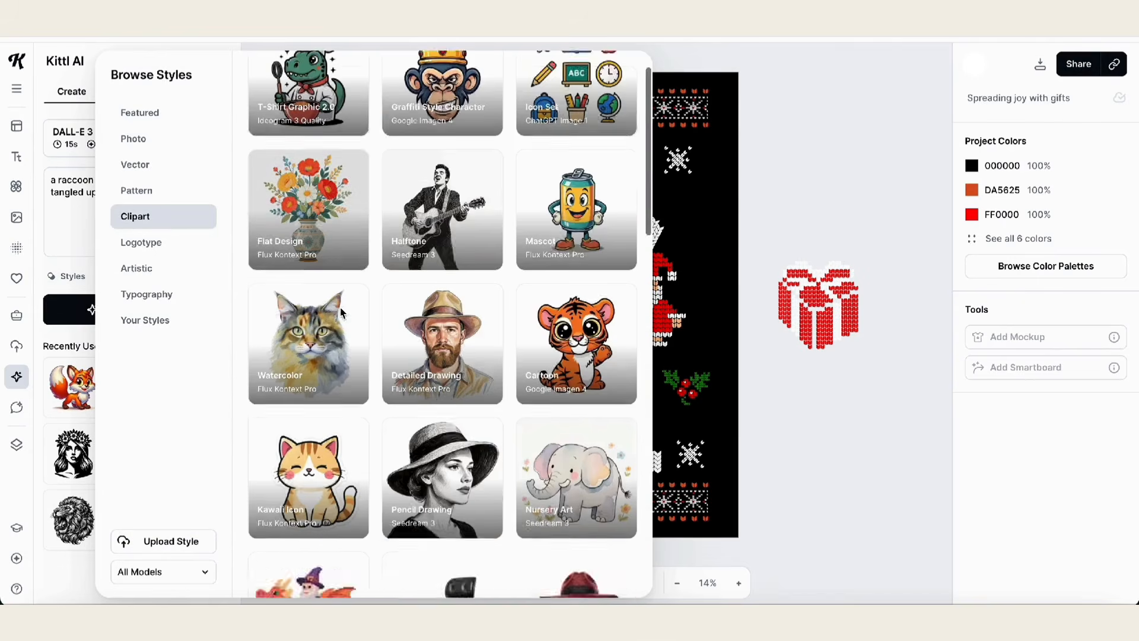
pyautogui.scroll(-2, 342, 313)
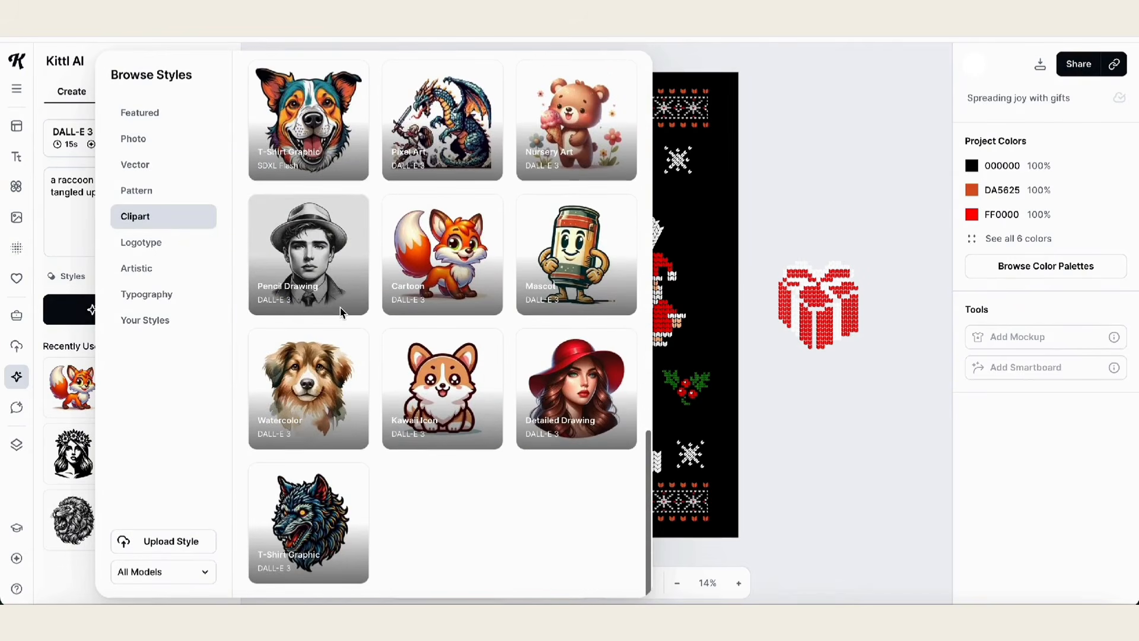
pyautogui.click(449, 270)
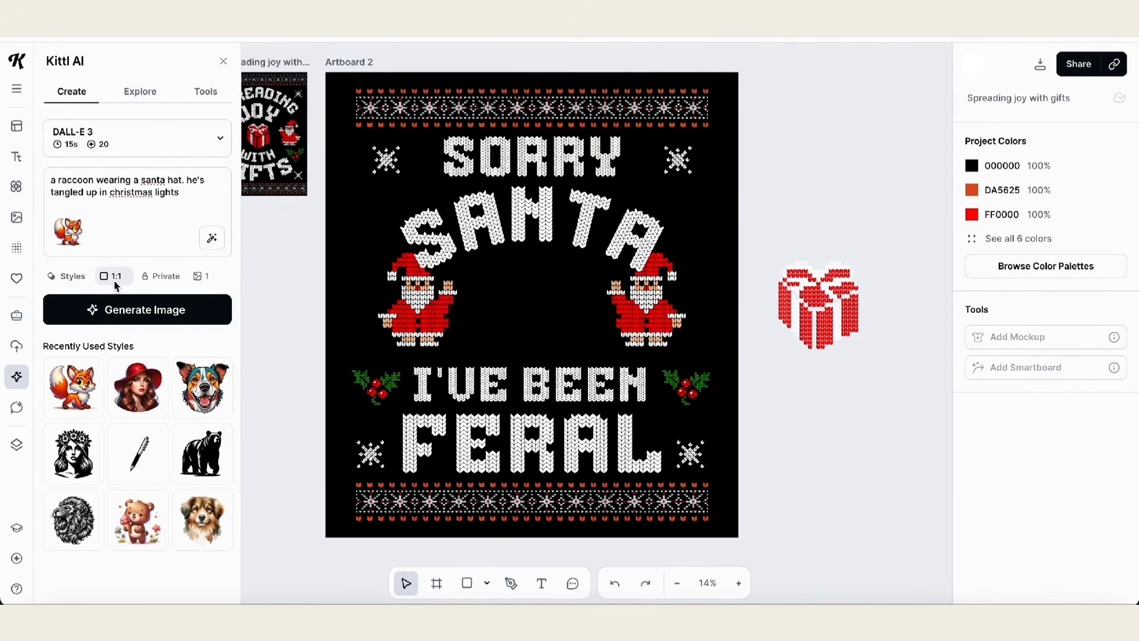
pyautogui.click(117, 318)
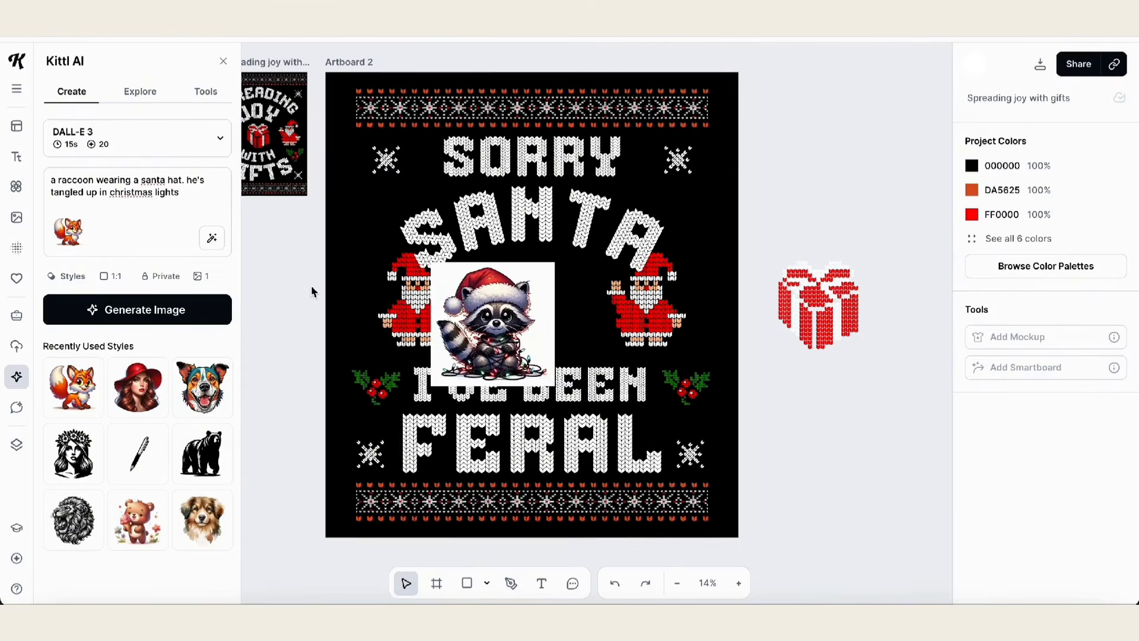
# - Remove the white background from the generated raccoon image
pyautogui.scroll(5, 313, 292)
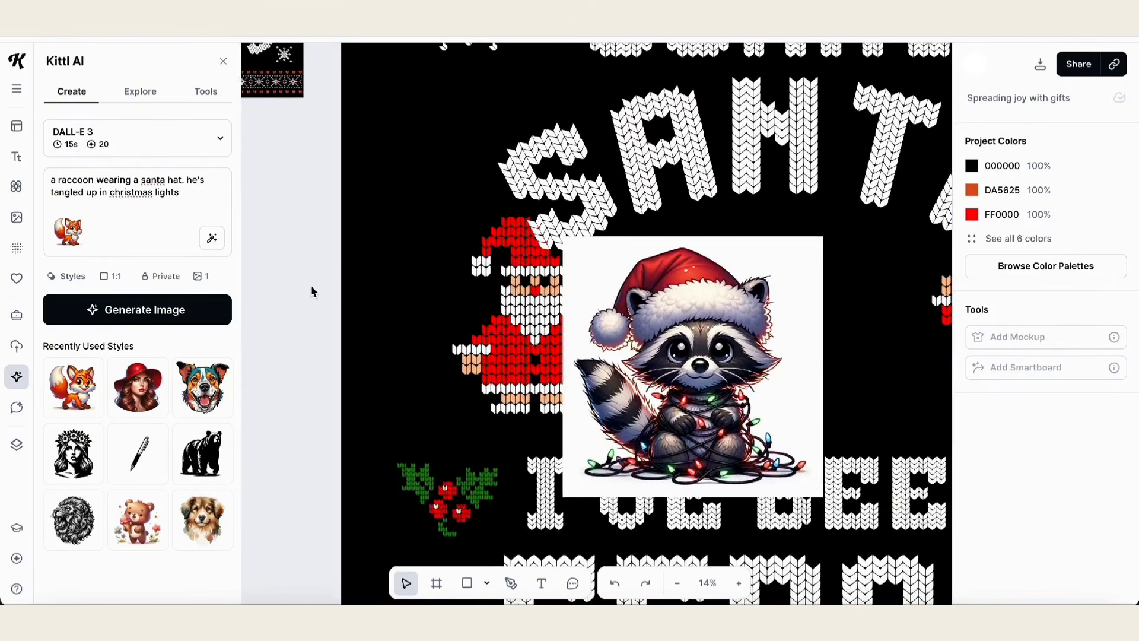
pyautogui.hscroll(3, 312, 292)
pyautogui.scroll(-2, 312, 291)
pyautogui.scroll(1, 312, 292)
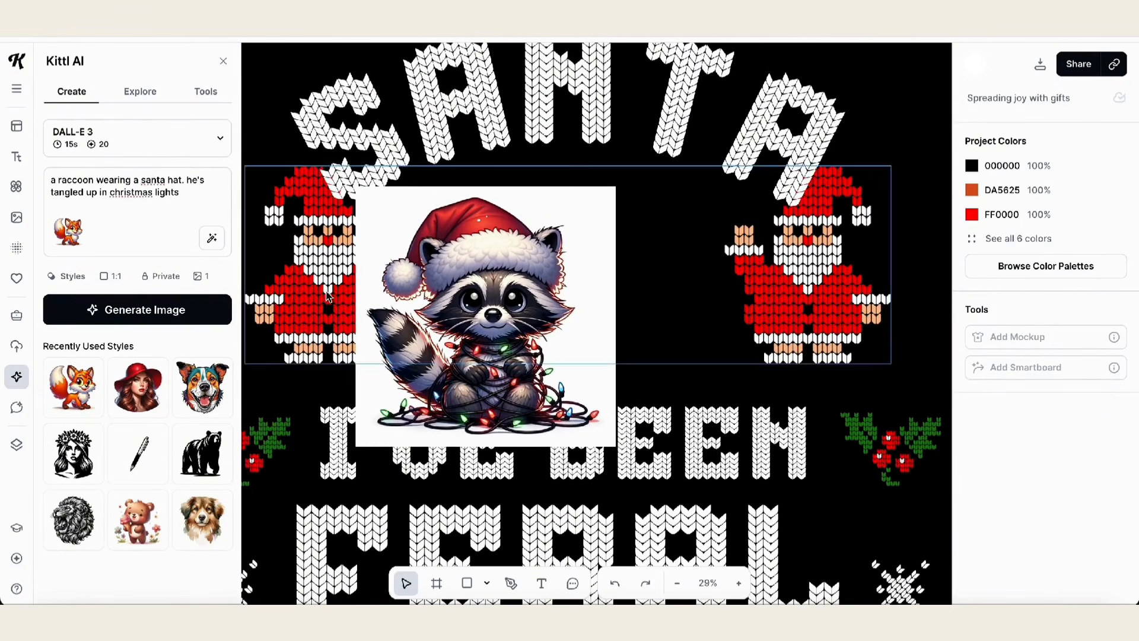
pyautogui.click(483, 393)
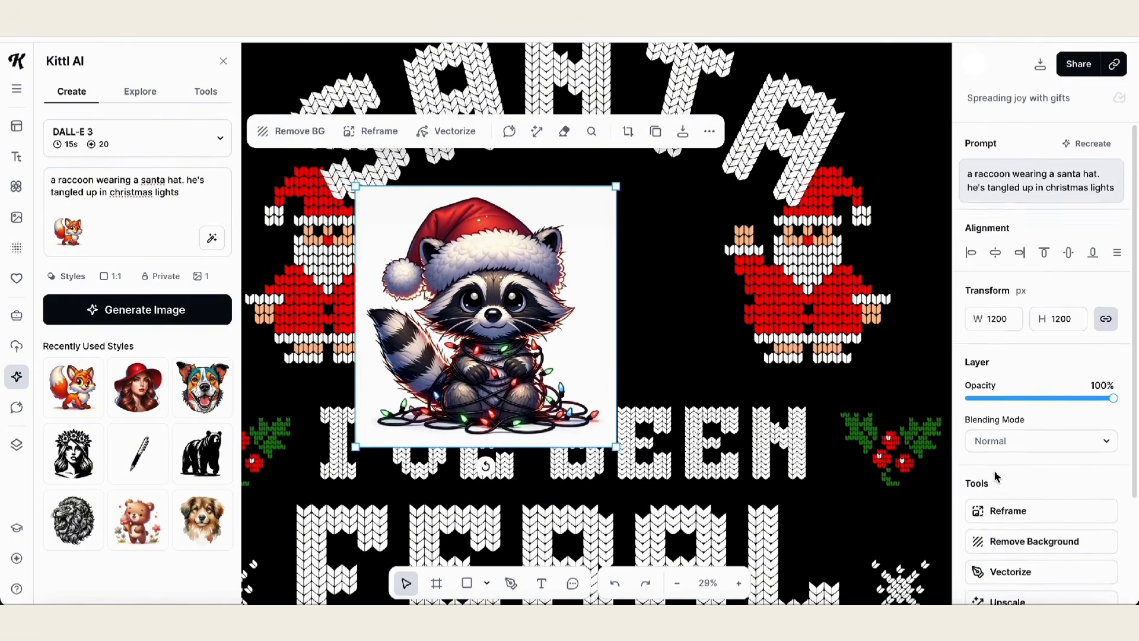
pyautogui.scroll(-1, 996, 475)
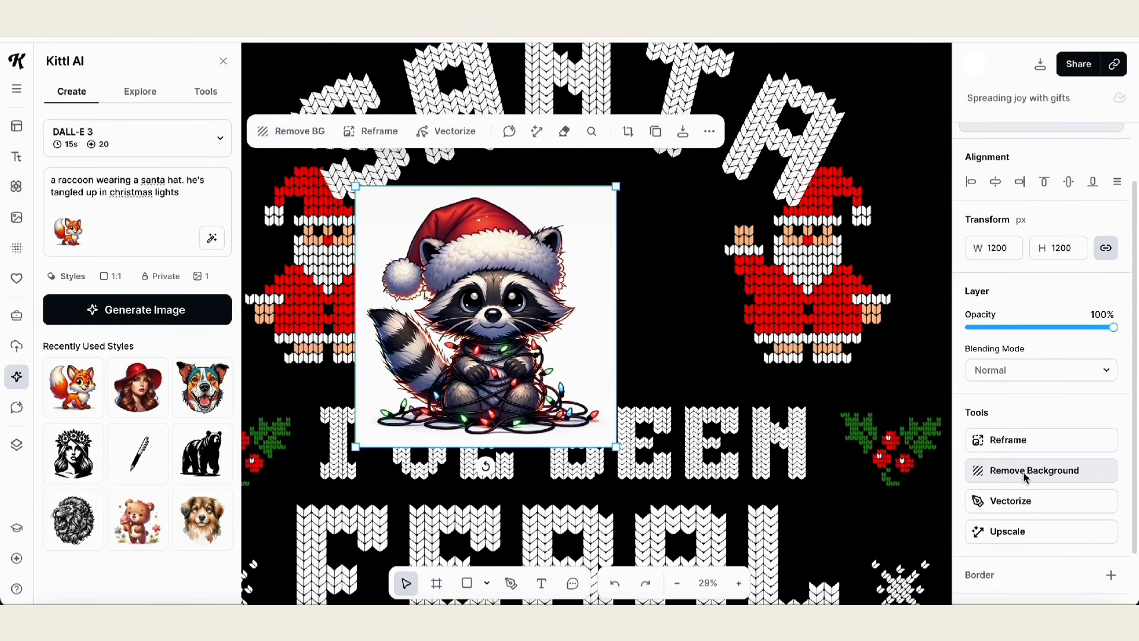
pyautogui.click(1025, 473)
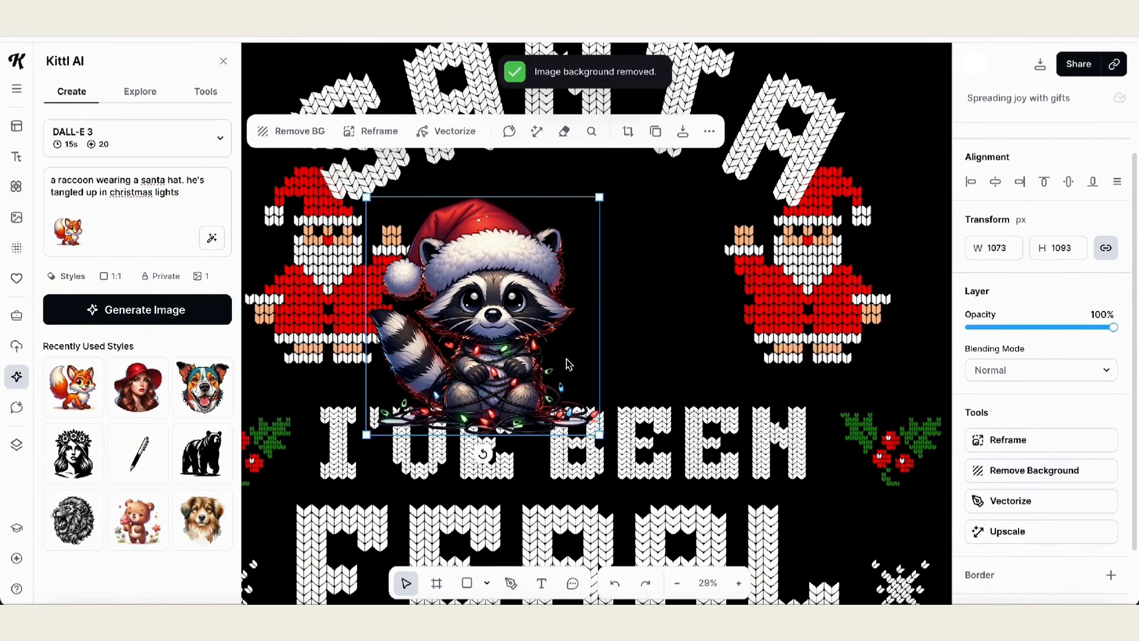
# - Position the raccoon between the two Santas, beneath the arched "SANTA" and above "I'VE BEEN"
pyautogui.moveTo(503, 335); pyautogui.dragTo(563, 293)
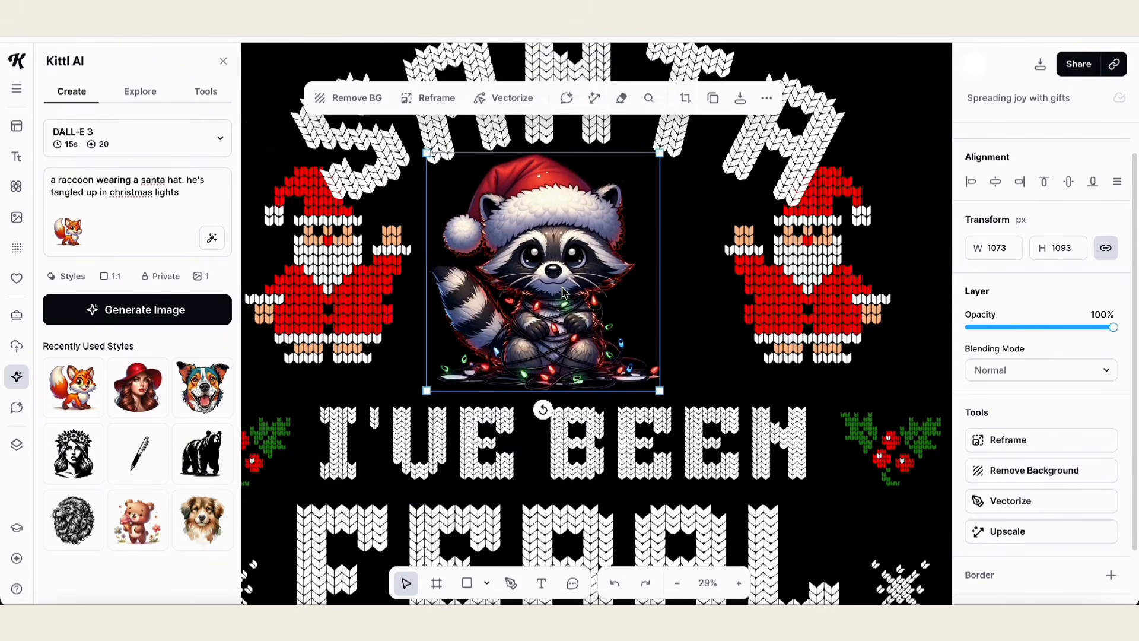
pyautogui.scroll(-4, 563, 293)
pyautogui.hscroll(1, 563, 293)
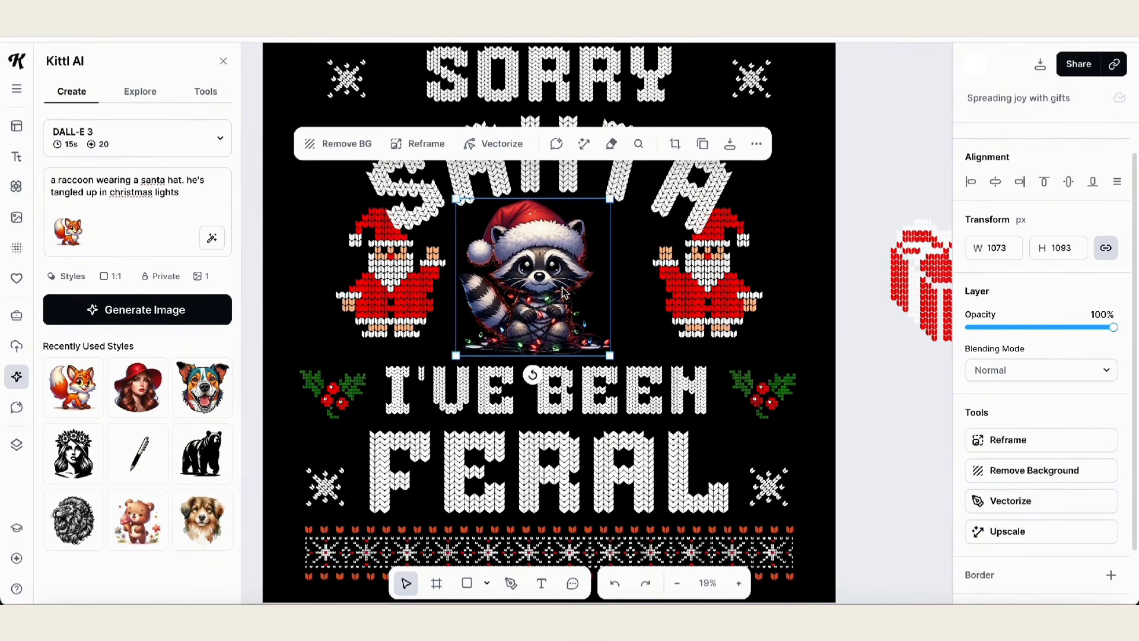
pyautogui.scroll(2, 568, 292)
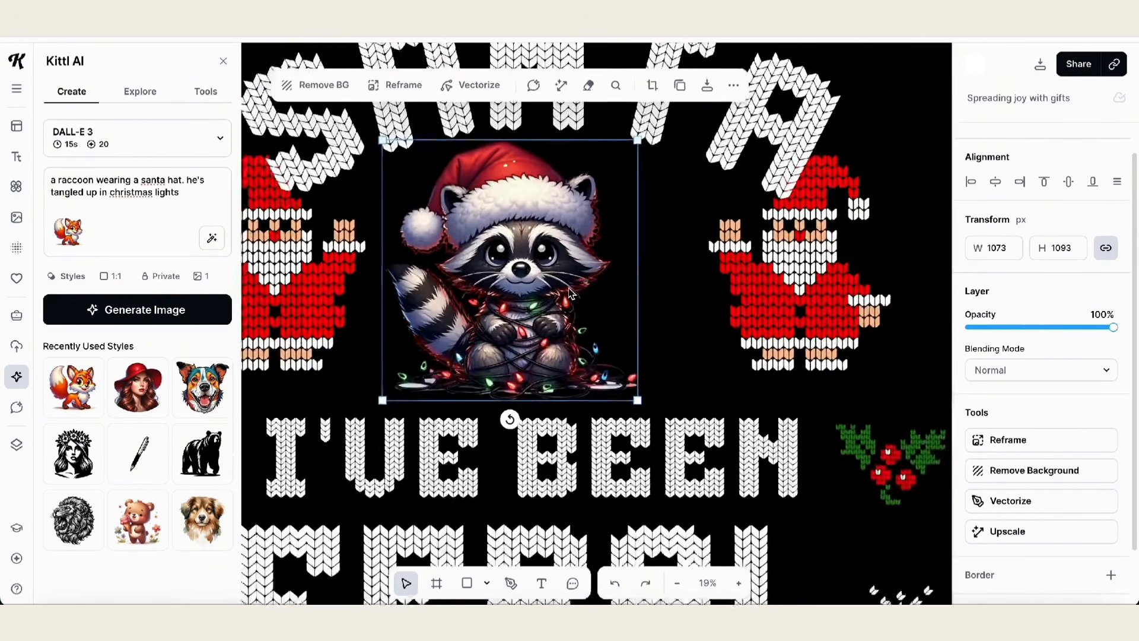
pyautogui.scroll(-4, 551, 284)
pyautogui.moveTo(536, 279); pyautogui.dragTo(527, 259)
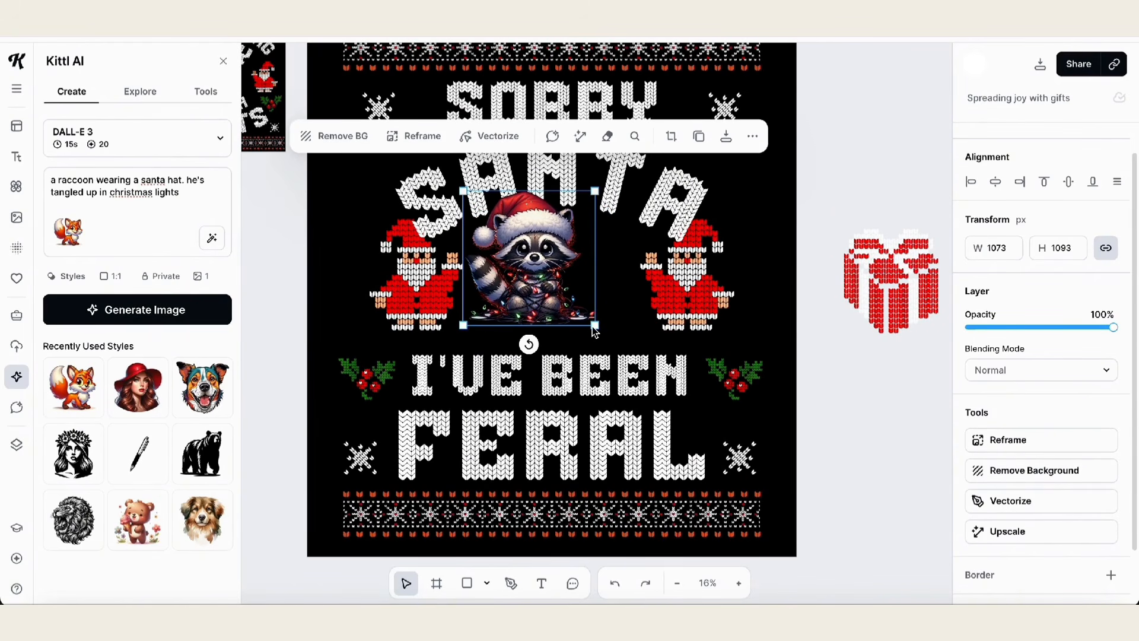
# - Enlarge the raccoon to about 1309 × 1333 px and centre it horizontally on the artboard
pyautogui.moveTo(595, 326); pyautogui.dragTo(634, 364)
pyautogui.moveTo(573, 311); pyautogui.dragTo(574, 314)
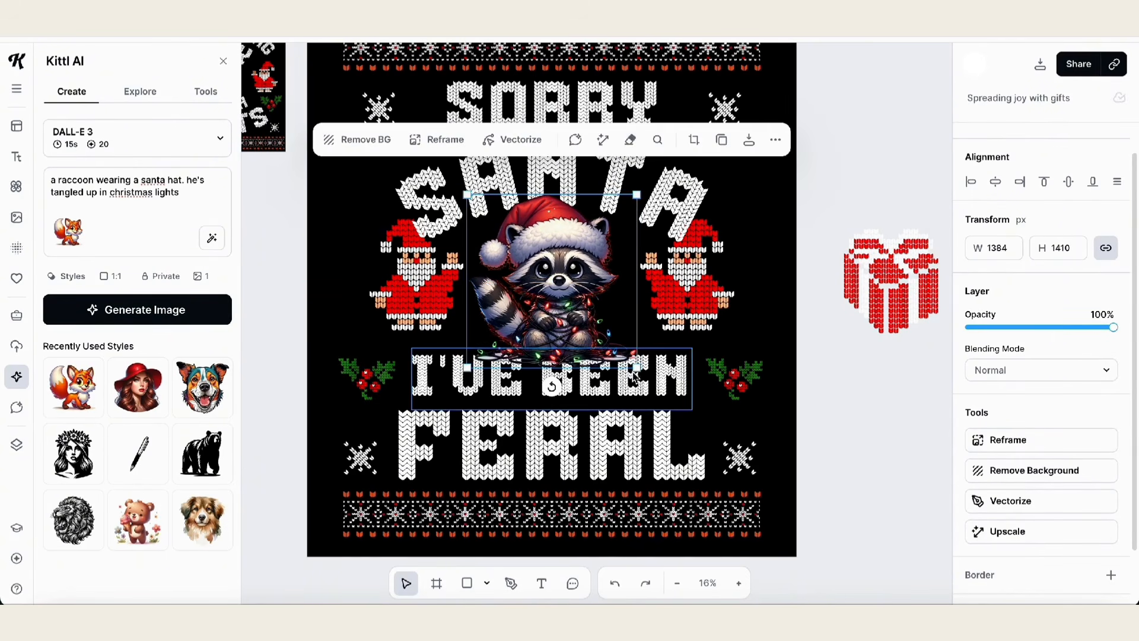
pyautogui.moveTo(637, 368); pyautogui.dragTo(631, 364)
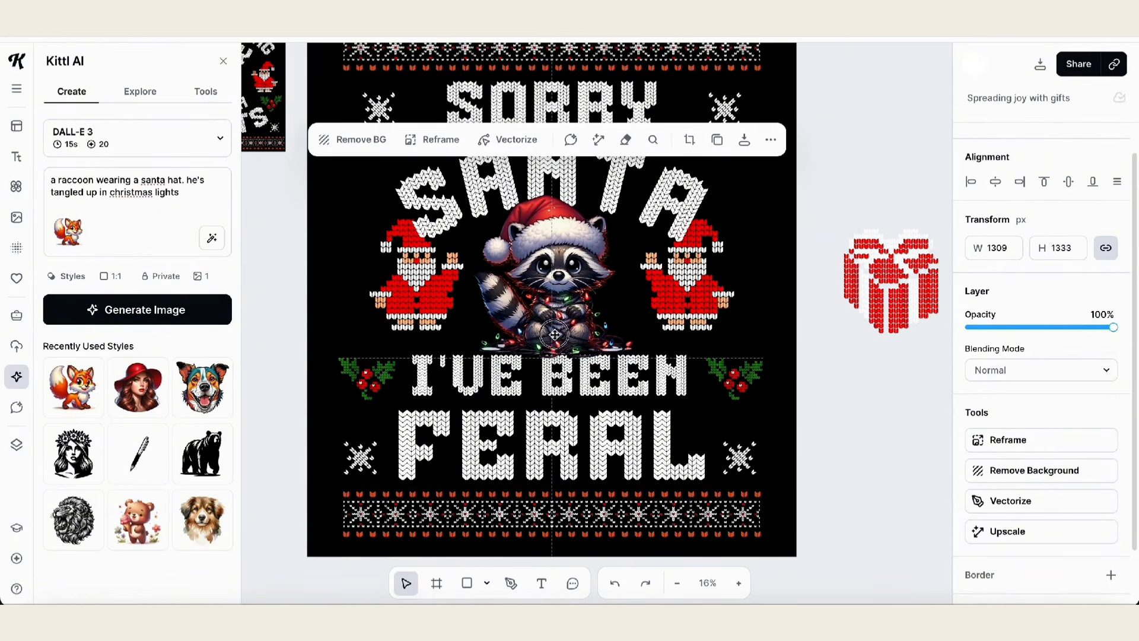
pyautogui.moveTo(551, 333); pyautogui.dragTo(549, 335)
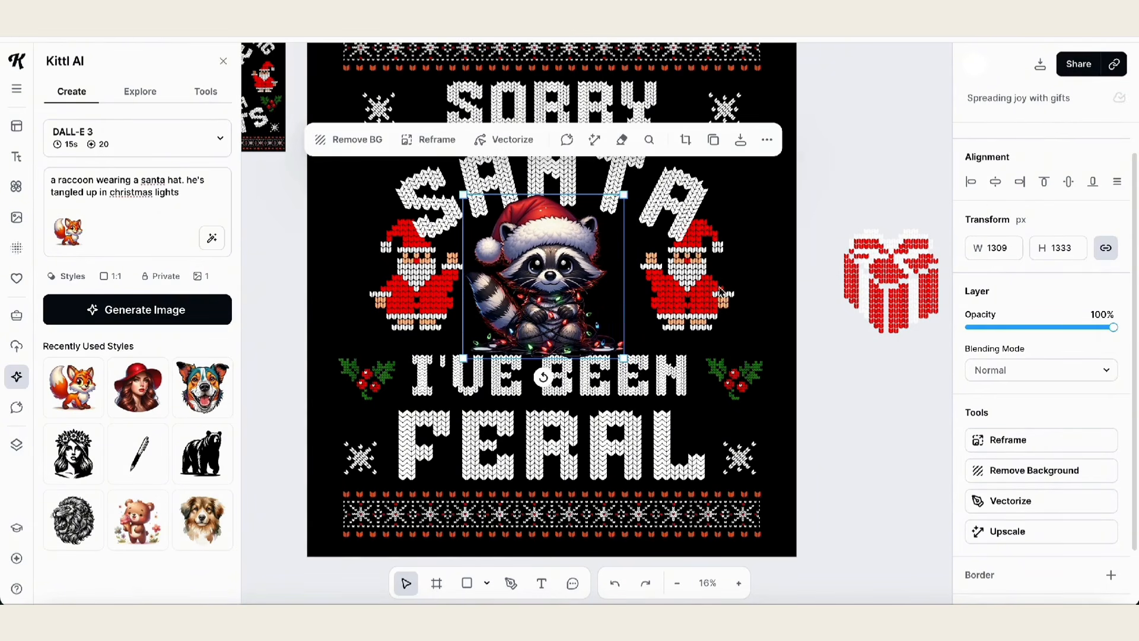
pyautogui.click(995, 184)
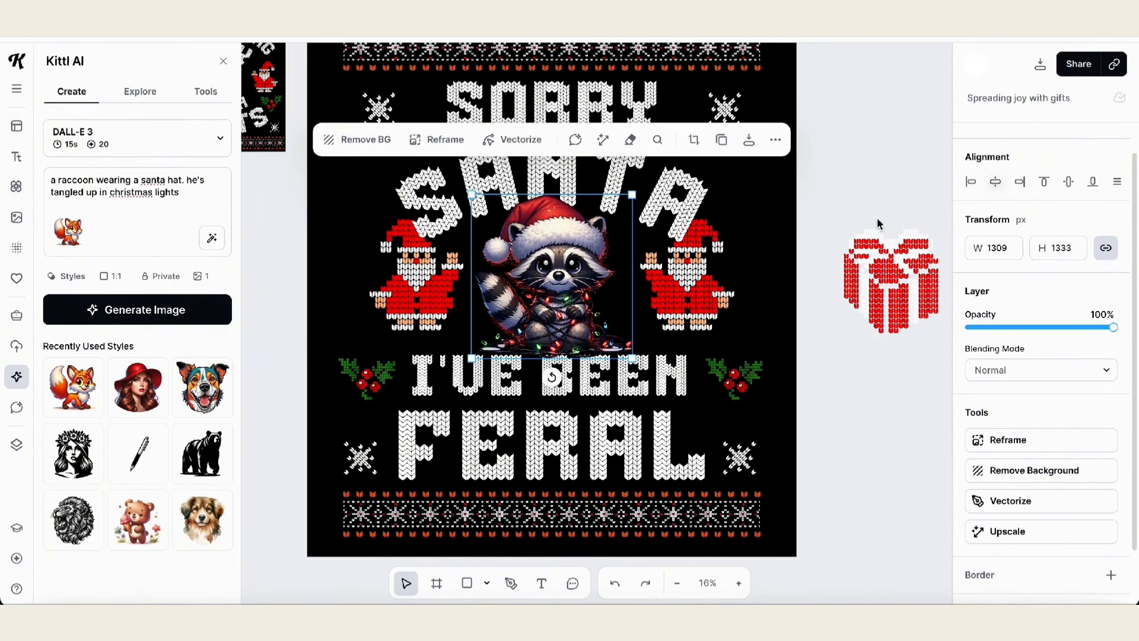
pyautogui.click(833, 217)
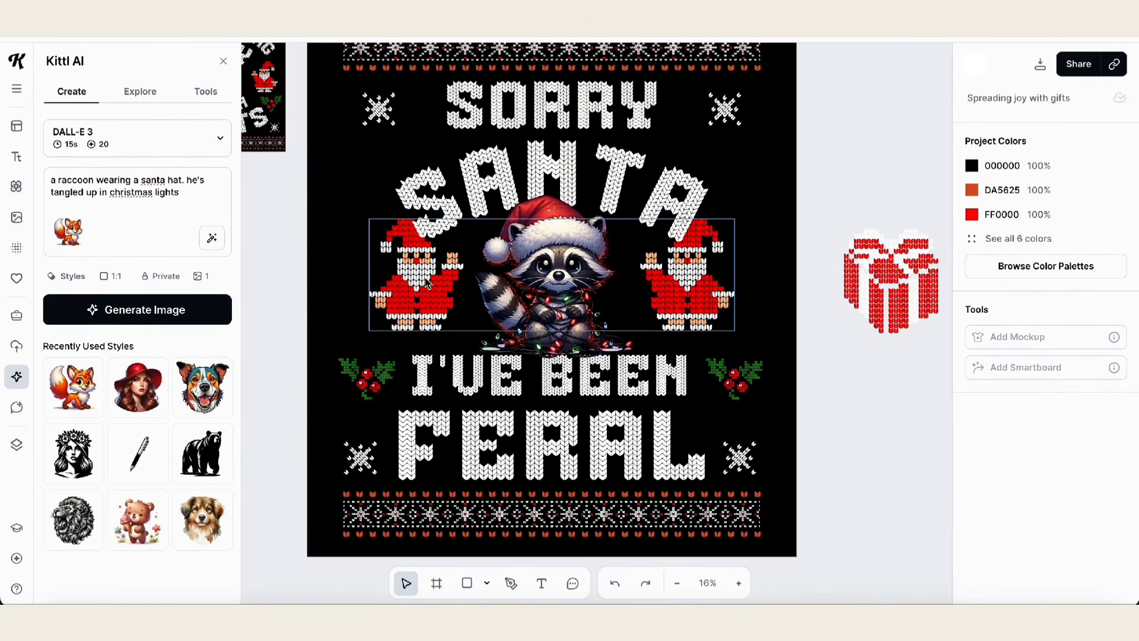
# - Ungroup the pair of knitted Santas and move each one outward, away from the raccoon
pyautogui.click(407, 286)
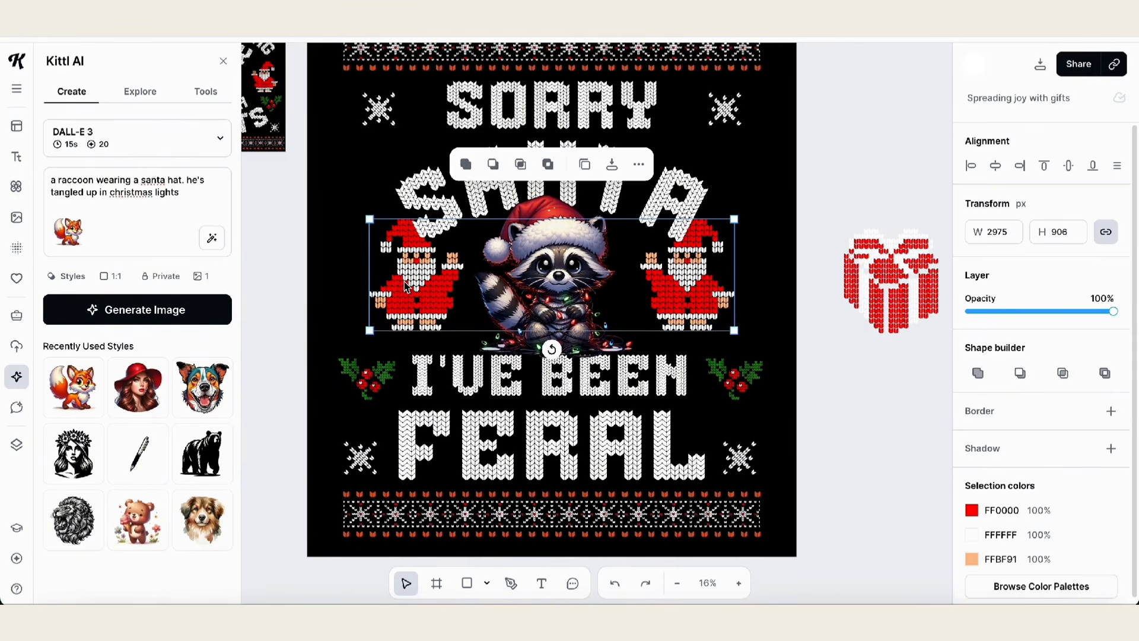
pyautogui.click(639, 165)
pyautogui.click(688, 249)
pyautogui.click(706, 286)
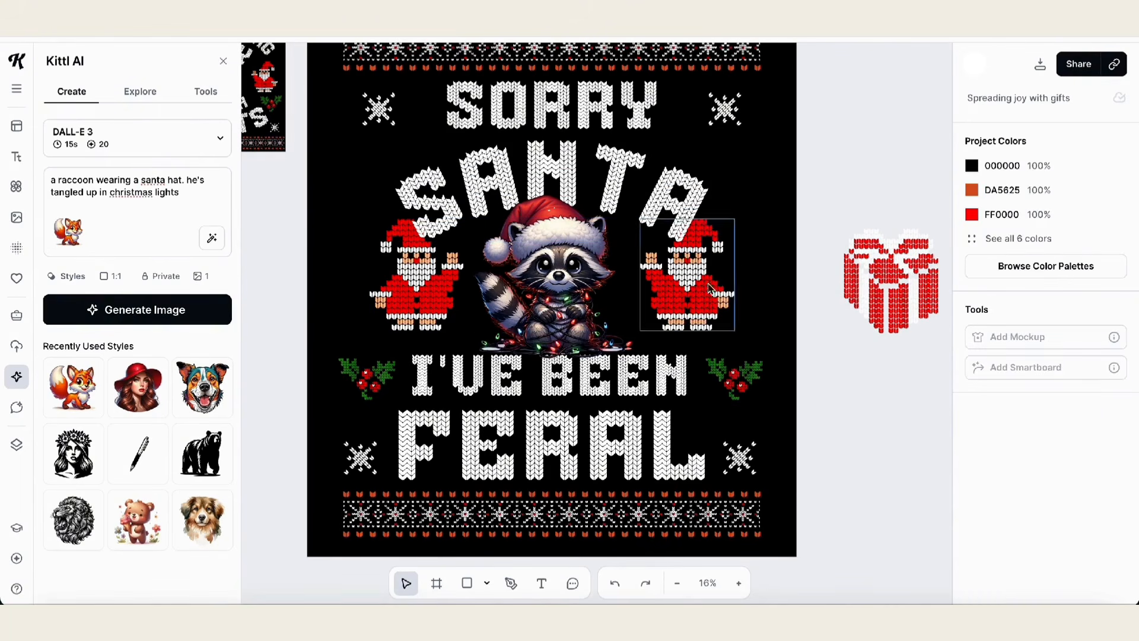
pyautogui.moveTo(707, 288); pyautogui.dragTo(729, 289)
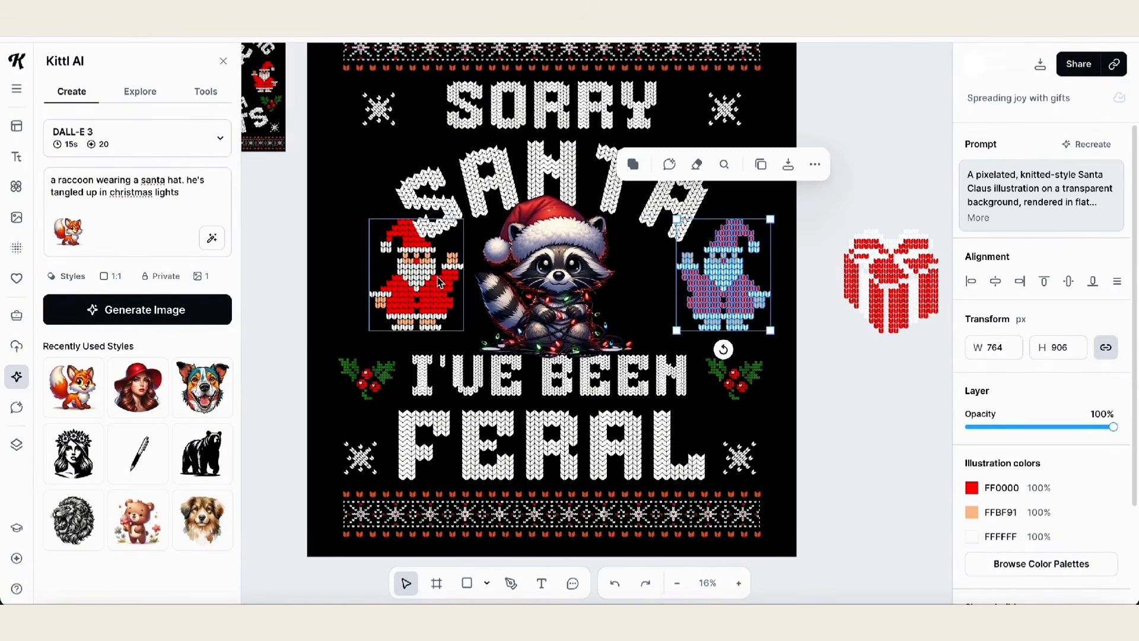
pyautogui.moveTo(436, 284); pyautogui.dragTo(397, 278)
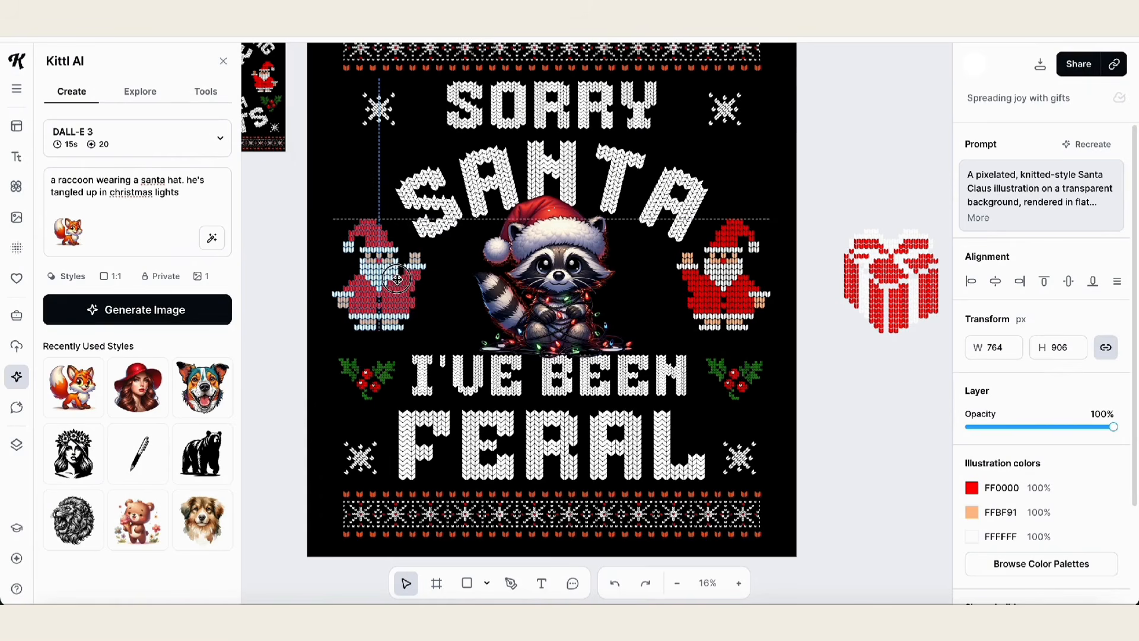
pyautogui.click(842, 184)
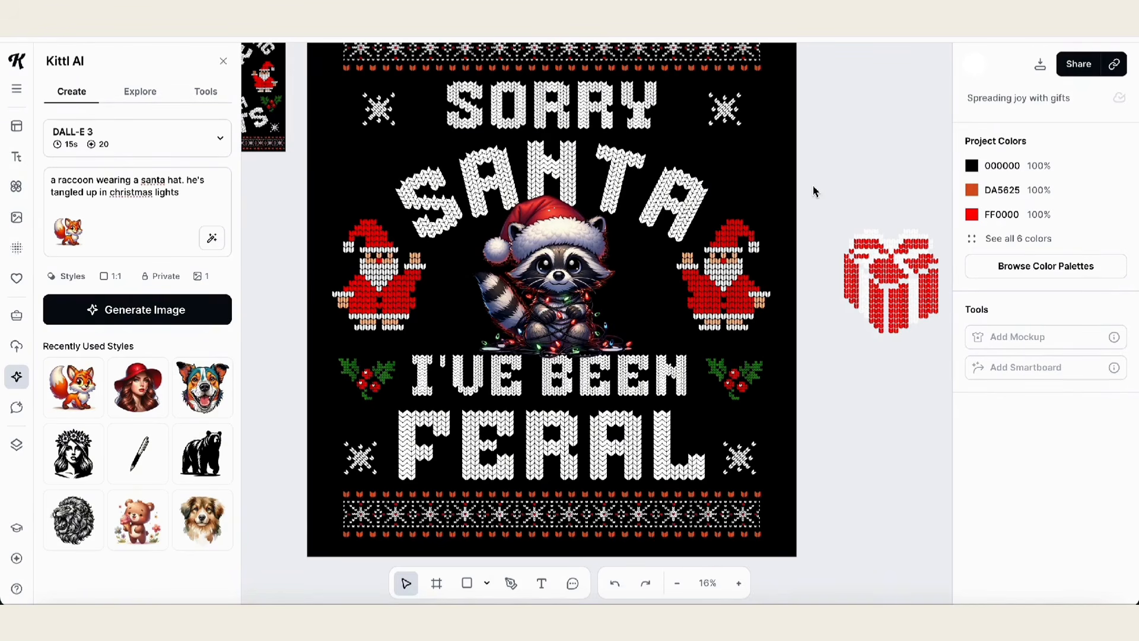
# - Enlarge the arched "SANTA" text to about 3014 × 975 px and centre it horizontally on the artboard
pyautogui.scroll(2, 812, 191)
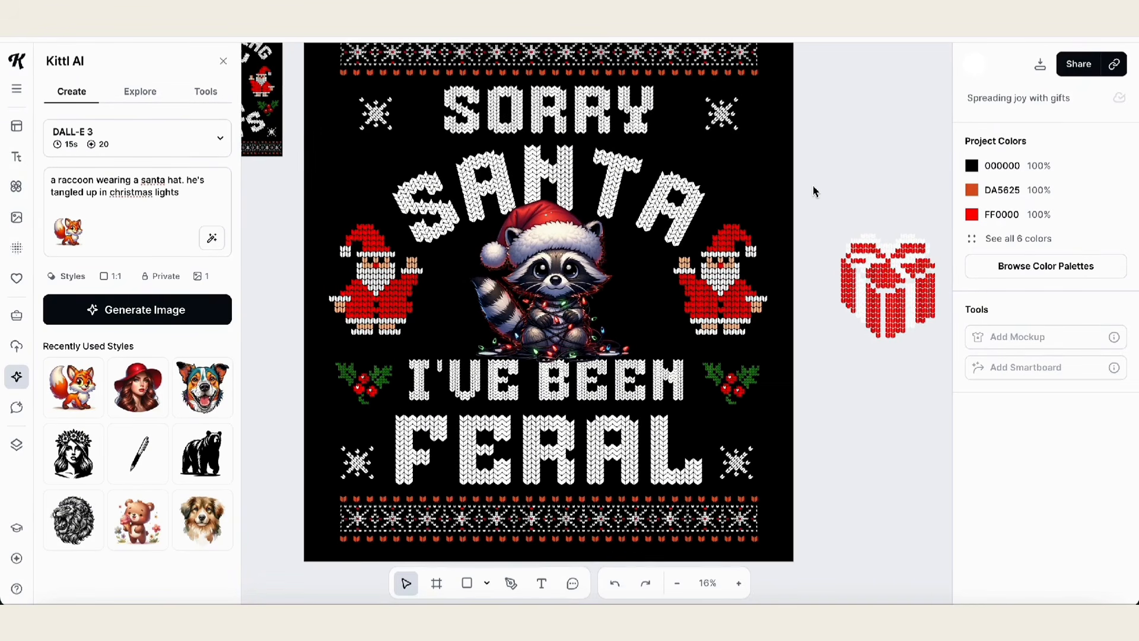
pyautogui.scroll(1, 813, 191)
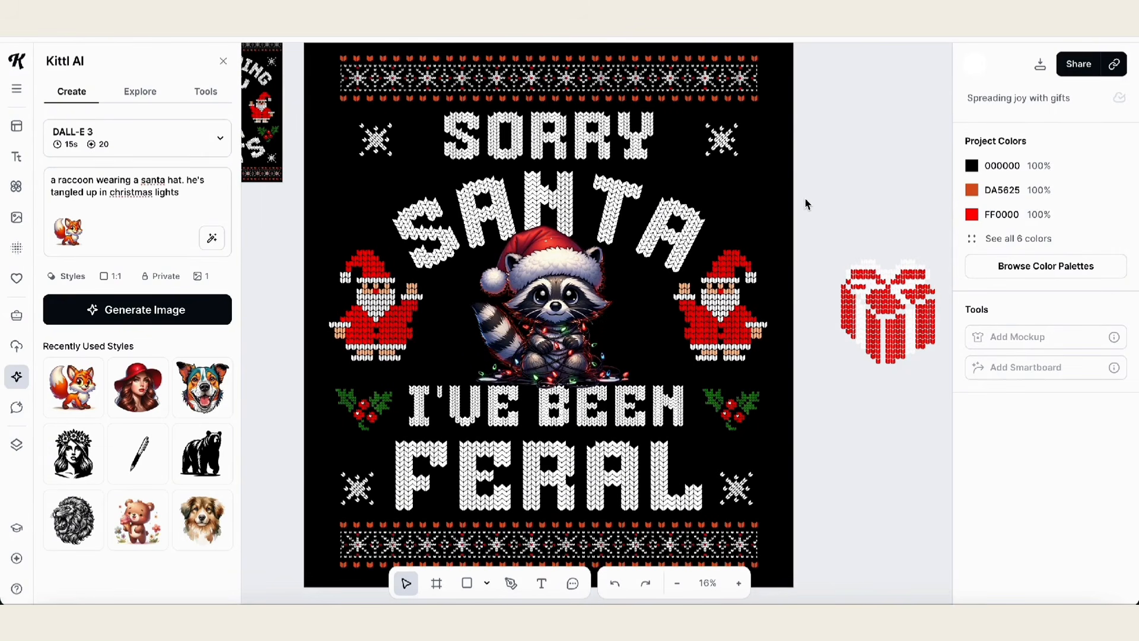
pyautogui.click(422, 221)
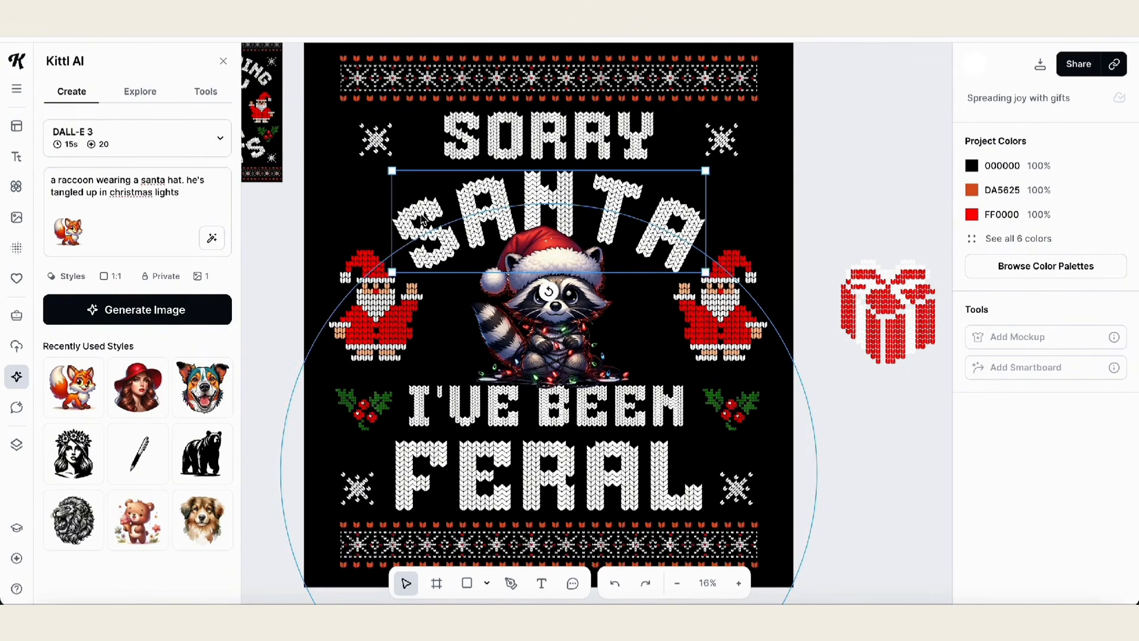
pyautogui.moveTo(392, 273); pyautogui.dragTo(357, 285)
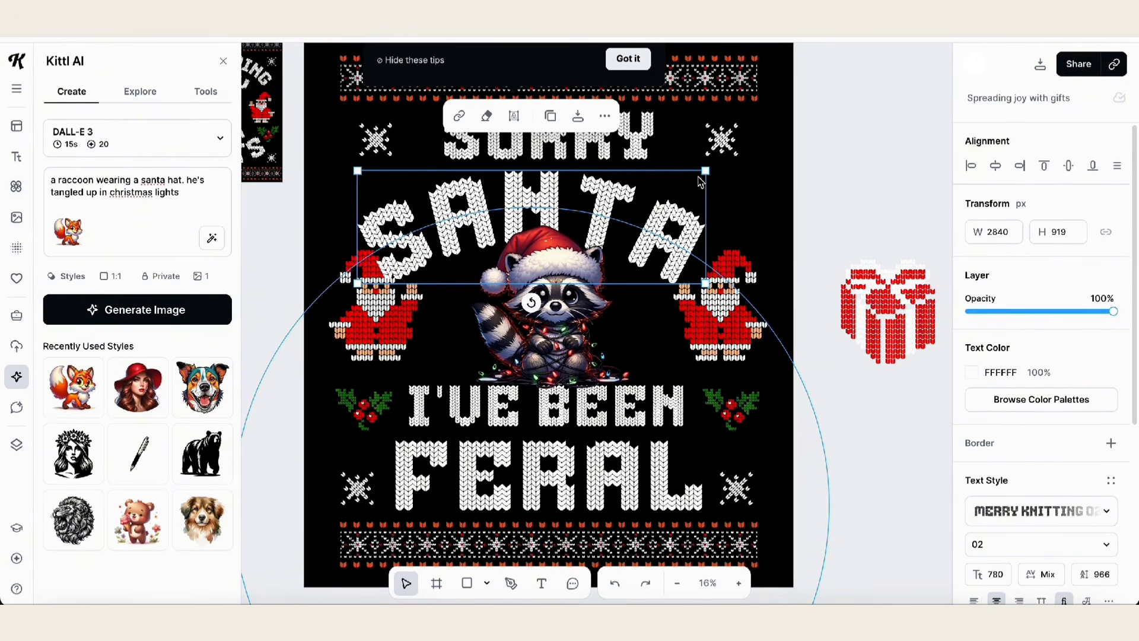
pyautogui.moveTo(707, 173); pyautogui.dragTo(726, 167)
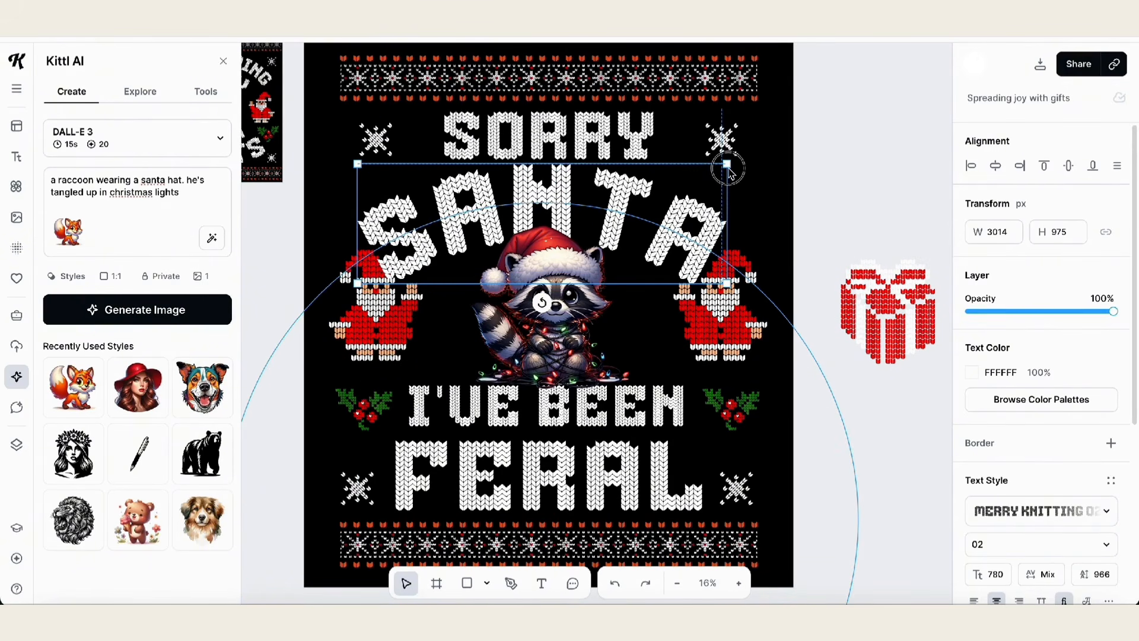
pyautogui.click(996, 168)
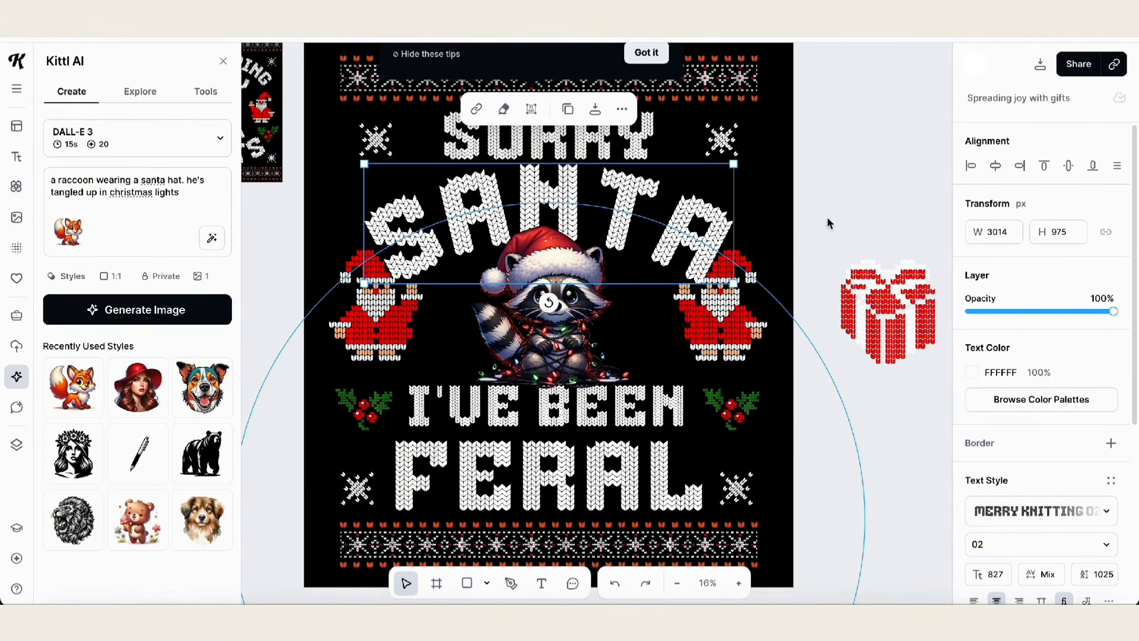
pyautogui.moveTo(620, 233); pyautogui.dragTo(619, 233)
pyautogui.click(821, 202)
# - Shift both Santas slightly down and further outward, clear of the ends of the arched "SANTA", keeping them level with each other
pyautogui.scroll(1, 822, 203)
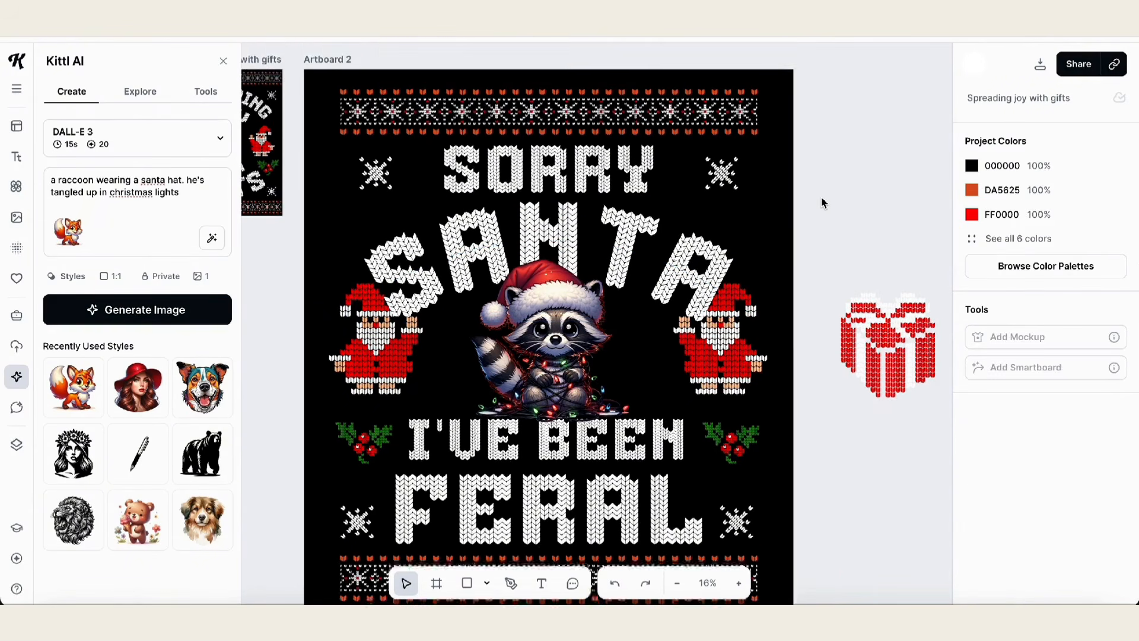
pyautogui.scroll(-2, 823, 203)
pyautogui.hscroll(-1, 823, 203)
pyautogui.scroll(2, 821, 203)
pyautogui.hscroll(1, 821, 202)
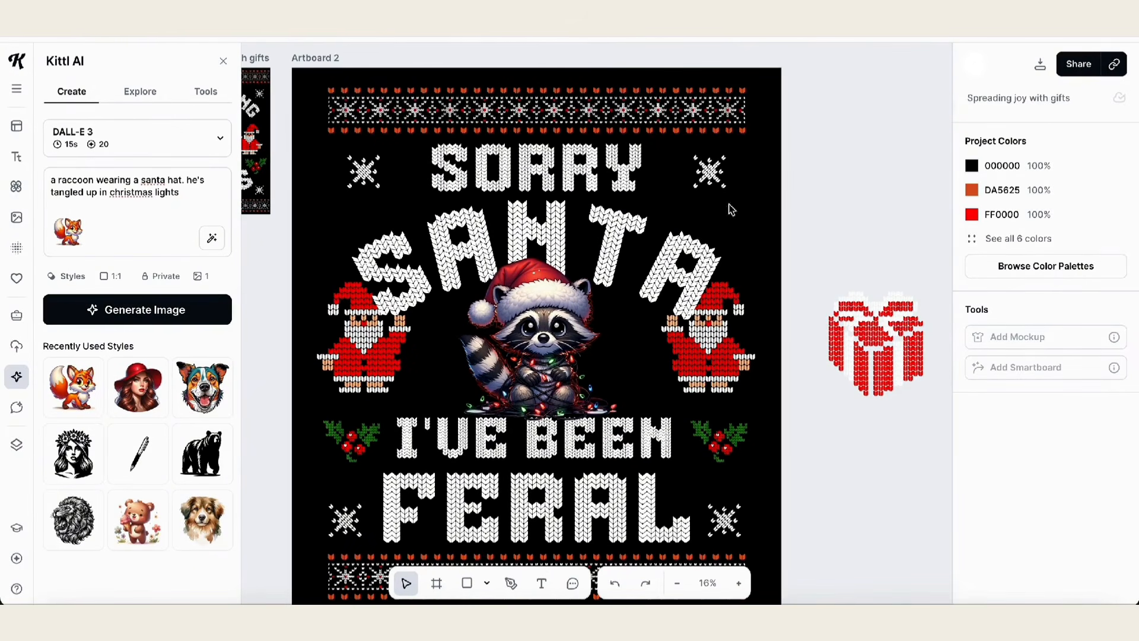
pyautogui.click(348, 349)
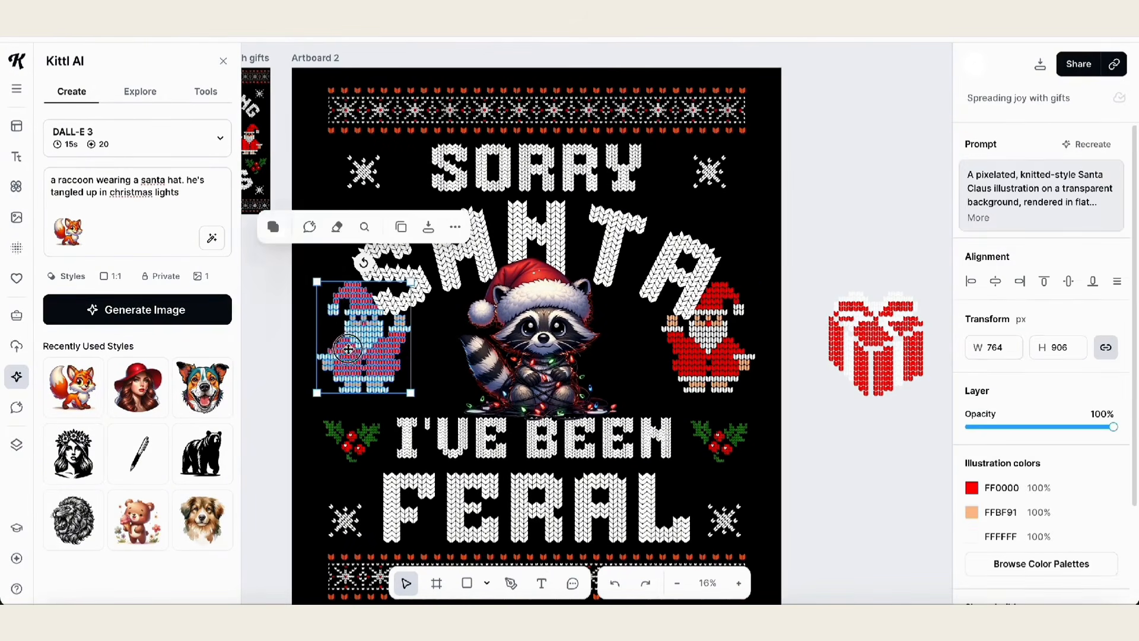
pyautogui.moveTo(348, 349); pyautogui.dragTo(340, 364)
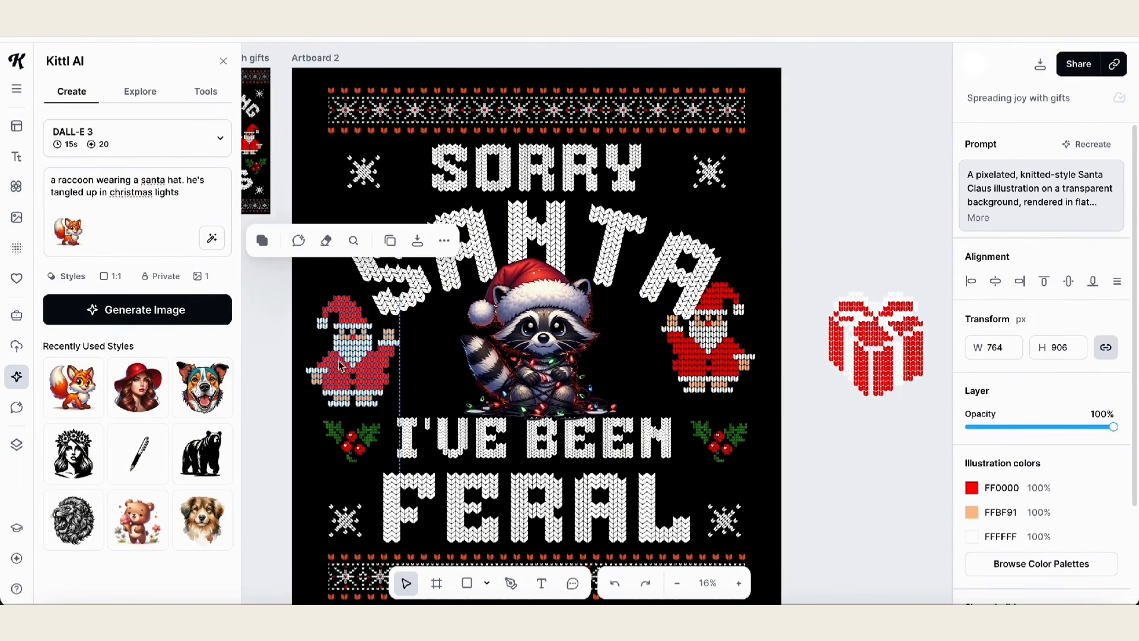
pyautogui.click(709, 350)
pyautogui.moveTo(708, 350); pyautogui.dragTo(725, 361)
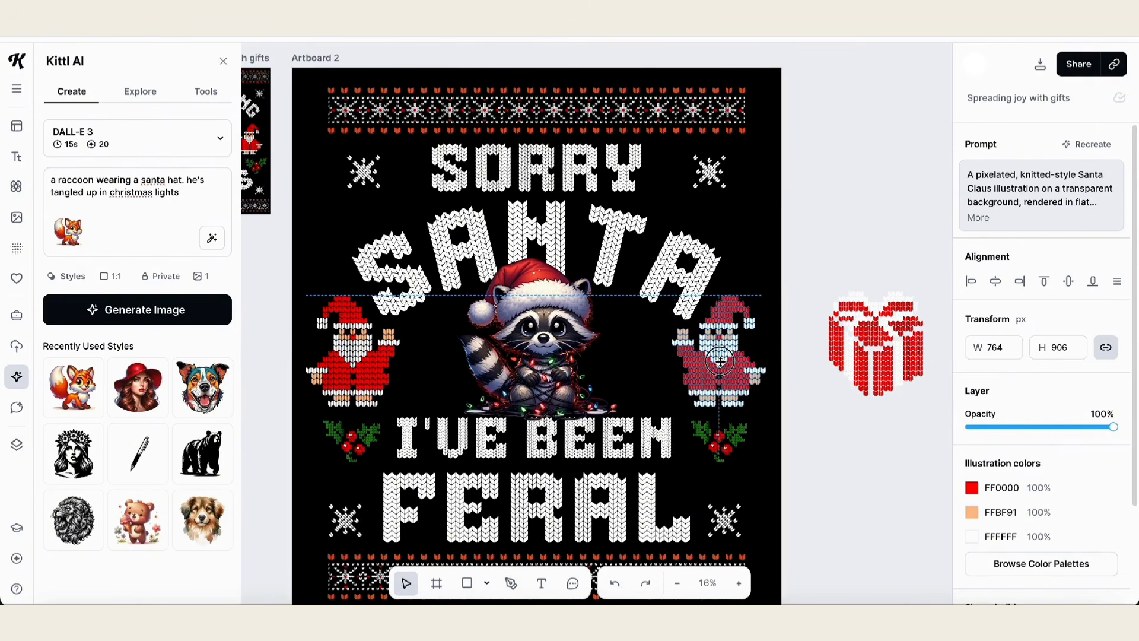
pyautogui.click(854, 236)
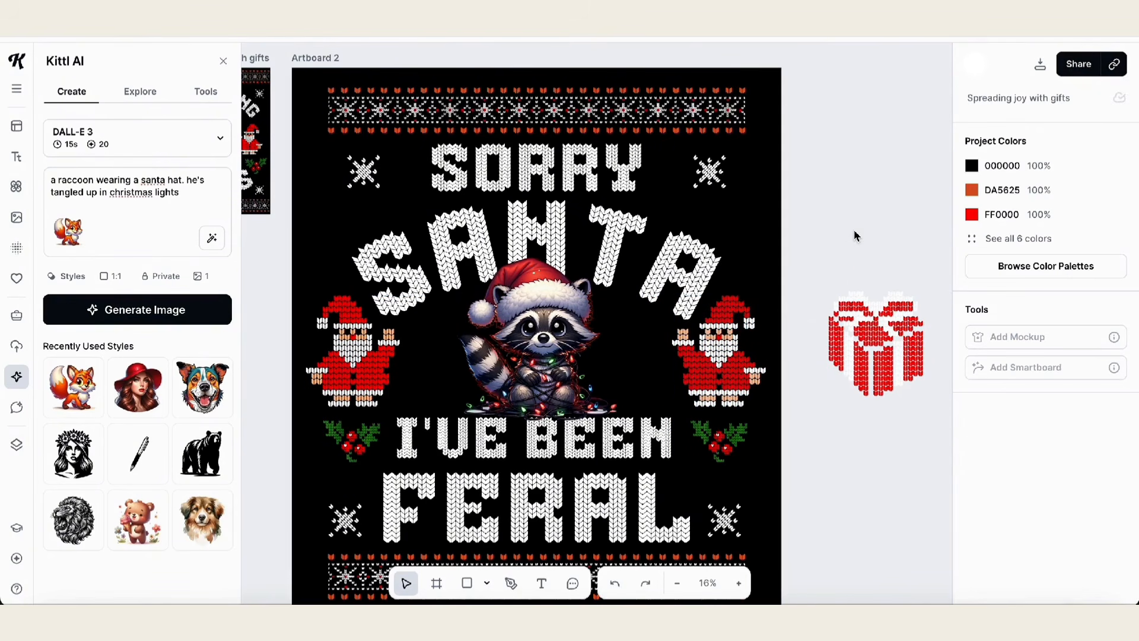
# - Search the illustration library for "knitted christmas"
pyautogui.hscroll(-2, 855, 235)
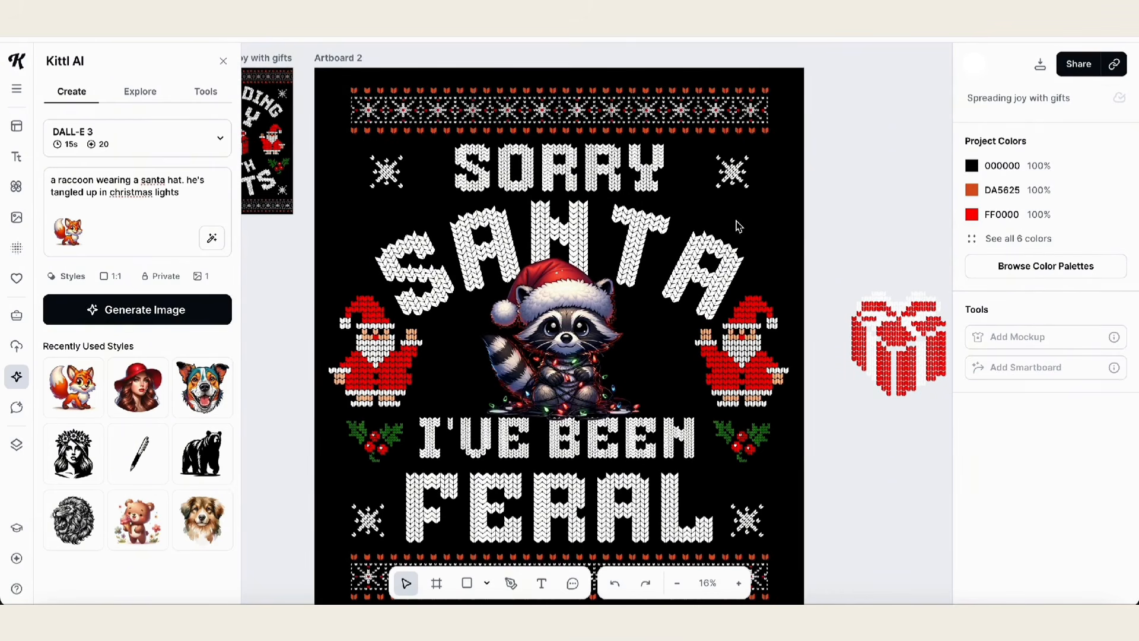
pyautogui.scroll(-2, 829, 232)
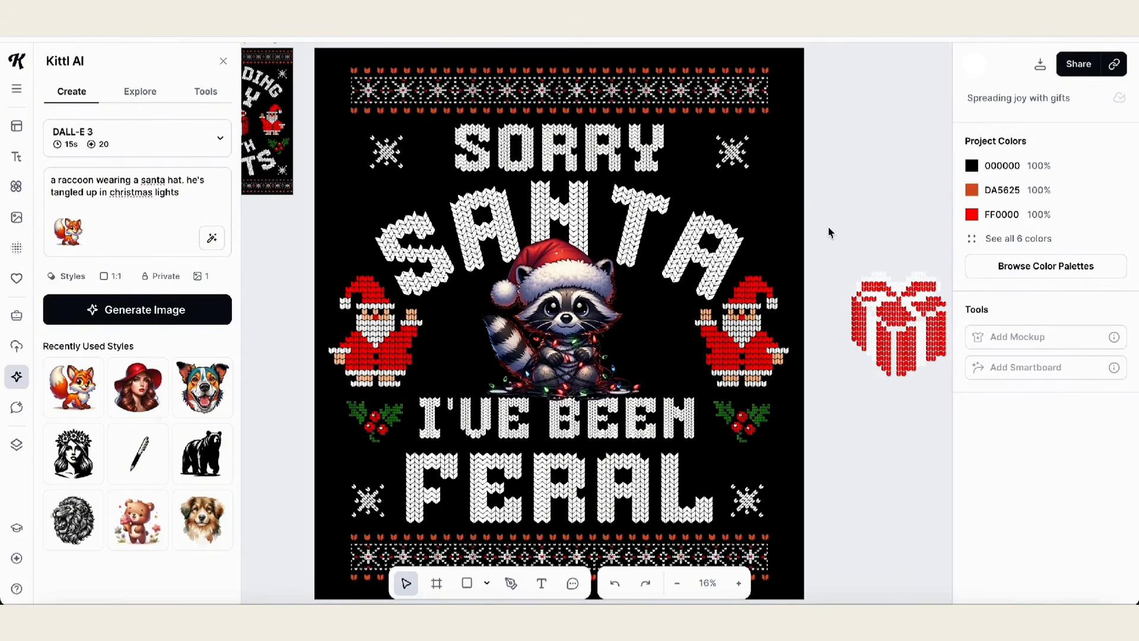
pyautogui.click(17, 186)
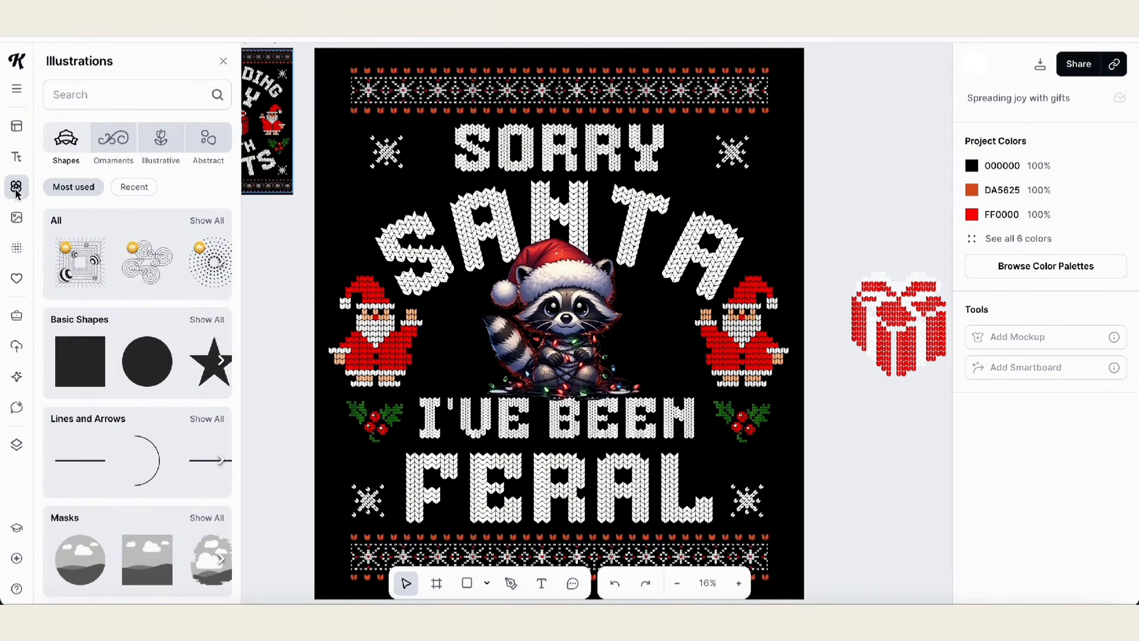
pyautogui.click(90, 104)
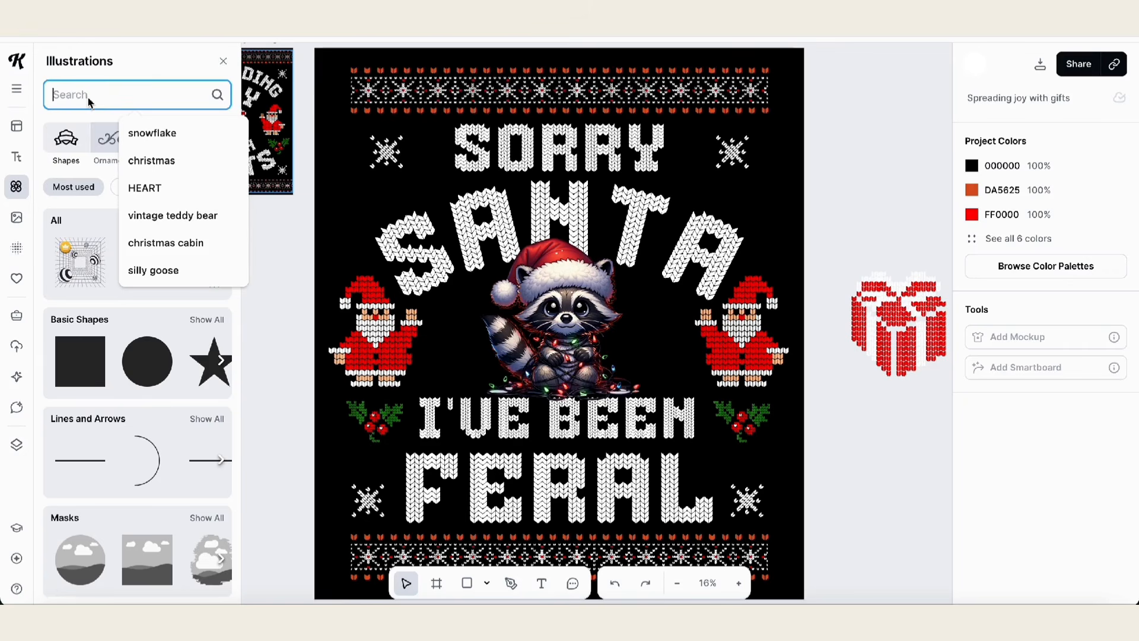
pyautogui.write('knitte')
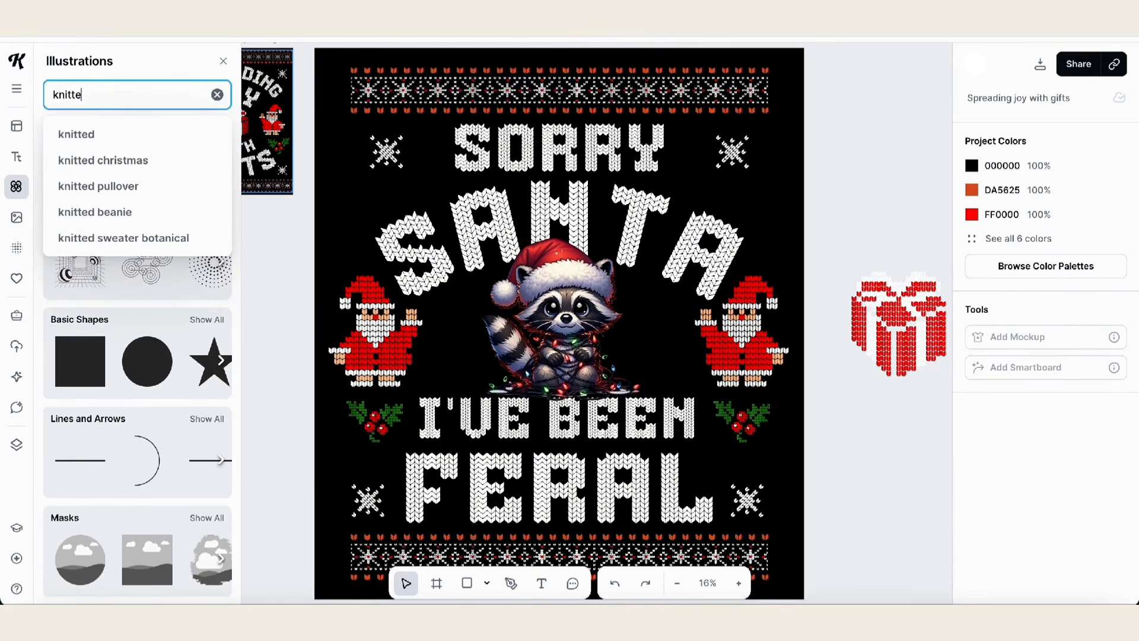
pyautogui.write('d')
pyautogui.click(131, 169)
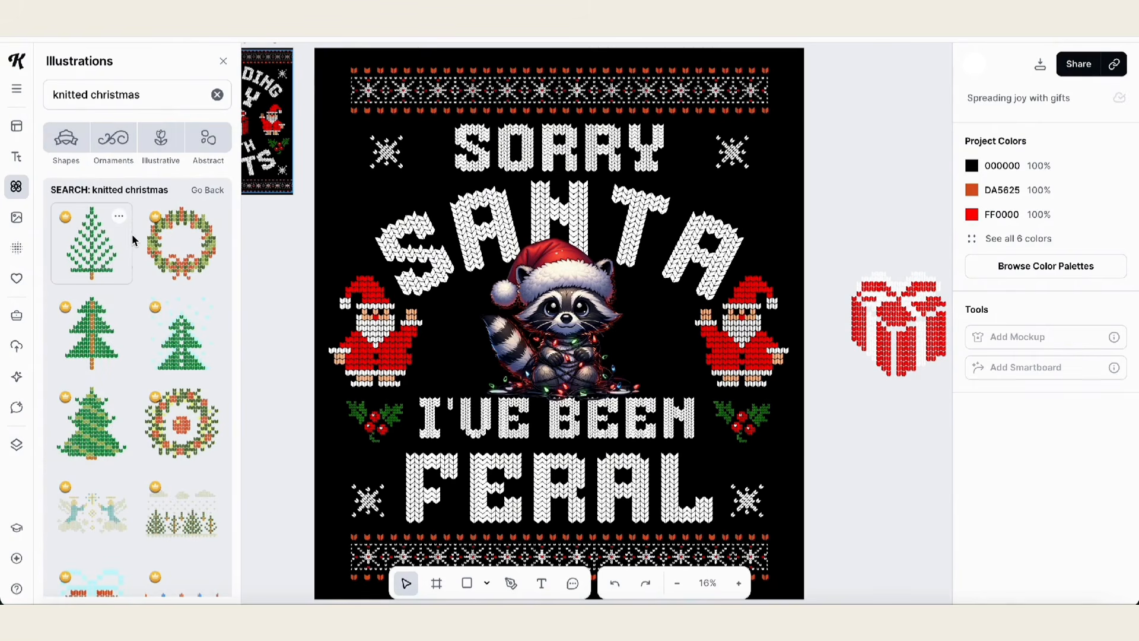
# - Add the brown knitted reindeer illustration, shrunk to a small accent beneath the snowflake beside the final letters of "SANTA"
pyautogui.scroll(-2, 132, 279)
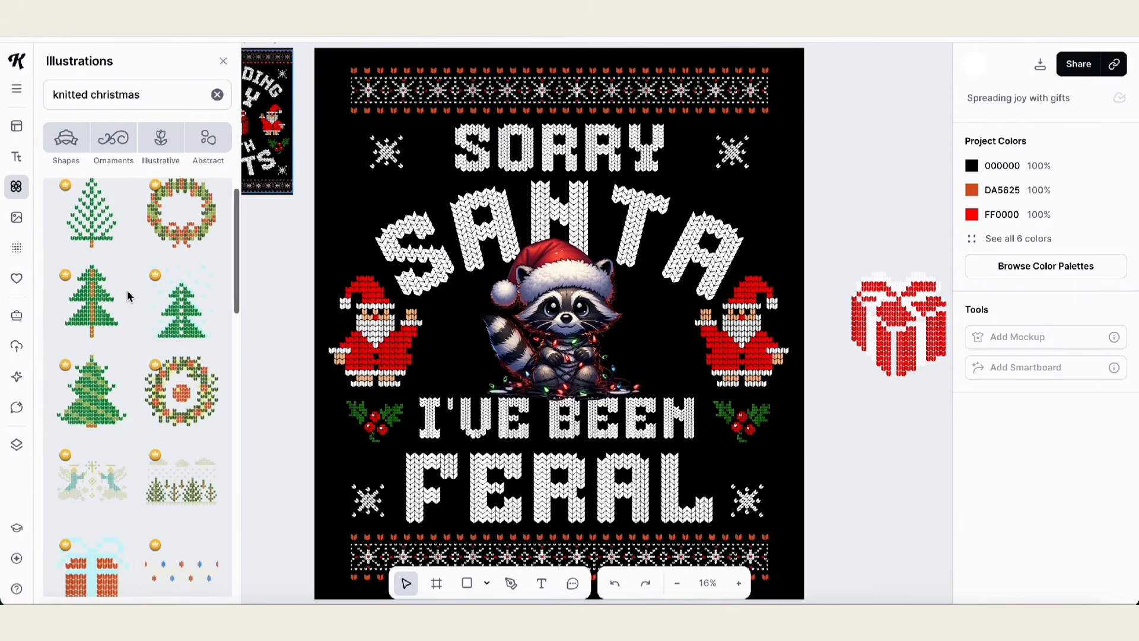
pyautogui.scroll(-2, 128, 295)
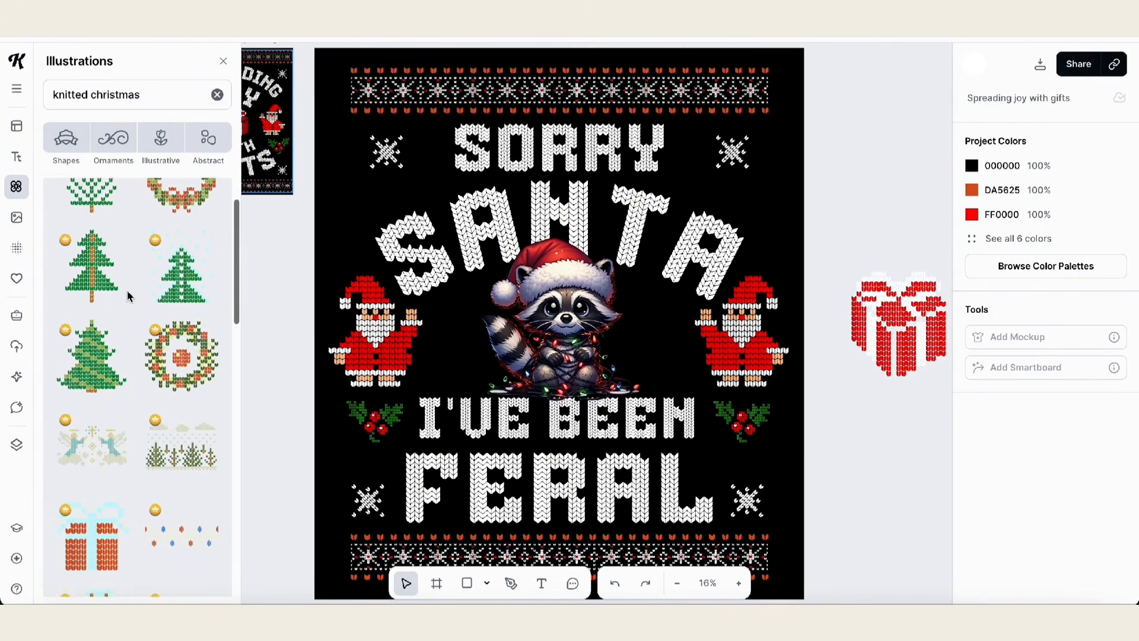
pyautogui.scroll(-5, 128, 295)
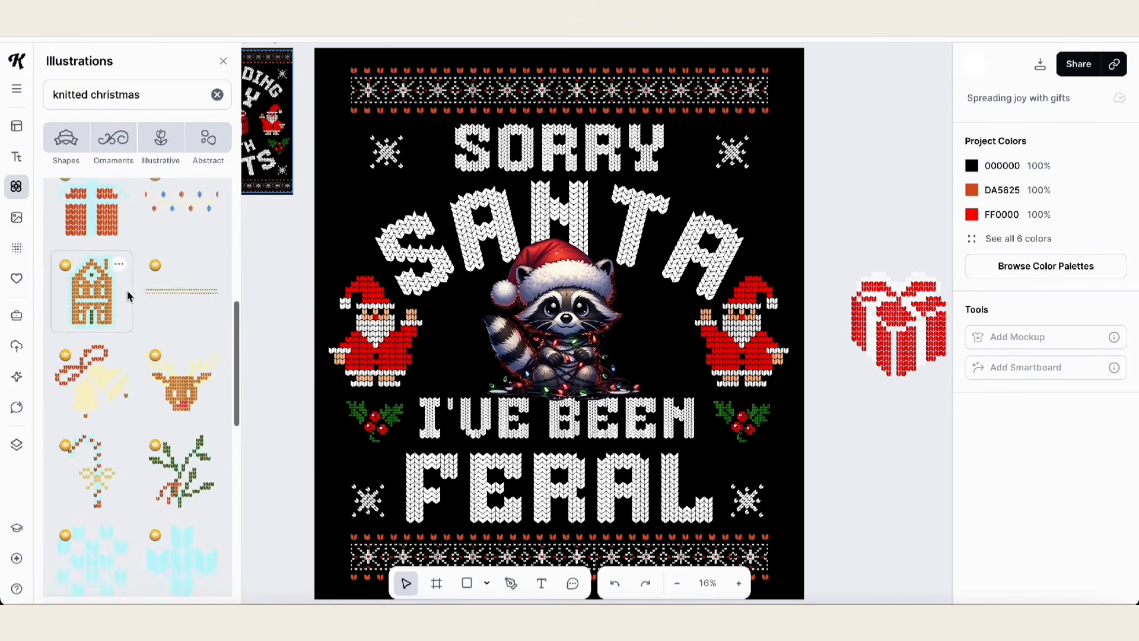
pyautogui.scroll(-3, 129, 295)
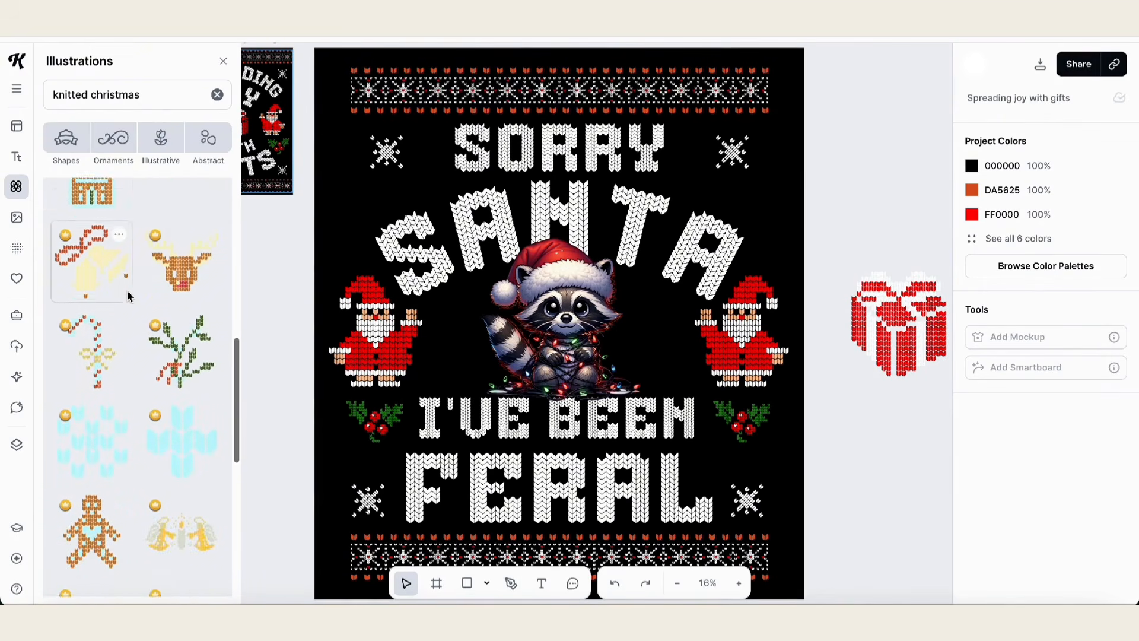
pyautogui.scroll(-5, 128, 295)
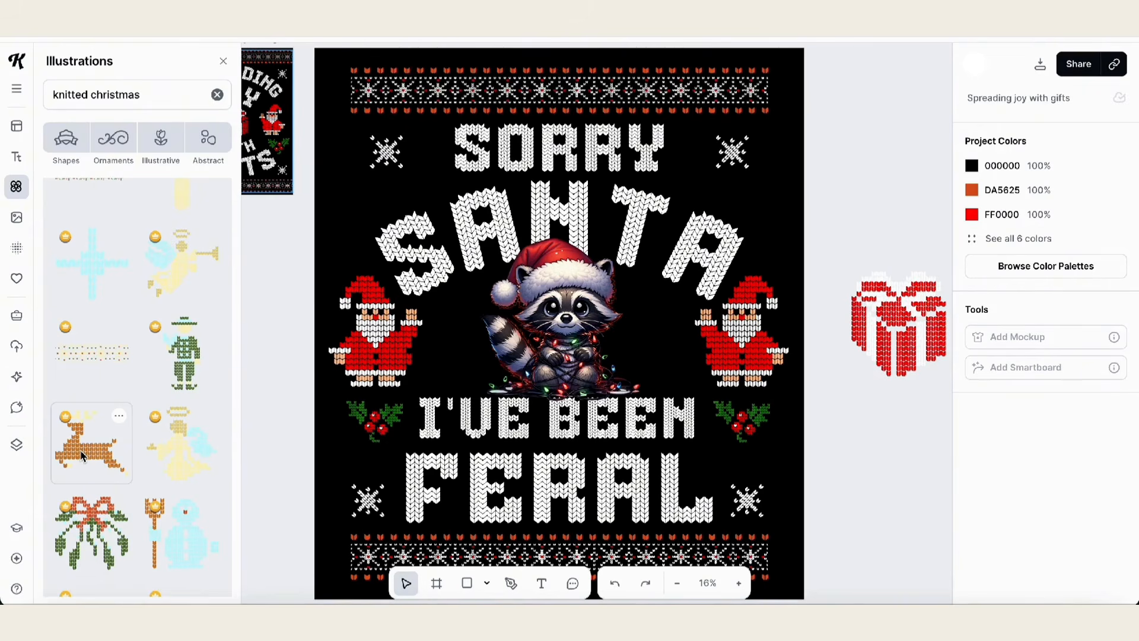
pyautogui.click(92, 441)
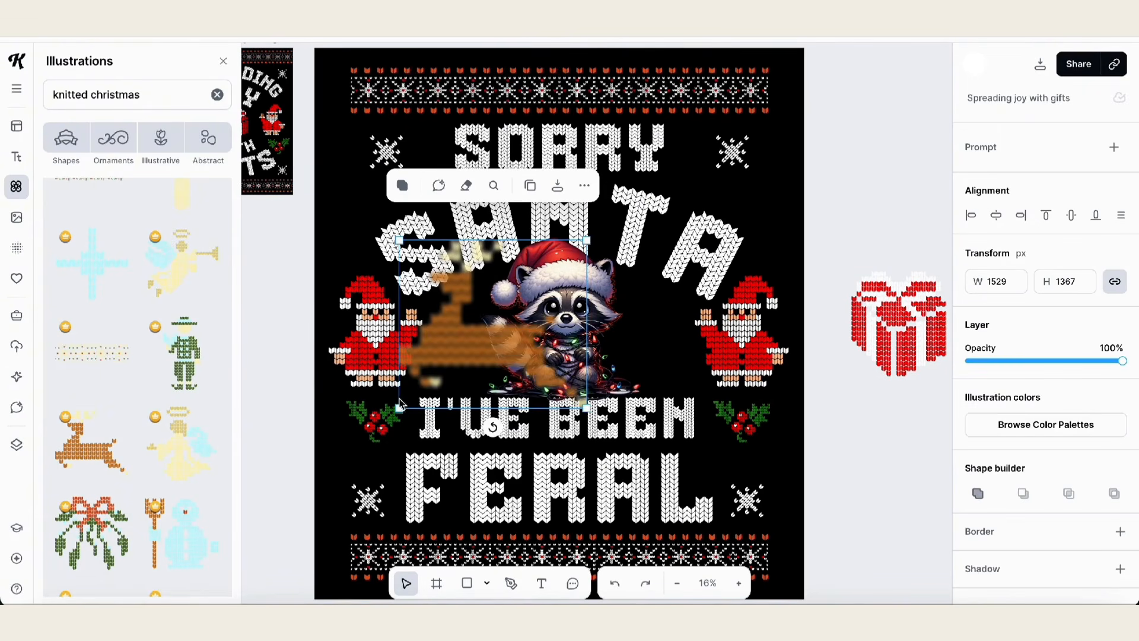
pyautogui.moveTo(401, 405); pyautogui.dragTo(753, 205)
pyautogui.click(878, 190)
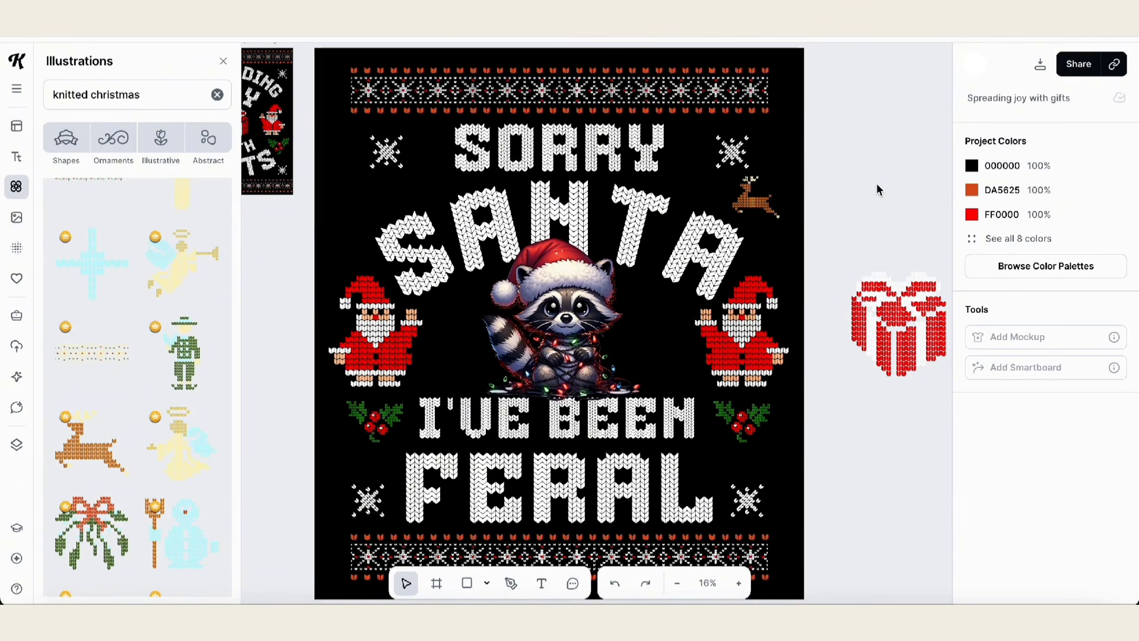
# - Duplicate the reindeer to the opposite side of the artboard beside the "S" of "SANTA" and flip the copy horizontally to mirror the original
pyautogui.click(747, 207)
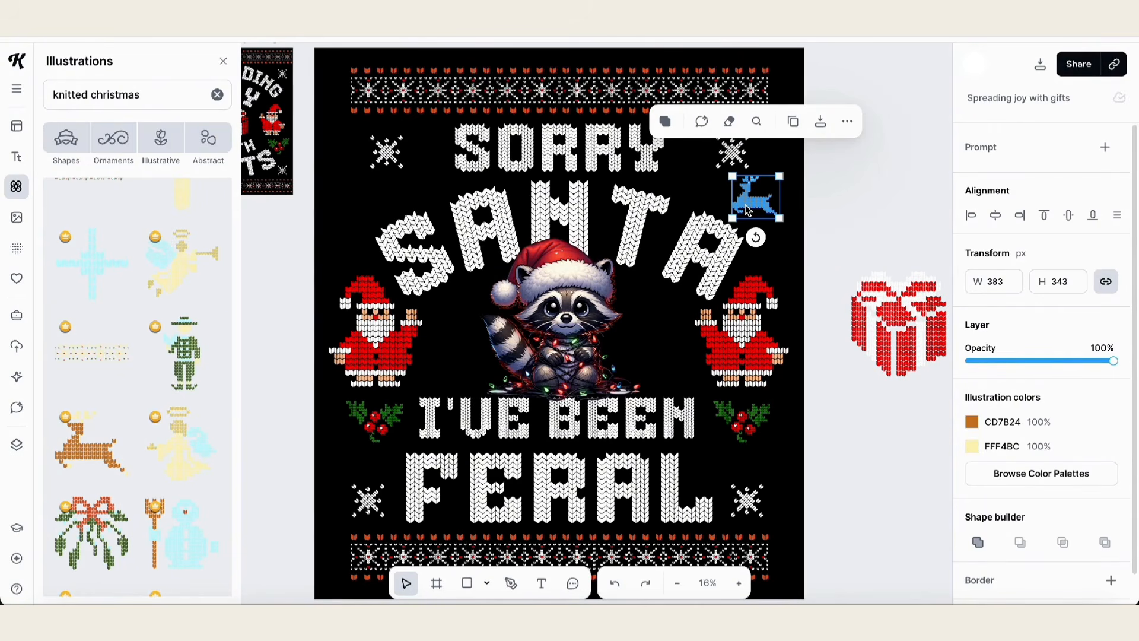
pyautogui.hotkey('ctrl', 'v')
pyautogui.moveTo(747, 207); pyautogui.dragTo(348, 204)
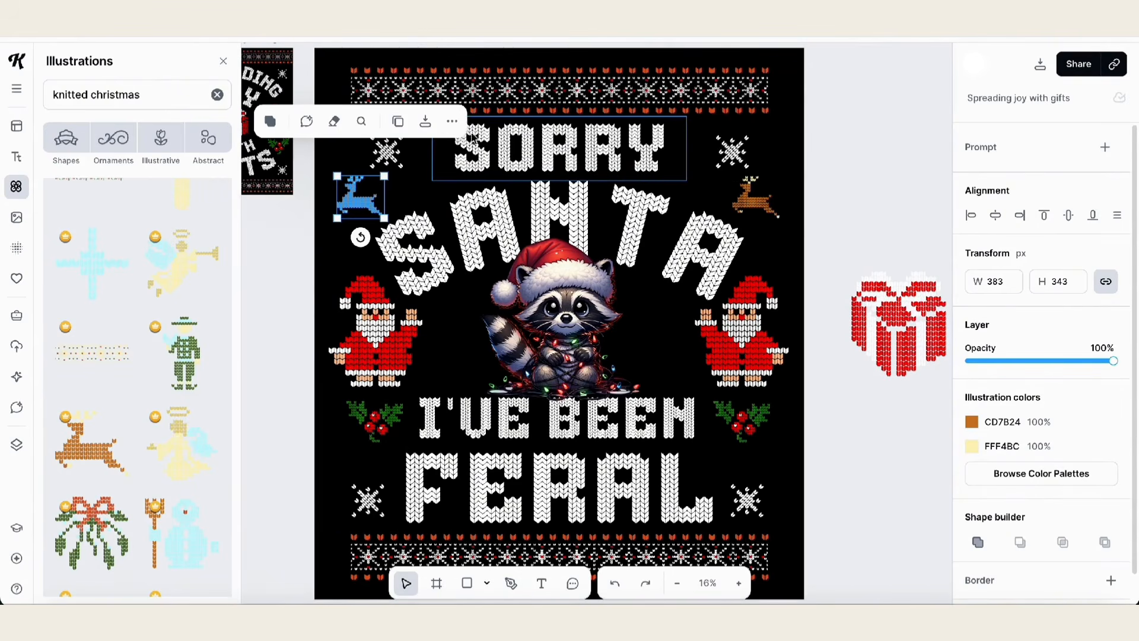
pyautogui.click(453, 121)
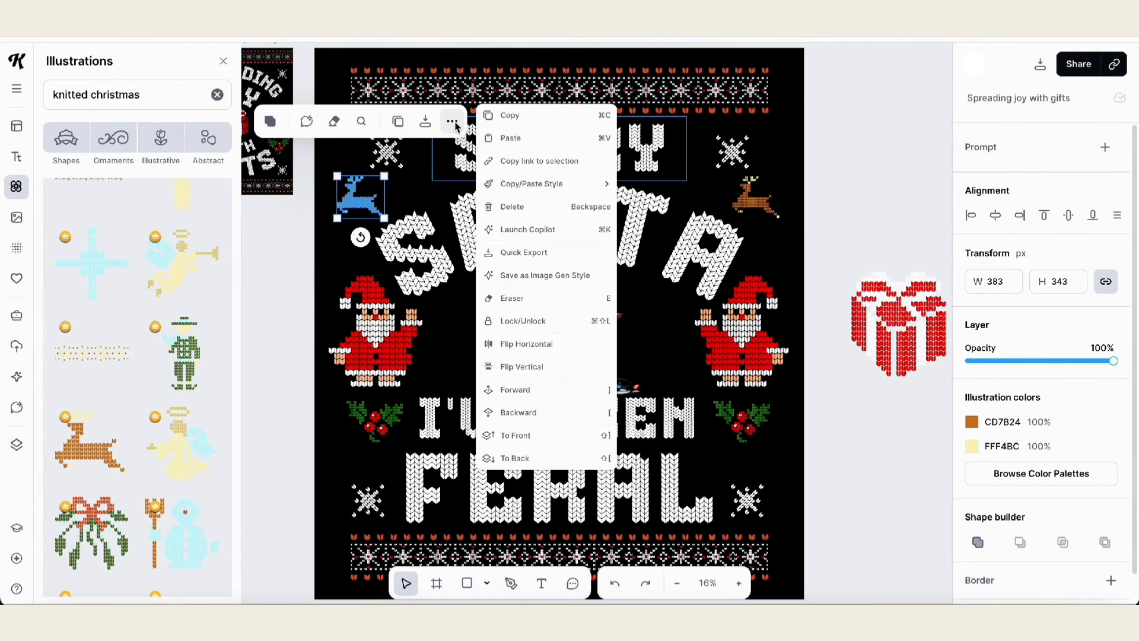
pyautogui.click(523, 345)
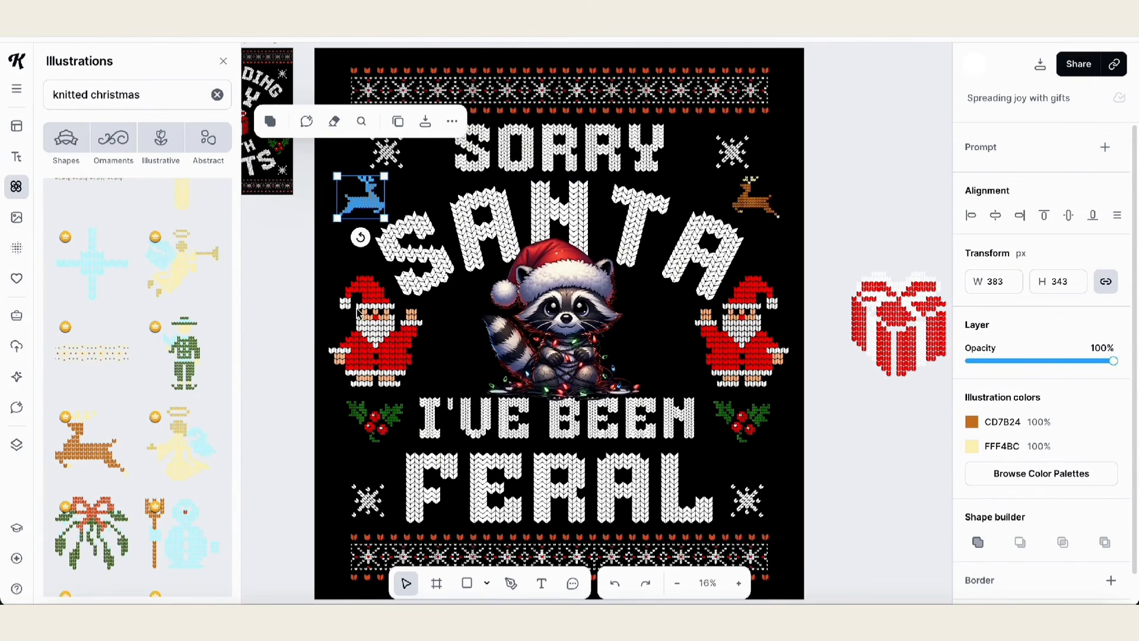
pyautogui.click(273, 307)
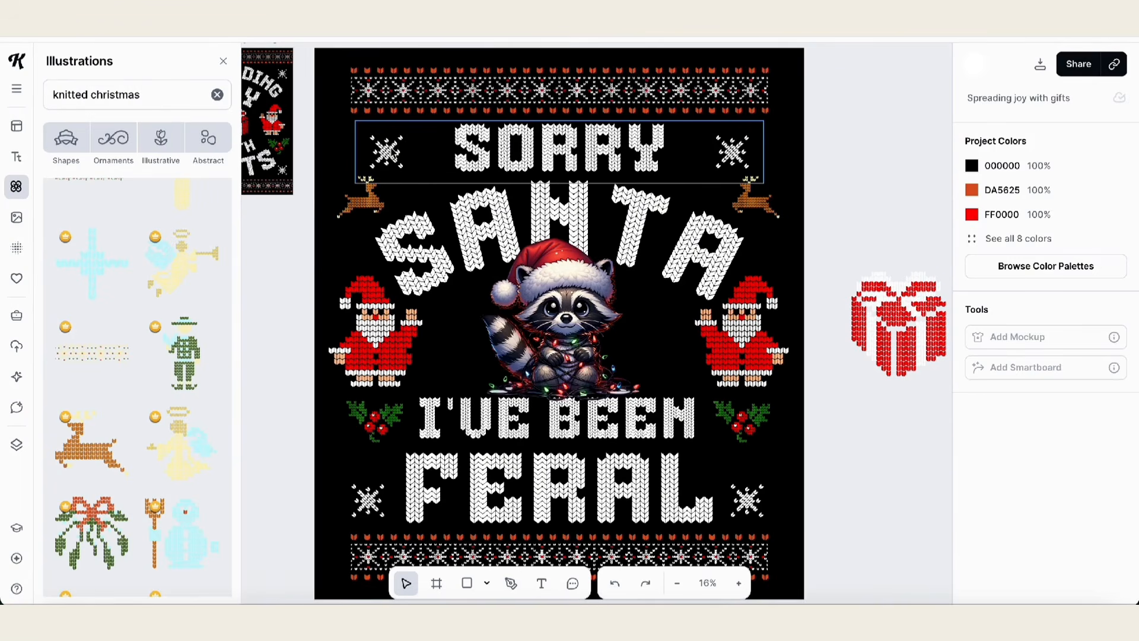
# - Ungroup the two snowflakes flanking "SORRY" and move each one outward and slightly up, keeping them level
pyautogui.click(388, 149)
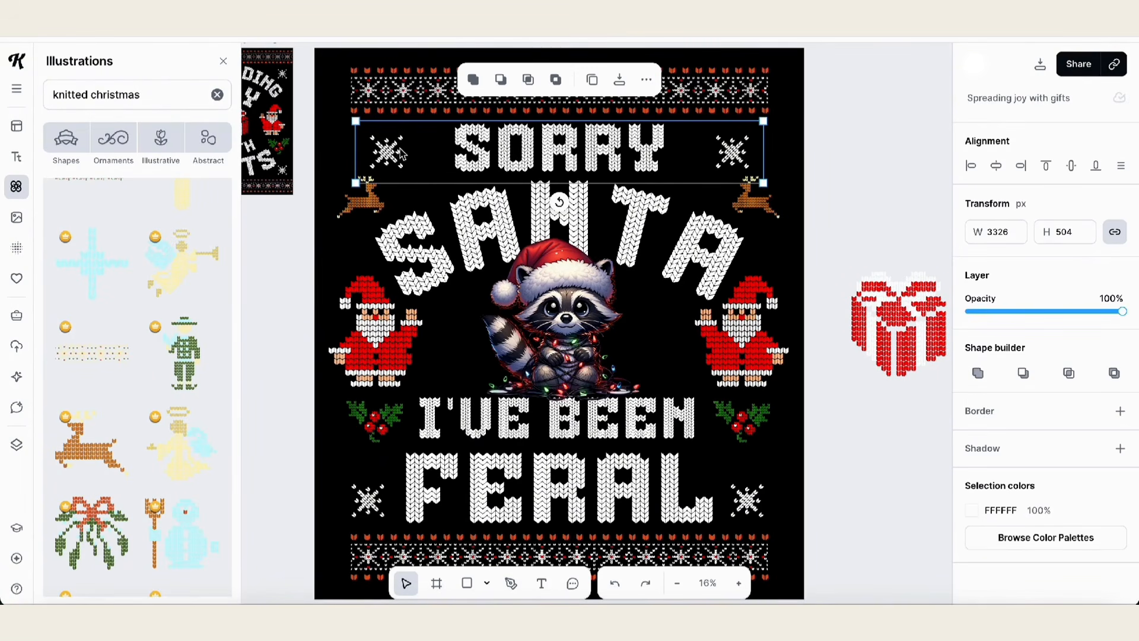
pyautogui.click(646, 78)
pyautogui.click(714, 169)
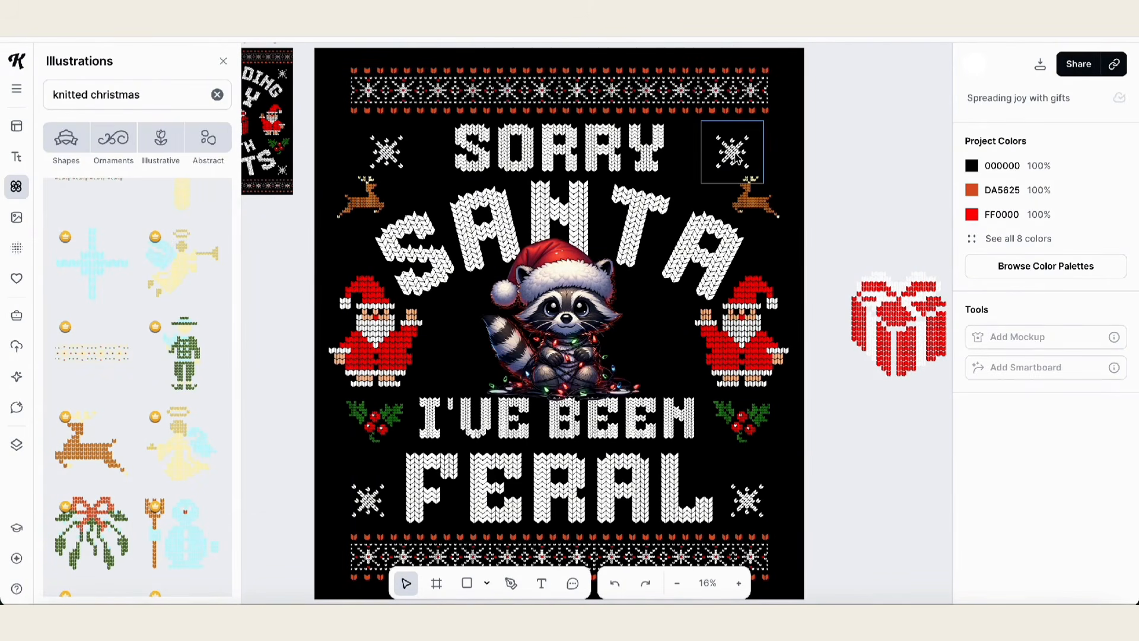
pyautogui.click(736, 156)
pyautogui.moveTo(735, 155); pyautogui.dragTo(746, 144)
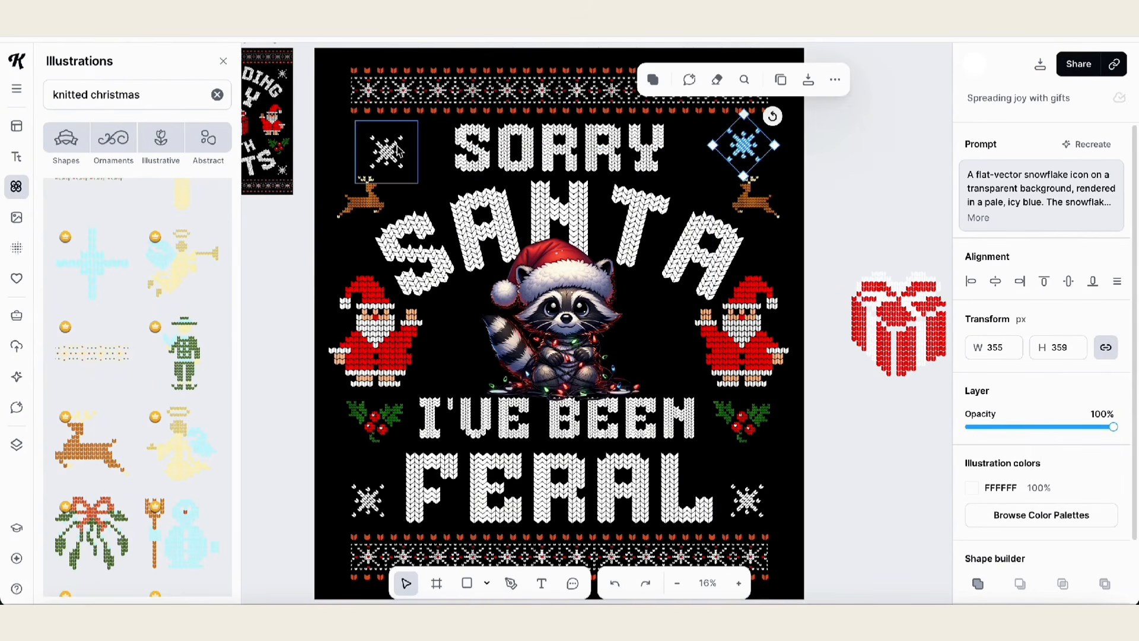
pyautogui.moveTo(386, 152); pyautogui.dragTo(376, 145)
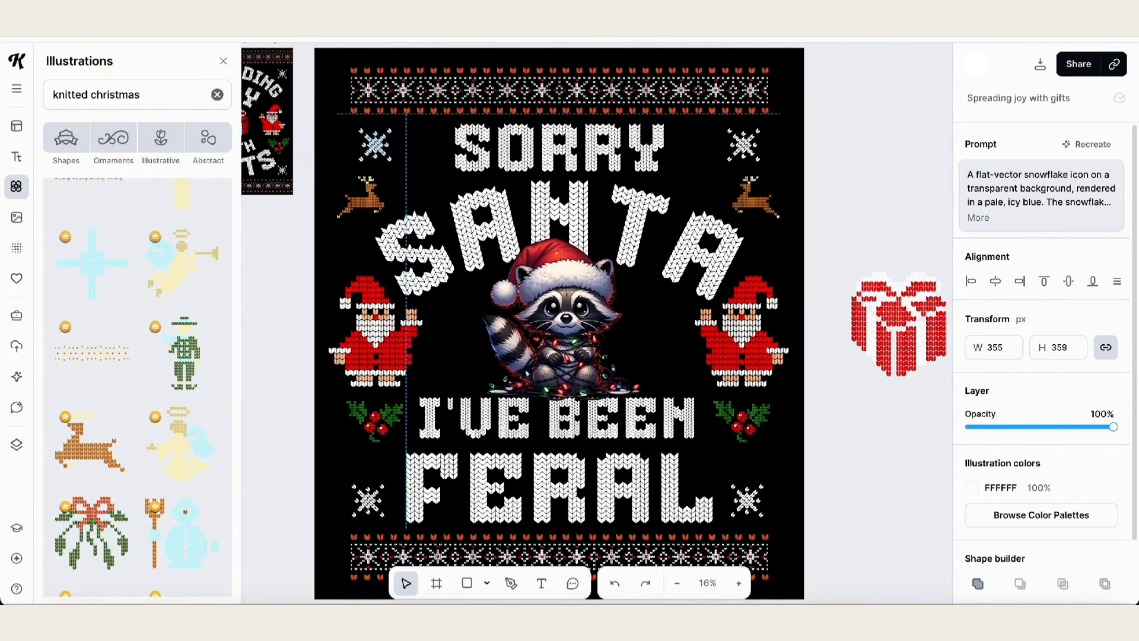
# - Shift both reindeer slightly down, keeping them level with each other and clear of the snowflakes above
pyautogui.click(352, 207)
pyautogui.moveTo(352, 206); pyautogui.dragTo(355, 206)
pyautogui.click(758, 205)
pyautogui.moveTo(758, 204); pyautogui.dragTo(758, 204)
pyautogui.click(860, 200)
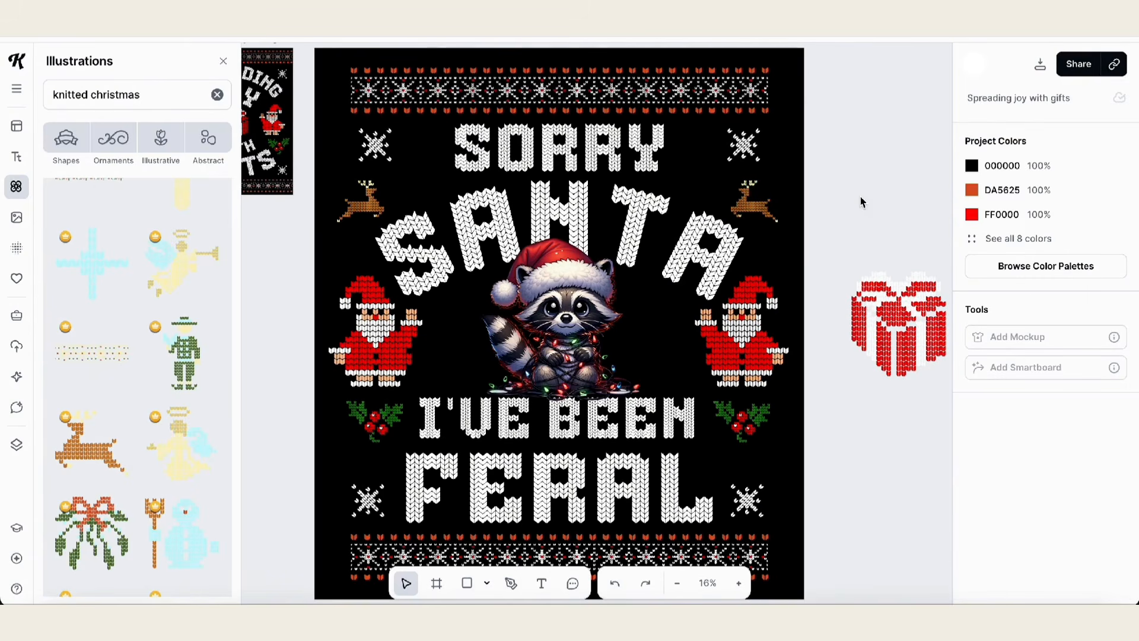
# - Add two copies of the snowflake, one on each side in the gap between "SORRY" and the arched "SANTA", mirrored in position
pyautogui.scroll(-1, 861, 202)
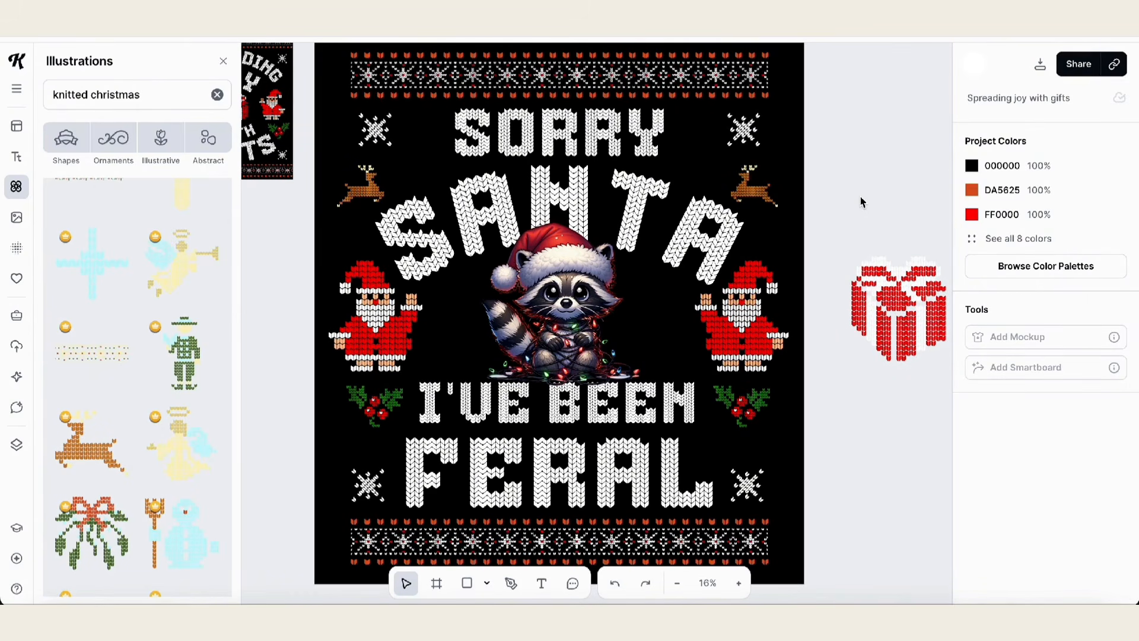
pyautogui.scroll(2, 861, 201)
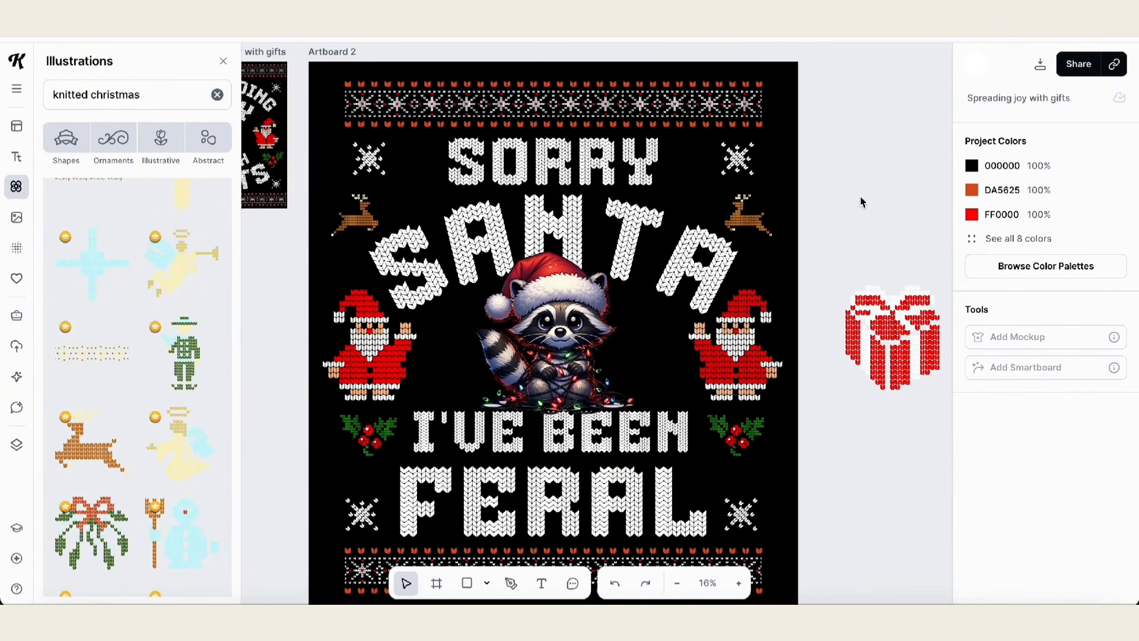
pyautogui.scroll(-1, 862, 203)
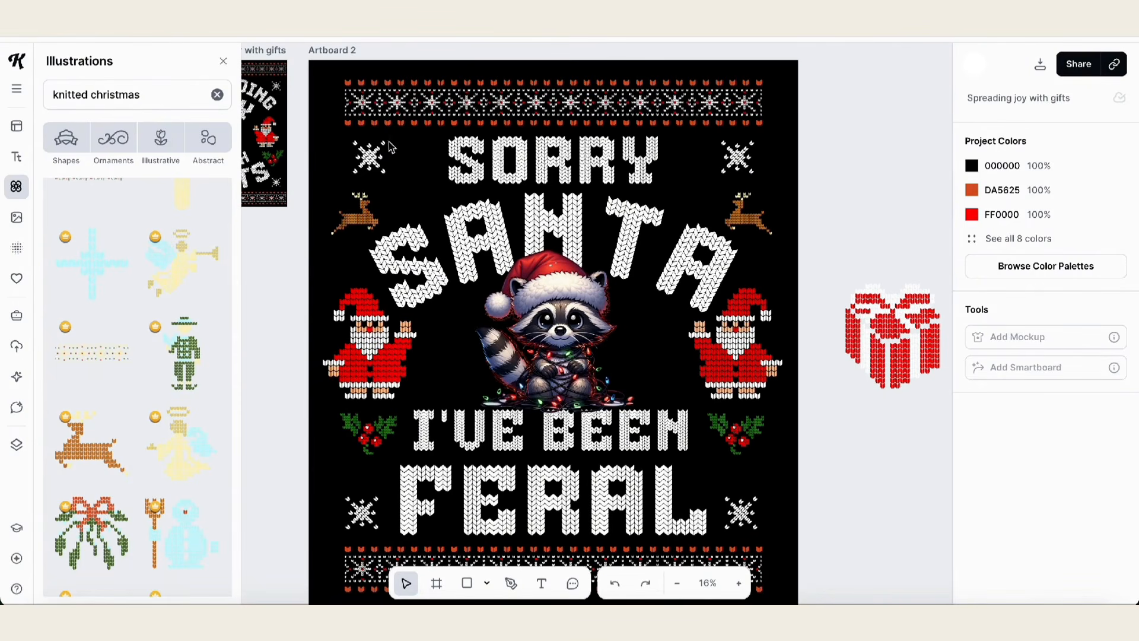
pyautogui.click(374, 158)
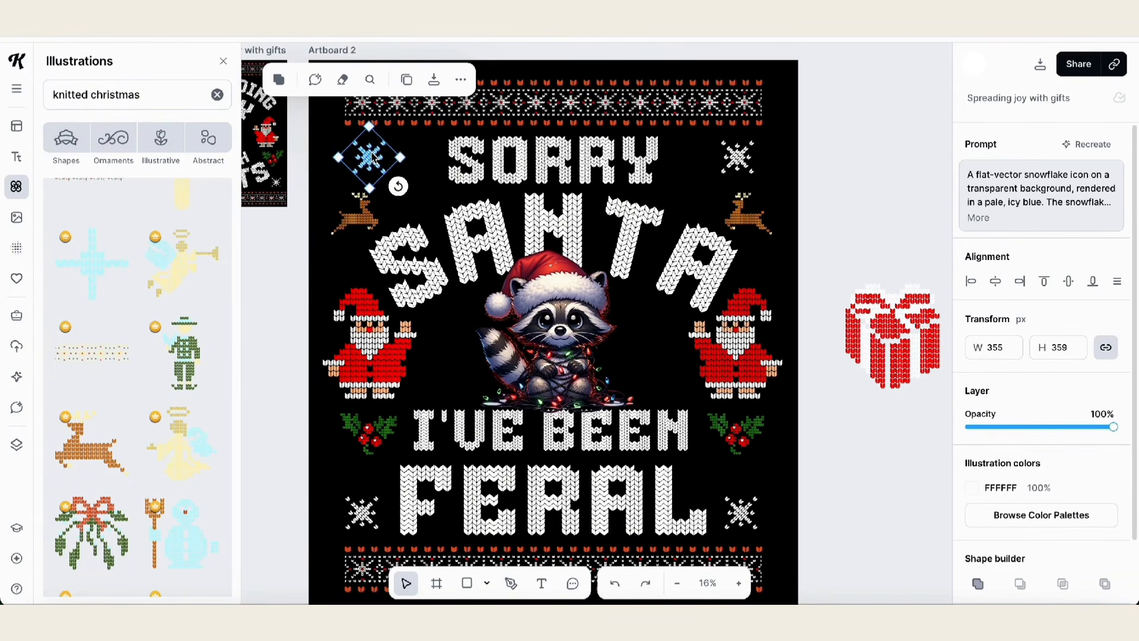
pyautogui.hotkey('ctrl', 'v')
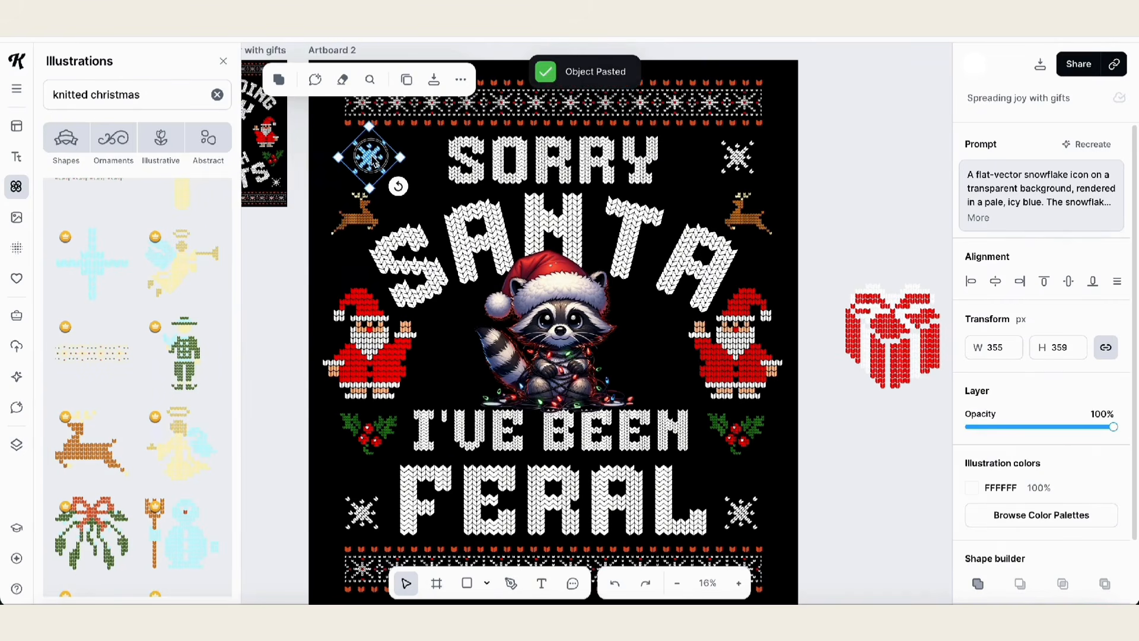
pyautogui.moveTo(374, 158); pyautogui.dragTo(412, 186)
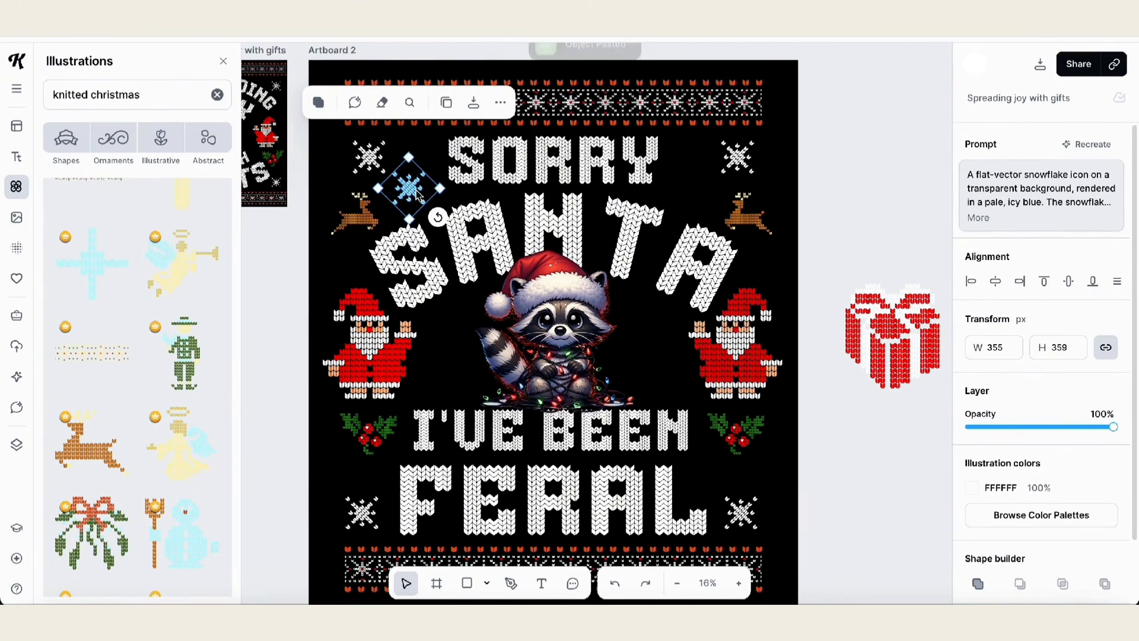
pyautogui.hotkey('ctrl', 'v')
pyautogui.moveTo(418, 194); pyautogui.dragTo(700, 190)
pyautogui.click(866, 175)
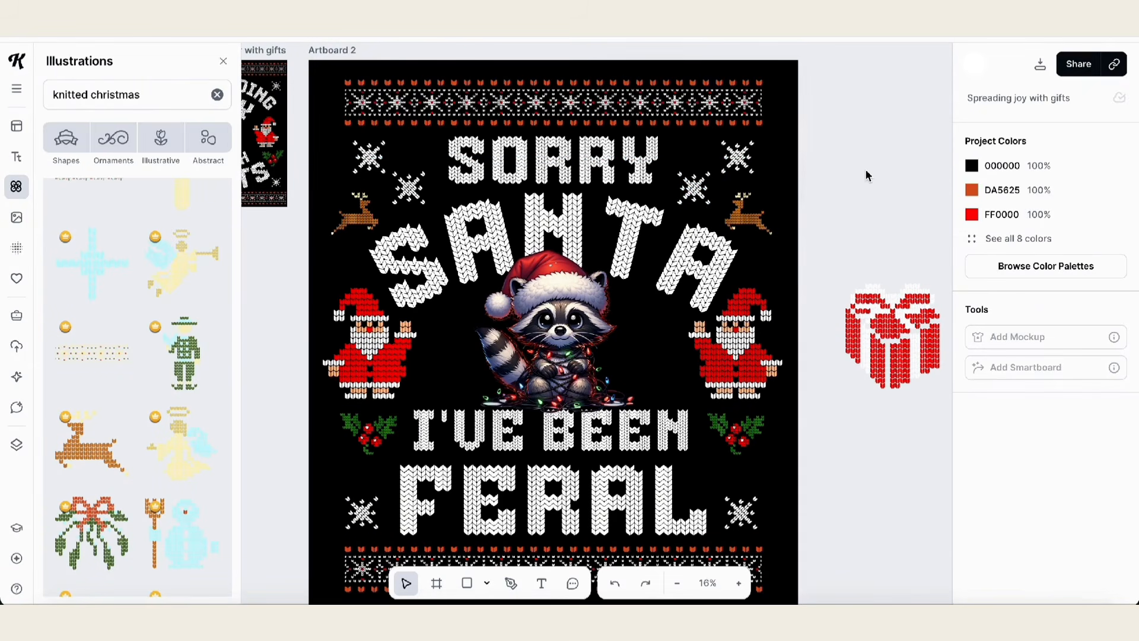
# - Examine the overall layout and balance of the sweater design, both zoomed out and close up
pyautogui.scroll(-1, 866, 175)
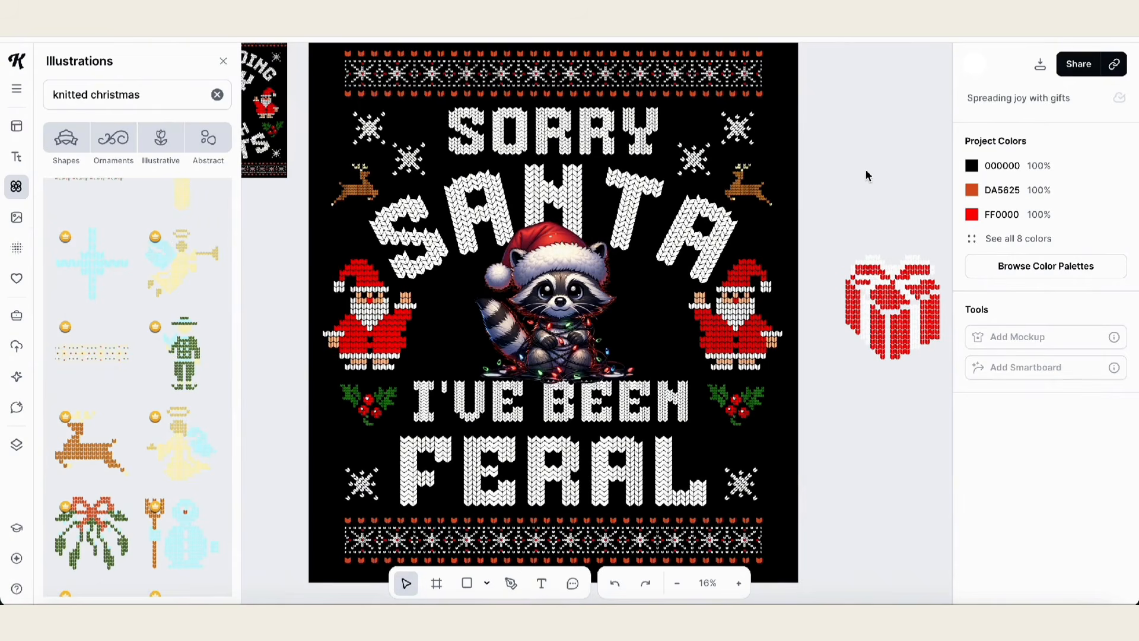
pyautogui.scroll(-1, 866, 175)
pyautogui.scroll(1, 867, 175)
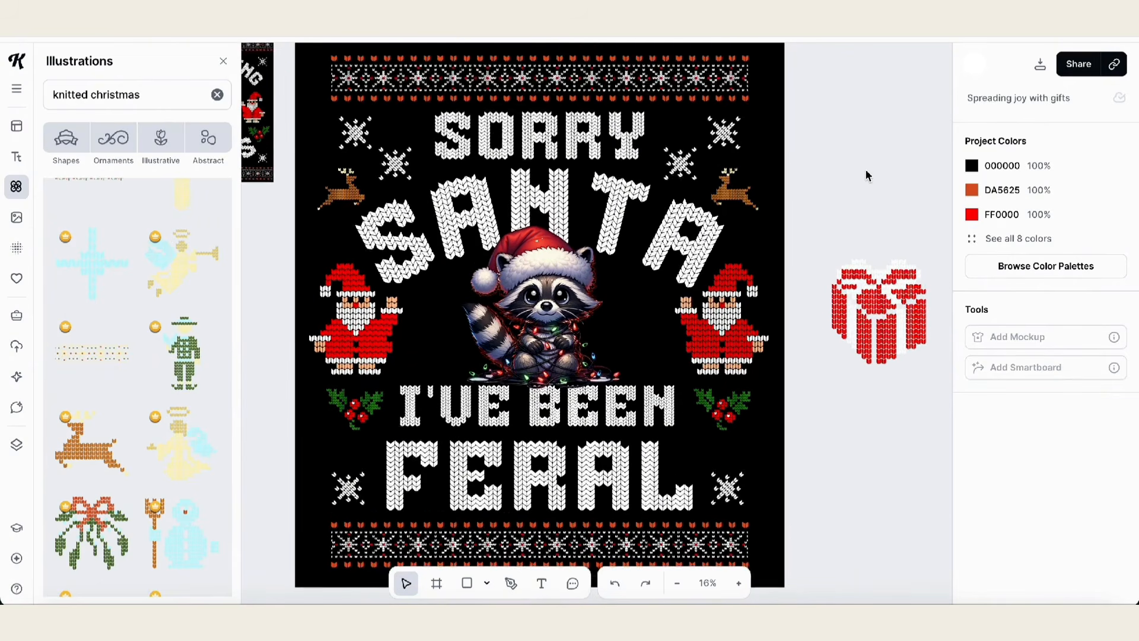
pyautogui.scroll(1, 866, 175)
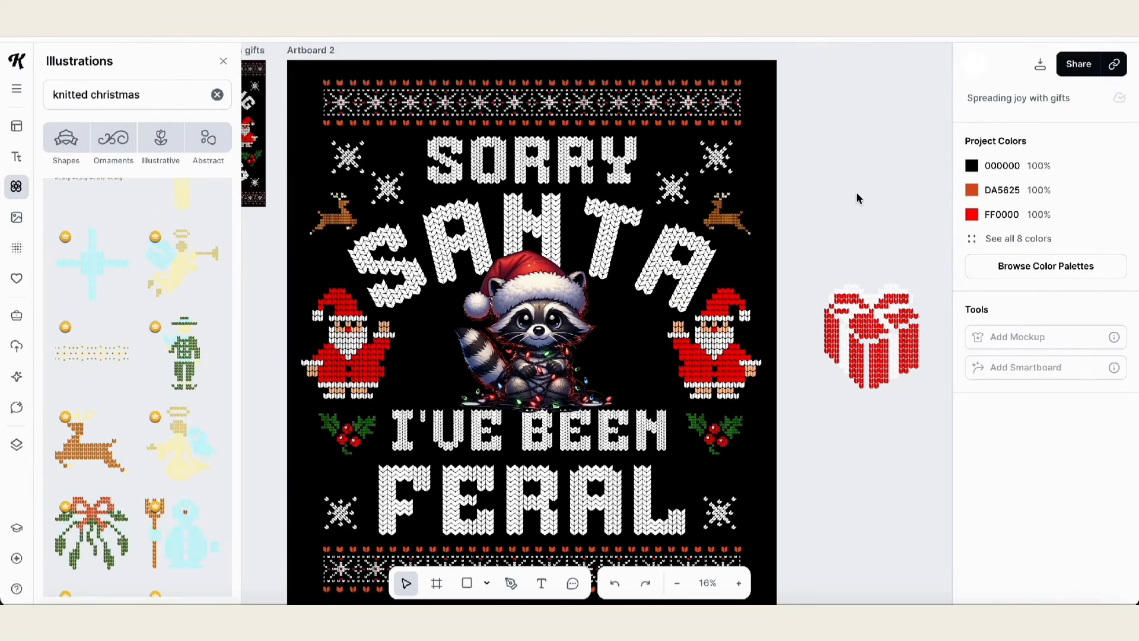
pyautogui.scroll(-2, 847, 198)
pyautogui.hscroll(2, 847, 198)
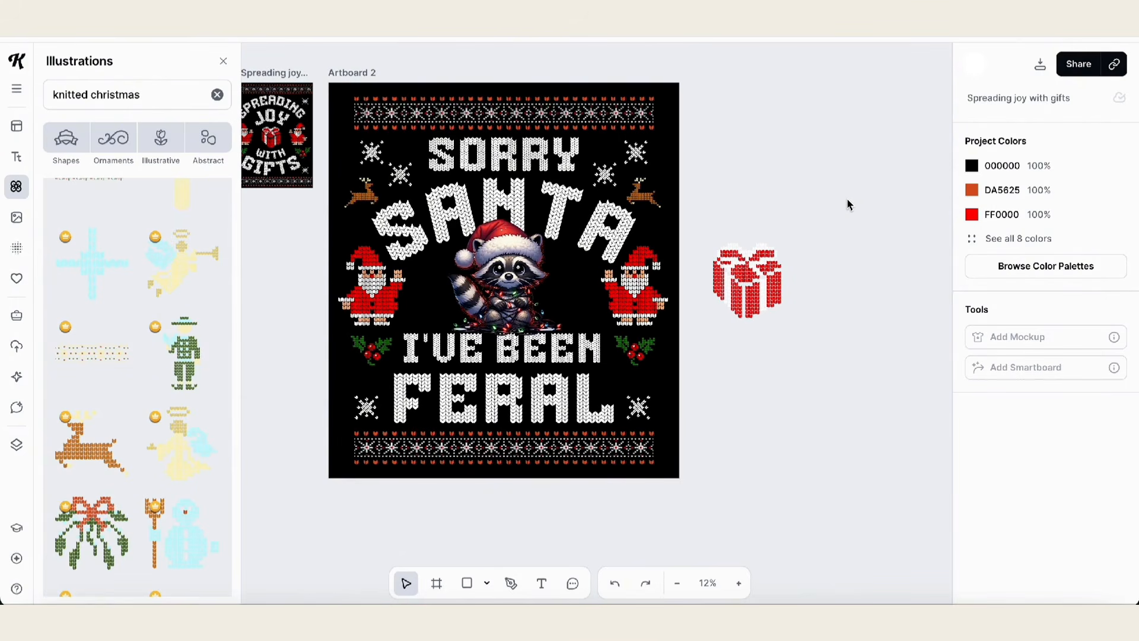
pyautogui.scroll(1, 847, 204)
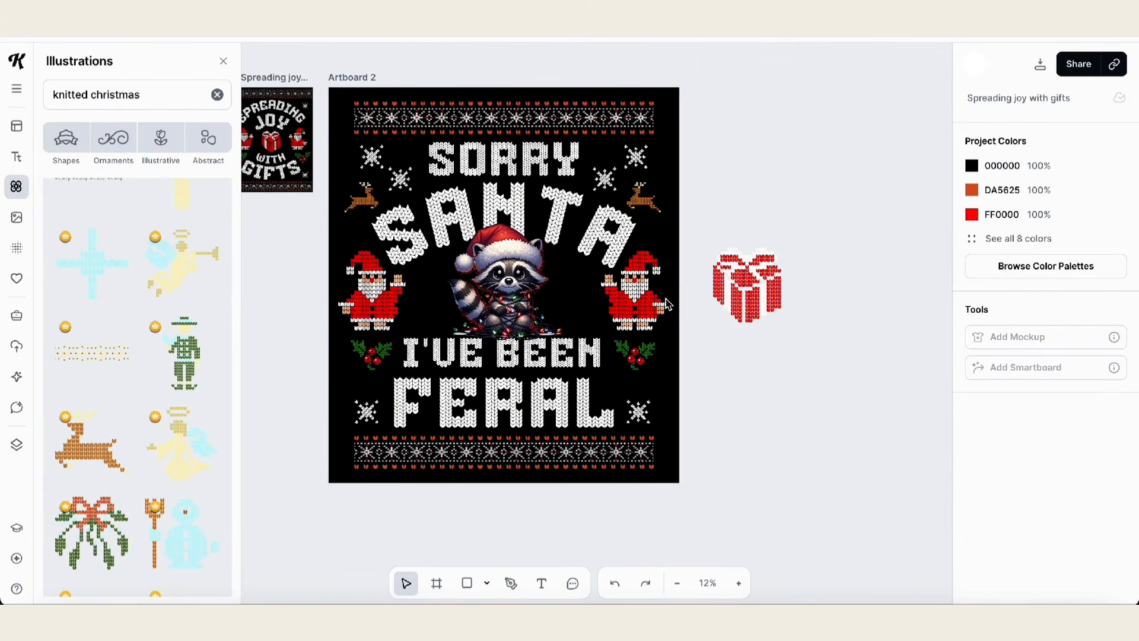
pyautogui.scroll(3, 635, 330)
pyautogui.scroll(-1, 634, 331)
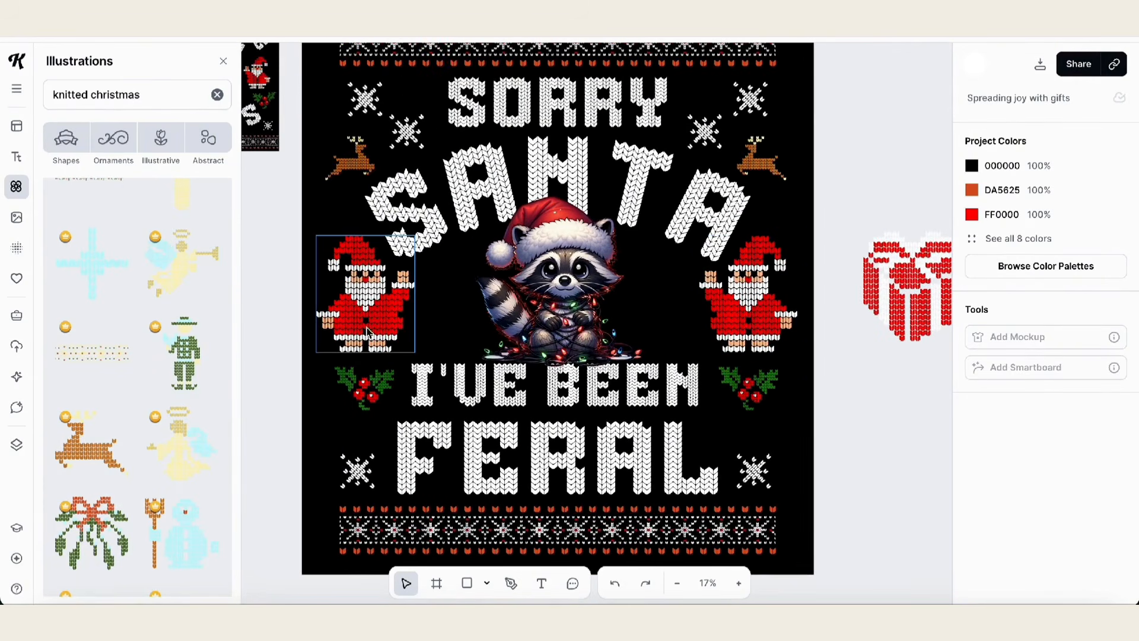
# - Shrink the Santa beside the raccoon's tail to about 591 × 701 px and nudge it slightly up and inward
pyautogui.click(360, 329)
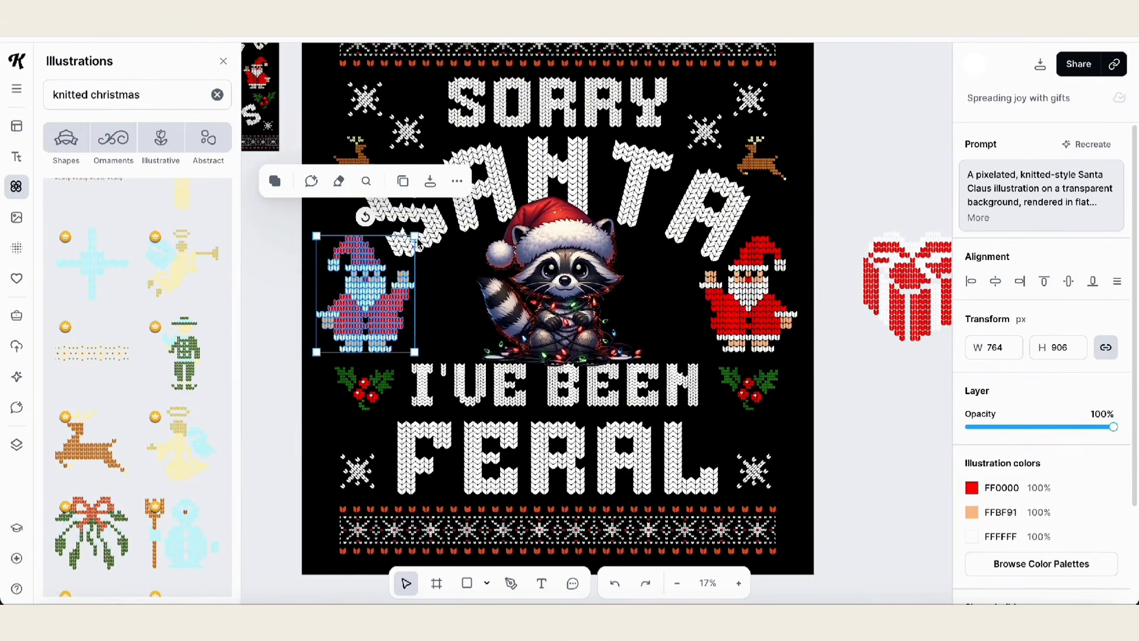
pyautogui.moveTo(415, 236); pyautogui.dragTo(396, 269)
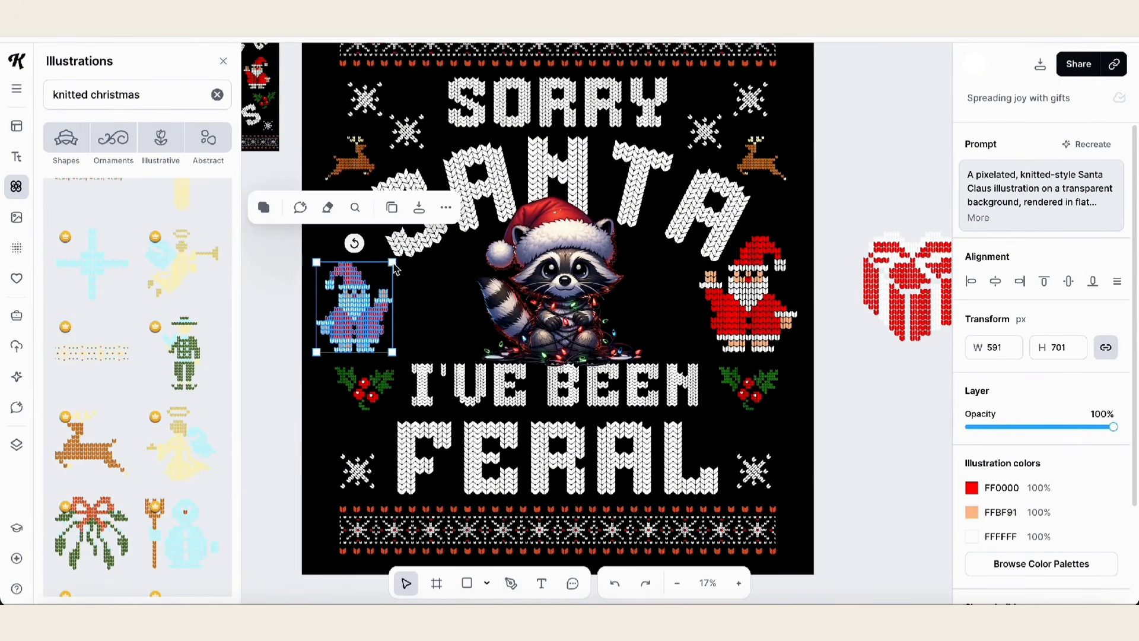
pyautogui.moveTo(350, 332); pyautogui.dragTo(356, 325)
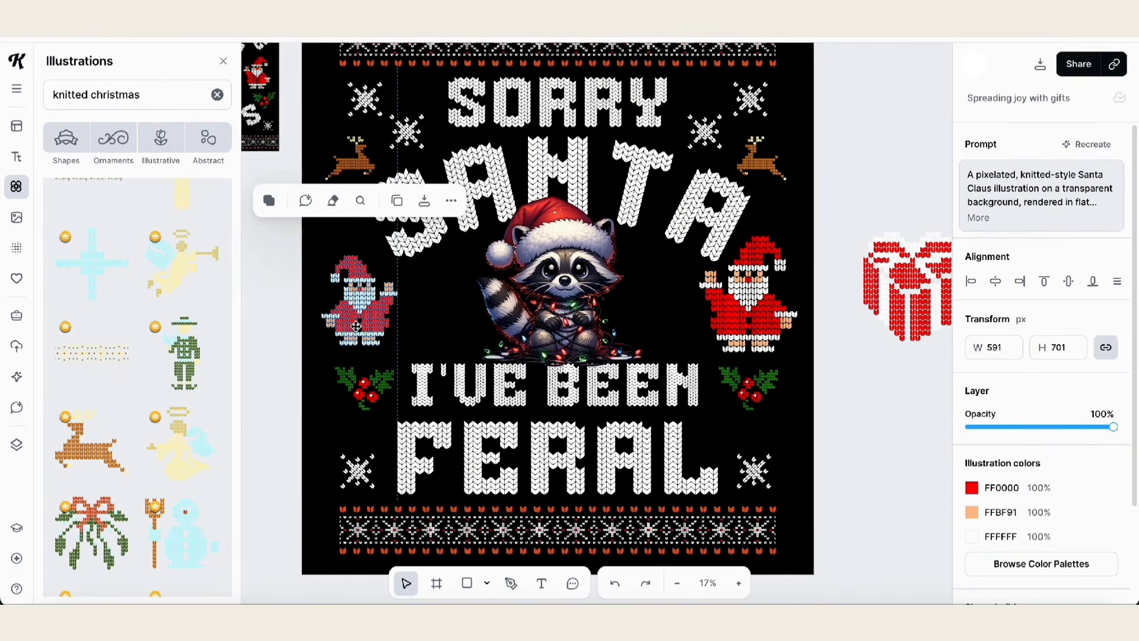
# - Replace the larger Santa opposite with a horizontally flipped copy of the smaller one, level with the original
pyautogui.click(782, 342)
pyautogui.press('Escape')
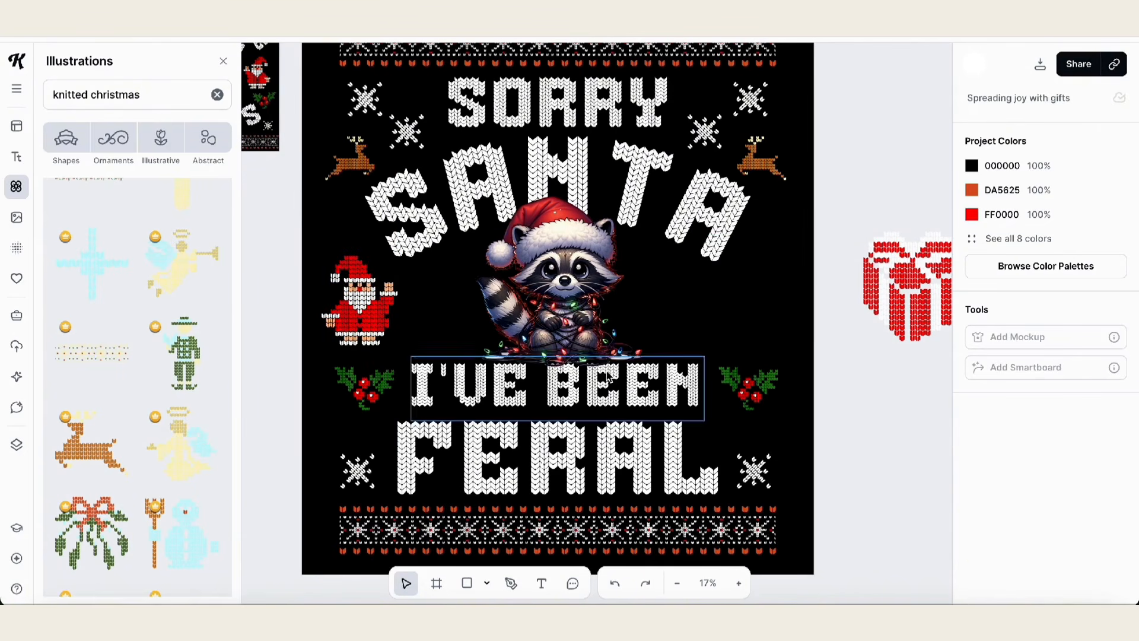
pyautogui.click(353, 323)
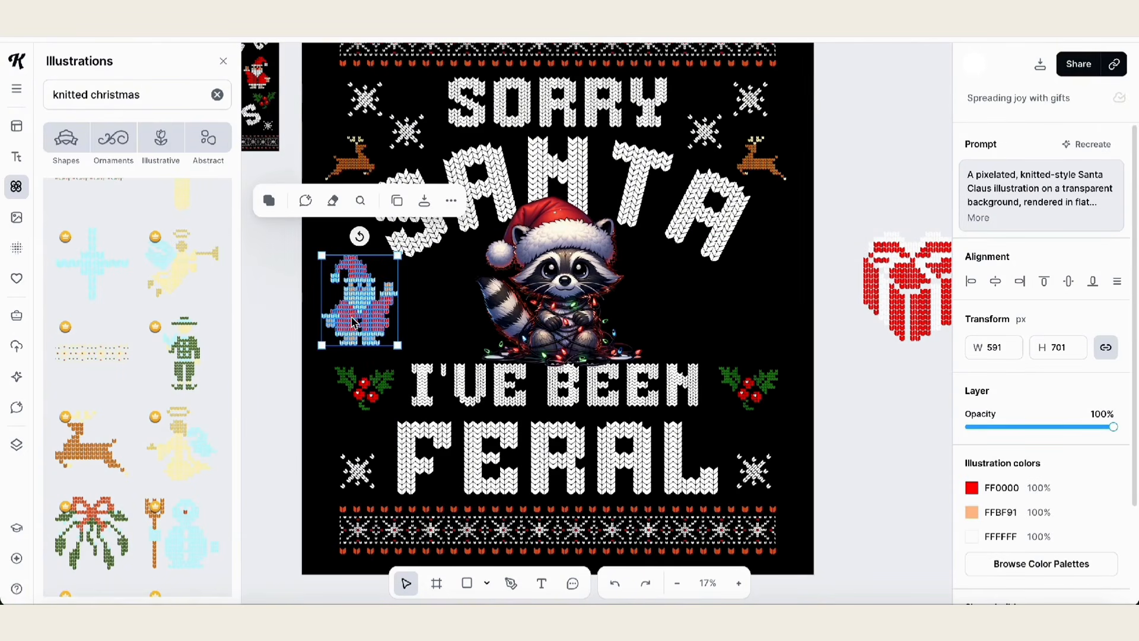
pyautogui.hotkey('ctrl', 'v')
pyautogui.moveTo(353, 323); pyautogui.dragTo(748, 320)
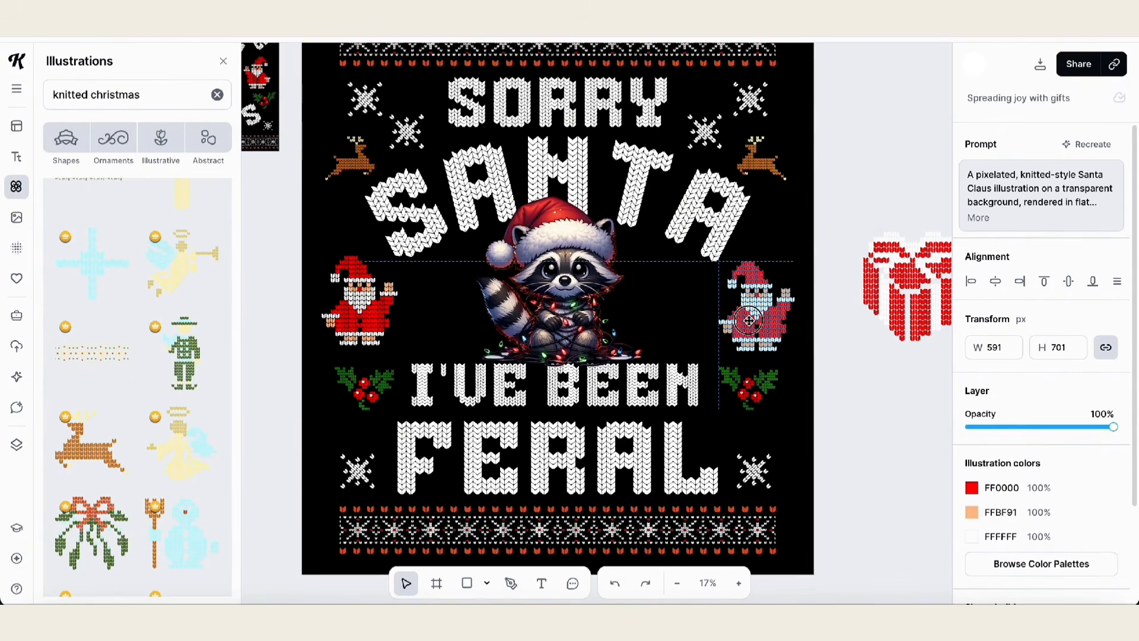
pyautogui.click(848, 207)
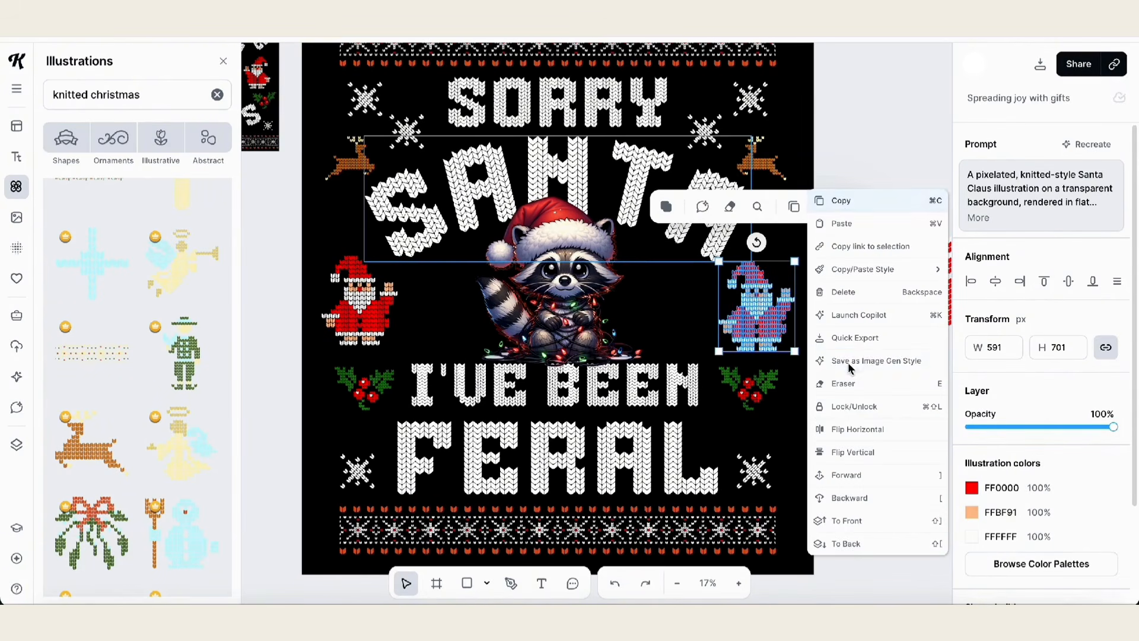
pyautogui.click(845, 435)
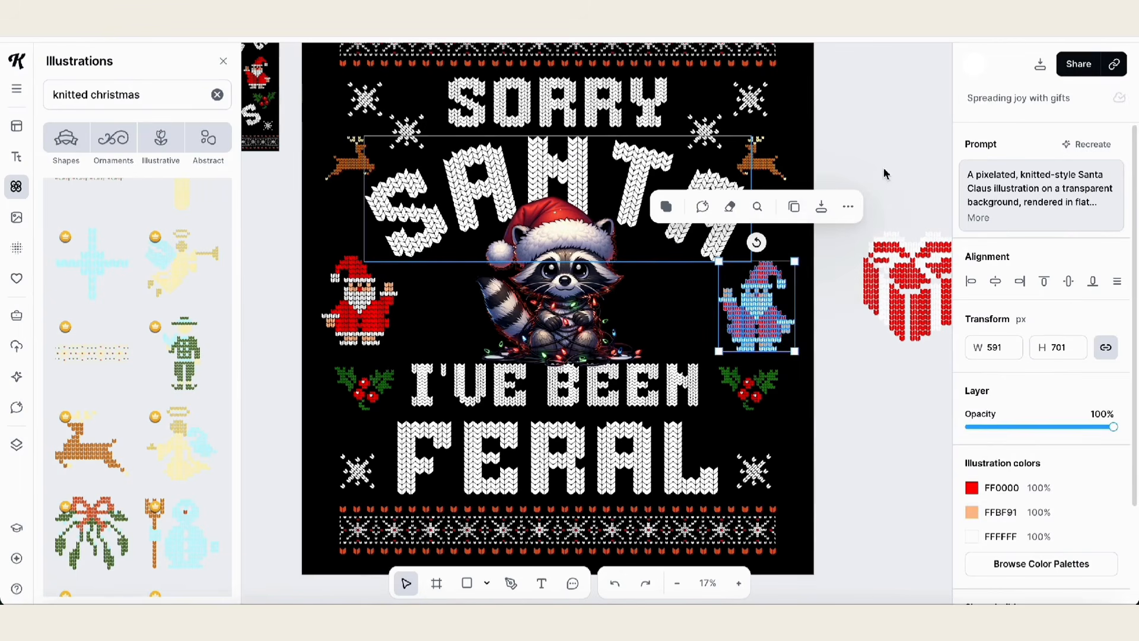
pyautogui.click(879, 187)
pyautogui.click(767, 308)
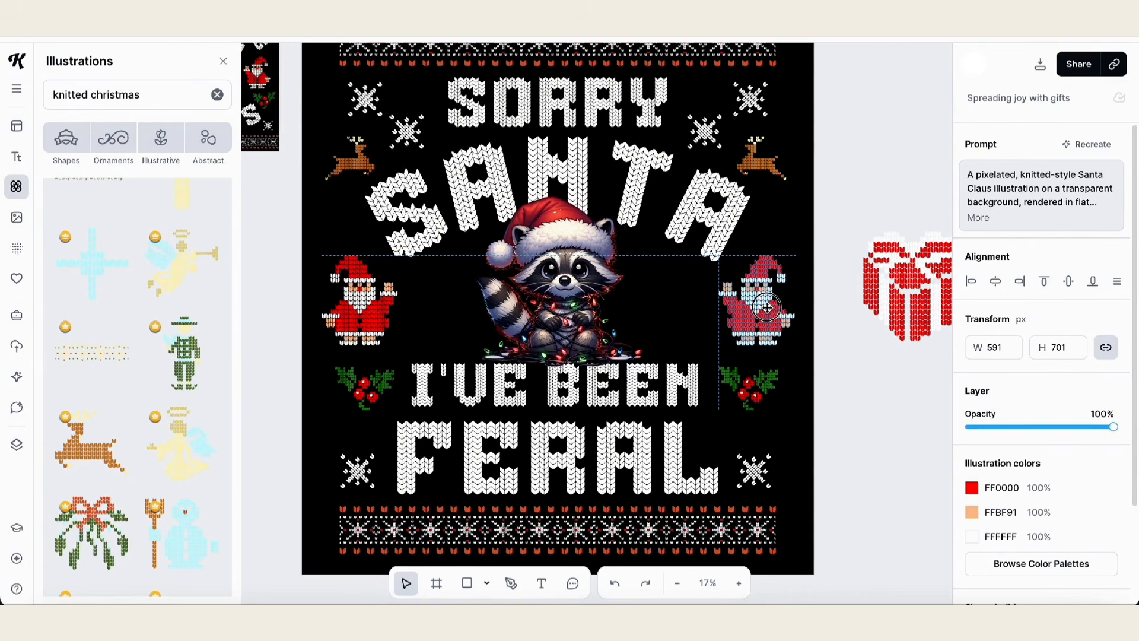
pyautogui.click(892, 156)
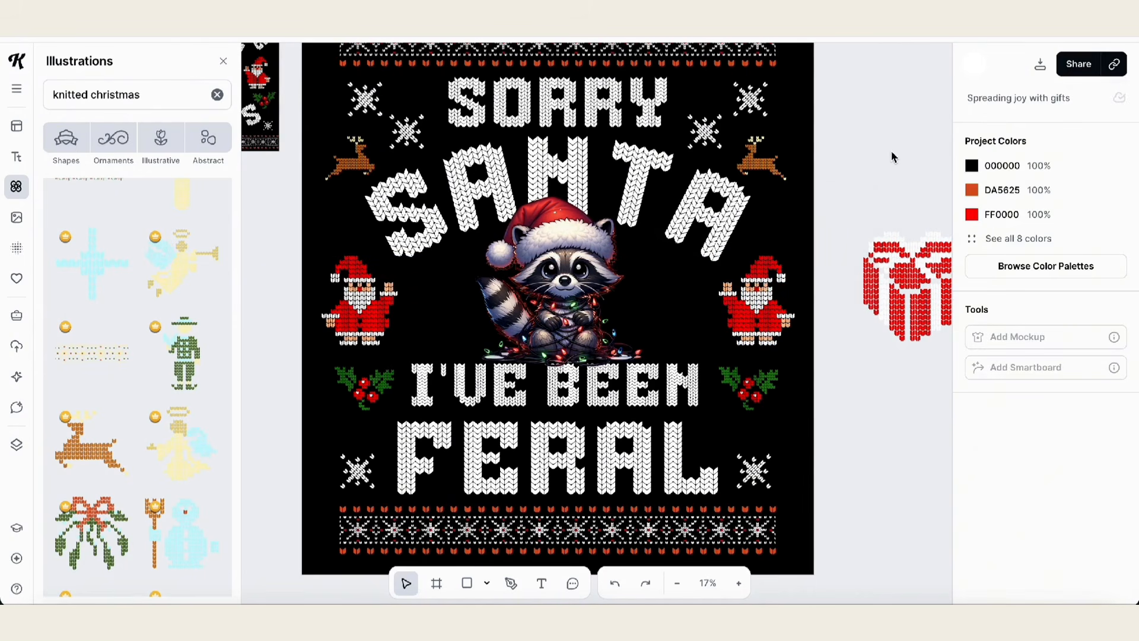
# - Enlarge the raccoon to about 1435 × 1462 px and centre it horizontally between the two Santas
pyautogui.click(531, 314)
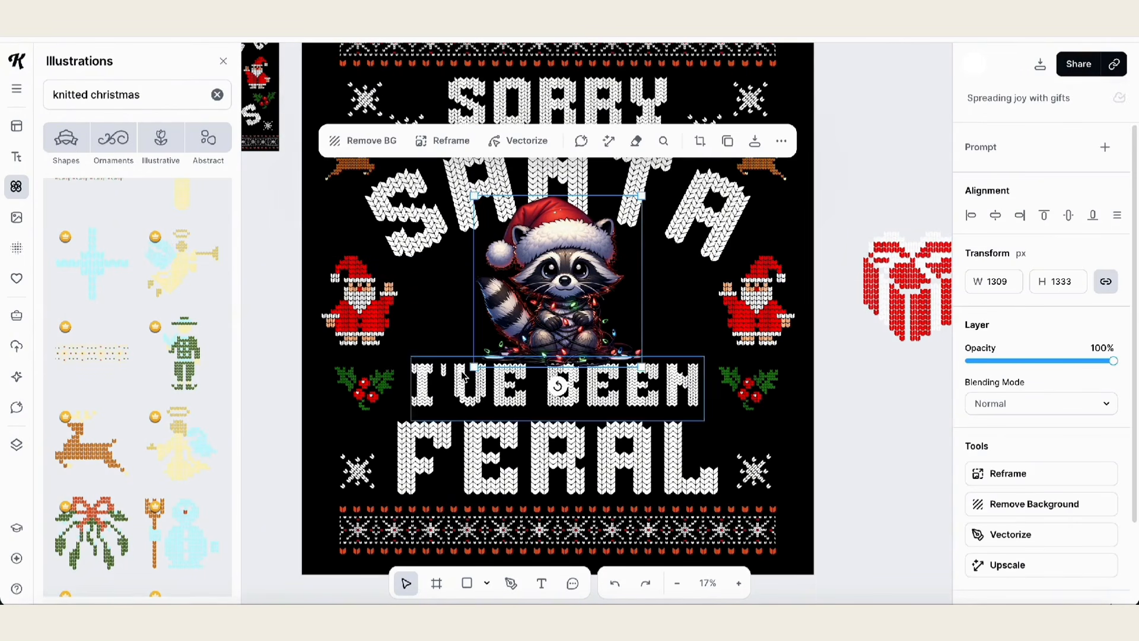
pyautogui.moveTo(475, 366); pyautogui.dragTo(458, 384)
pyautogui.moveTo(567, 304); pyautogui.dragTo(575, 302)
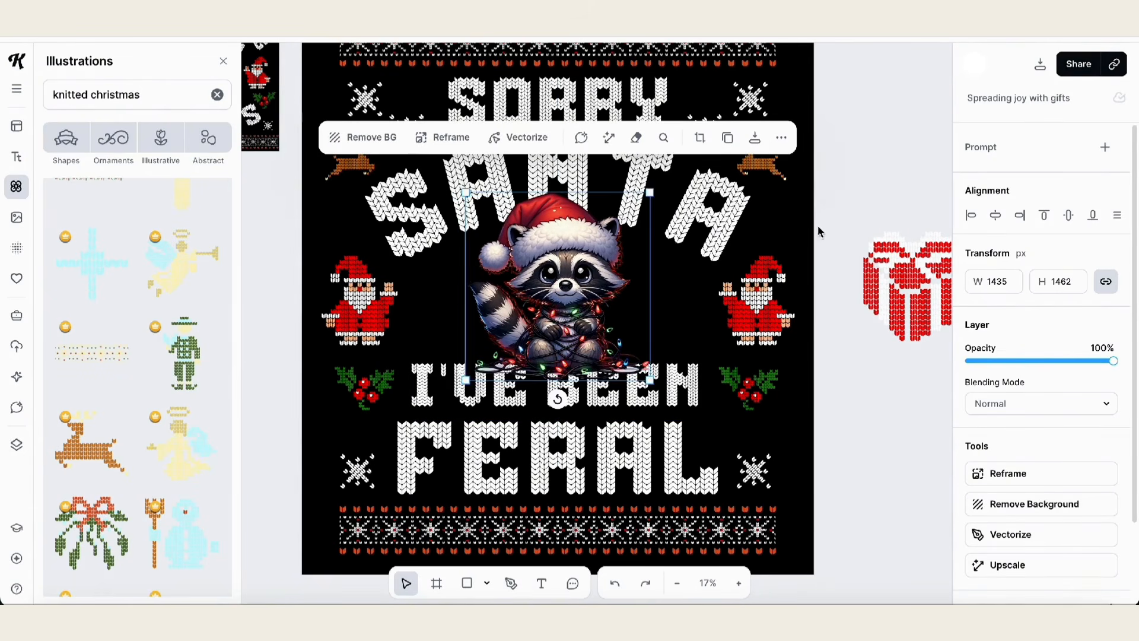
# - Nudge the "I'VE BEEN" text line slightly down, closer to "FERAL"
pyautogui.click(860, 201)
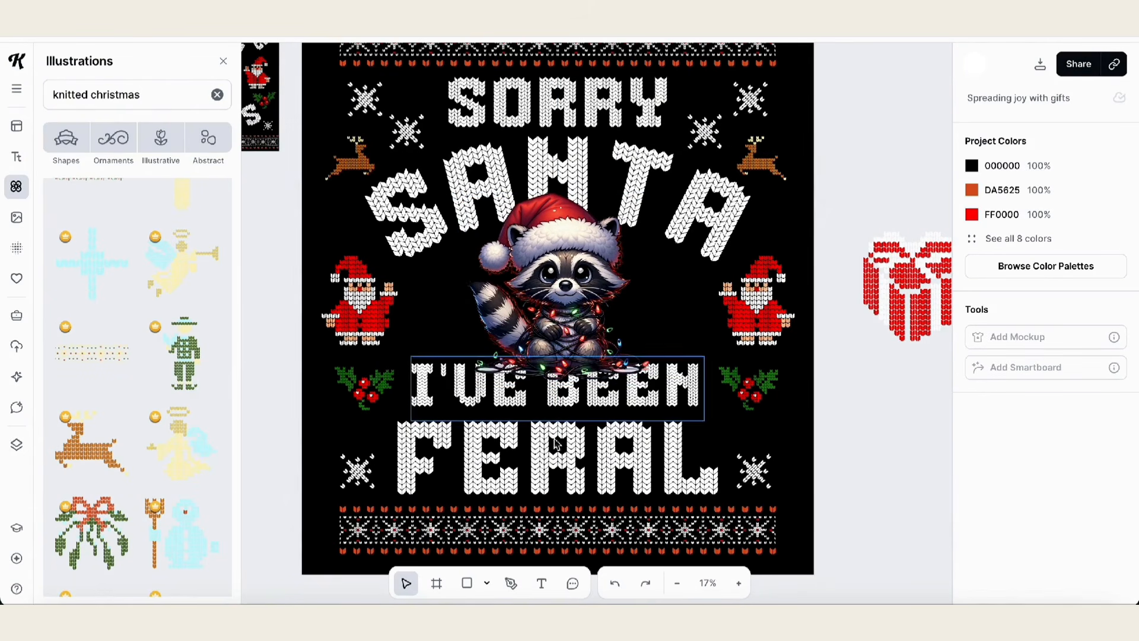
pyautogui.scroll(-1, 555, 450)
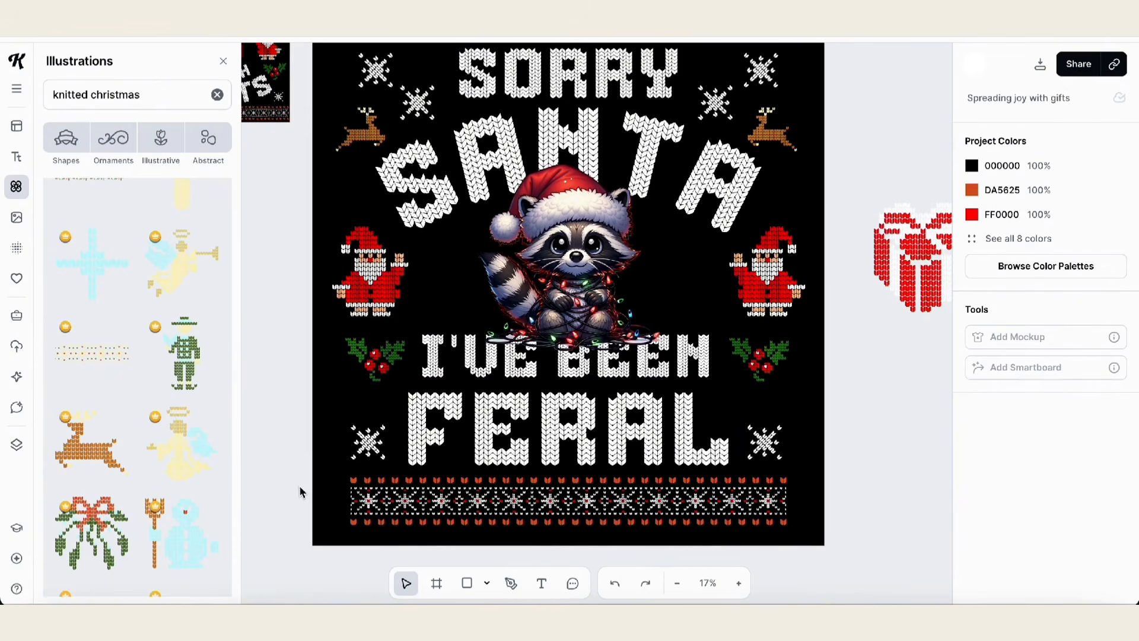
pyautogui.click(463, 363)
pyautogui.moveTo(462, 363); pyautogui.dragTo(462, 368)
pyautogui.click(896, 380)
pyautogui.scroll(3, 895, 381)
pyautogui.hscroll(2, 896, 380)
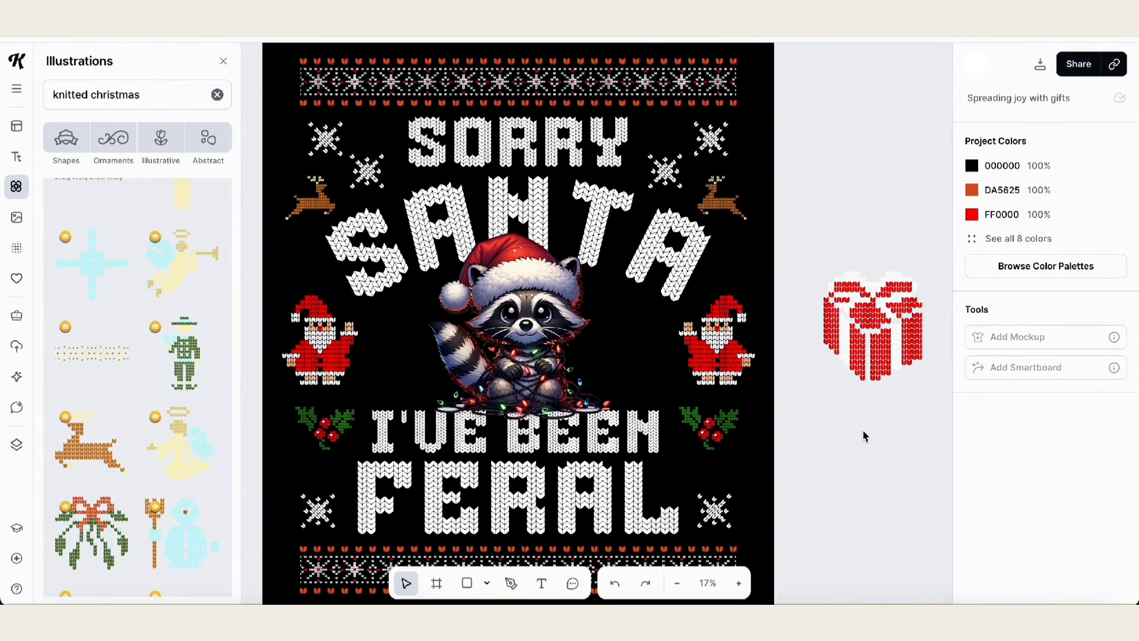
# - Place a smaller snowflake copy of about 240 × 242 px in the gap between the raccoon's tail and the Santa beside it
pyautogui.scroll(-3, 865, 436)
pyautogui.scroll(-2, 865, 436)
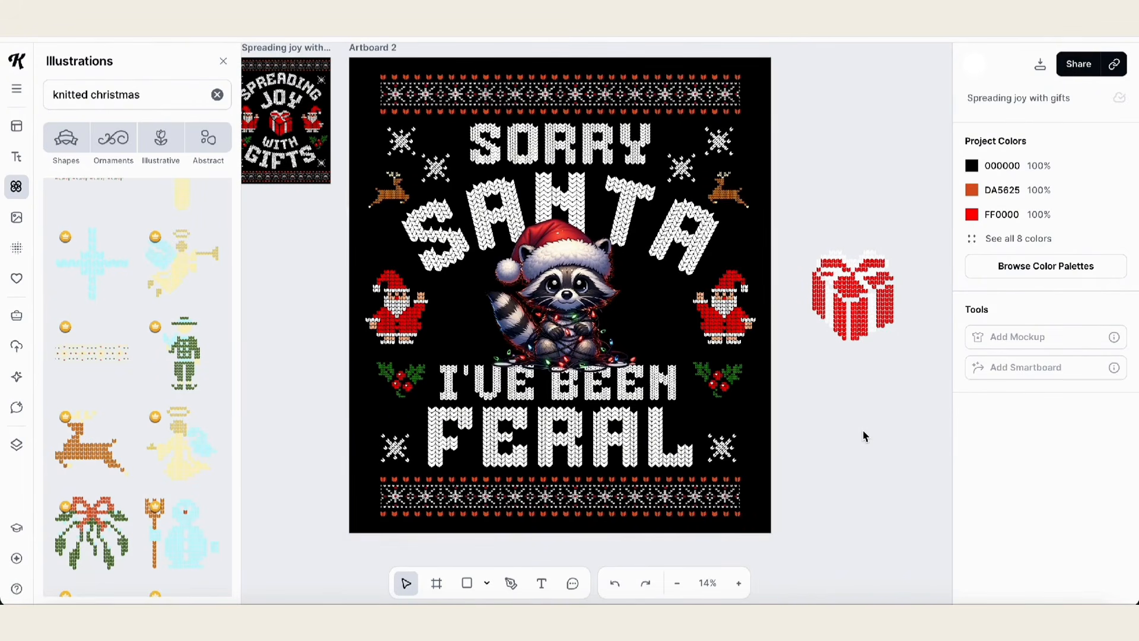
pyautogui.scroll(1, 865, 436)
pyautogui.scroll(2, 842, 407)
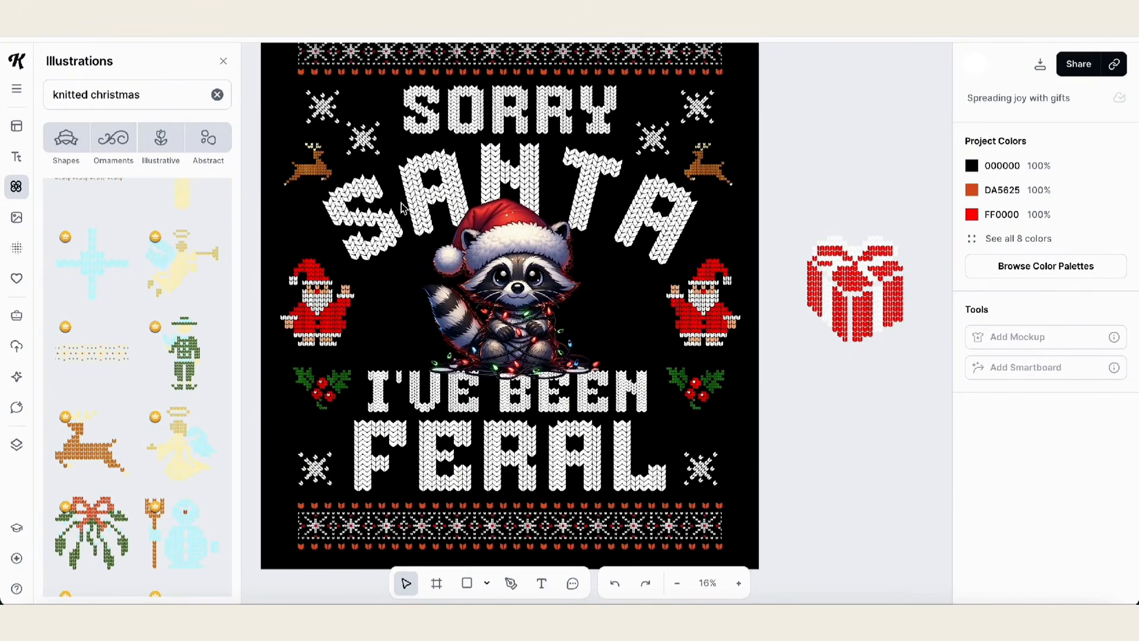
pyautogui.click(363, 142)
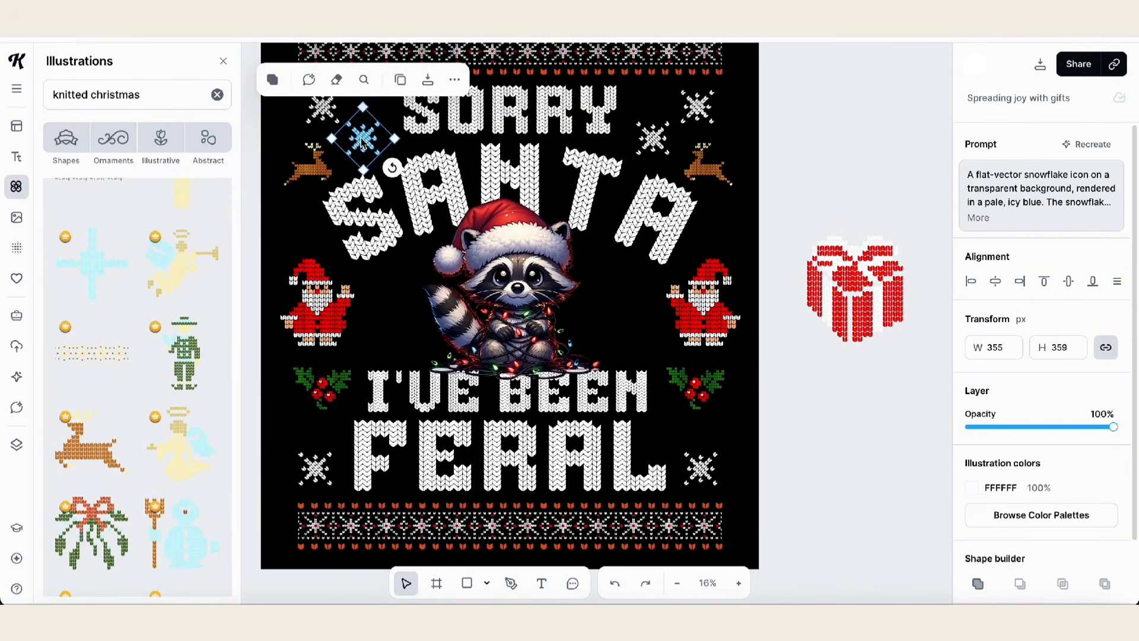
pyautogui.hotkey('ctrl', 'v')
pyautogui.moveTo(363, 142); pyautogui.dragTo(394, 330)
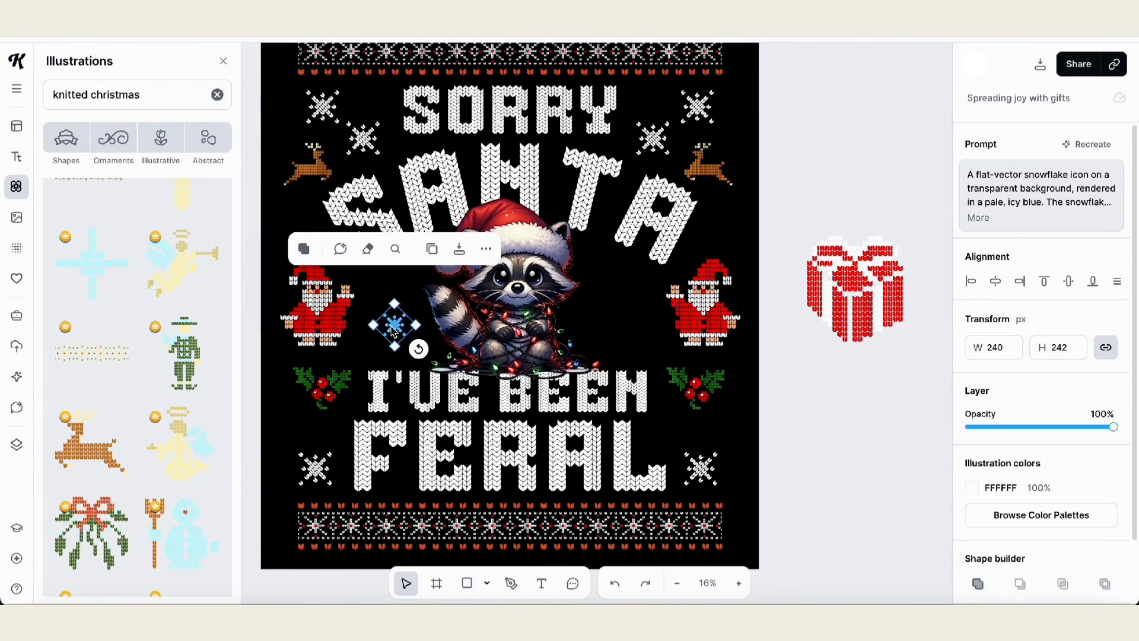
# - Duplicate the small snowflake into the matching gap on the raccoon's other side, level with the first
pyautogui.hotkey('ctrl', 'v')
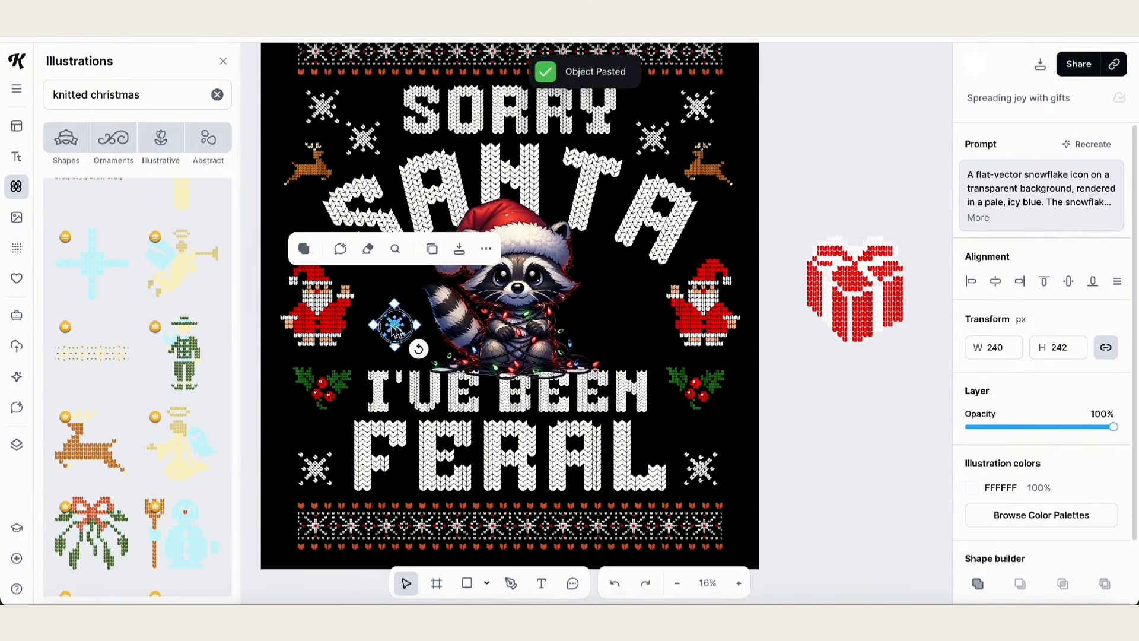
pyautogui.moveTo(394, 330); pyautogui.dragTo(615, 324)
pyautogui.click(820, 382)
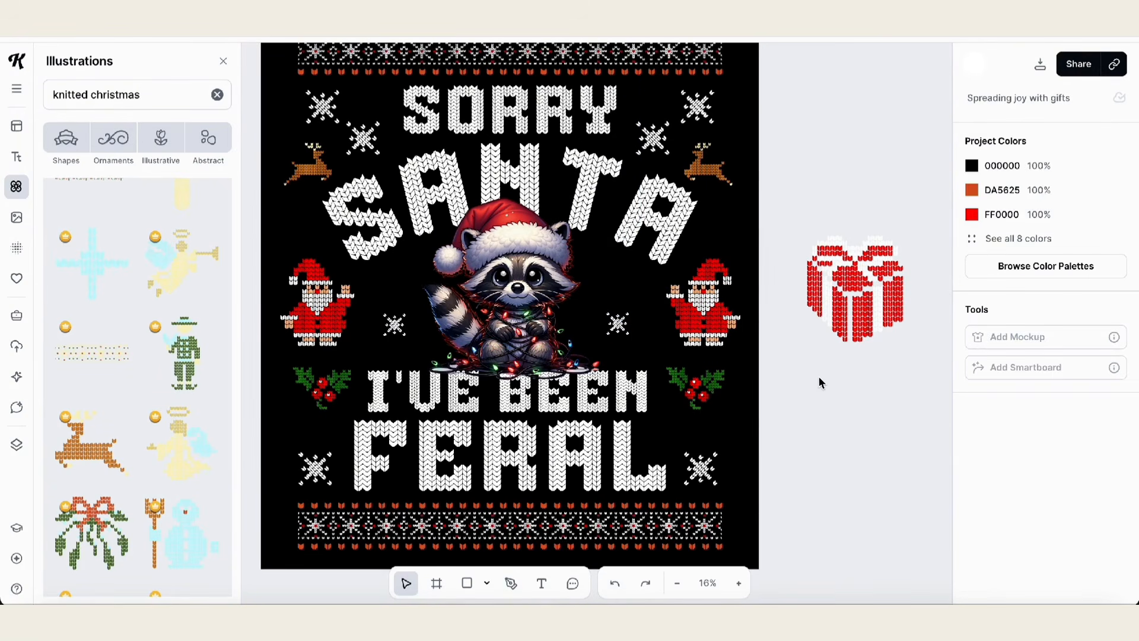
pyautogui.scroll(1, 821, 396)
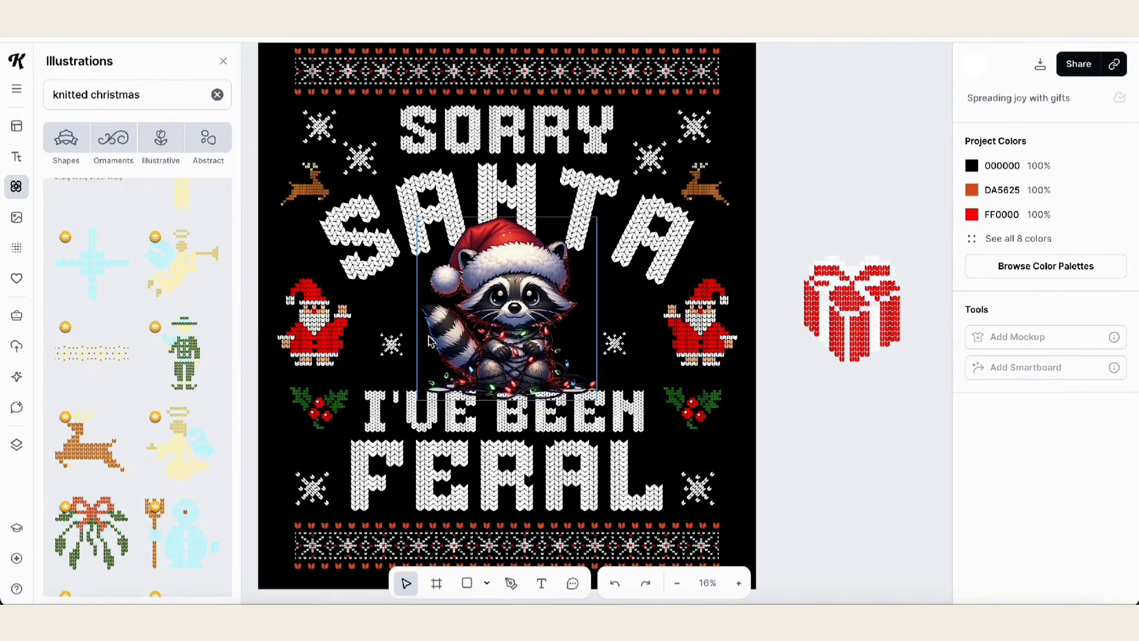
pyautogui.scroll(-1, 827, 420)
pyautogui.hscroll(1, 827, 420)
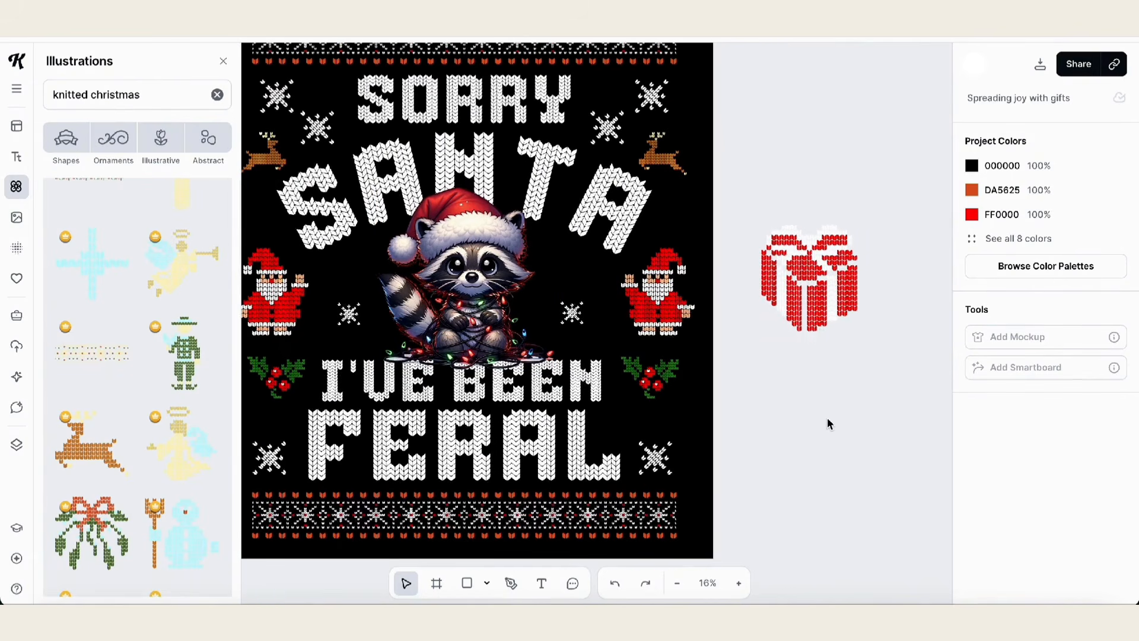
pyautogui.scroll(-1, 843, 427)
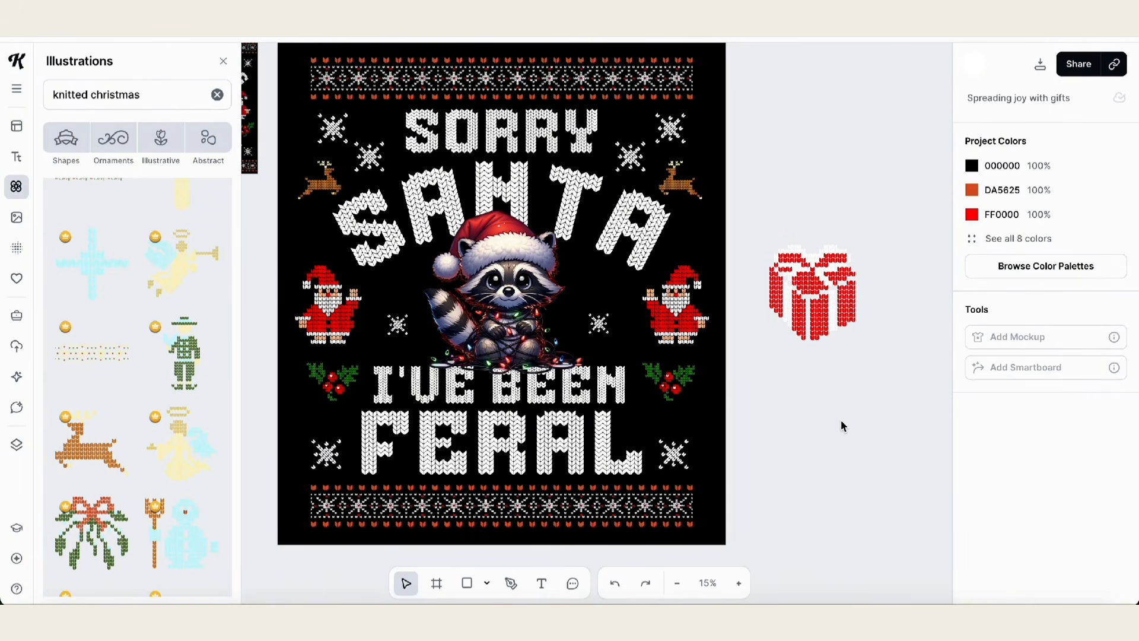
# - Hide the black Background layer of Artboard 2
pyautogui.click(16, 446)
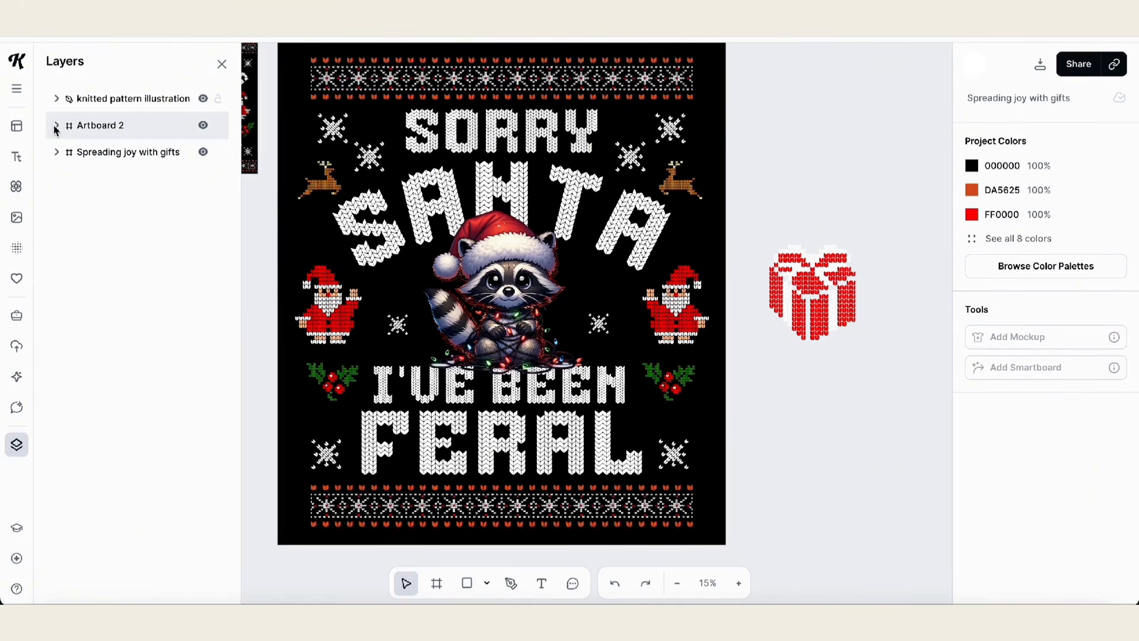
pyautogui.click(90, 124)
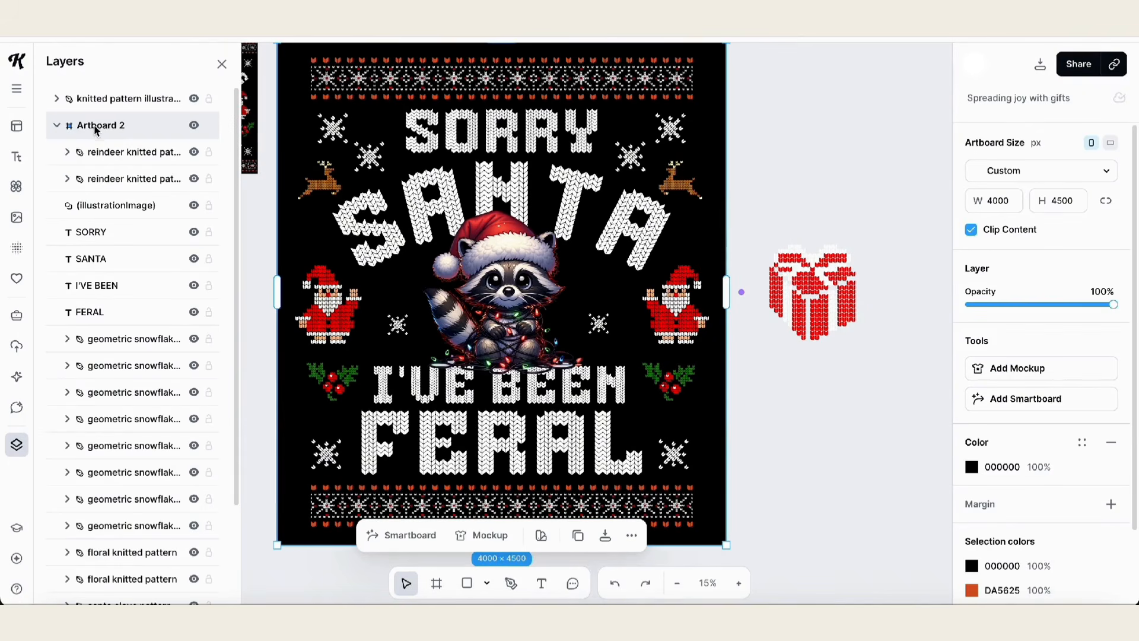
pyautogui.scroll(-3, 102, 288)
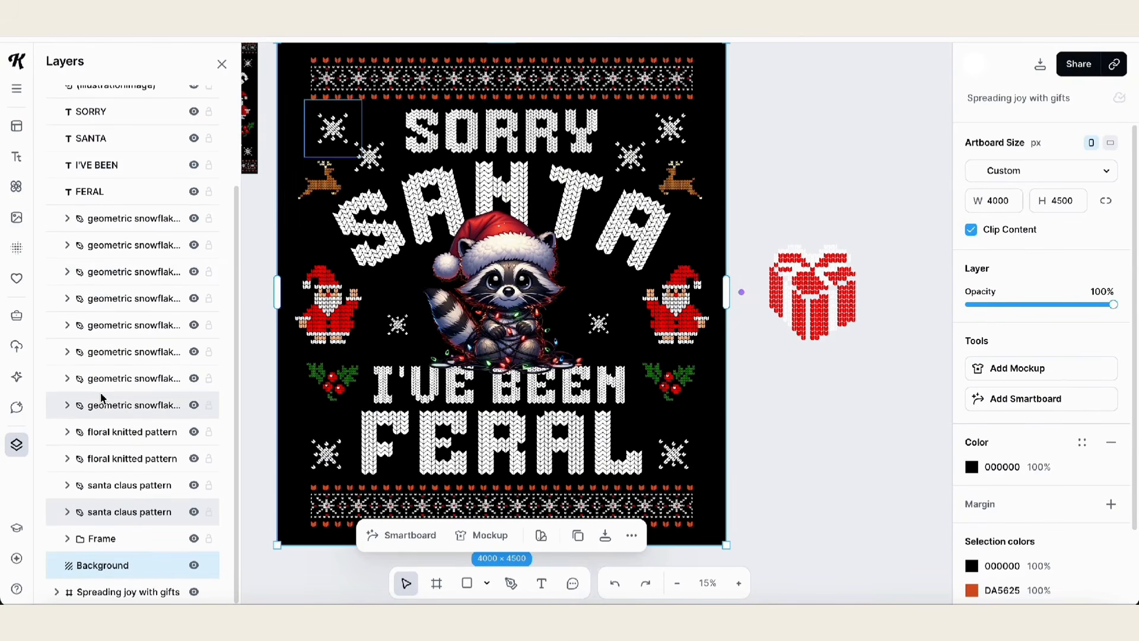
pyautogui.click(194, 565)
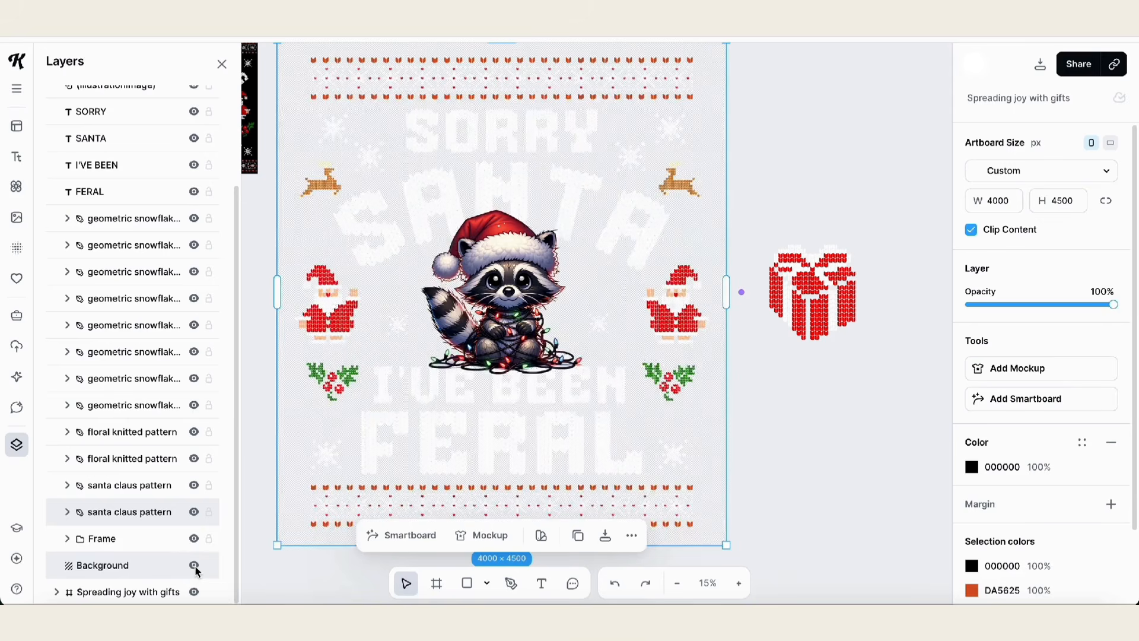
pyautogui.click(821, 425)
pyautogui.scroll(1, 821, 425)
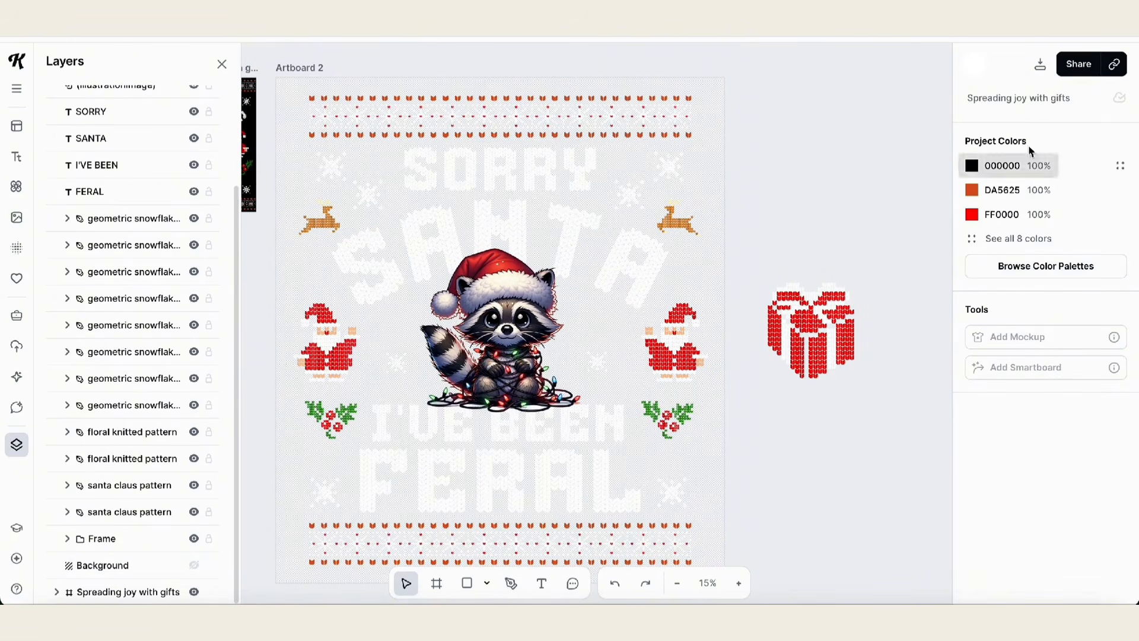
# - Open the download settings and limit the export to Artboard 2 only
pyautogui.click(1040, 67)
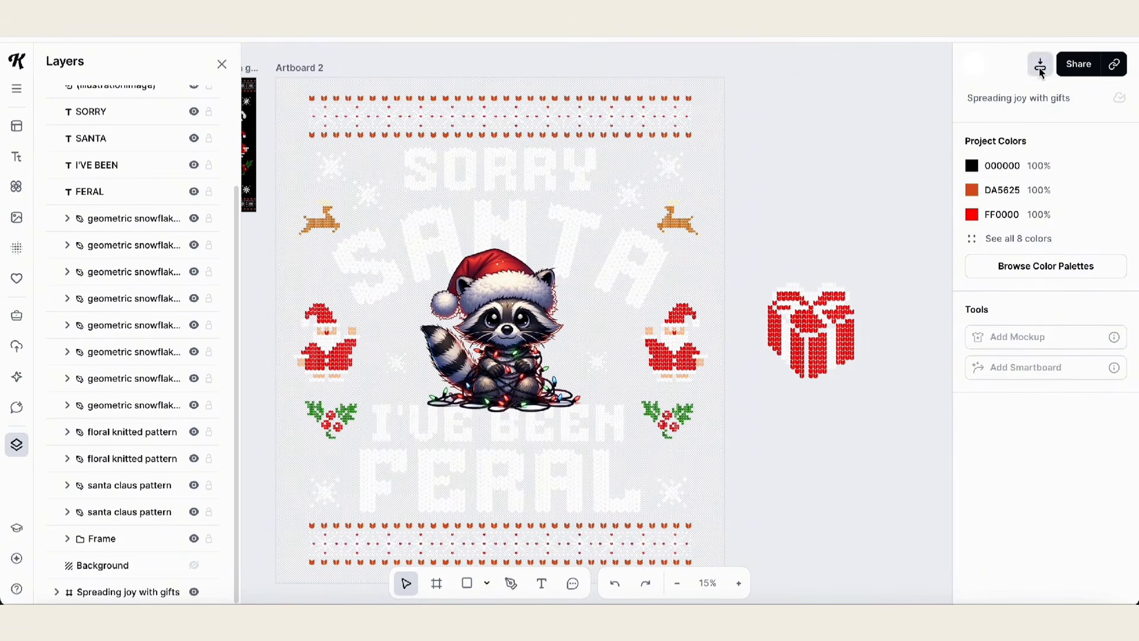
pyautogui.click(971, 149)
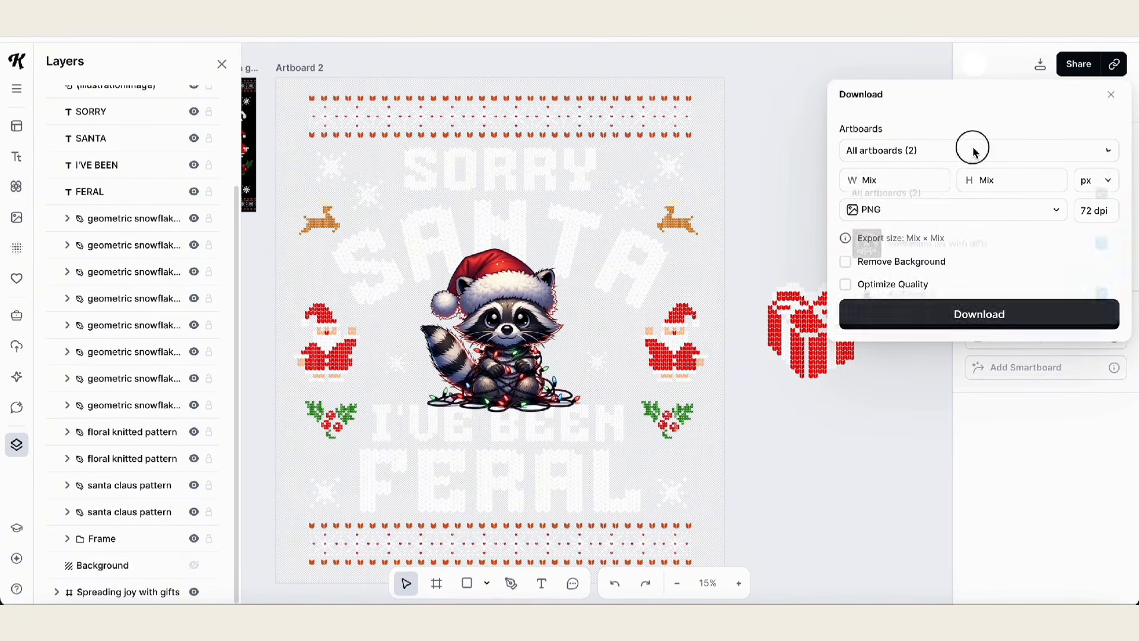
pyautogui.click(1098, 201)
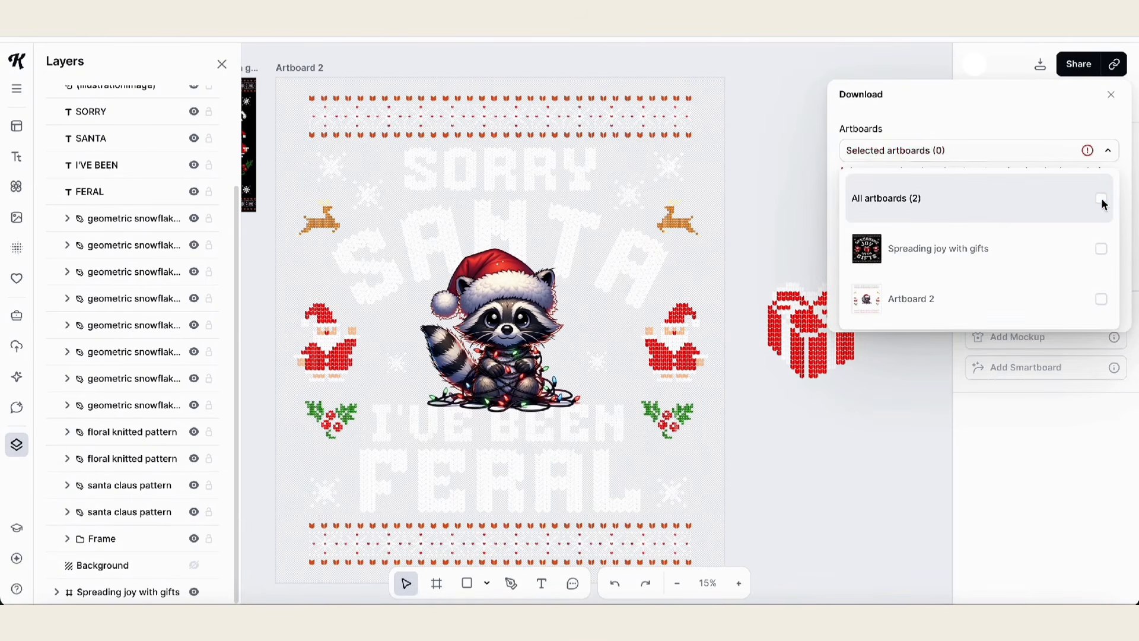
pyautogui.click(1051, 298)
pyautogui.click(838, 277)
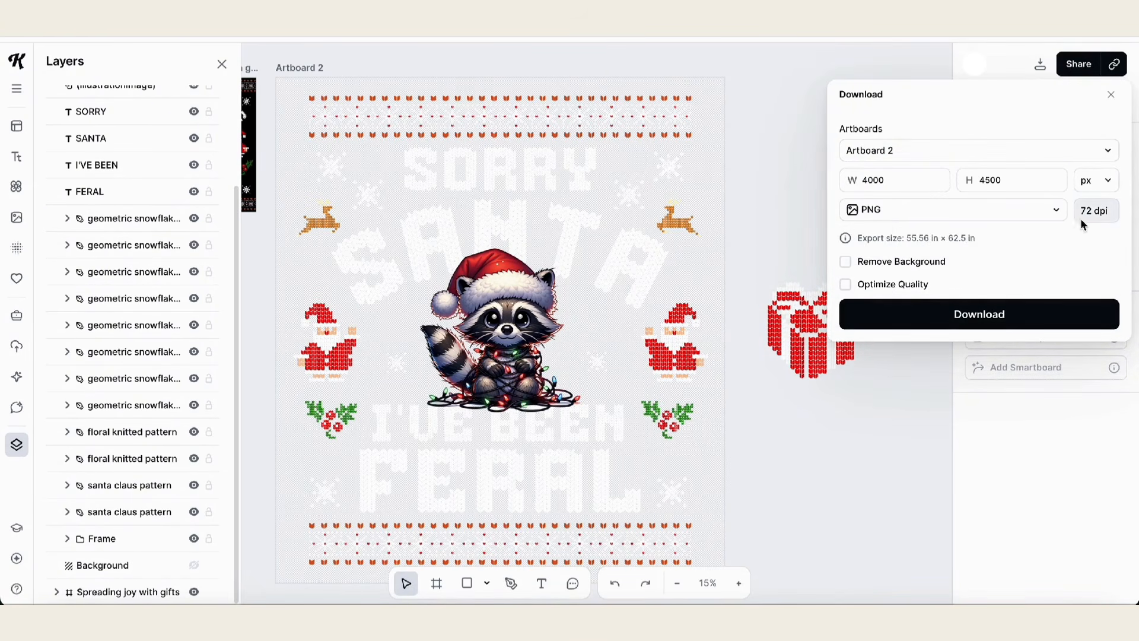
# - Set the PNG export to 300 dpi with Remove Background and Optimize Quality ticked, and download the artboard
pyautogui.write('3')
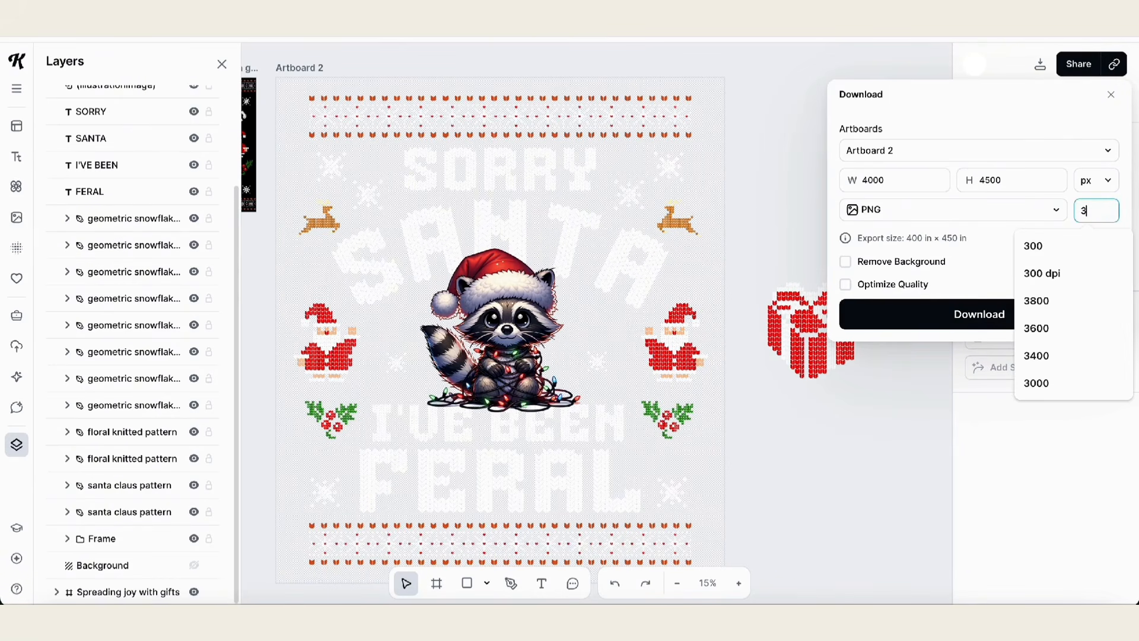
pyautogui.write('00')
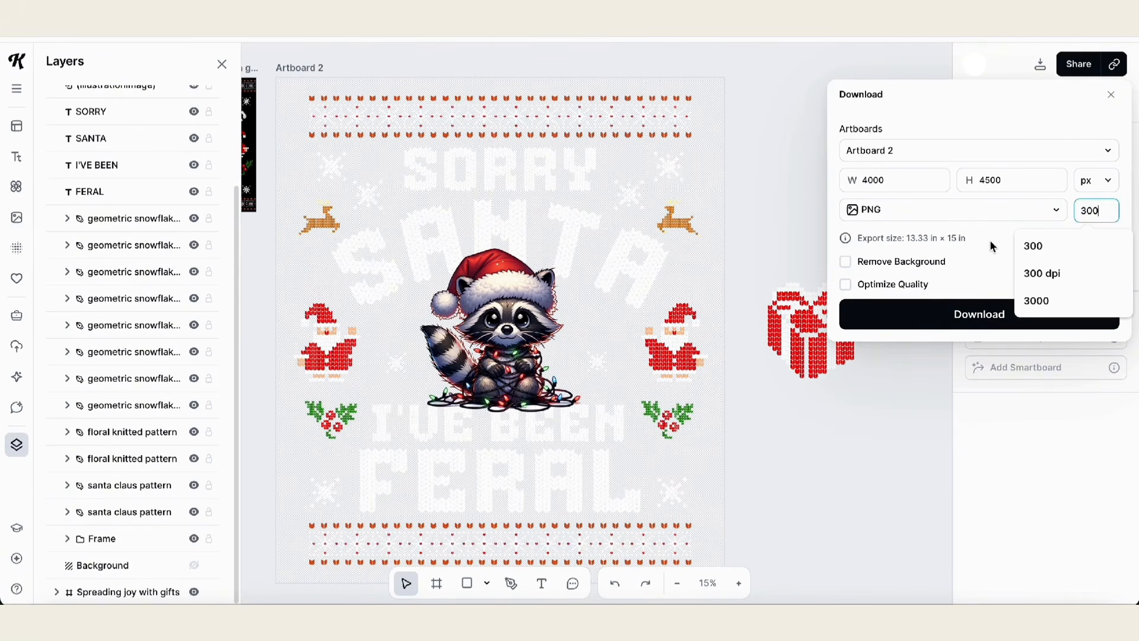
pyautogui.click(987, 241)
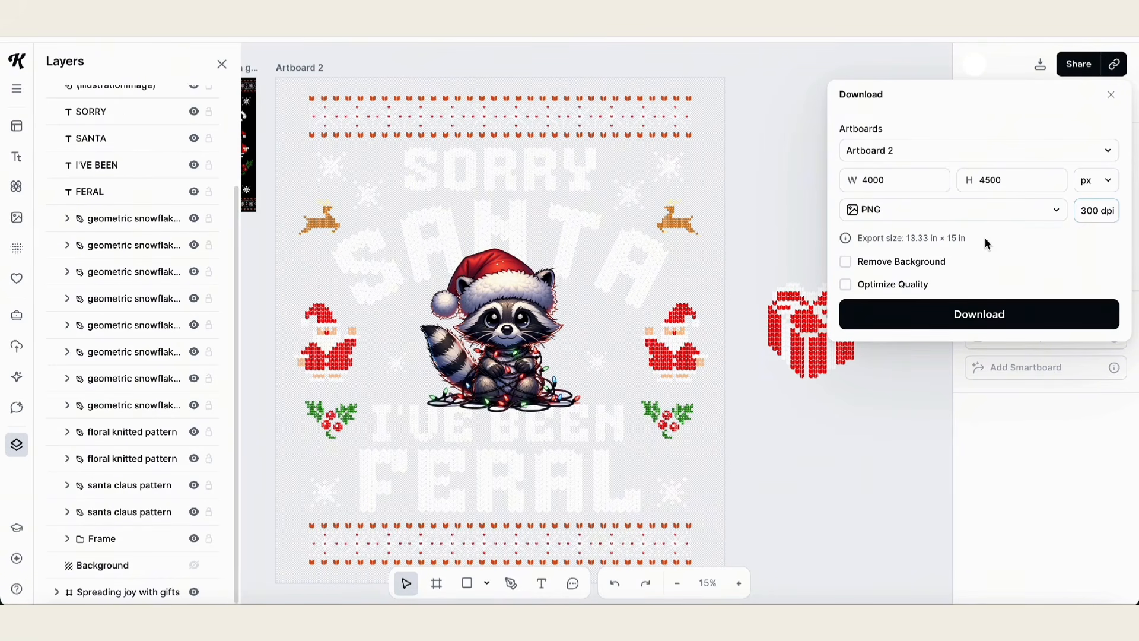
pyautogui.click(847, 263)
pyautogui.click(845, 286)
pyautogui.click(932, 319)
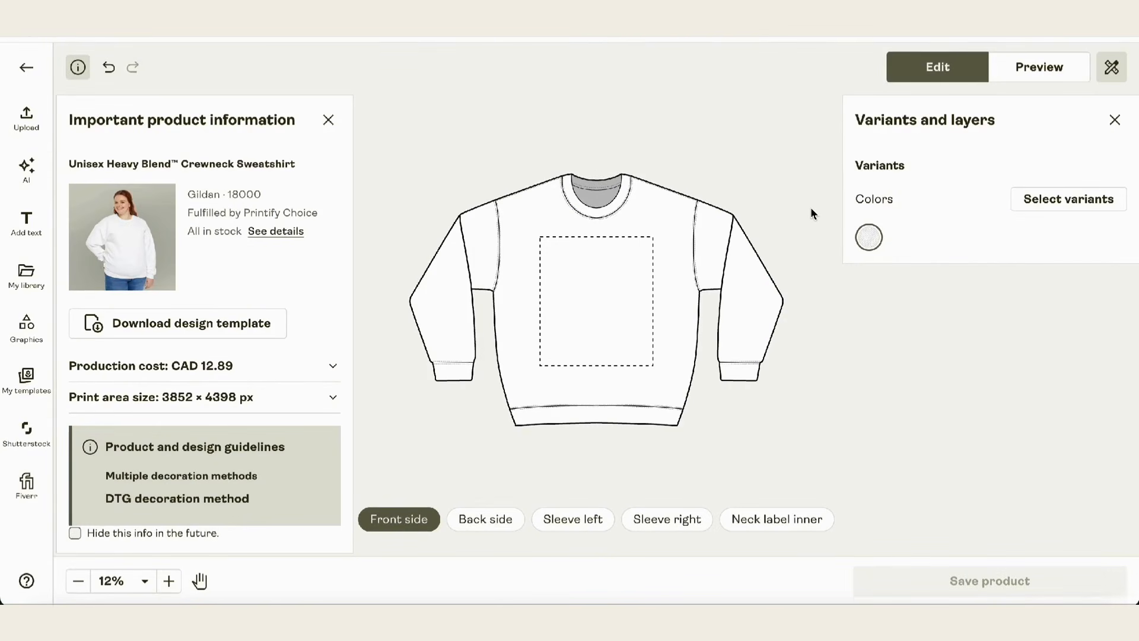
# - In Printify, upload the exported Artboard 2 PNG from Downloads onto the front print area of the Gildan 18000 sweatshirt
pyautogui.click(54, 621)
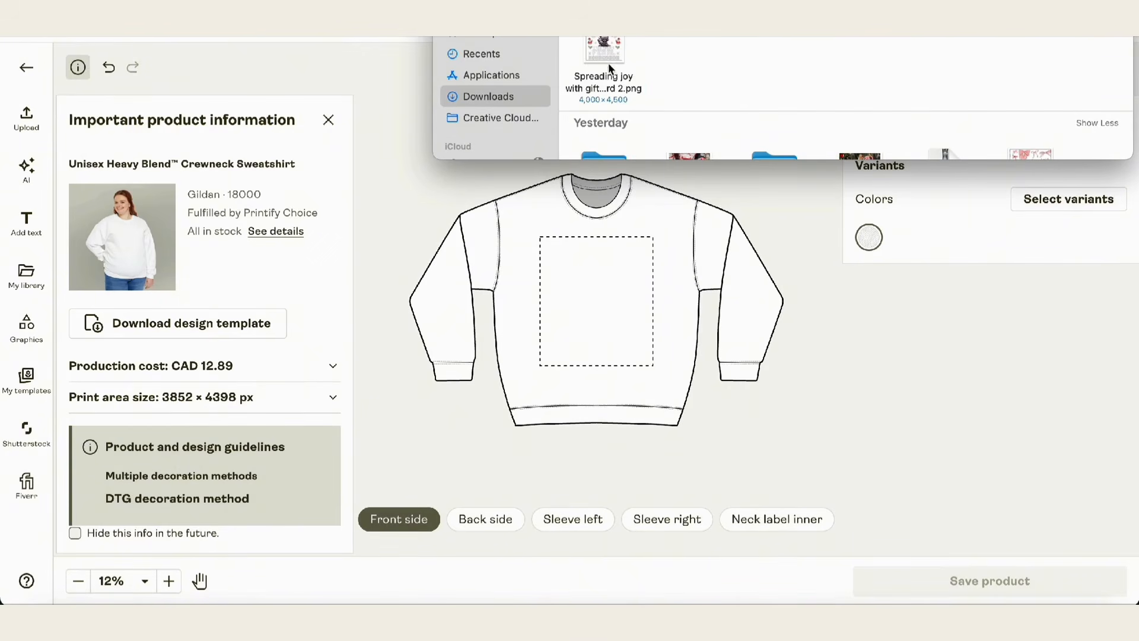
pyautogui.moveTo(609, 69); pyautogui.dragTo(604, 306)
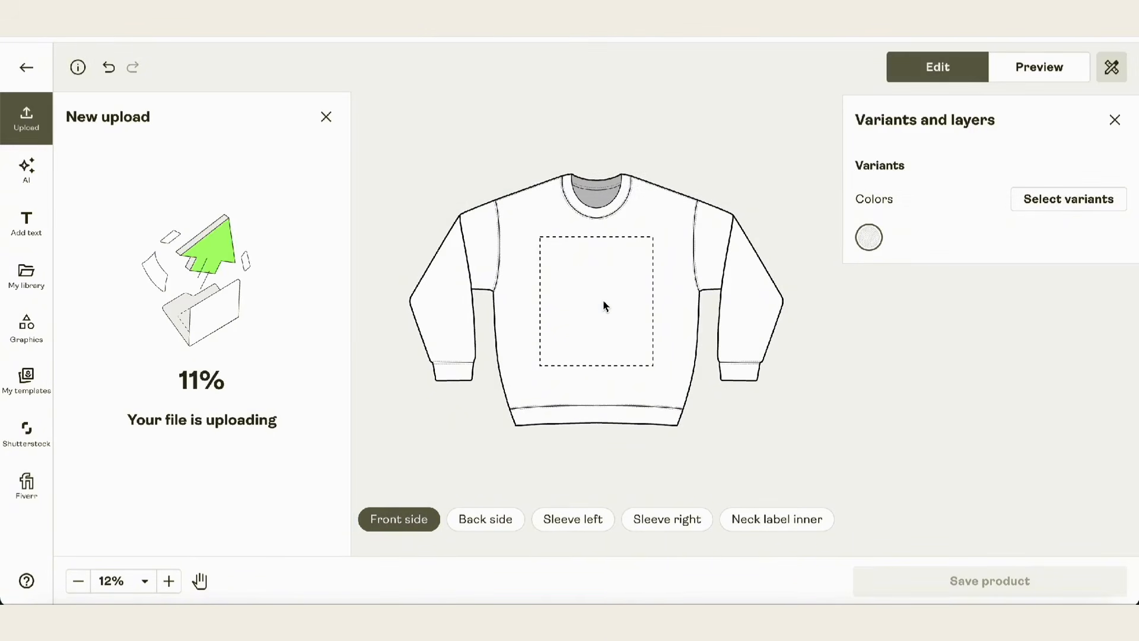
pyautogui.scroll(5, 604, 305)
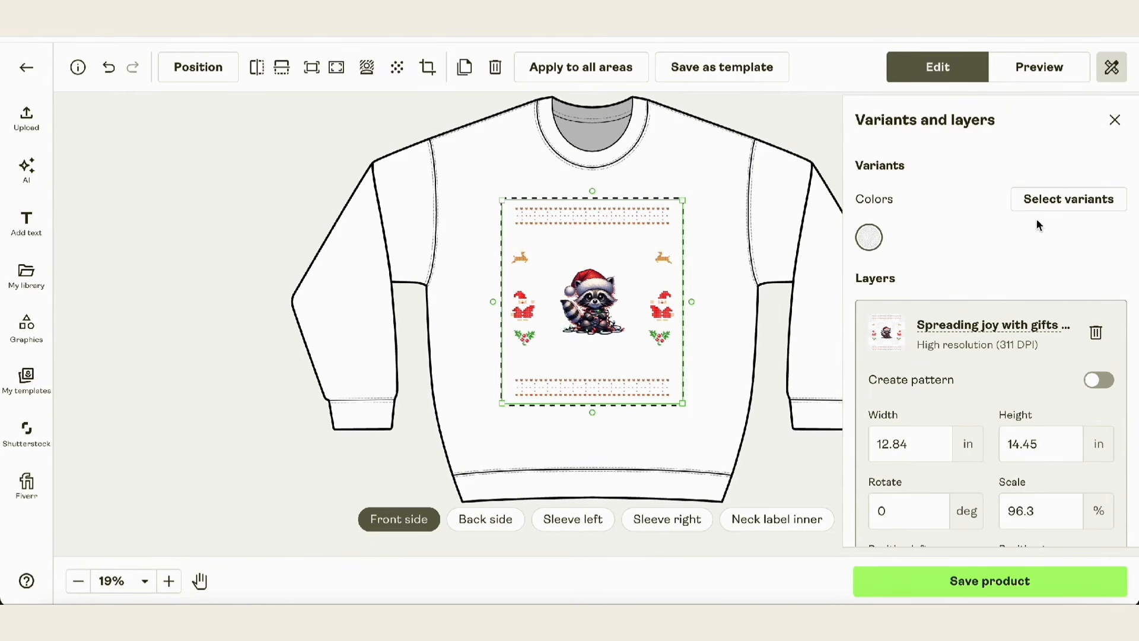
# - Deselect the White sweatshirt variant and select Black in all eight sizes
pyautogui.click(1046, 199)
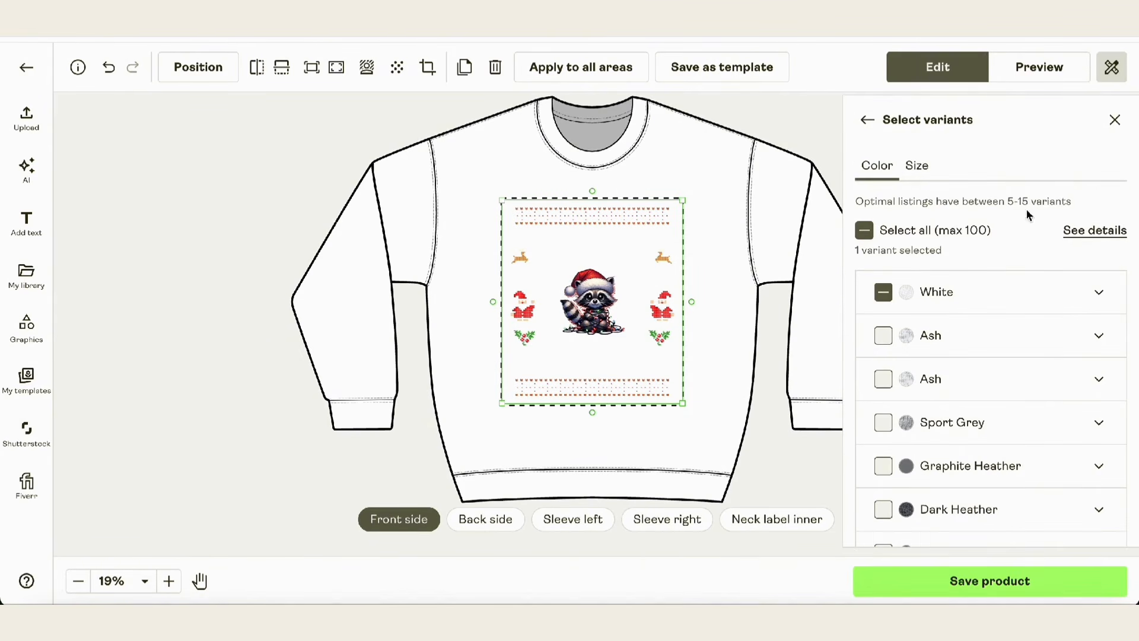
pyautogui.click(884, 292)
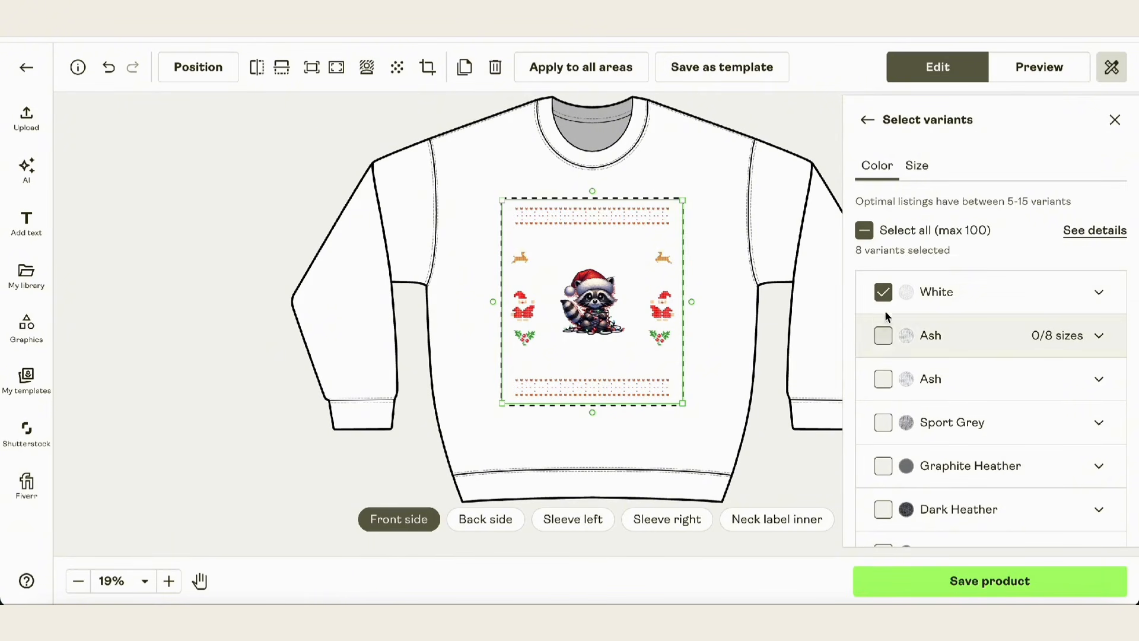
pyautogui.click(883, 292)
pyautogui.scroll(-5, 883, 296)
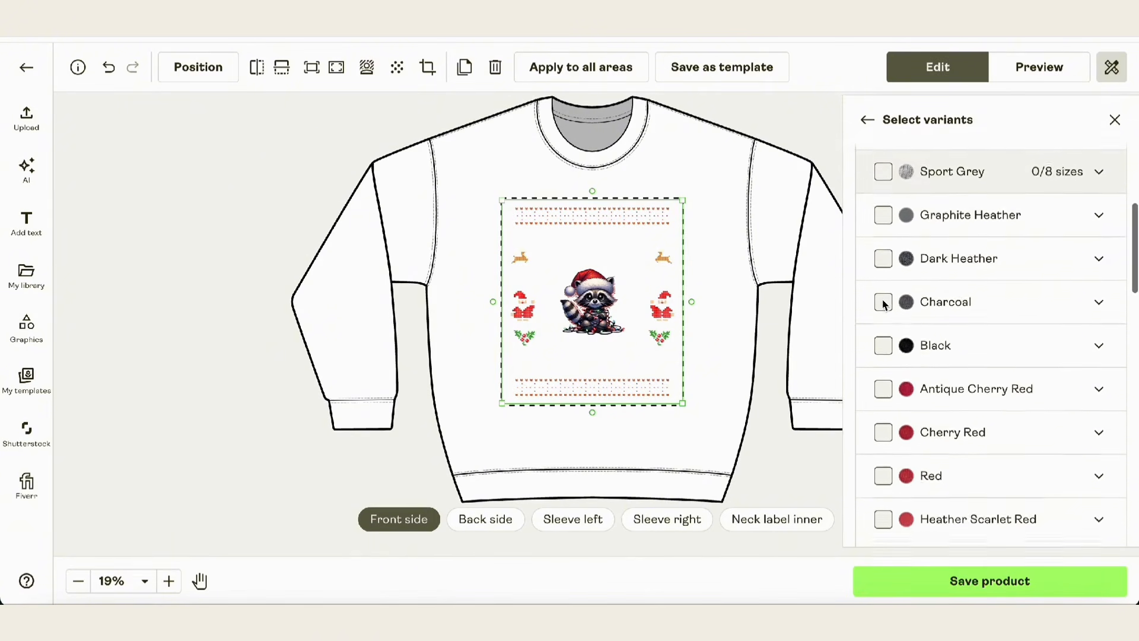
pyautogui.scroll(-1, 883, 309)
pyautogui.click(884, 319)
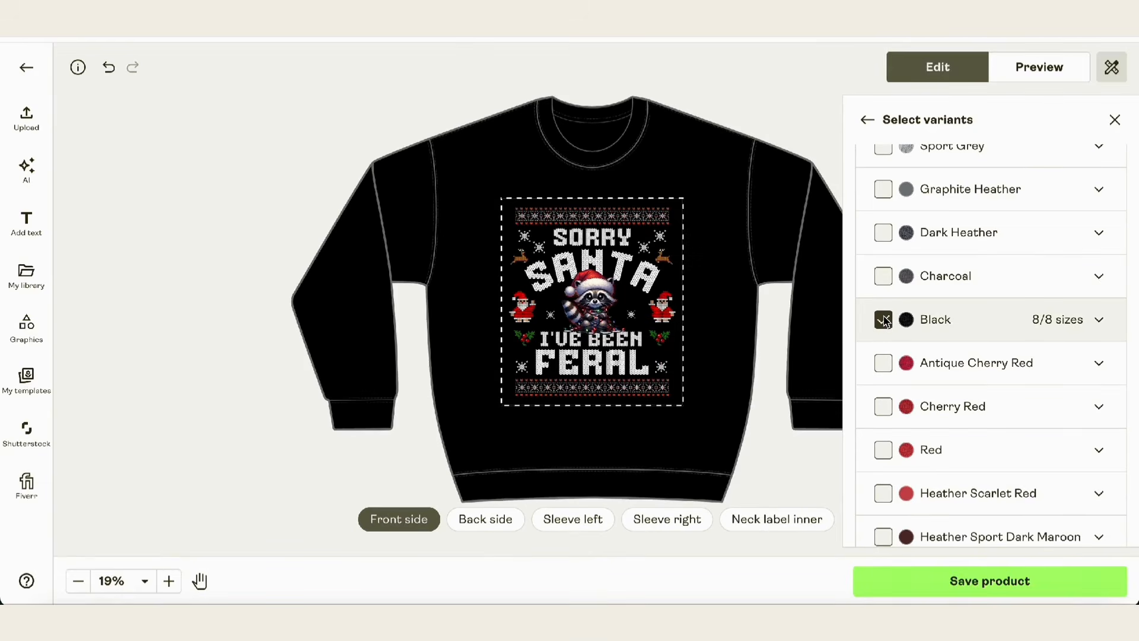
# - Try the design on the Red sweatshirt variant and deselect that colour again
pyautogui.scroll(-1, 885, 321)
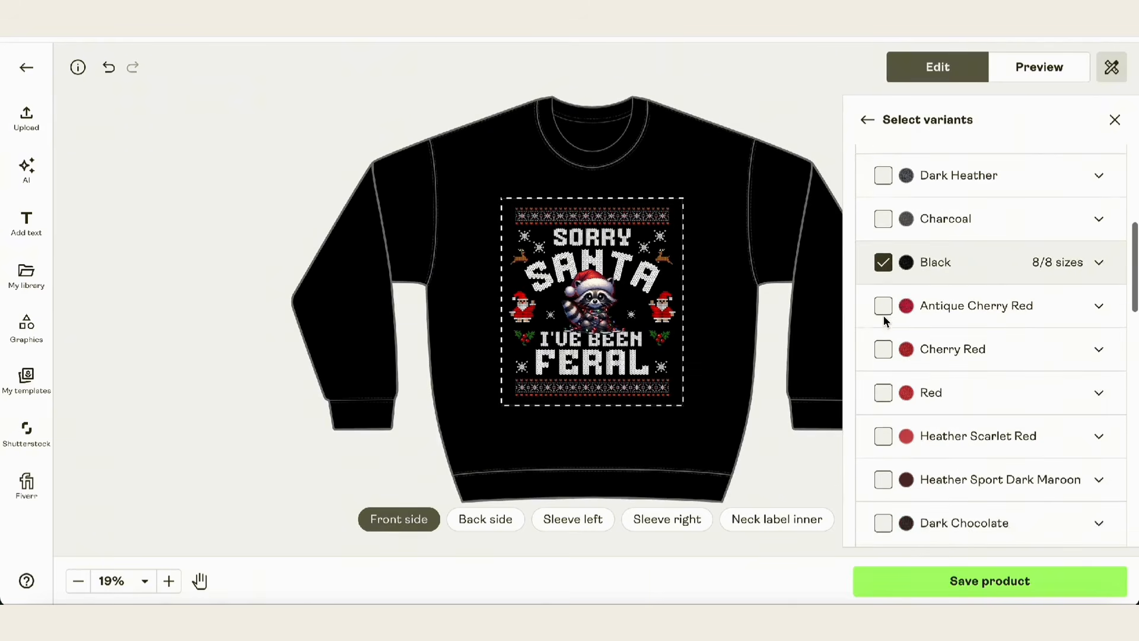
pyautogui.click(883, 383)
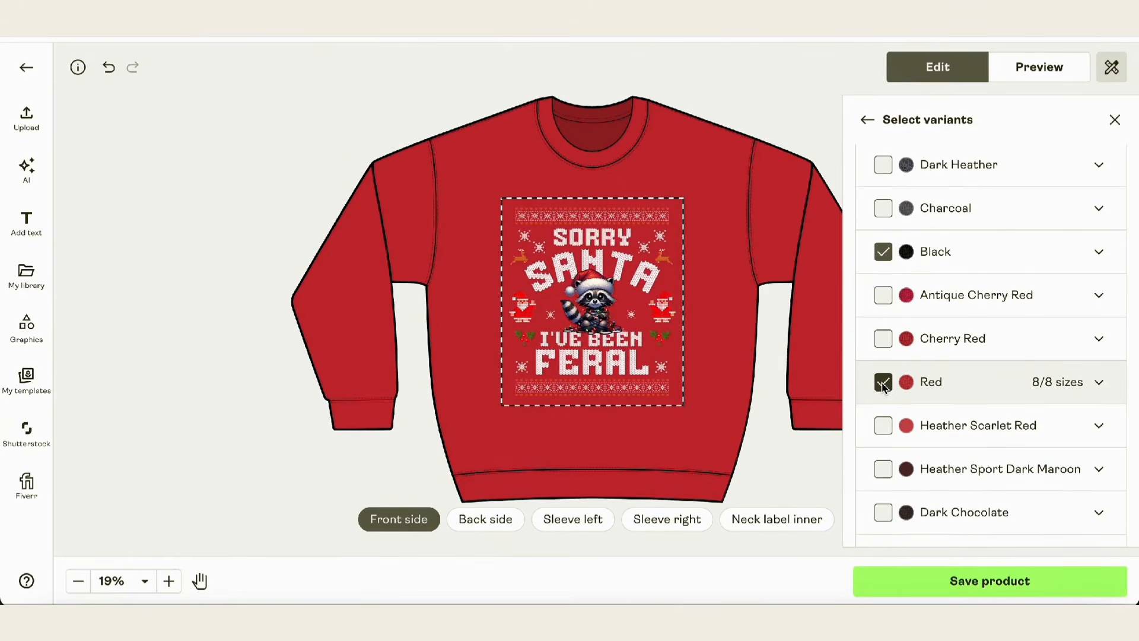
pyautogui.click(883, 383)
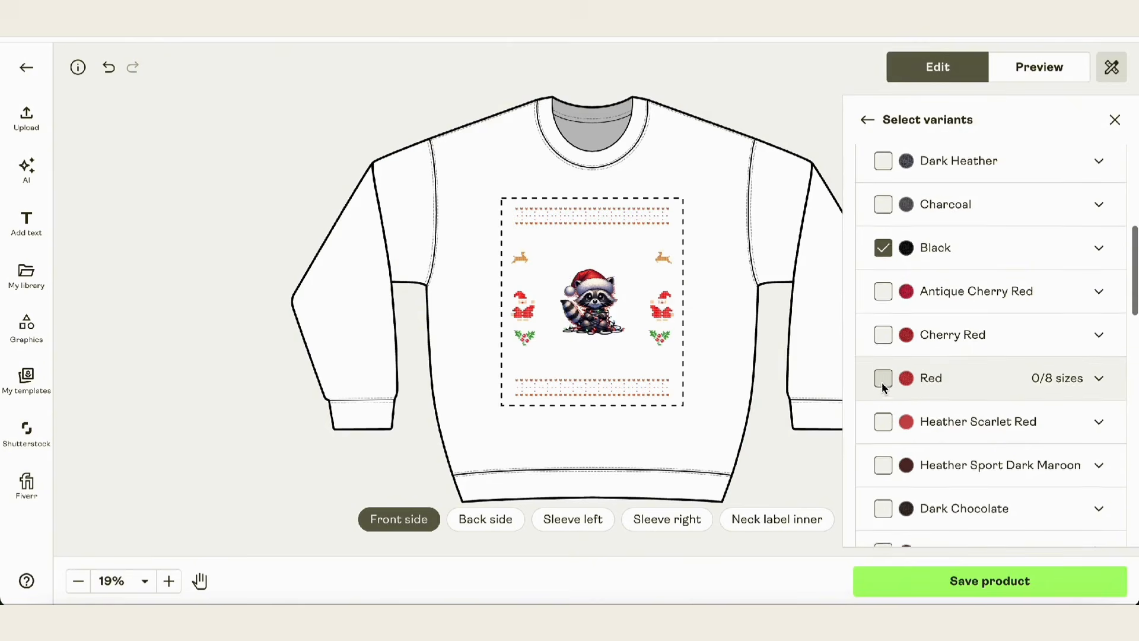
# - Add the Dark Chocolate variant in all eight sizes and the Maroon variant in all six sizes
pyautogui.scroll(-1, 883, 385)
pyautogui.scroll(-1, 883, 385)
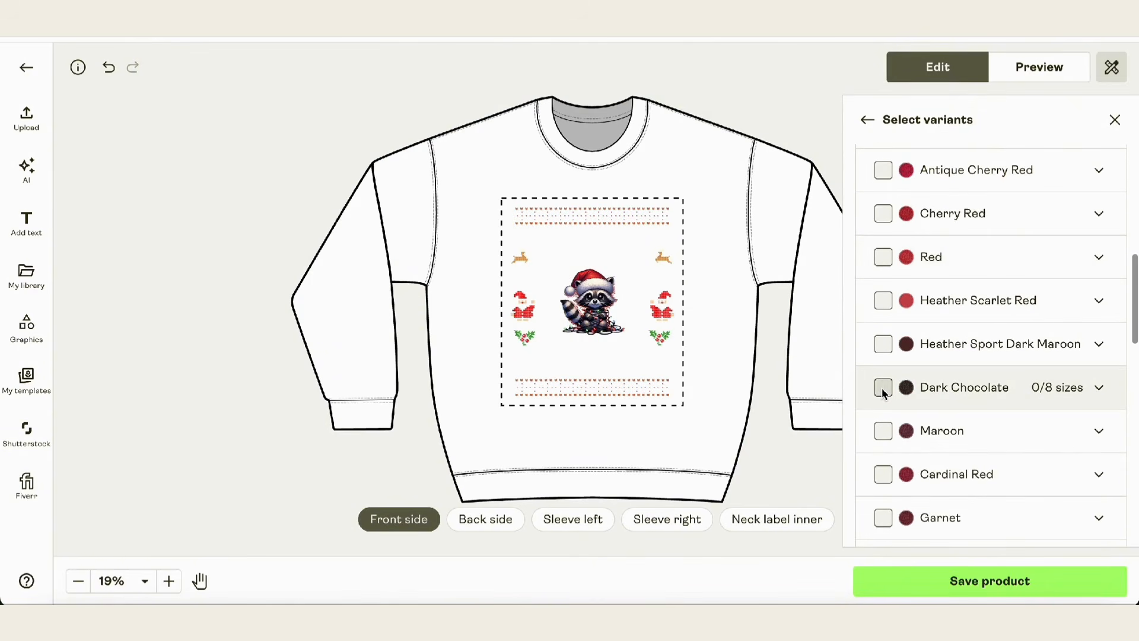
pyautogui.click(883, 389)
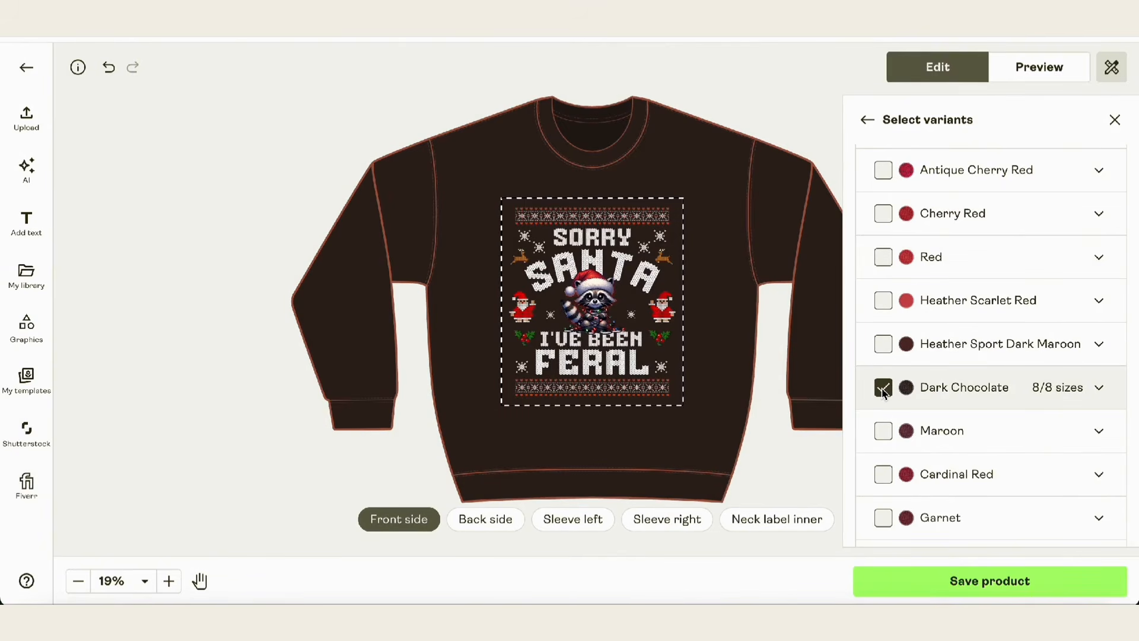
pyautogui.scroll(-1, 881, 387)
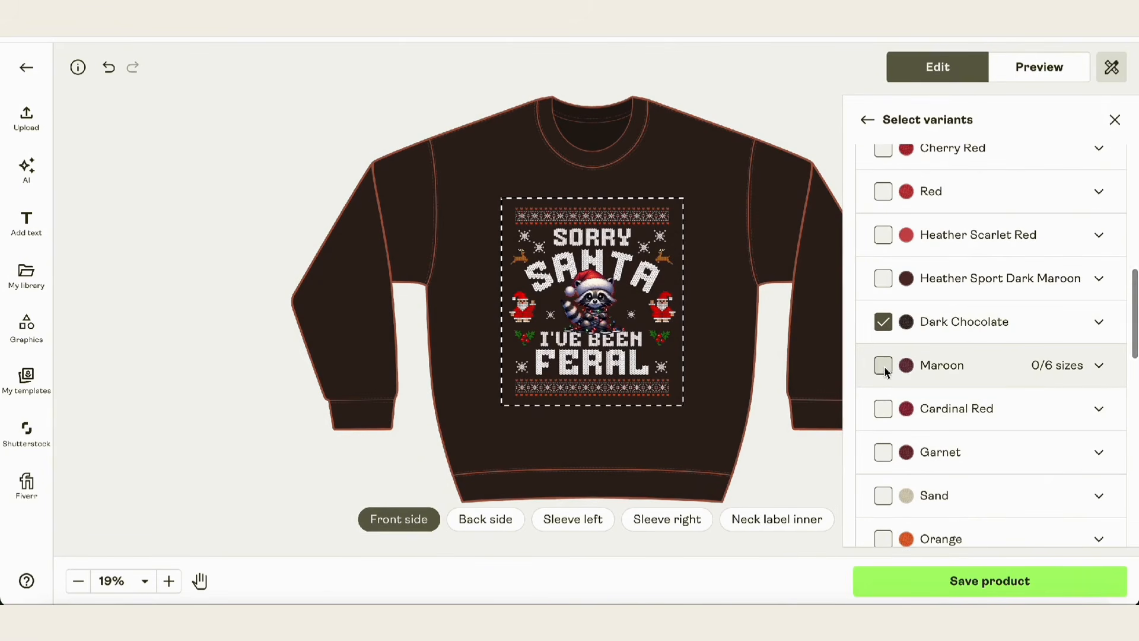
pyautogui.click(884, 366)
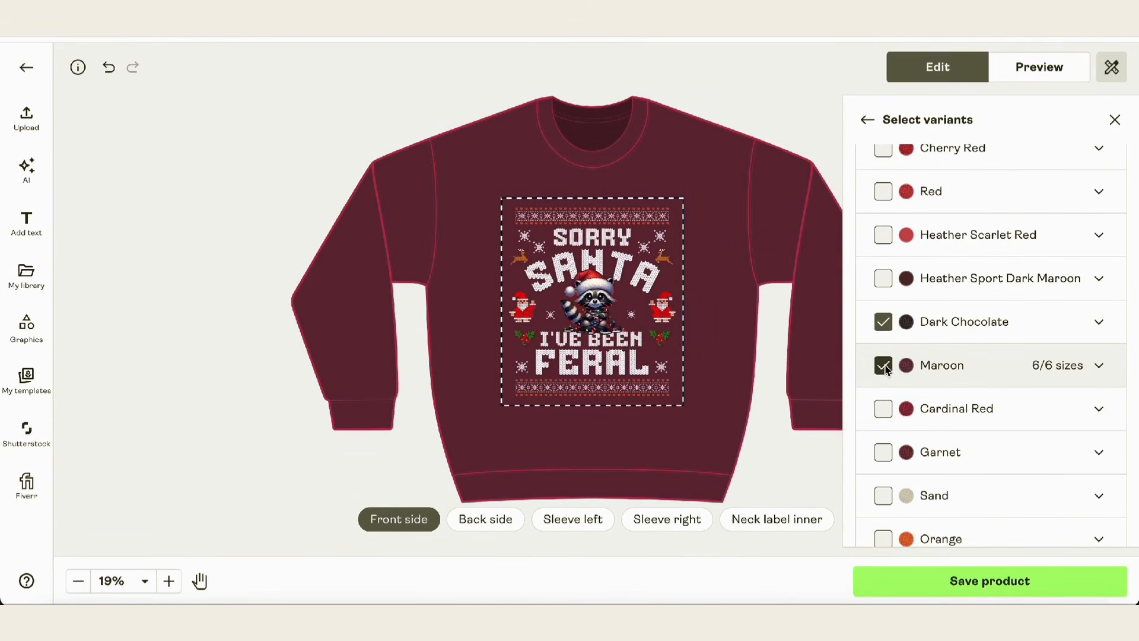
# - Add the Forest Green sweatshirt variant in all eight sizes
pyautogui.scroll(-4, 886, 369)
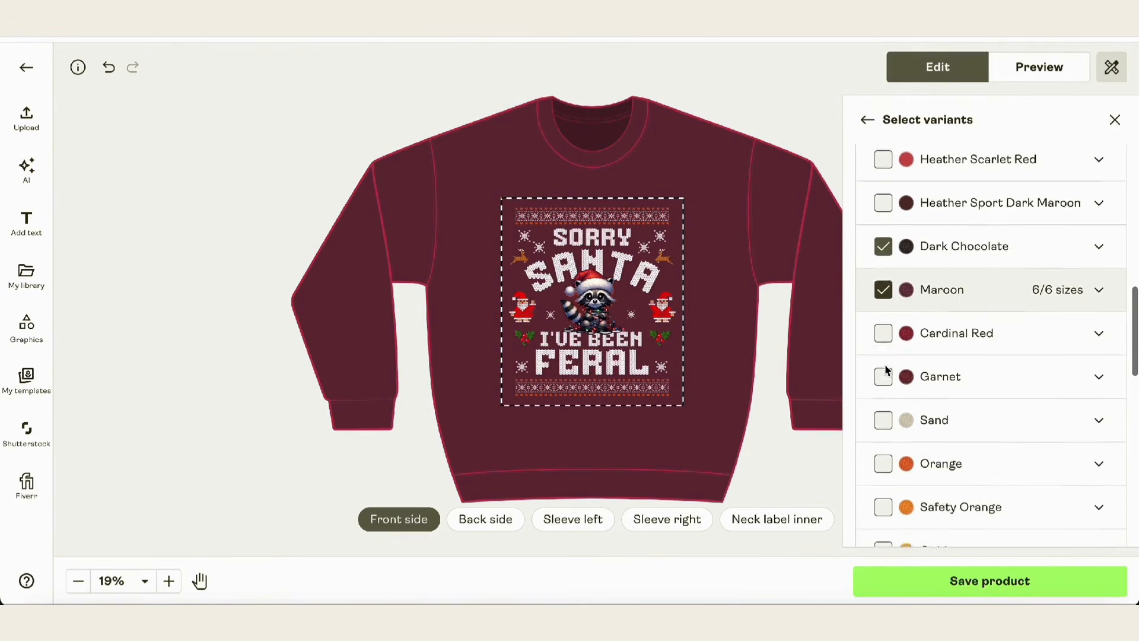
pyautogui.scroll(-5, 886, 369)
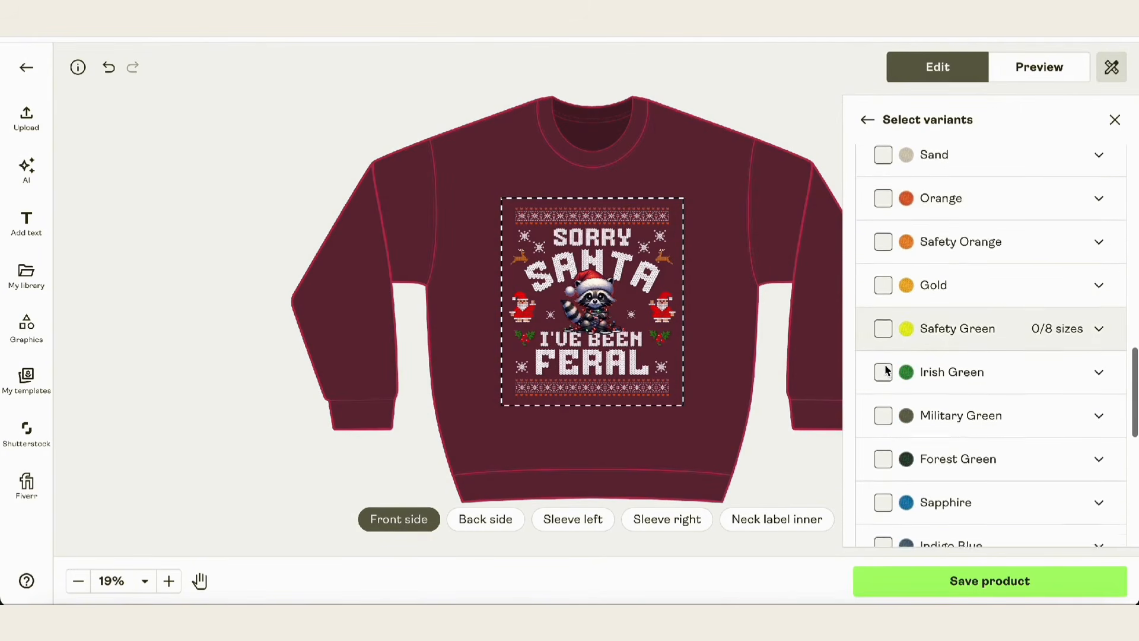
pyautogui.click(883, 392)
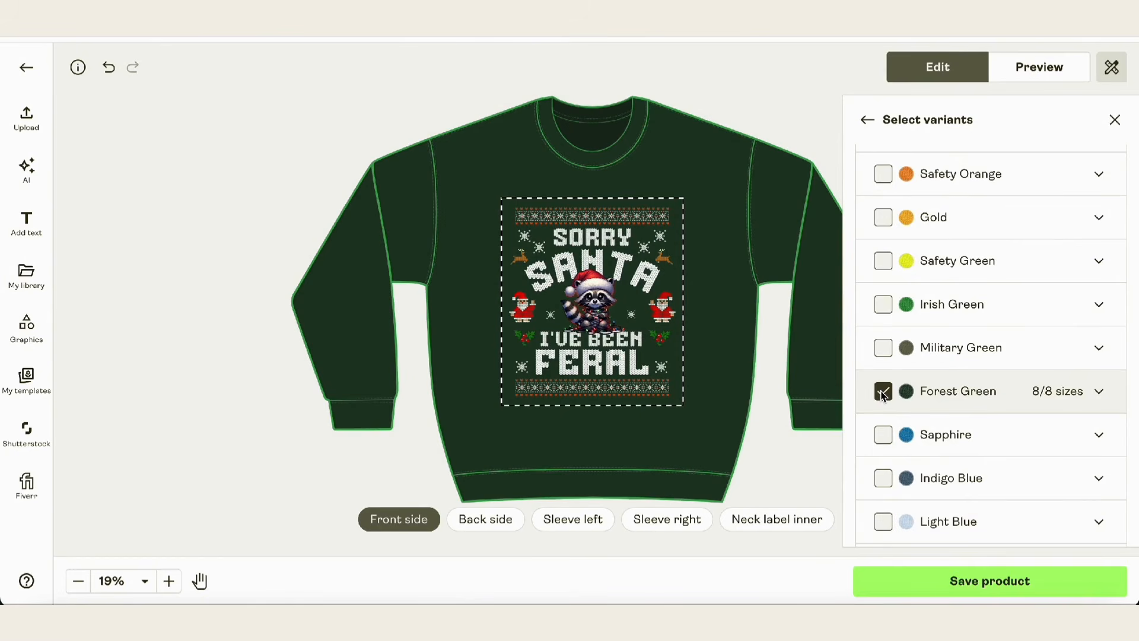
# - Try the design on the Indigo Blue sweatshirt variant and deselect that colour again
pyautogui.scroll(-3, 884, 395)
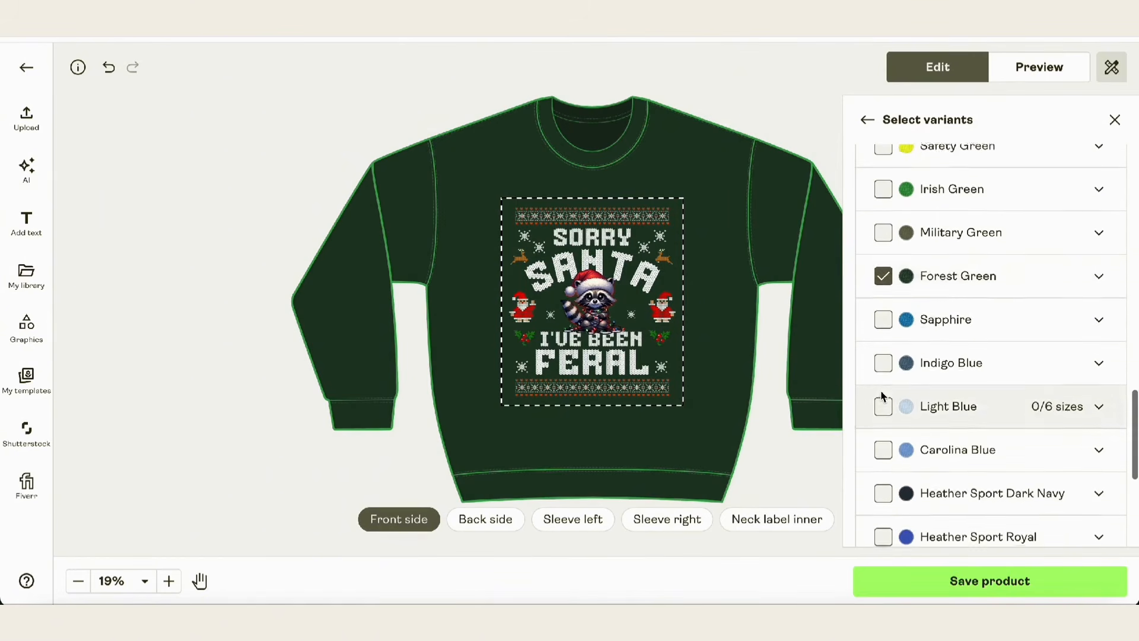
pyautogui.scroll(-1, 882, 396)
pyautogui.click(883, 329)
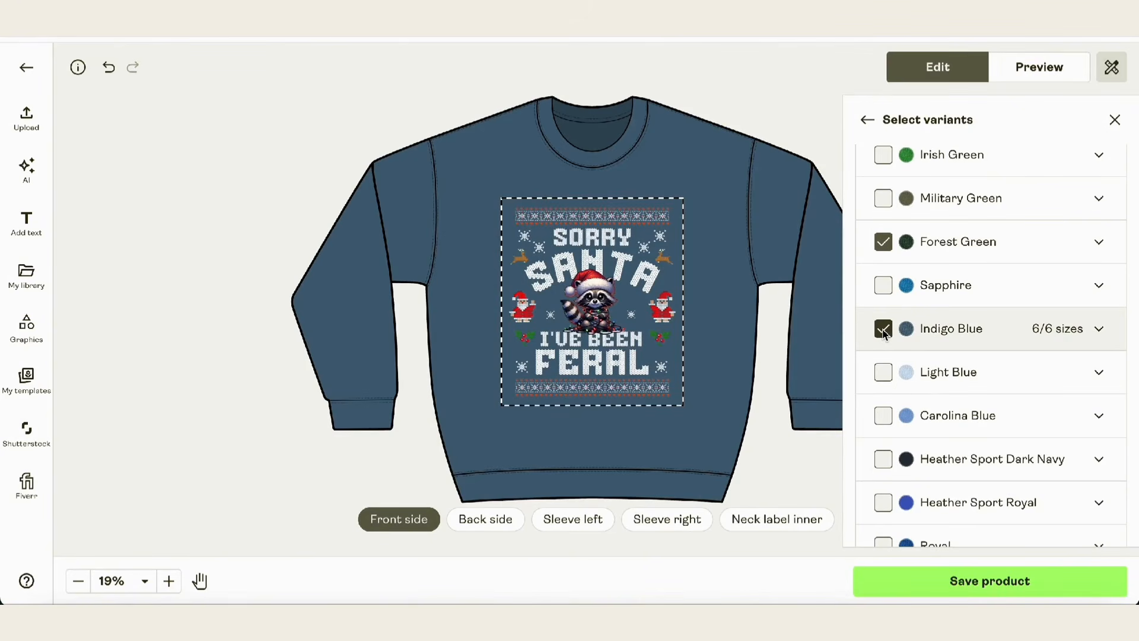
pyautogui.click(883, 329)
# - Add the Royal and Navy sweatshirt variants, each in all eight sizes
pyautogui.scroll(-3, 884, 334)
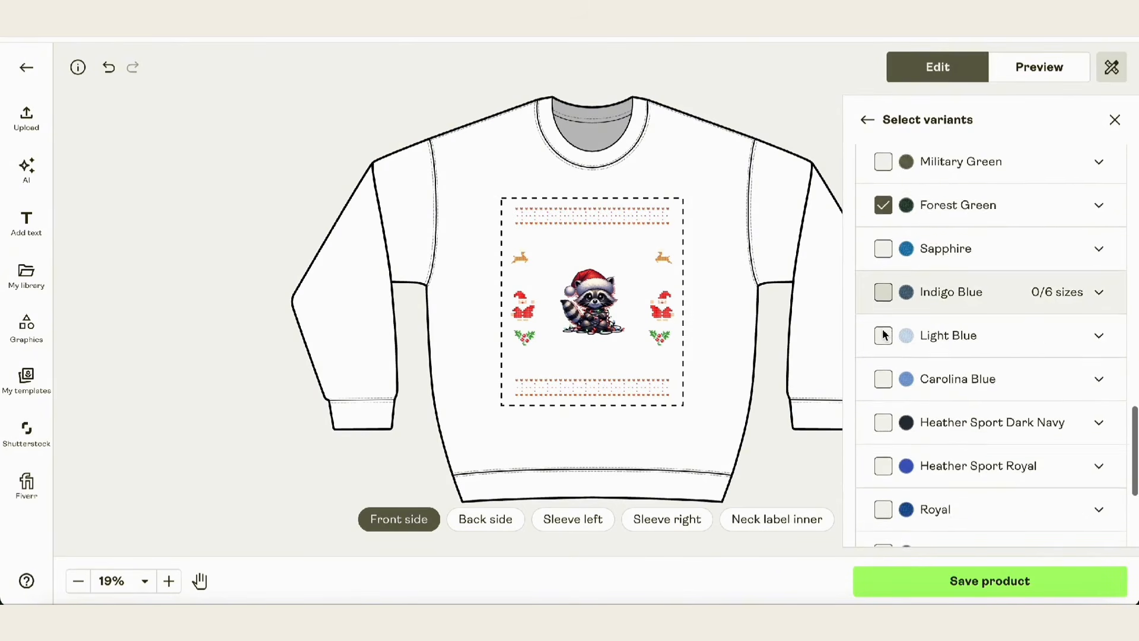
pyautogui.click(884, 424)
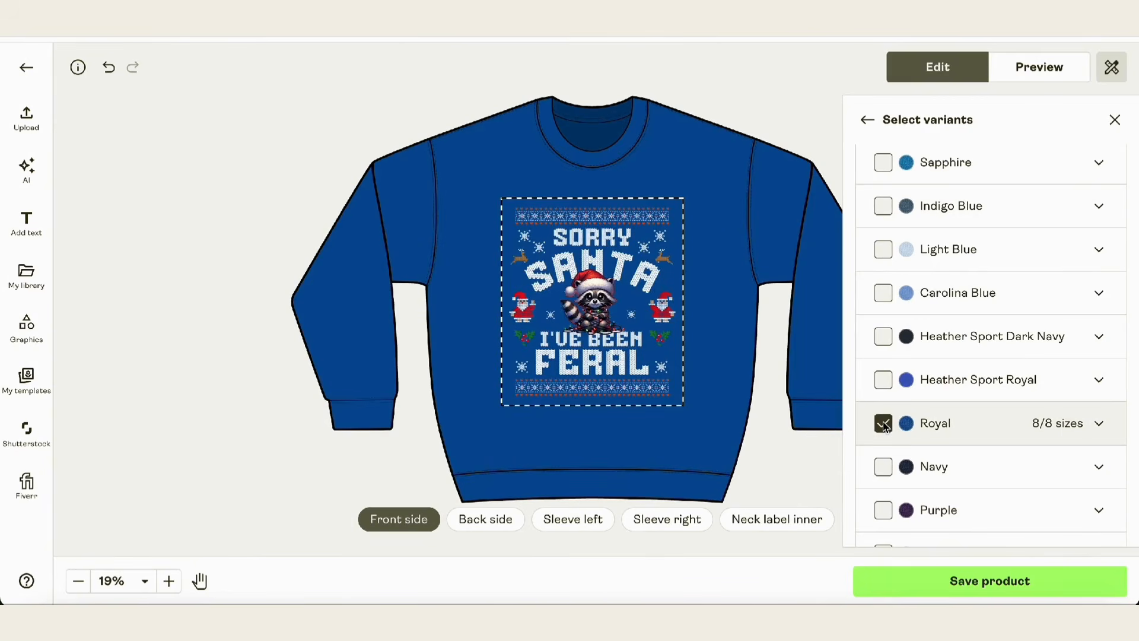
pyautogui.scroll(-1, 884, 424)
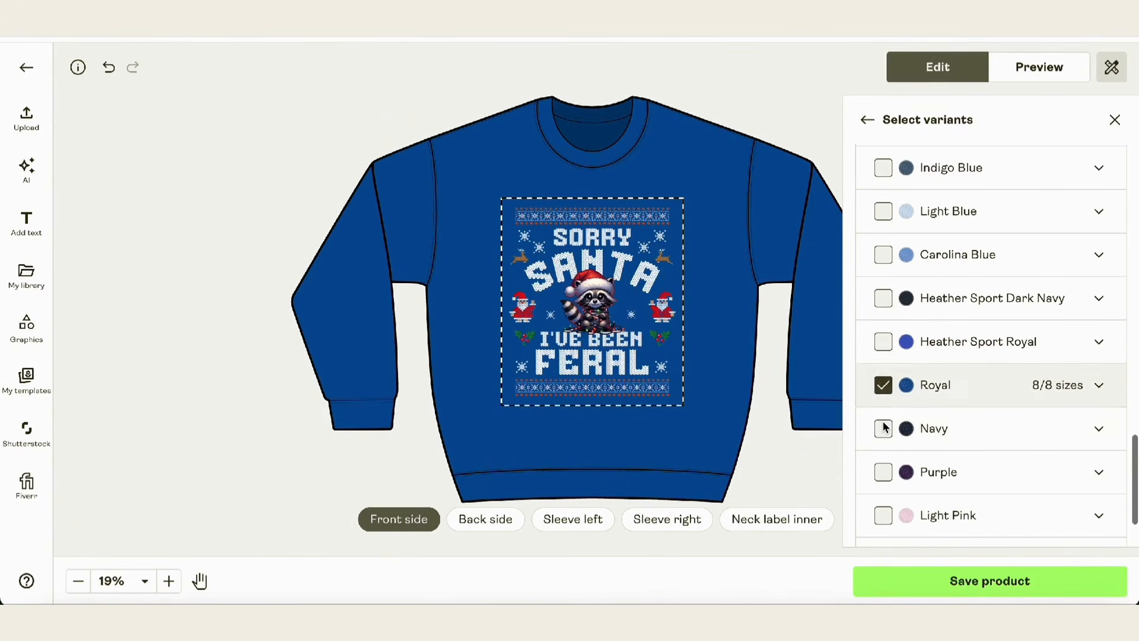
pyautogui.click(884, 429)
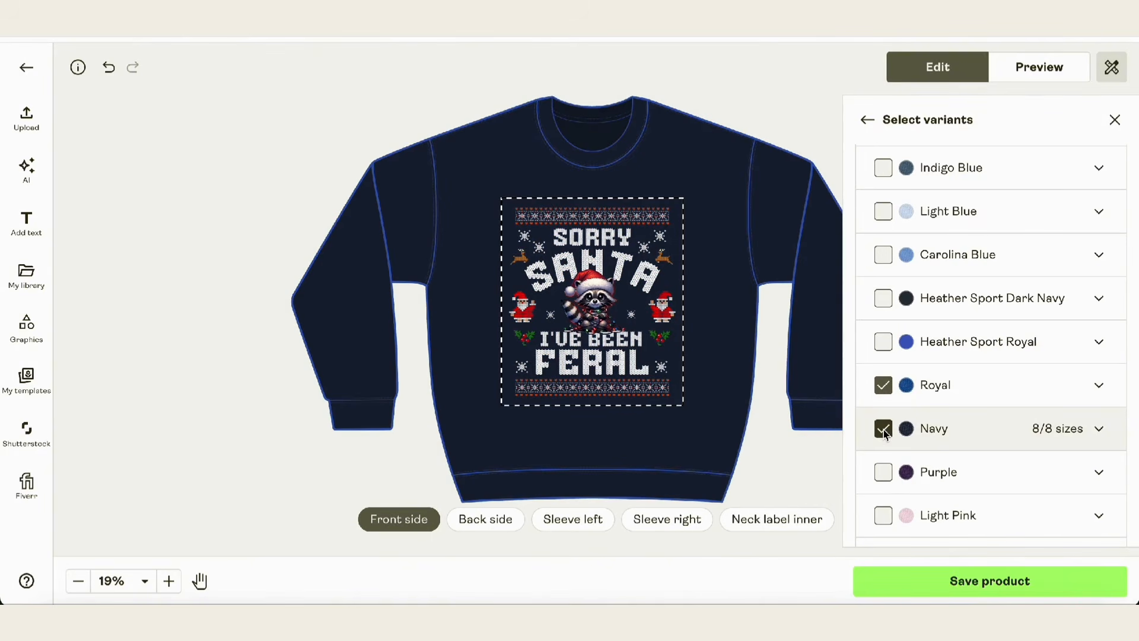
# - Try the design on the Heliconia and Purple sweatshirt variants, deselecting each colour again
pyautogui.scroll(-2, 884, 433)
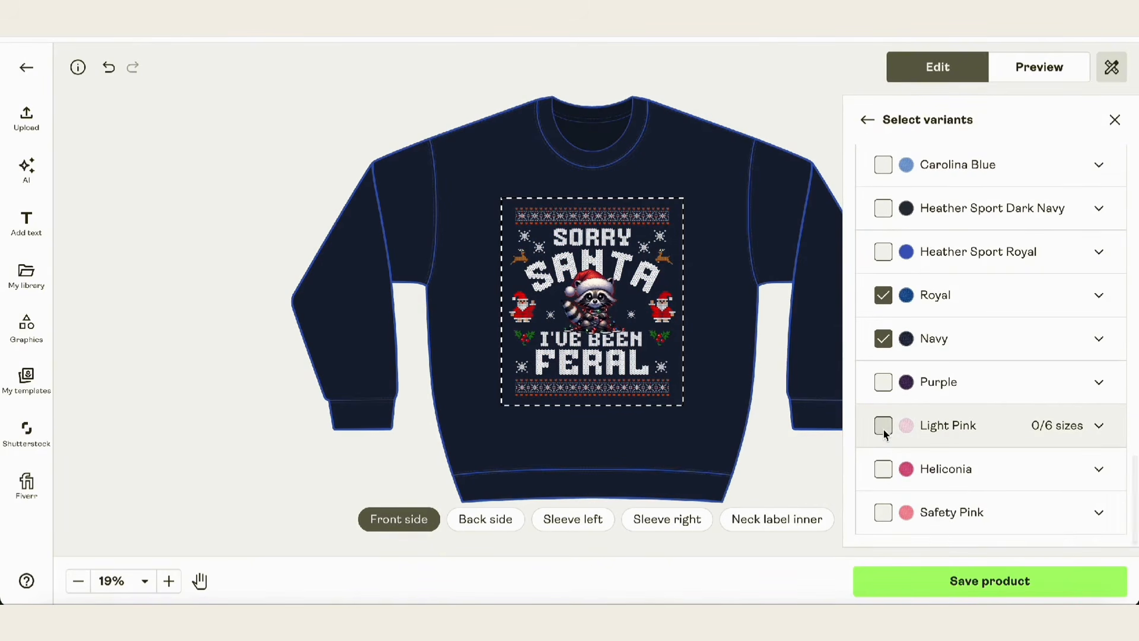
pyautogui.click(888, 471)
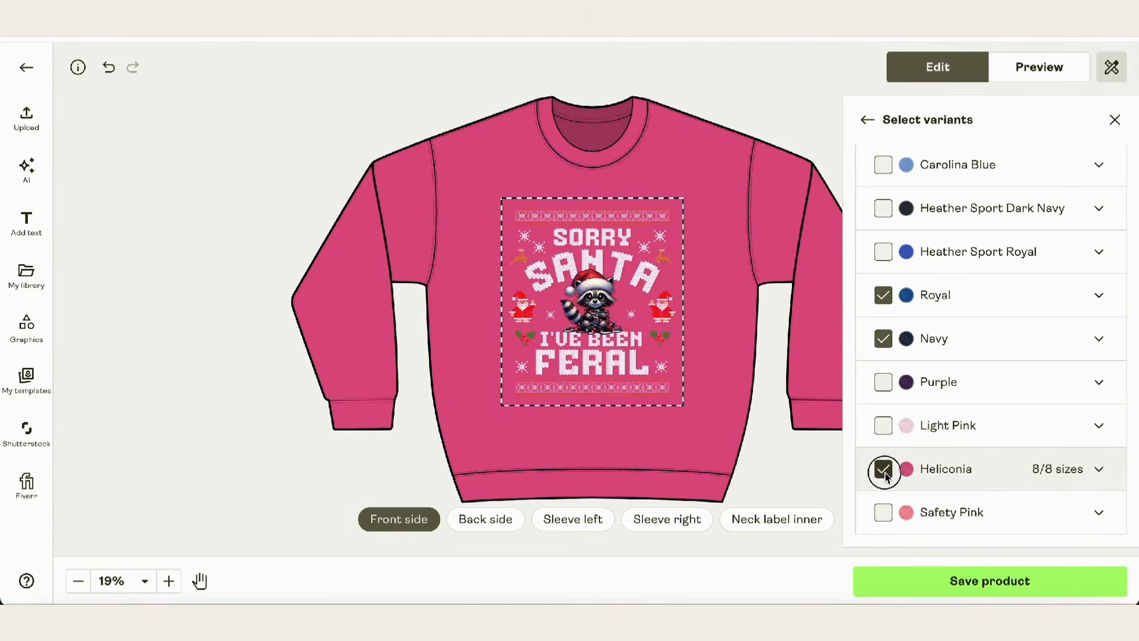
pyautogui.click(886, 474)
pyautogui.click(884, 384)
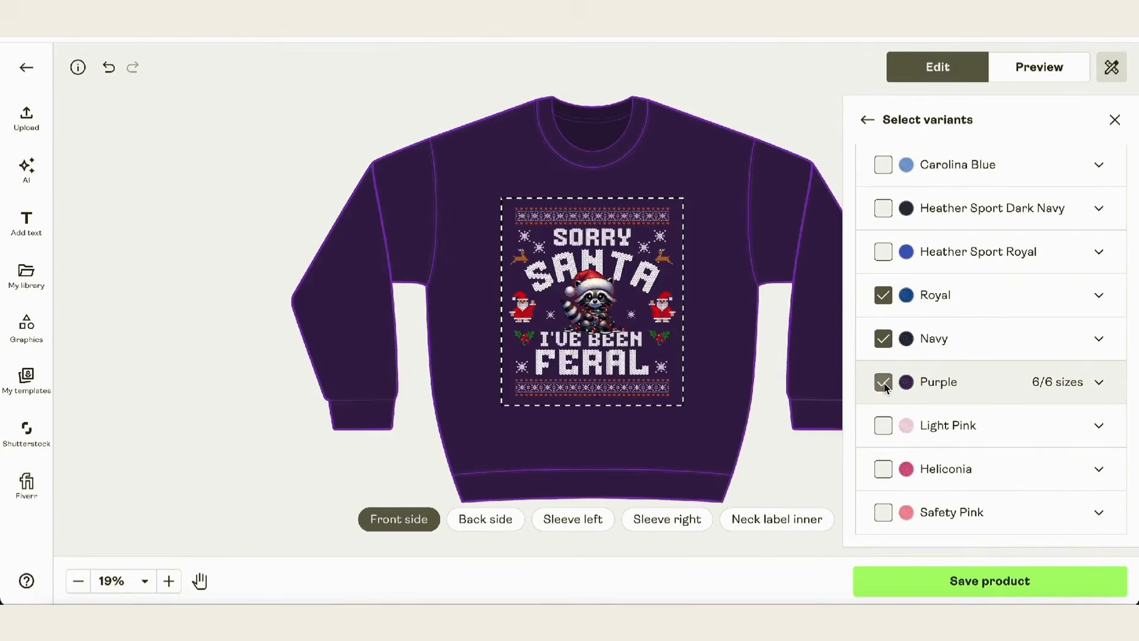
pyautogui.click(884, 385)
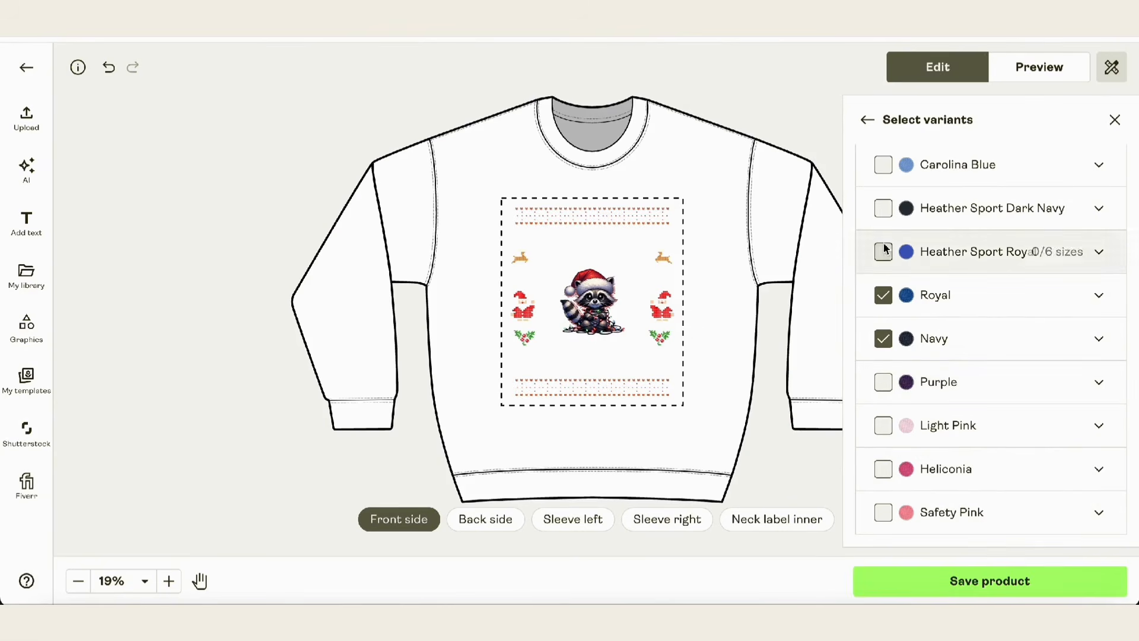
# - Remove the partly selected White variant completely from the colour selection and return to the variants overview
pyautogui.click(866, 121)
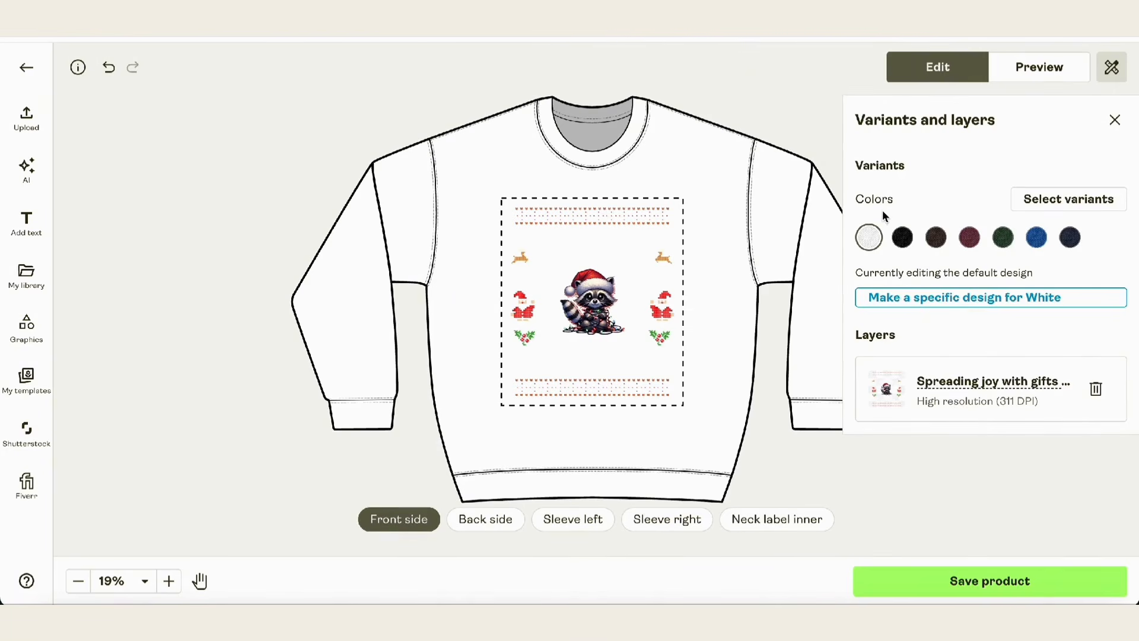
pyautogui.click(1021, 197)
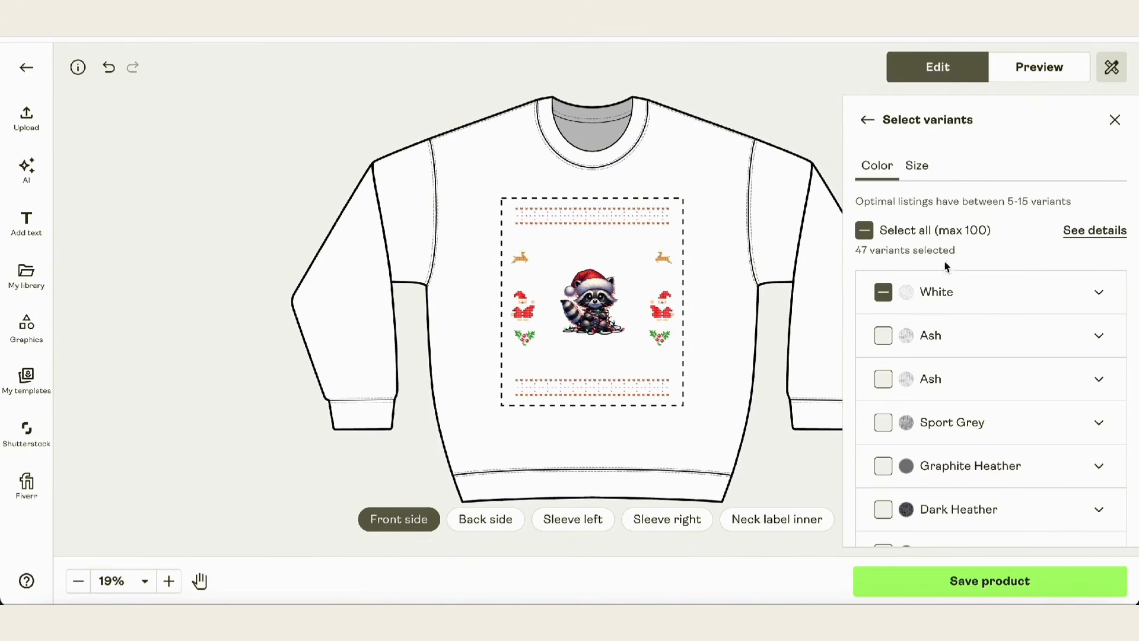
pyautogui.click(884, 292)
pyautogui.click(884, 292)
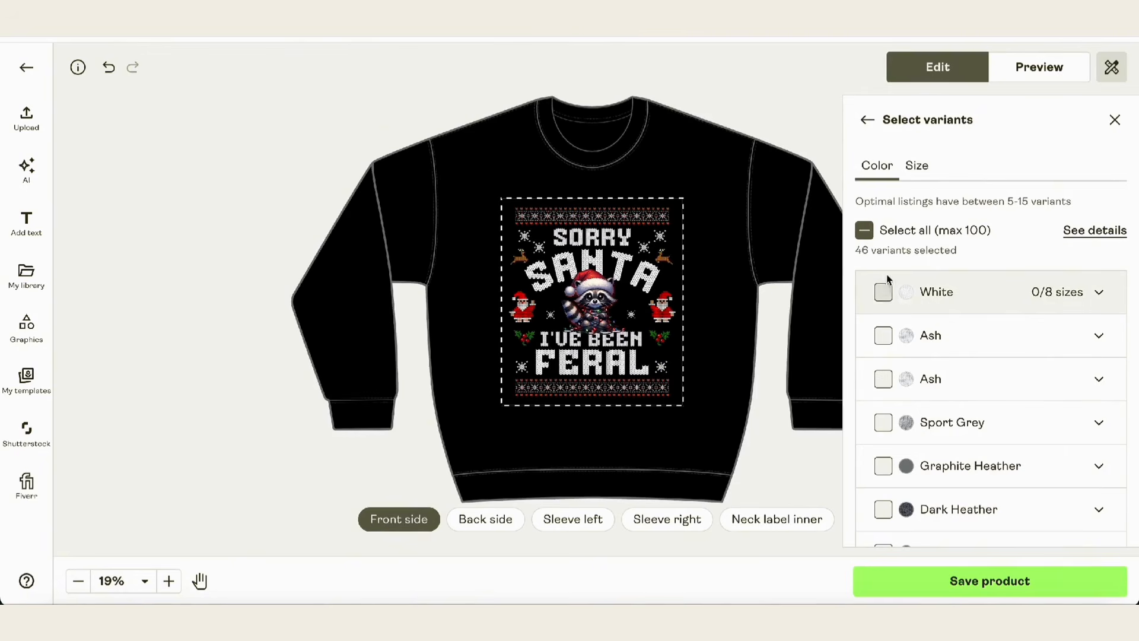
pyautogui.click(868, 122)
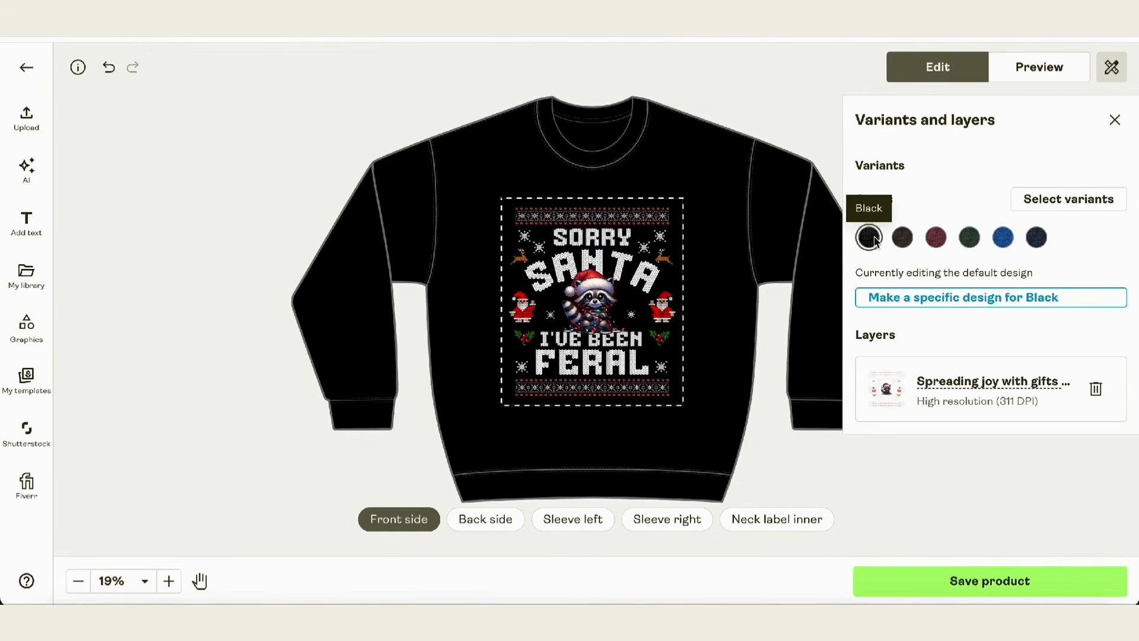
# - Examine the design on the Dark Chocolate, Maroon, Forest Green, Royal and Navy sweatshirts, returning to Maroon for comparison
pyautogui.click(903, 242)
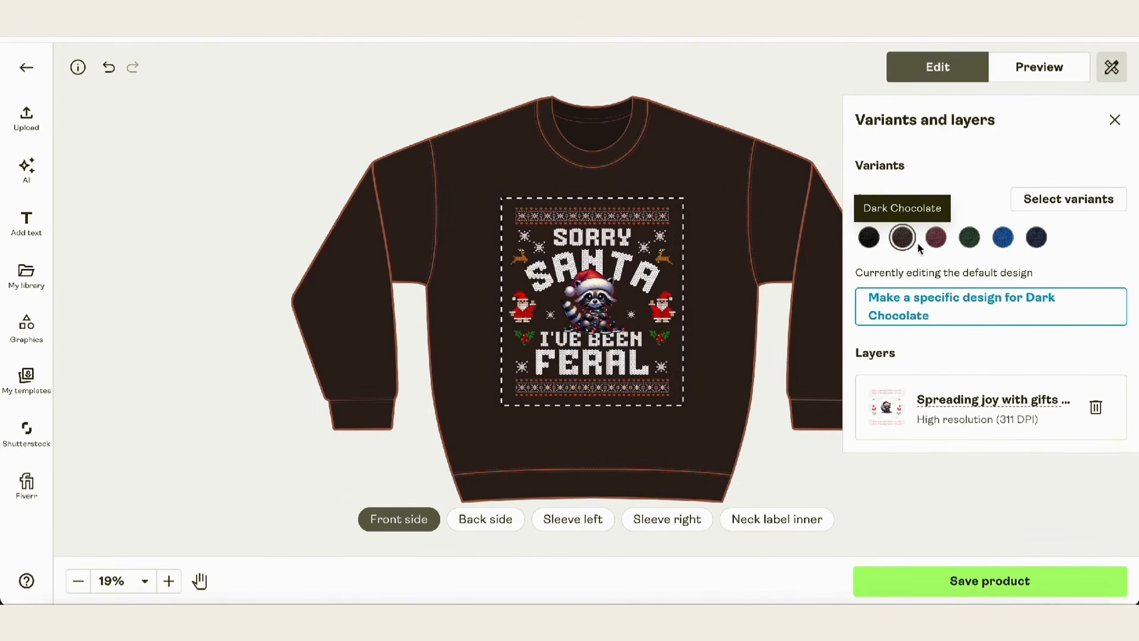
pyautogui.click(937, 239)
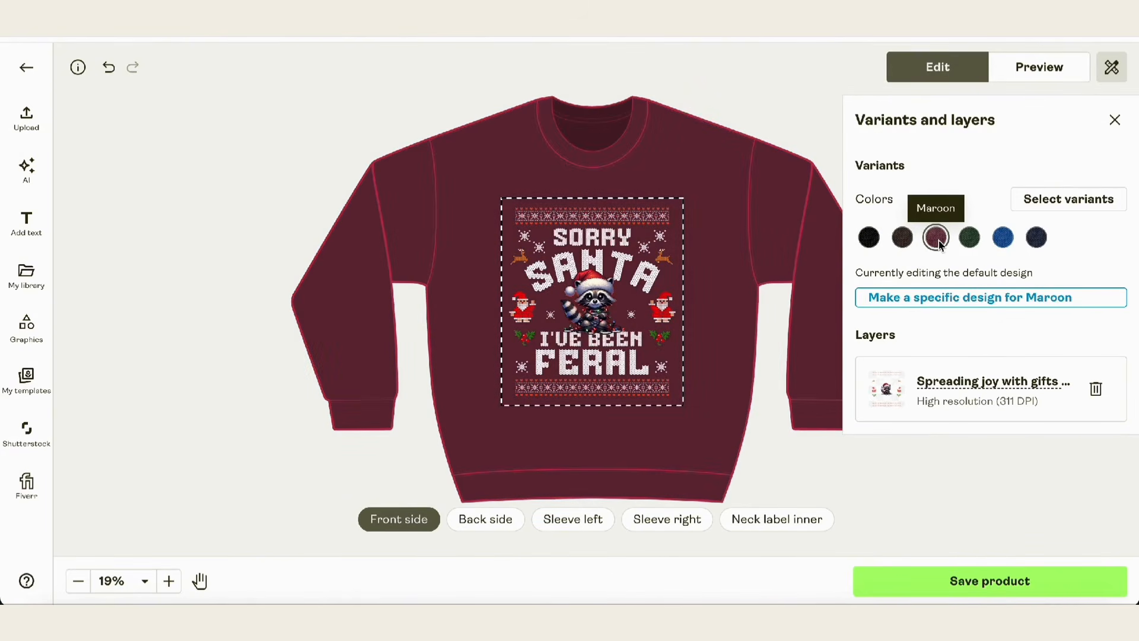
pyautogui.click(970, 240)
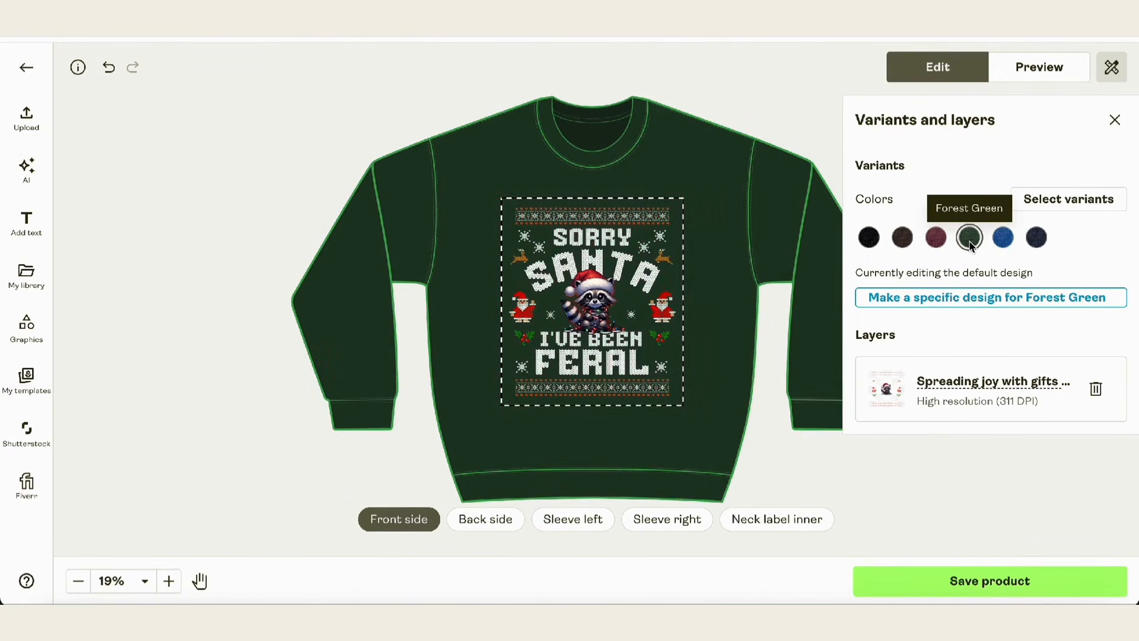
pyautogui.click(1005, 244)
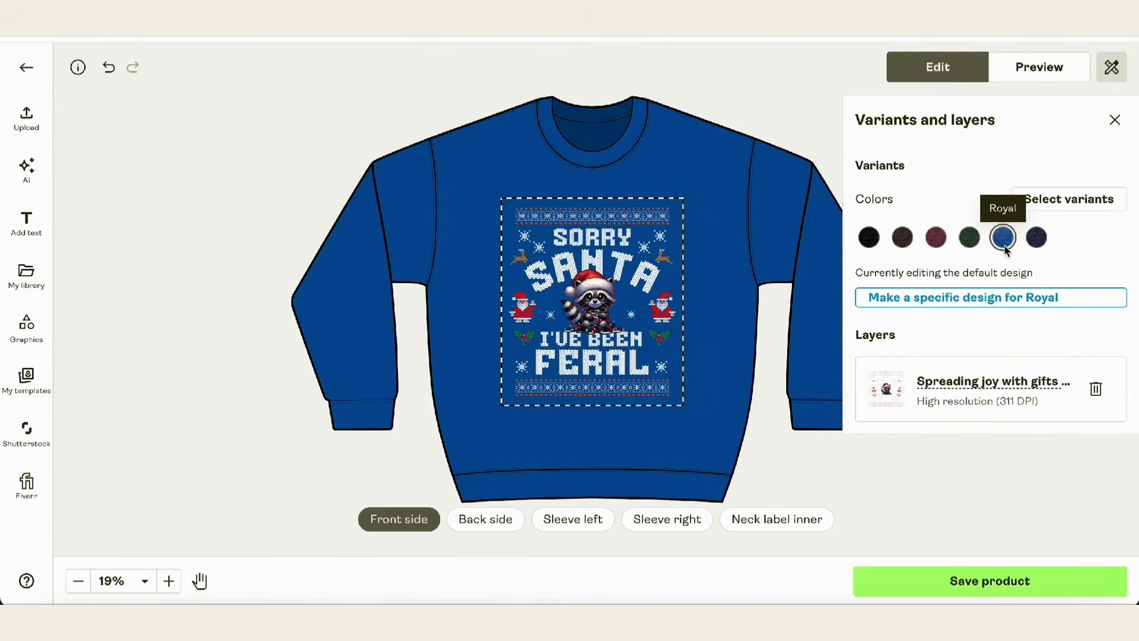
pyautogui.click(1037, 243)
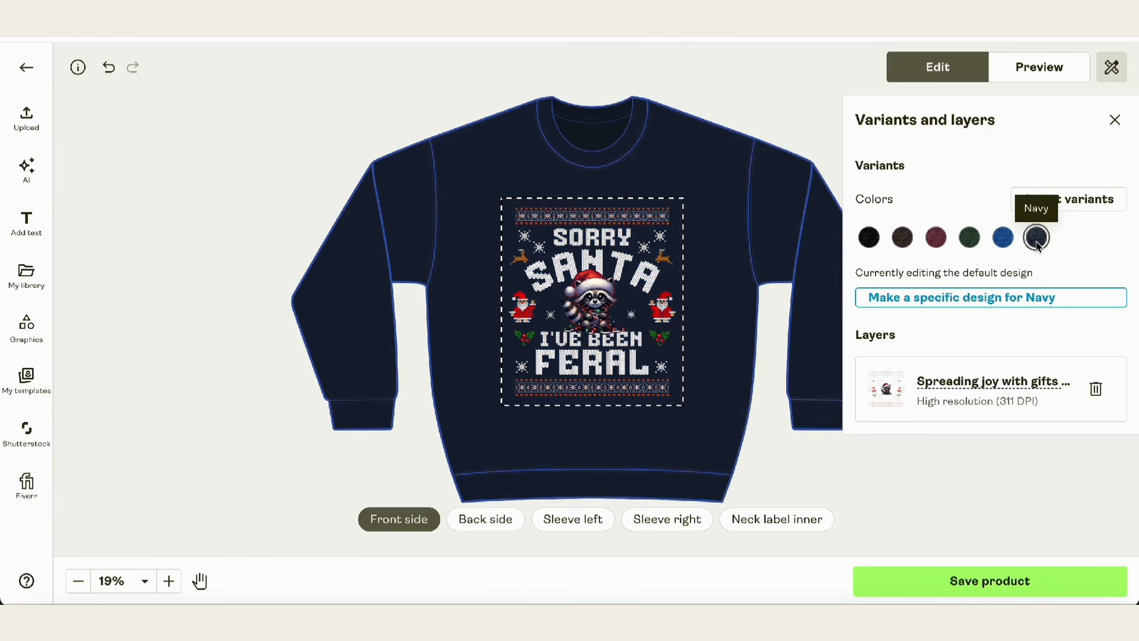
pyautogui.click(935, 240)
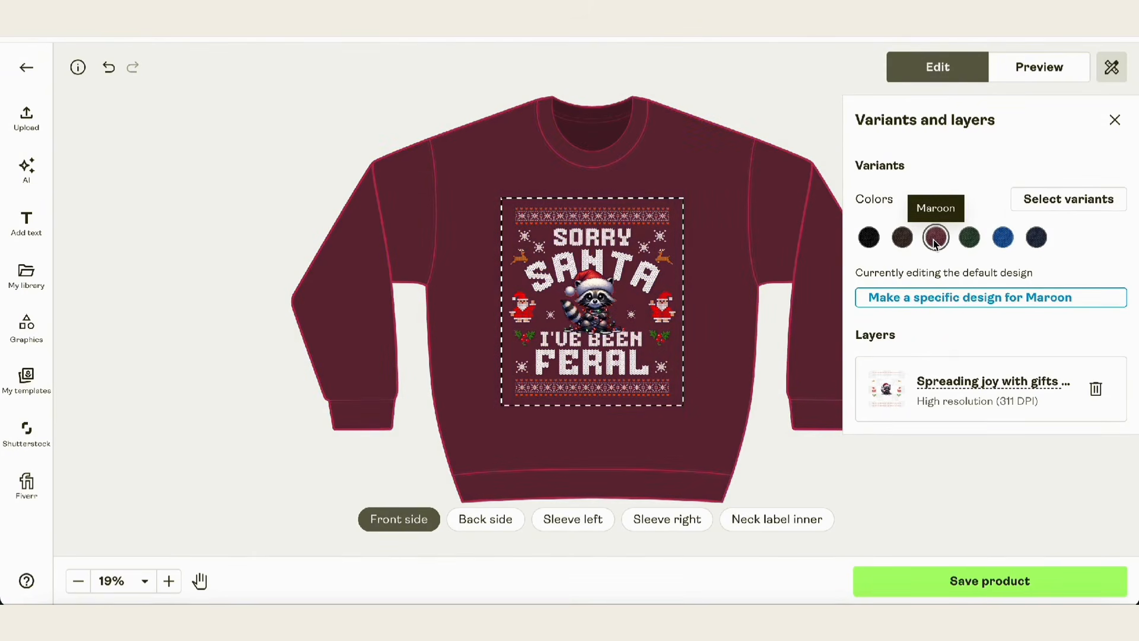
# - Deselect the Maroon variant in all sizes and return to the variants overview
pyautogui.click(1038, 201)
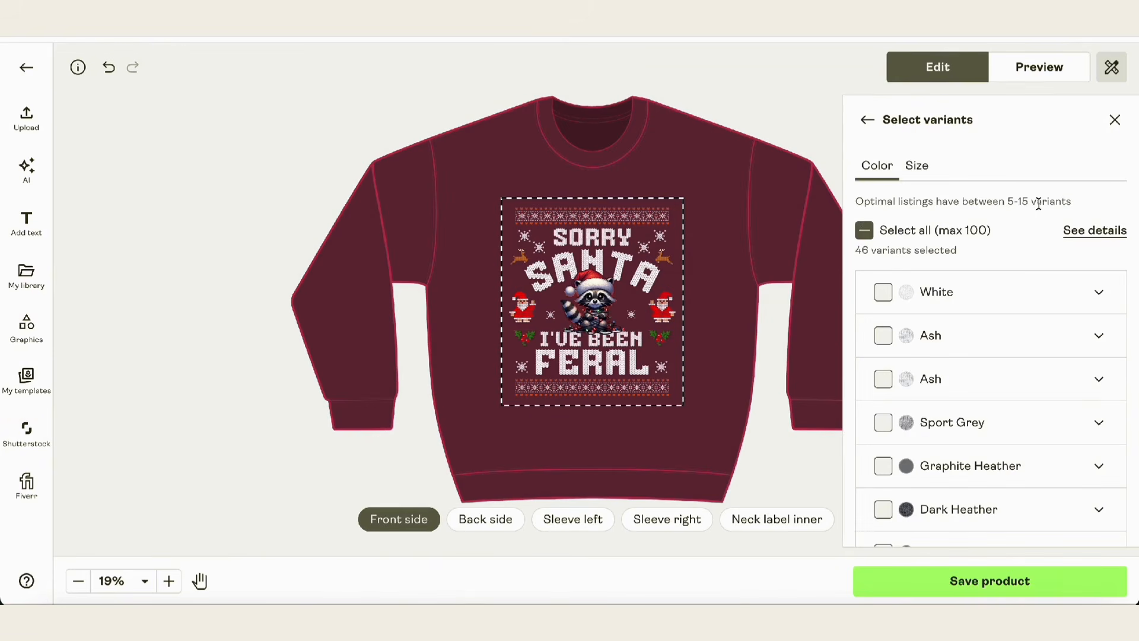
pyautogui.scroll(-6, 975, 392)
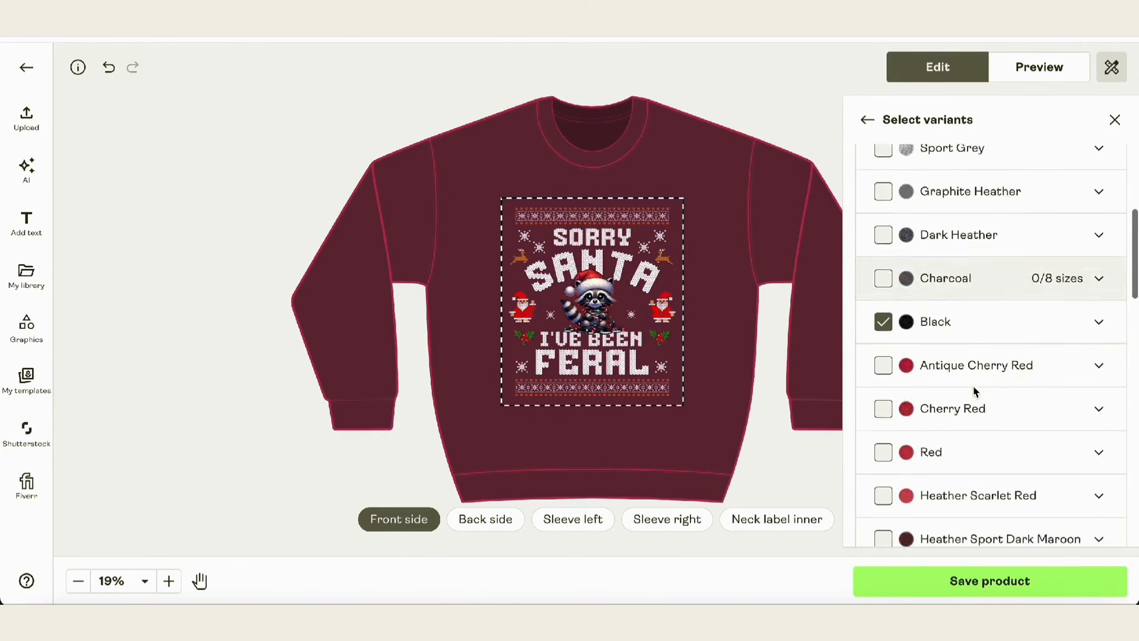
pyautogui.scroll(-3, 976, 390)
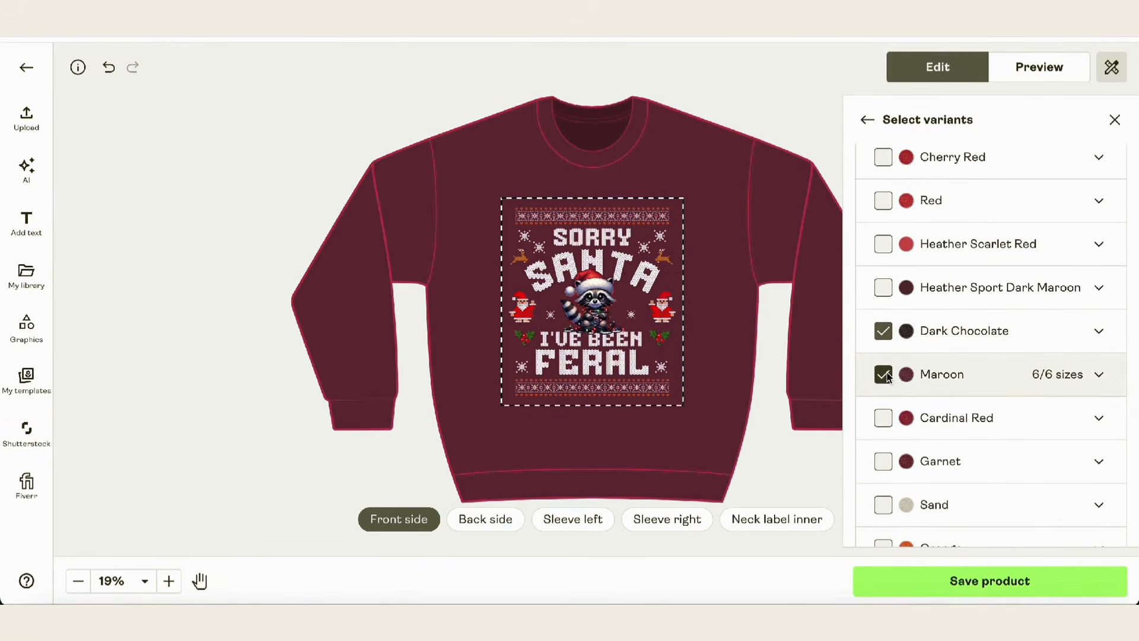
pyautogui.click(883, 374)
pyautogui.click(867, 119)
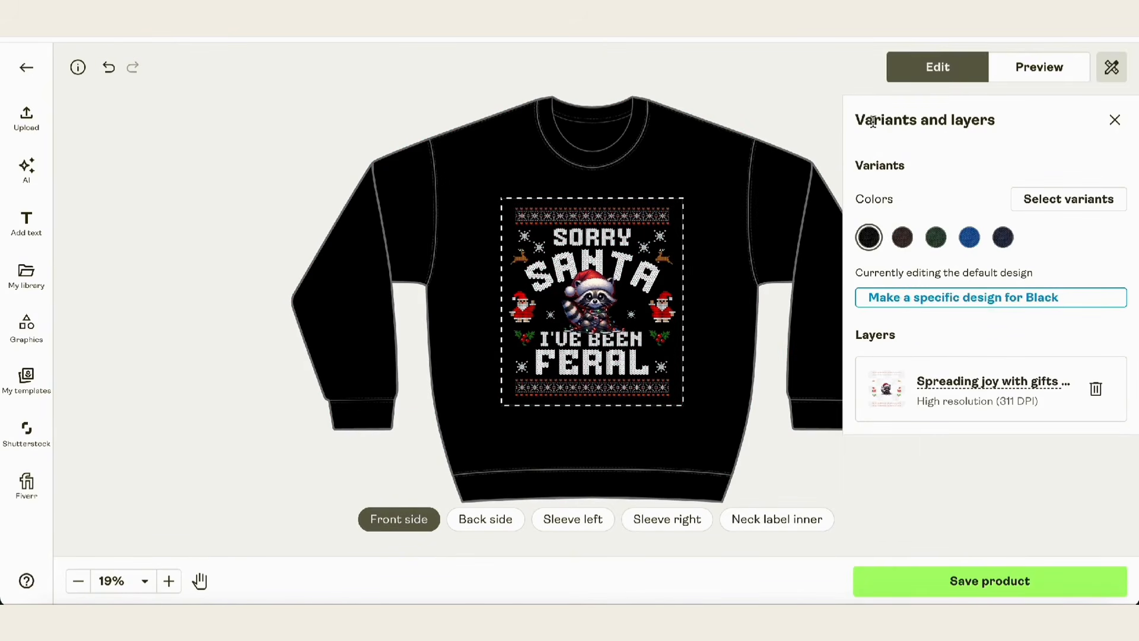
# - Check how the design looks on each remaining colour: Dark Chocolate, Forest Green, Royal and Navy
pyautogui.click(903, 238)
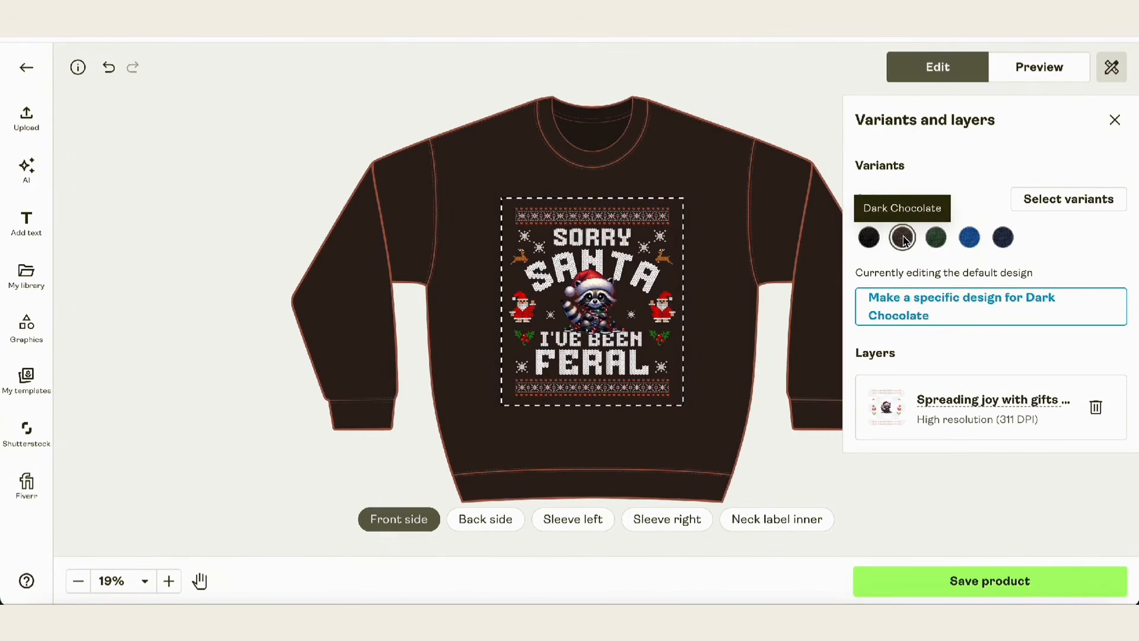
pyautogui.click(942, 245)
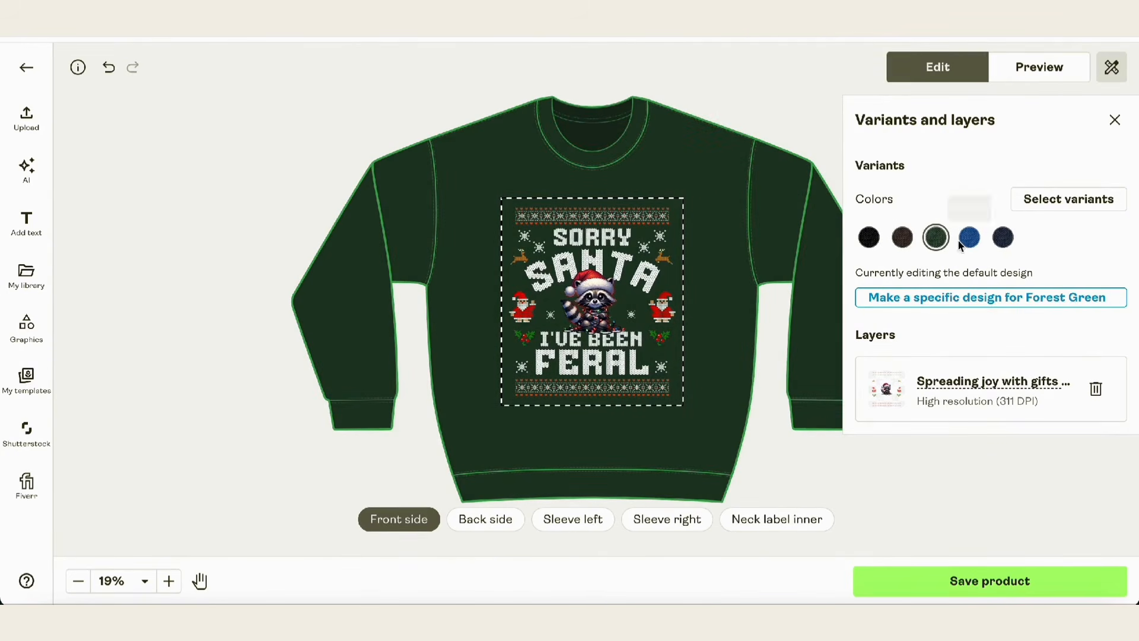
pyautogui.click(971, 242)
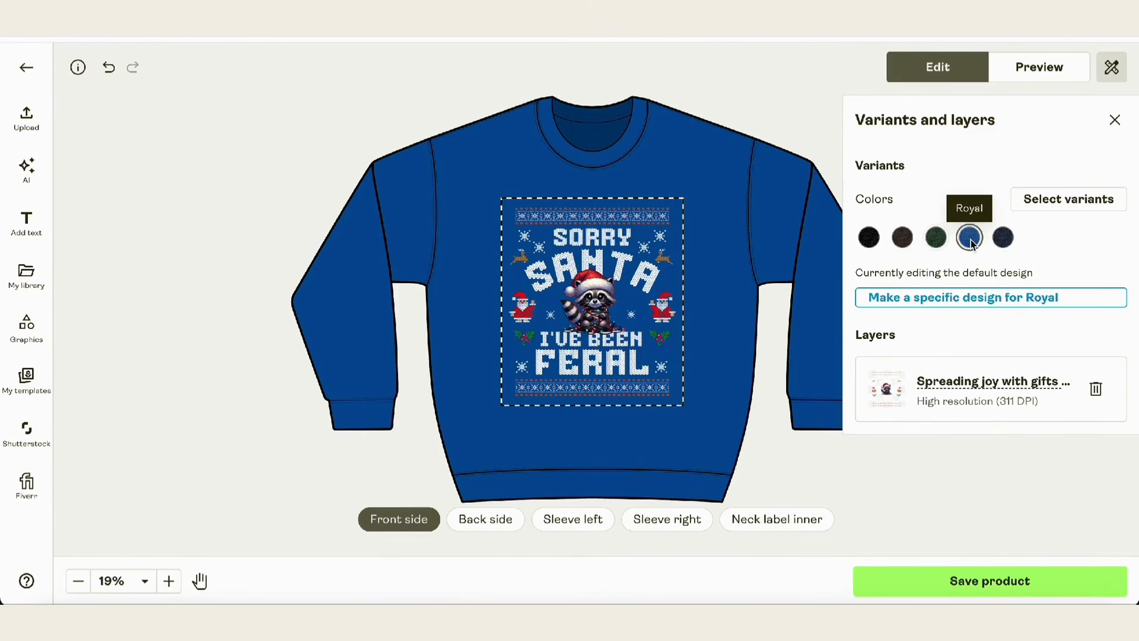
pyautogui.click(1004, 243)
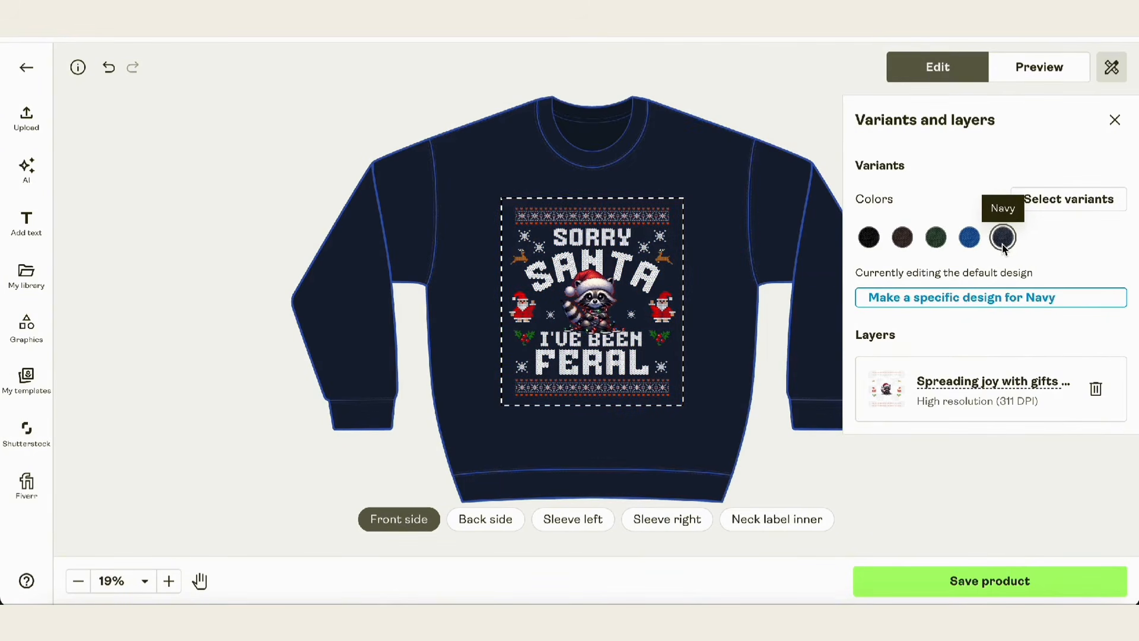
# - Examine the design close up on the Navy, Black, Dark Chocolate, Forest Green and Royal sweatshirts, ending on Navy
pyautogui.scroll(3, 674, 304)
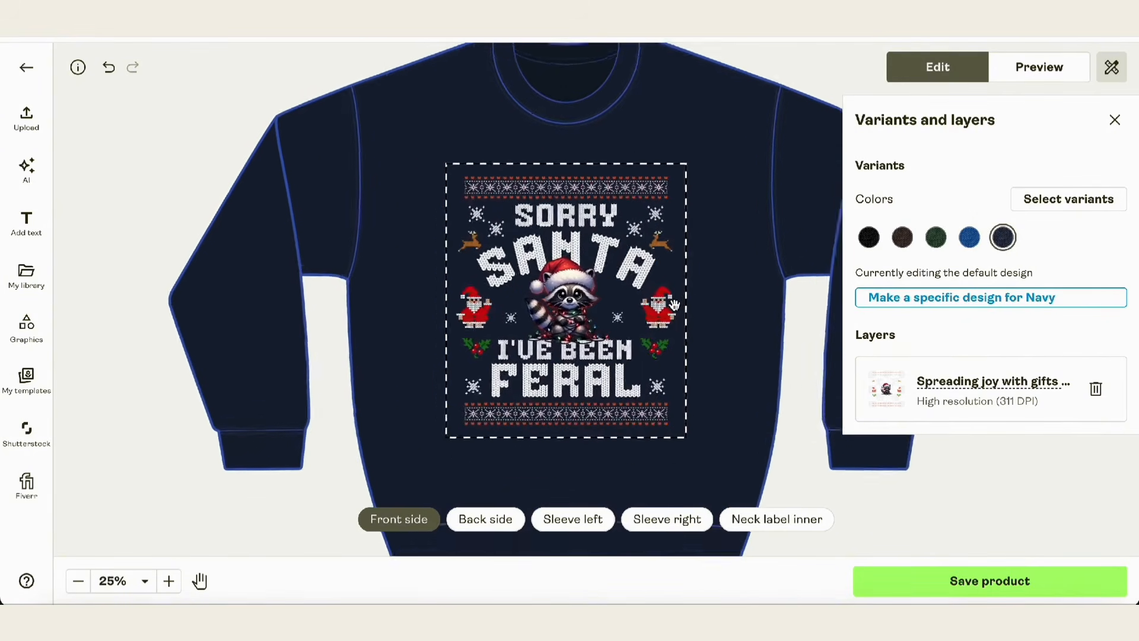
pyautogui.scroll(3, 674, 305)
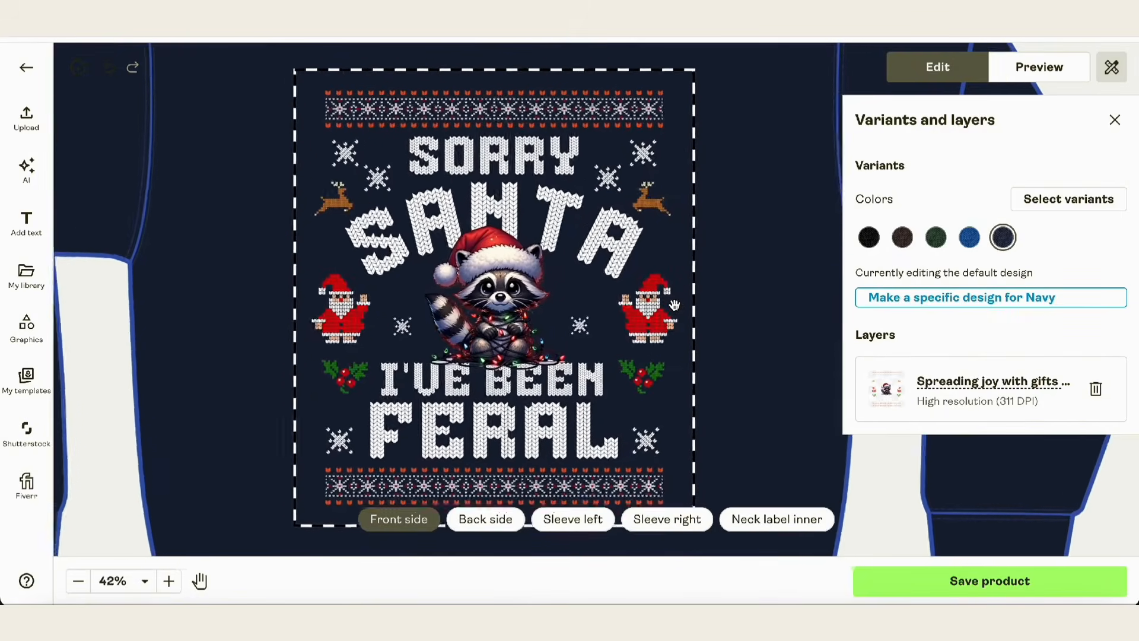
pyautogui.scroll(-2, 674, 305)
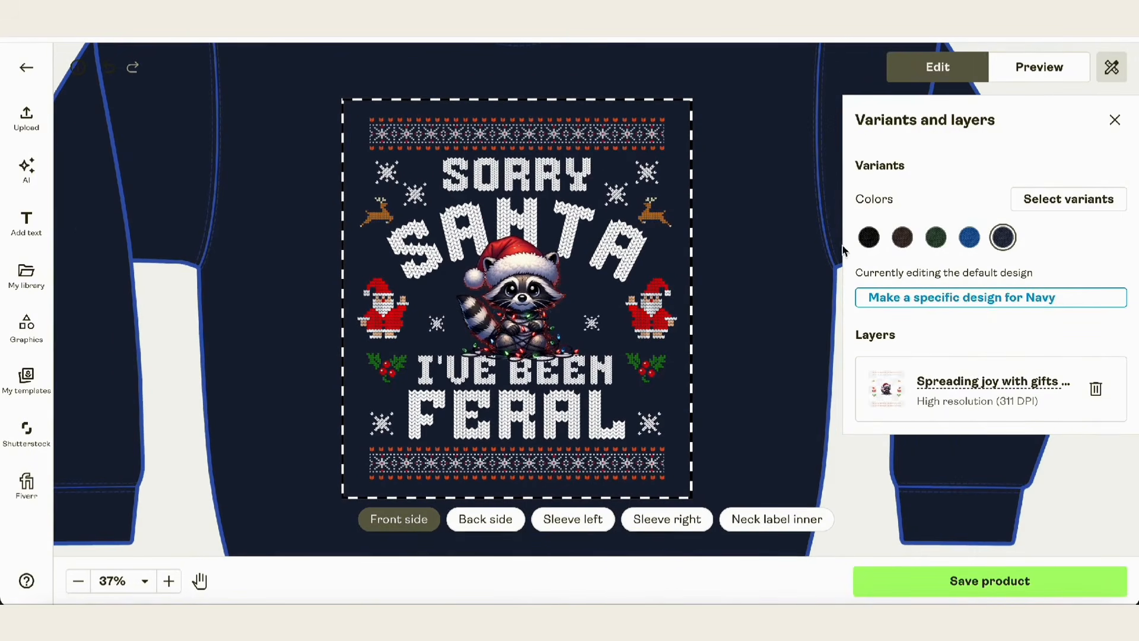
pyautogui.click(877, 239)
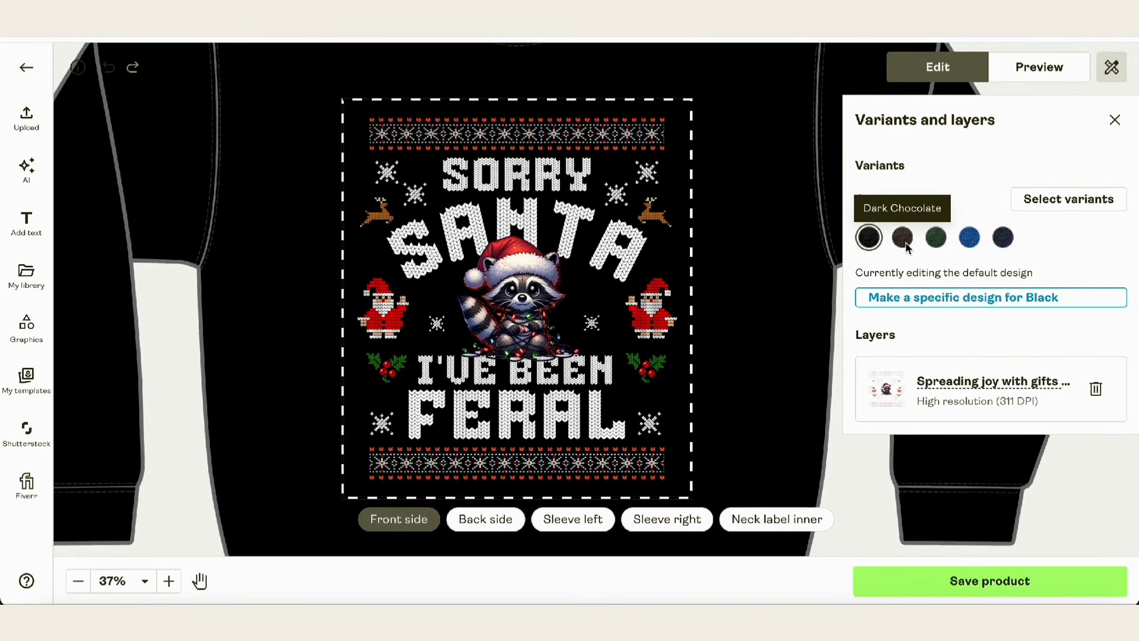
pyautogui.click(903, 239)
pyautogui.click(935, 238)
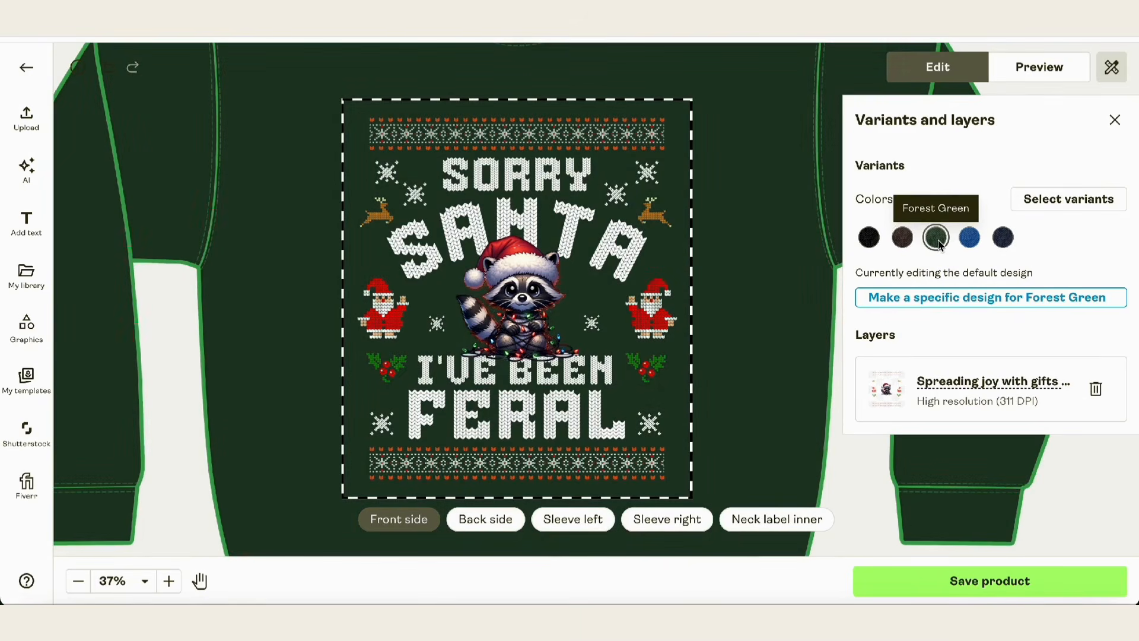
pyautogui.click(968, 245)
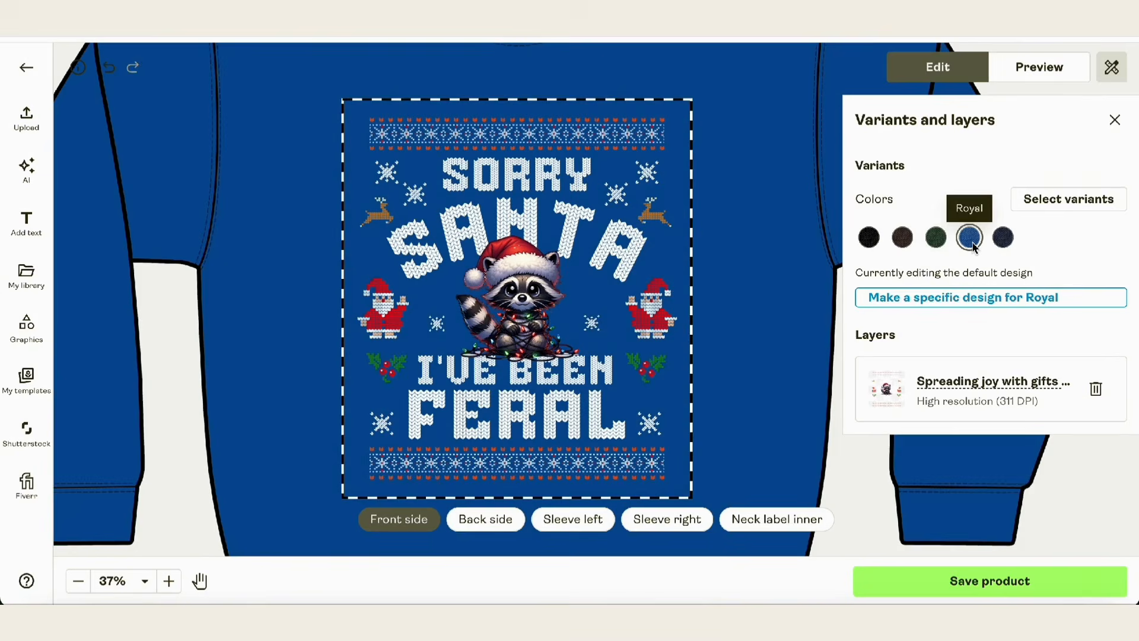
pyautogui.click(1004, 240)
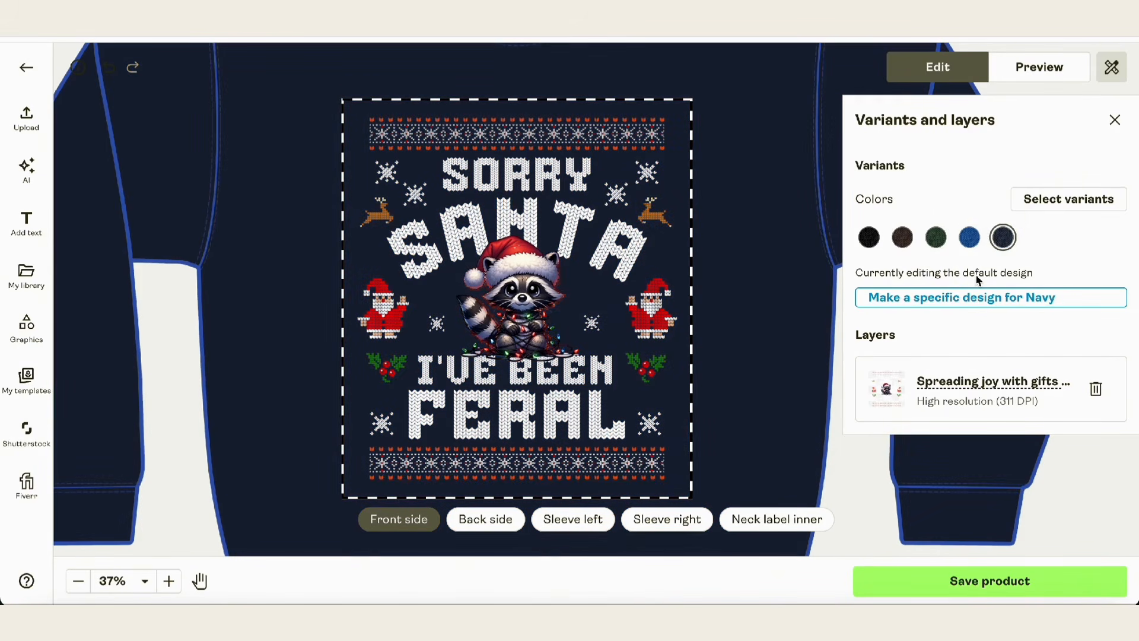
pyautogui.scroll(-5, 786, 316)
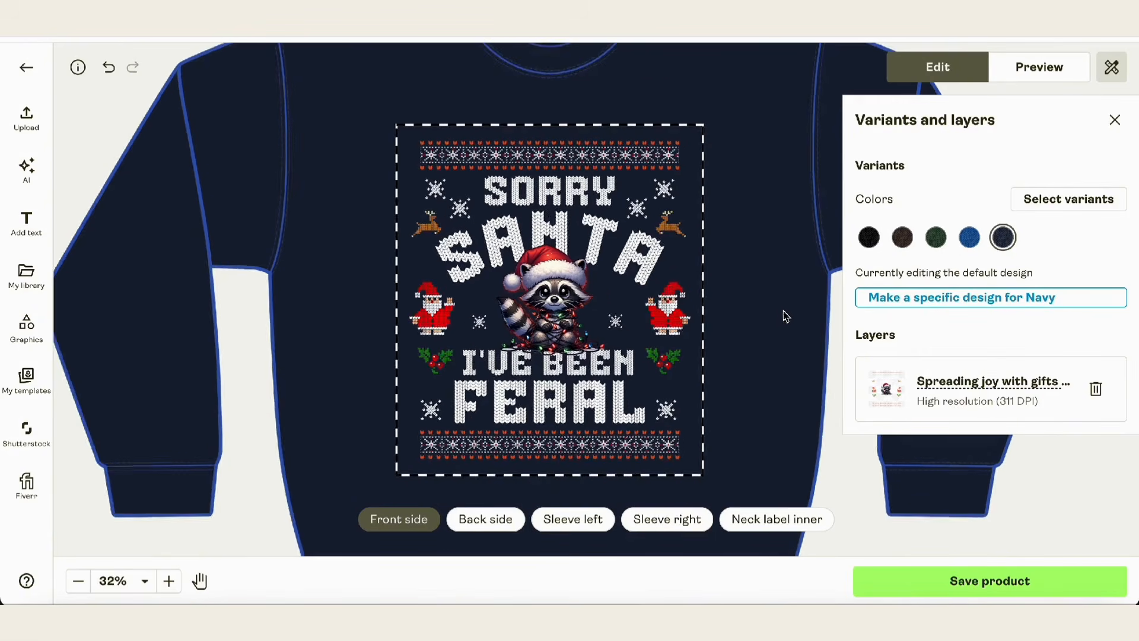
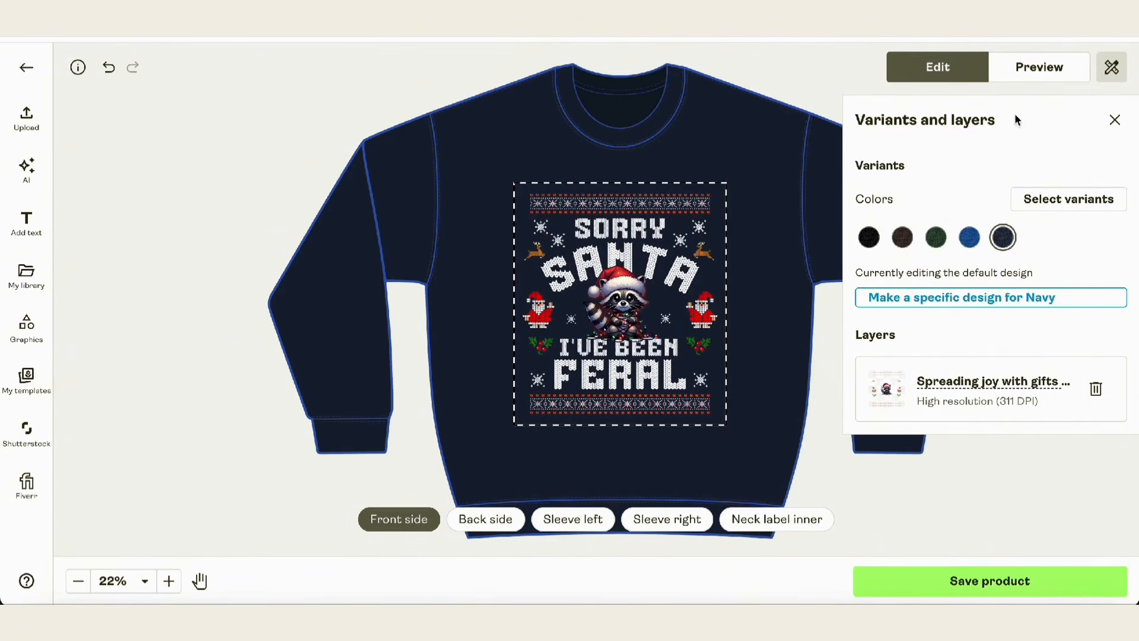
# - Preview the front mockup of the sweatshirt in Black, Dark Chocolate, Forest Green, Royal and Navy
pyautogui.click(1040, 70)
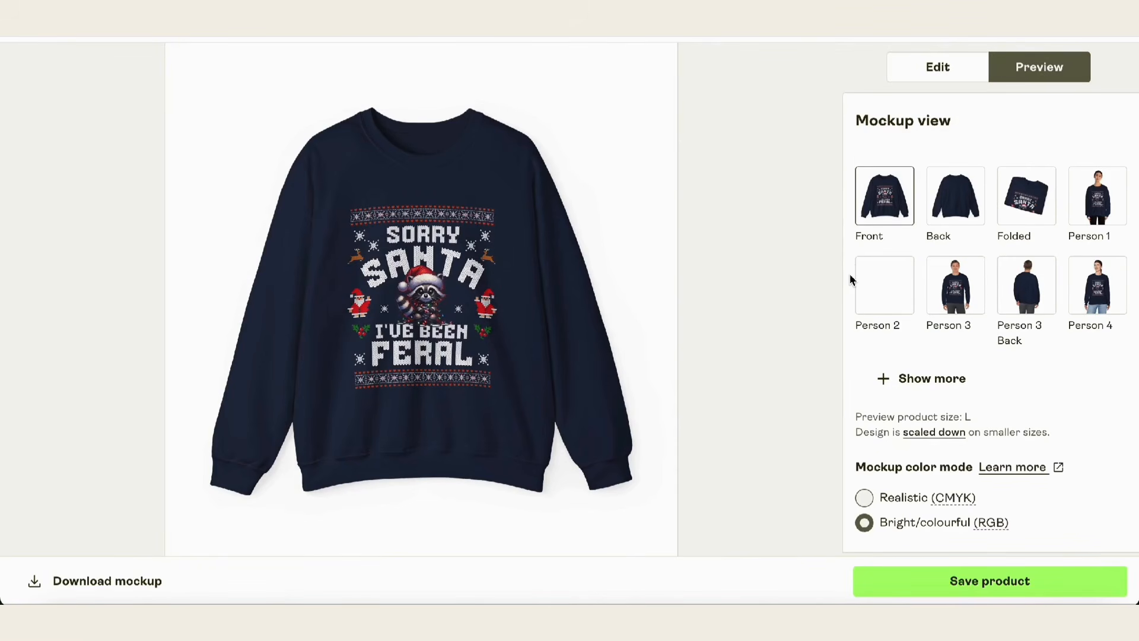
pyautogui.scroll(-2, 850, 279)
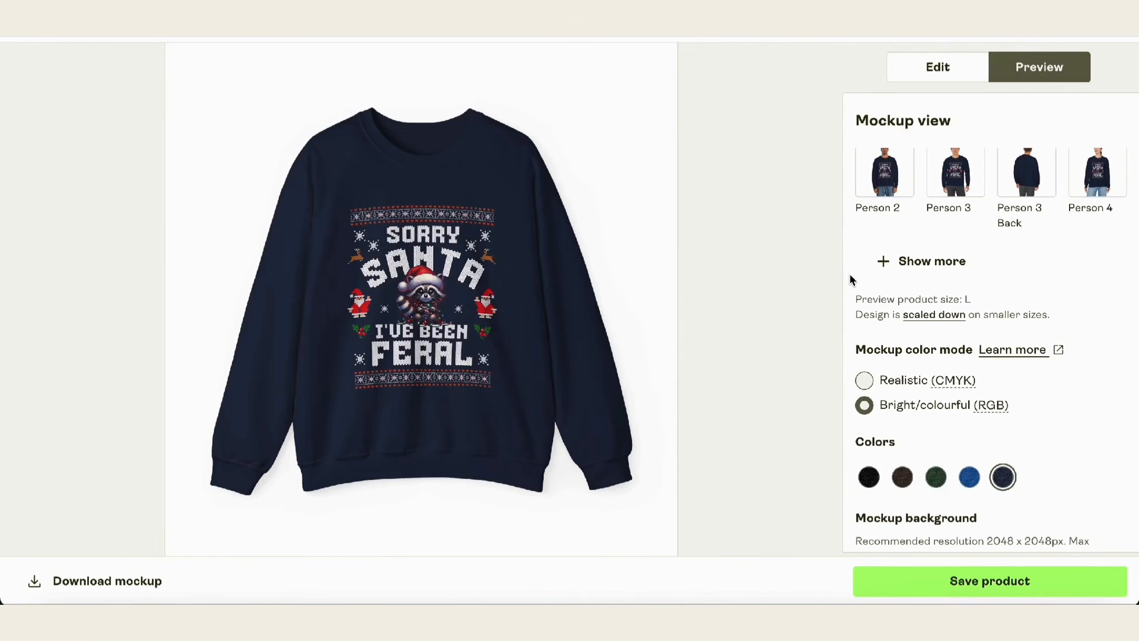
pyautogui.click(869, 477)
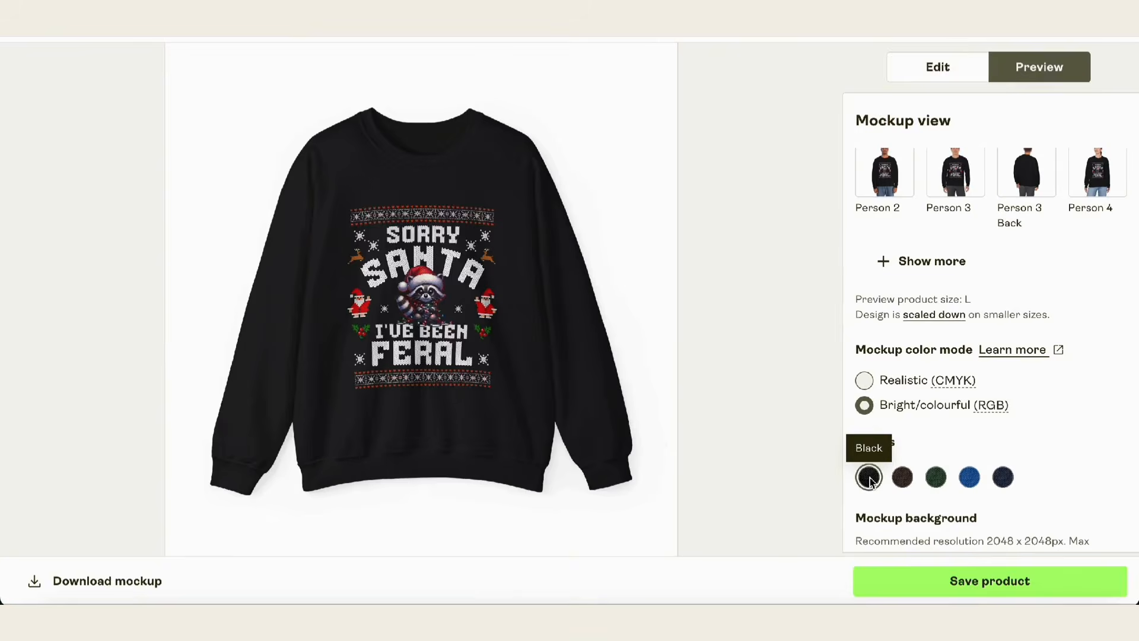
pyautogui.click(903, 479)
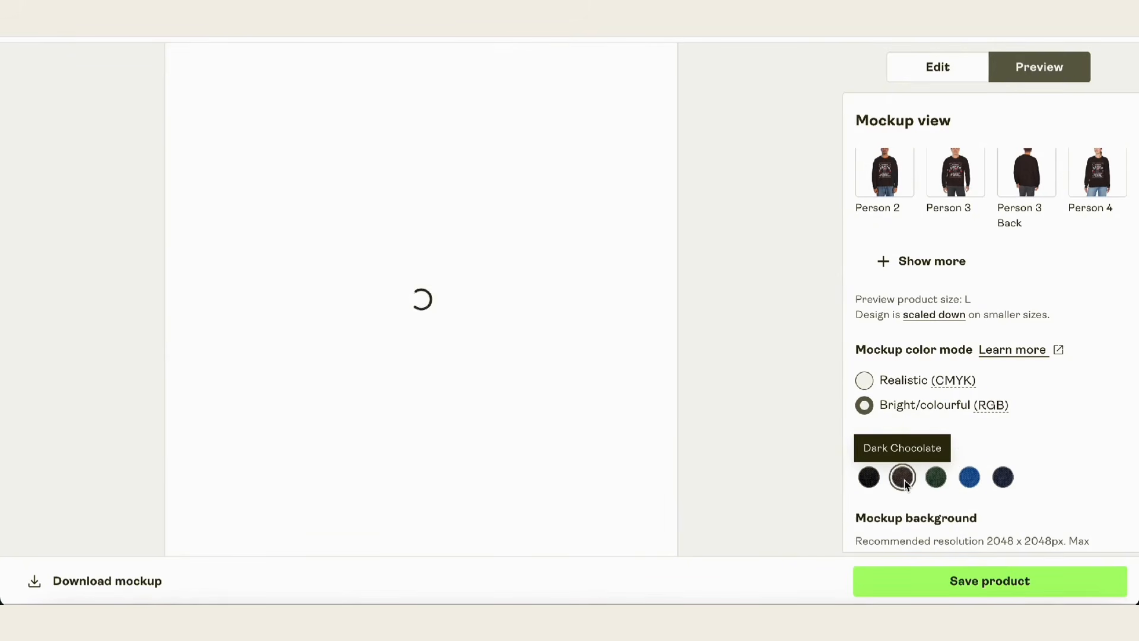
pyautogui.click(939, 481)
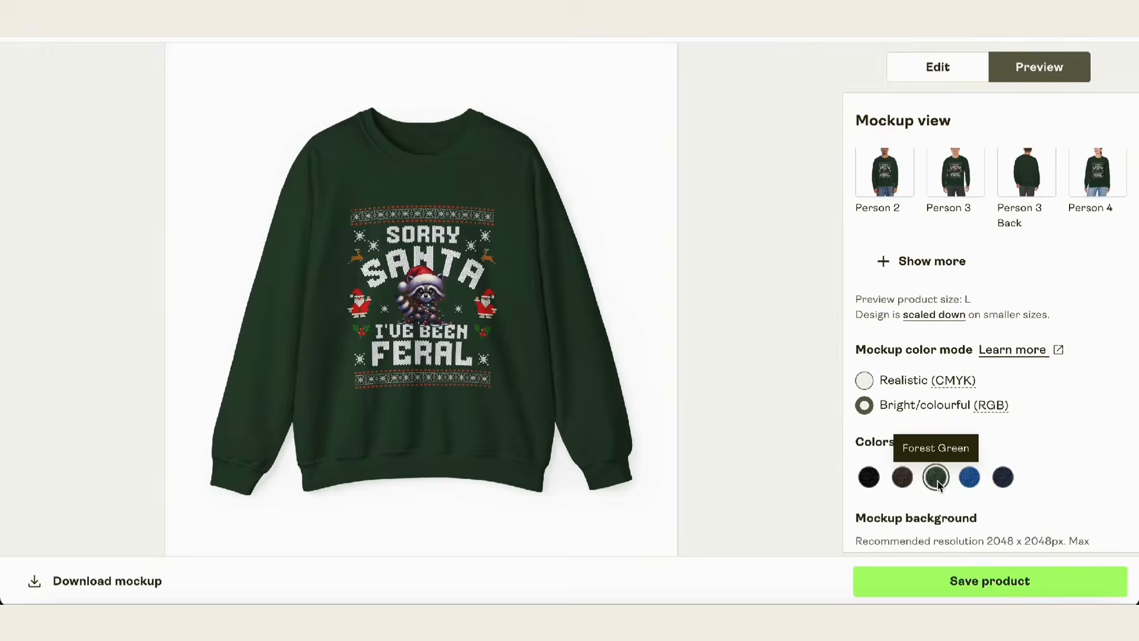
pyautogui.click(969, 482)
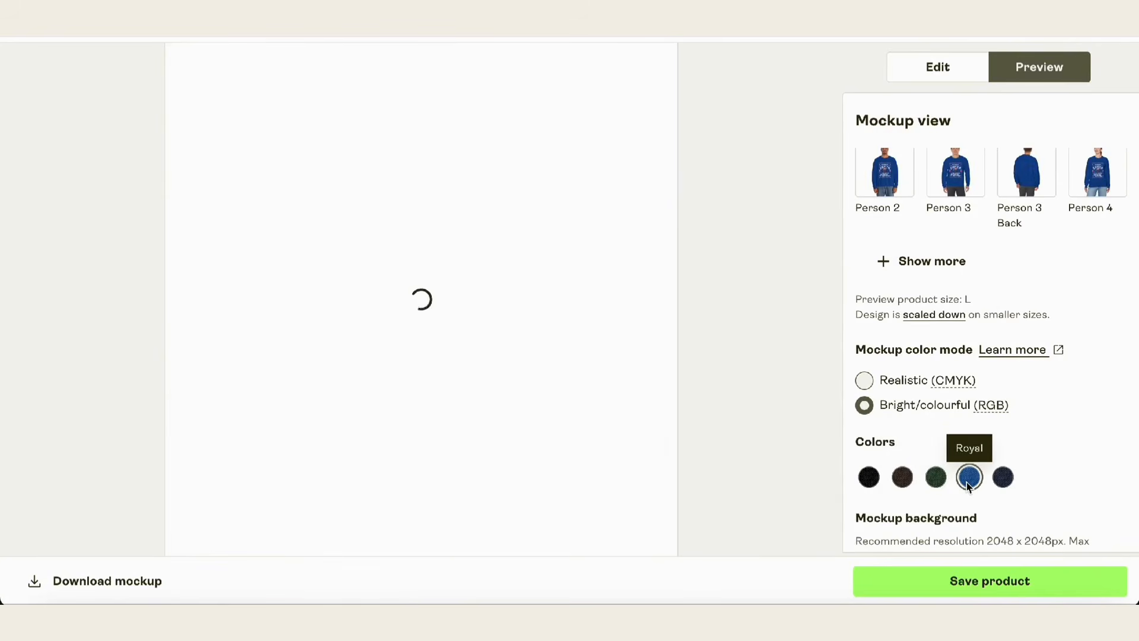
pyautogui.click(1004, 480)
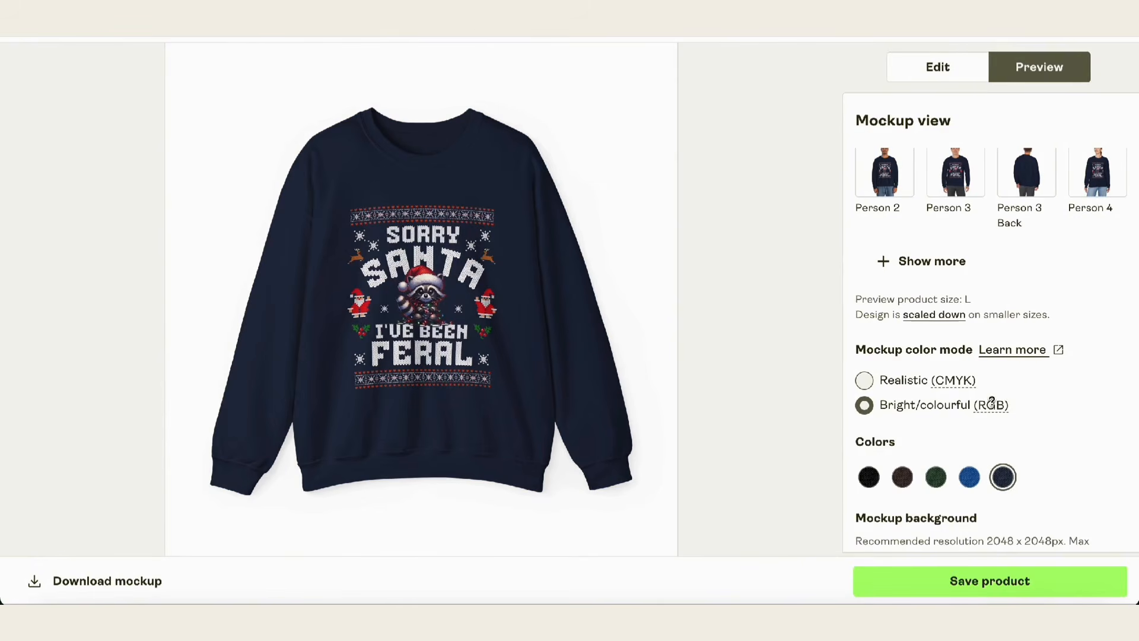
# - Compare the front mockup once more in all five sweatshirt colours, from Black through to Navy
pyautogui.scroll(-2, 1048, 415)
pyautogui.scroll(-2, 1051, 416)
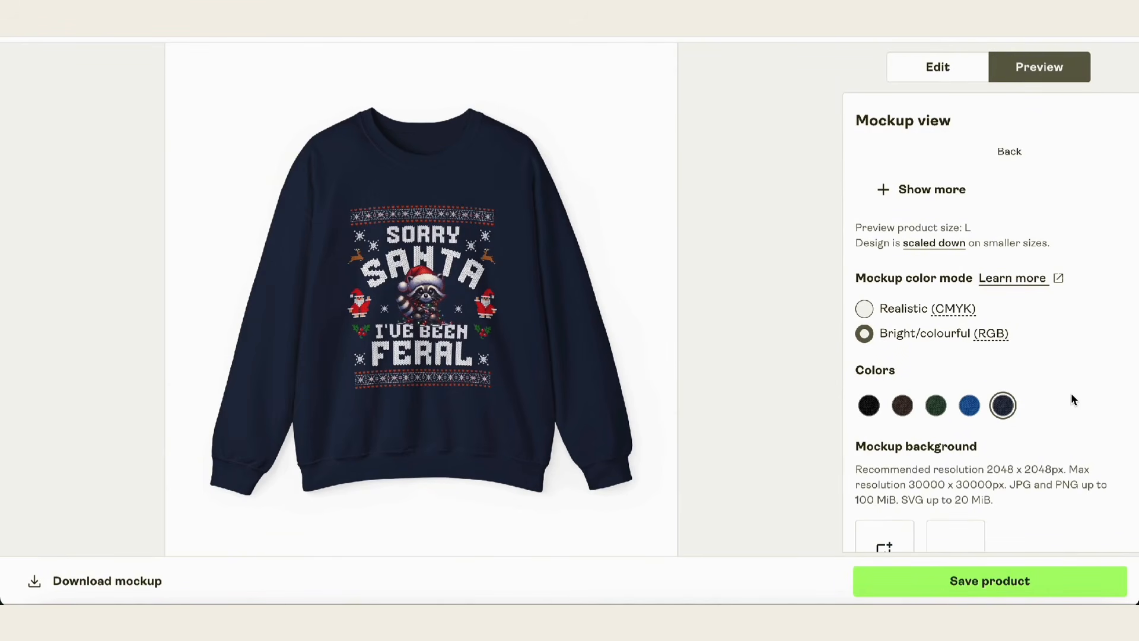
pyautogui.click(872, 409)
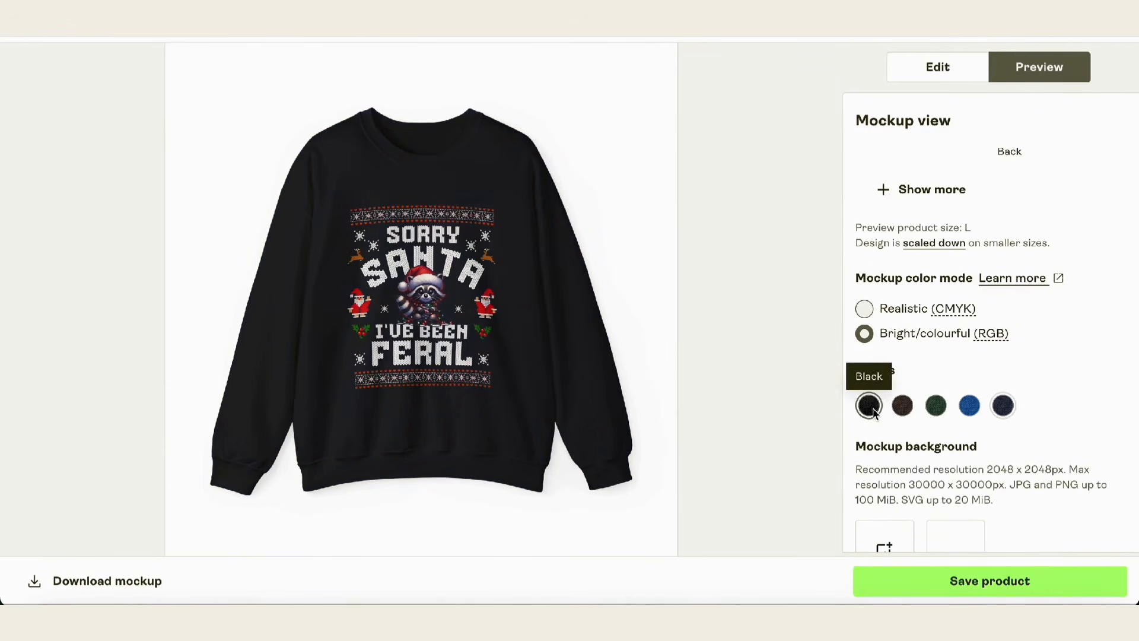
pyautogui.click(904, 410)
pyautogui.click(937, 412)
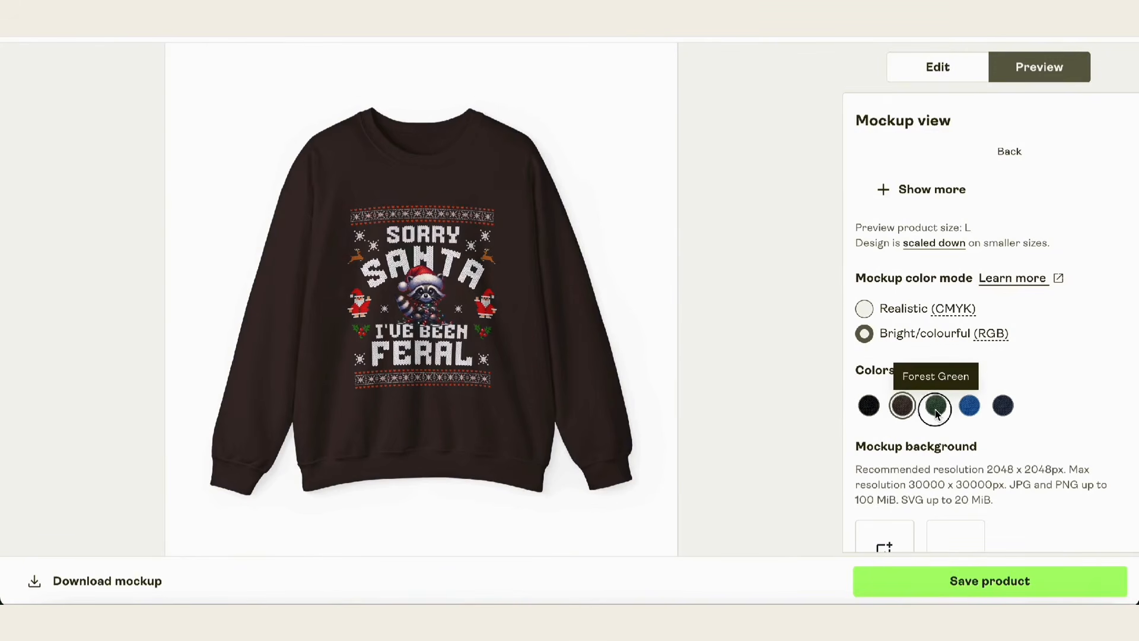
pyautogui.click(968, 414)
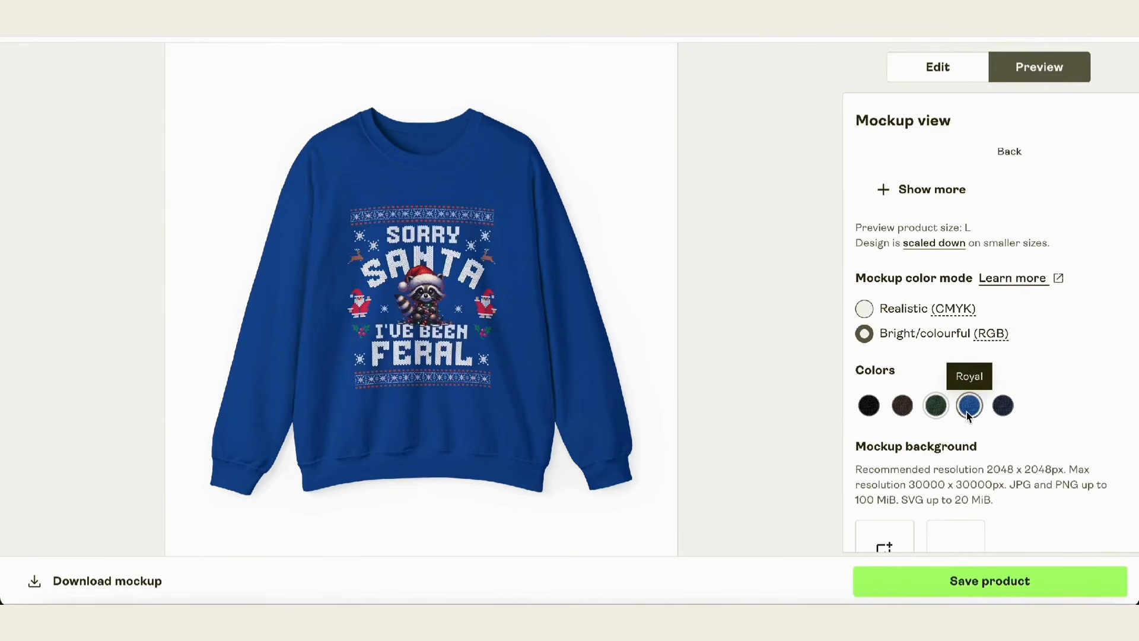
pyautogui.click(1003, 410)
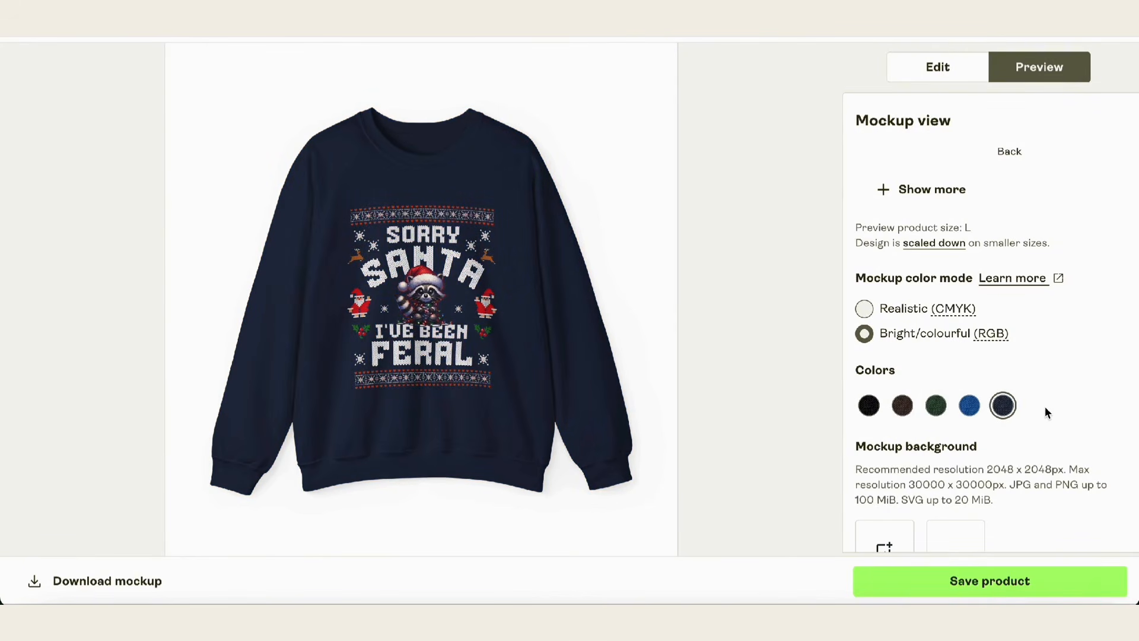